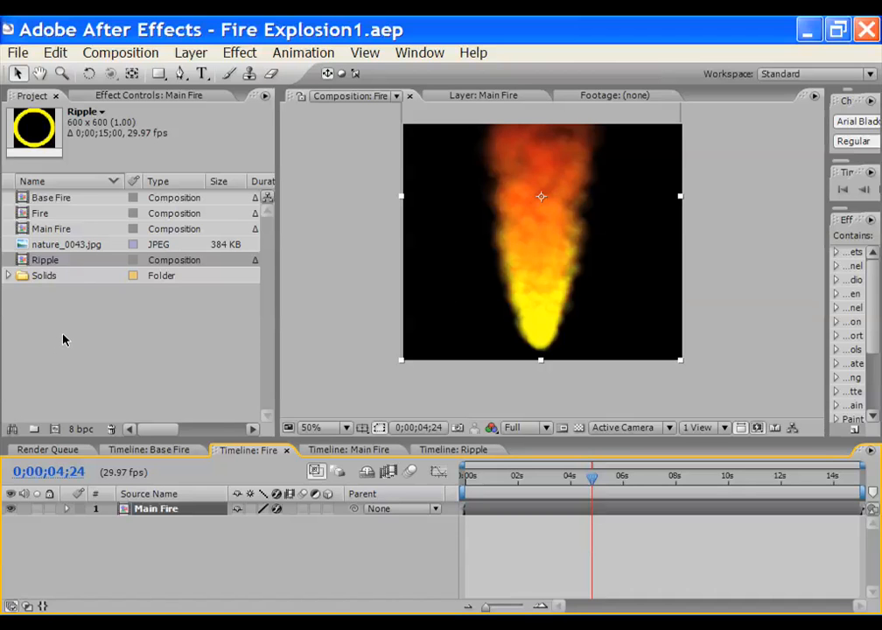
# Preview the nature_0043.jpg photo, panning around it, then return to the Fire comp
pyautogui.doubleClick(57, 246)
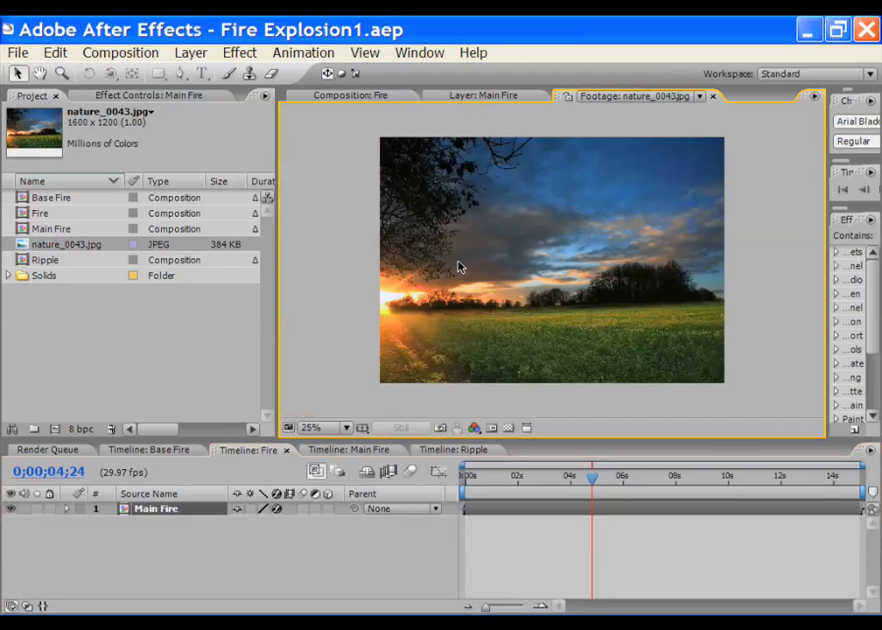
pyautogui.scroll(1, 459, 262)
pyautogui.click(40, 73)
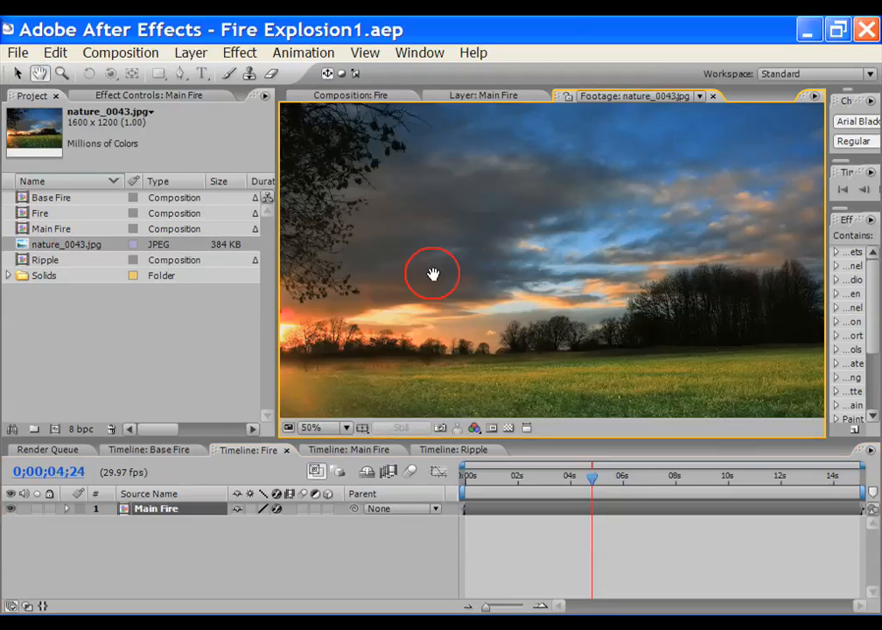
pyautogui.moveTo(432, 274); pyautogui.dragTo(503, 216)
pyautogui.click(18, 73)
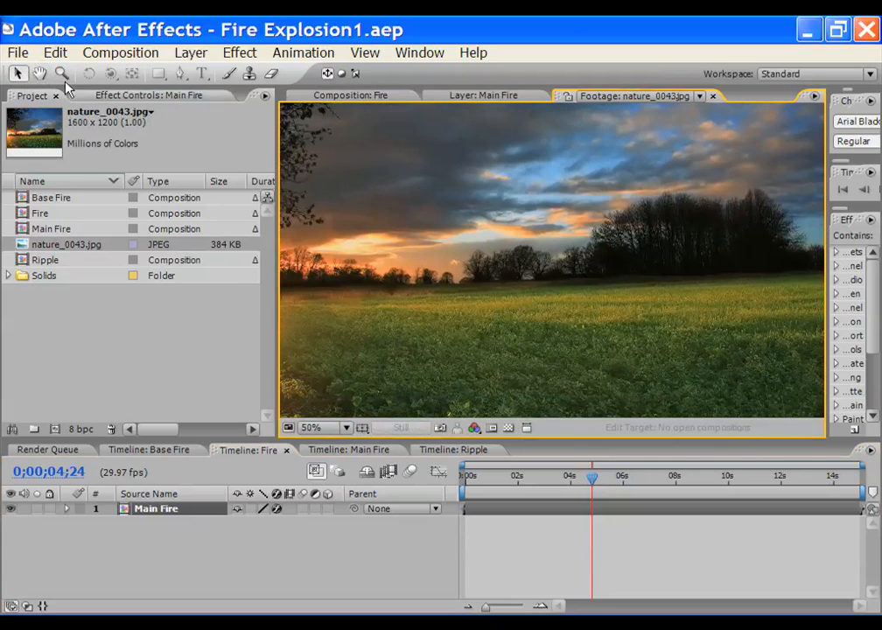
pyautogui.click(325, 96)
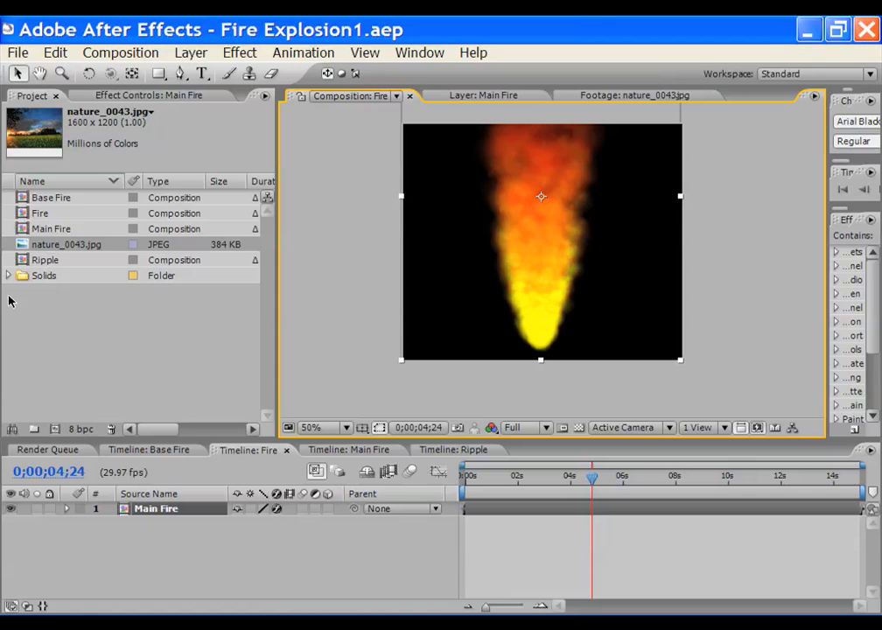
pyautogui.click(56, 248)
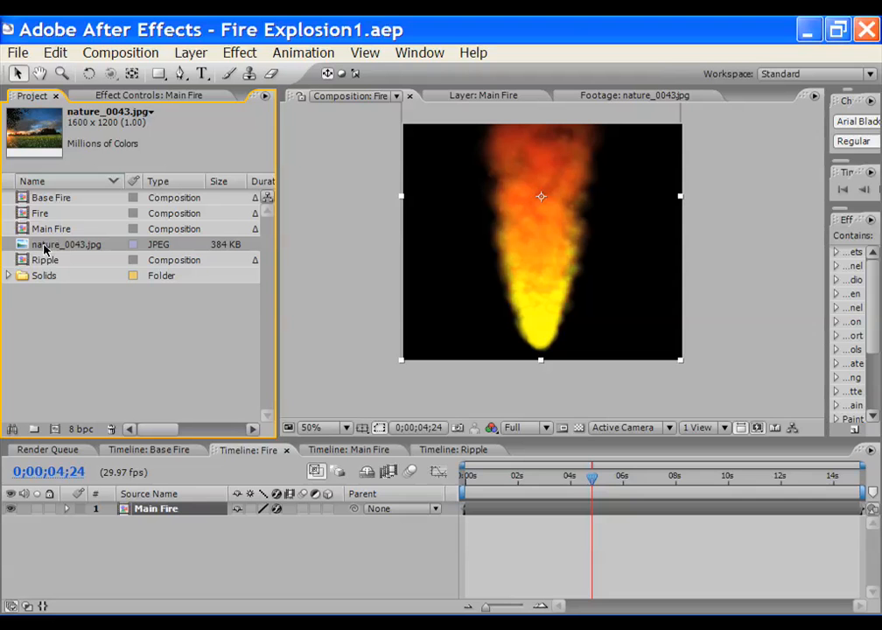
# Add nature_0043.jpg to the Fire timeline as a layer beneath Main Fire
pyautogui.moveTo(46, 249); pyautogui.dragTo(172, 544)
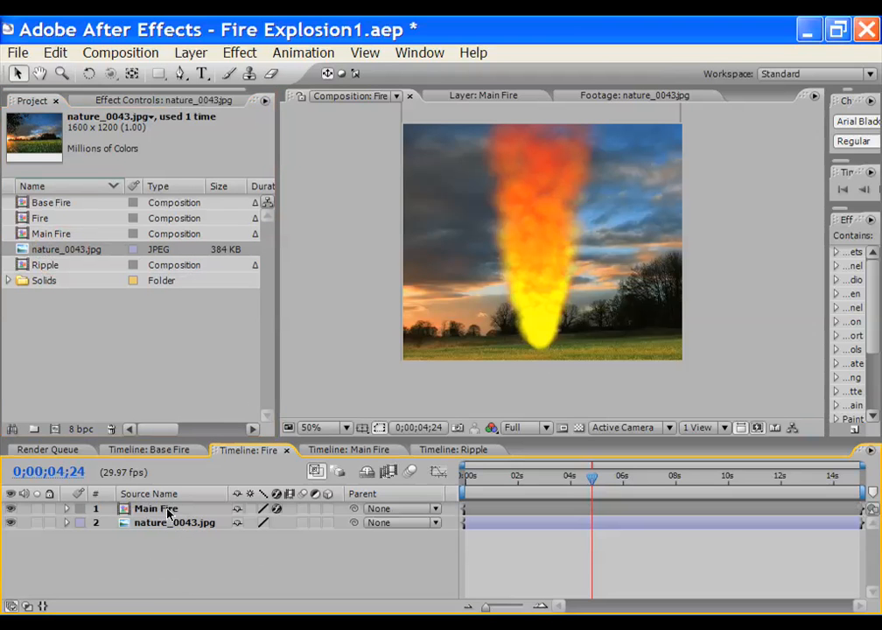
pyautogui.click(168, 514)
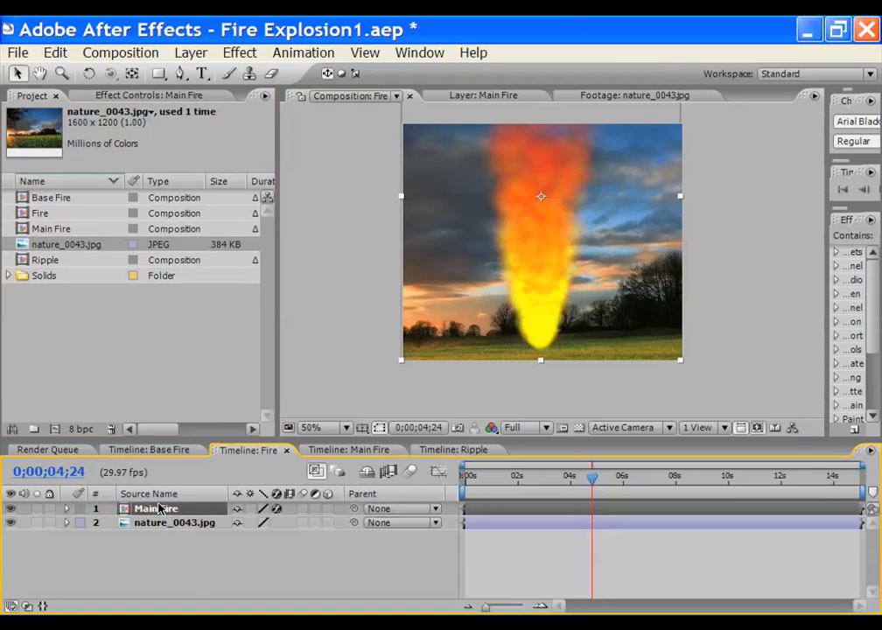
pyautogui.click(106, 339)
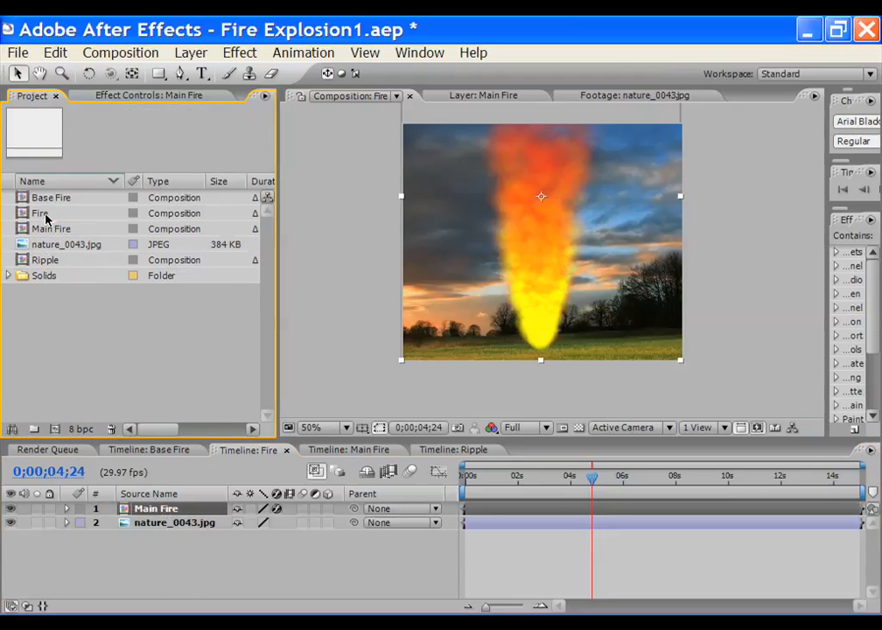
pyautogui.click(110, 53)
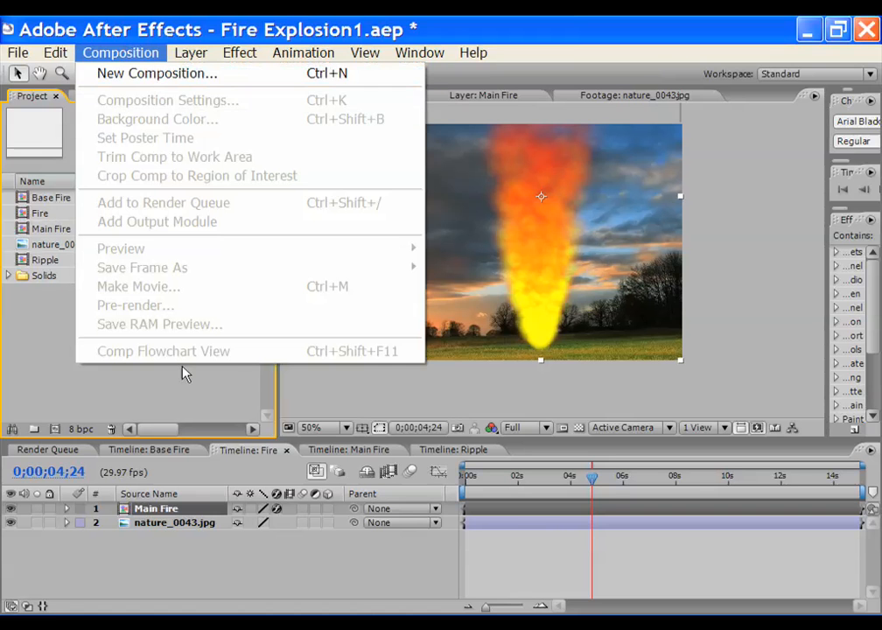
pyautogui.click(136, 559)
pyautogui.doubleClick(421, 346)
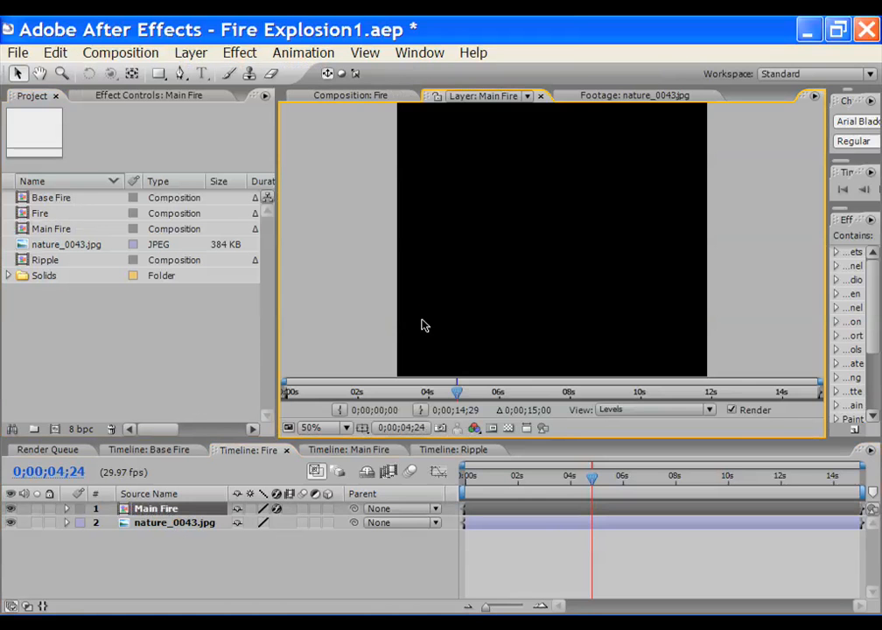
pyautogui.click(350, 97)
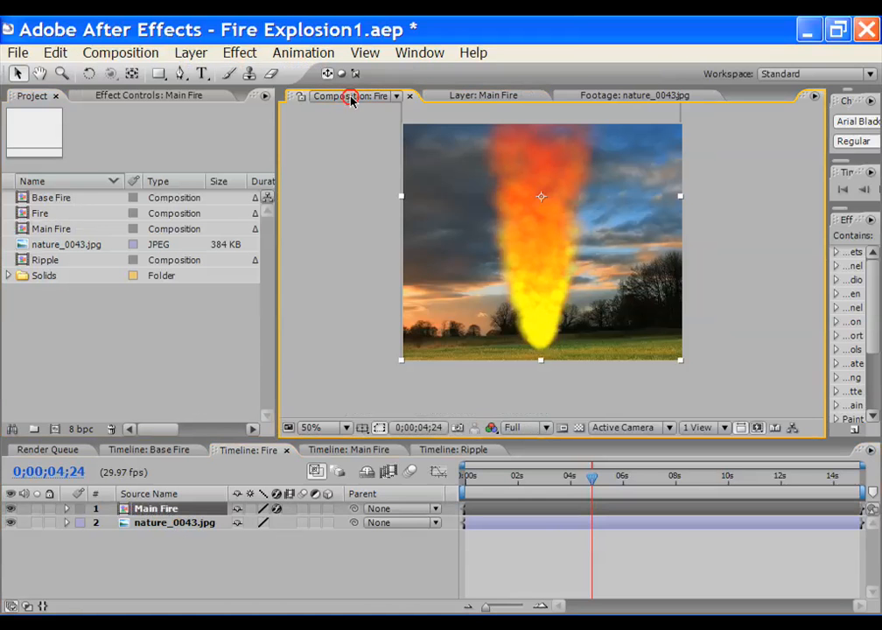
pyautogui.click(99, 55)
# Enter 'Fire Finale' as the composition name in Composition Settings
pyautogui.click(114, 105)
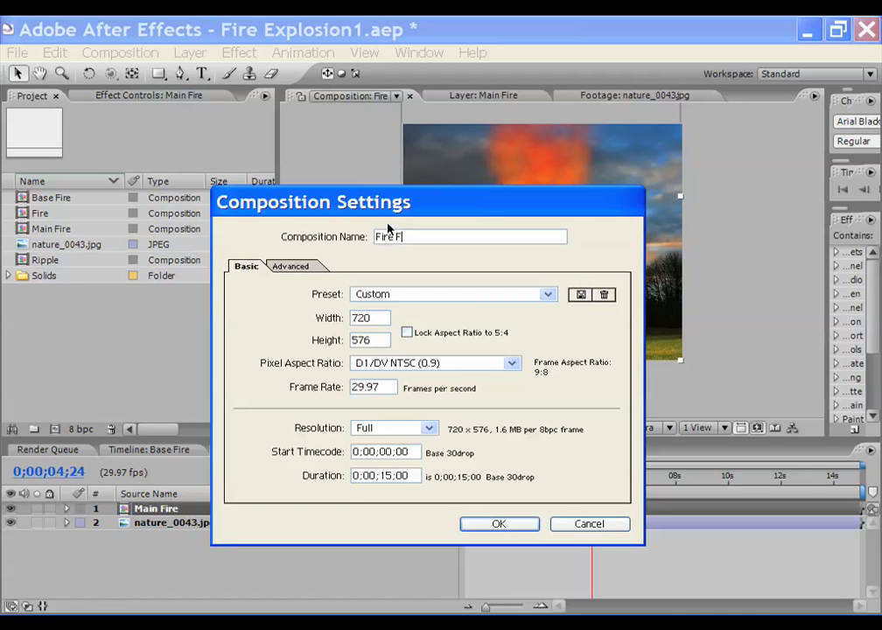
pyautogui.write('Fire Finale')
pyautogui.press('Return')
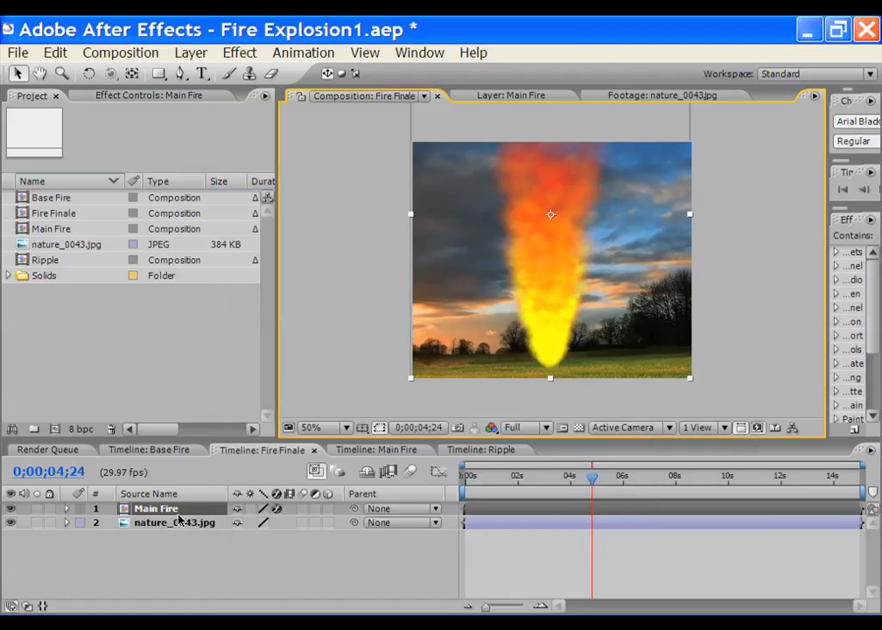
# Add the Base Fire comp as a layer in Fire Finale
pyautogui.click(53, 214)
pyautogui.click(46, 200)
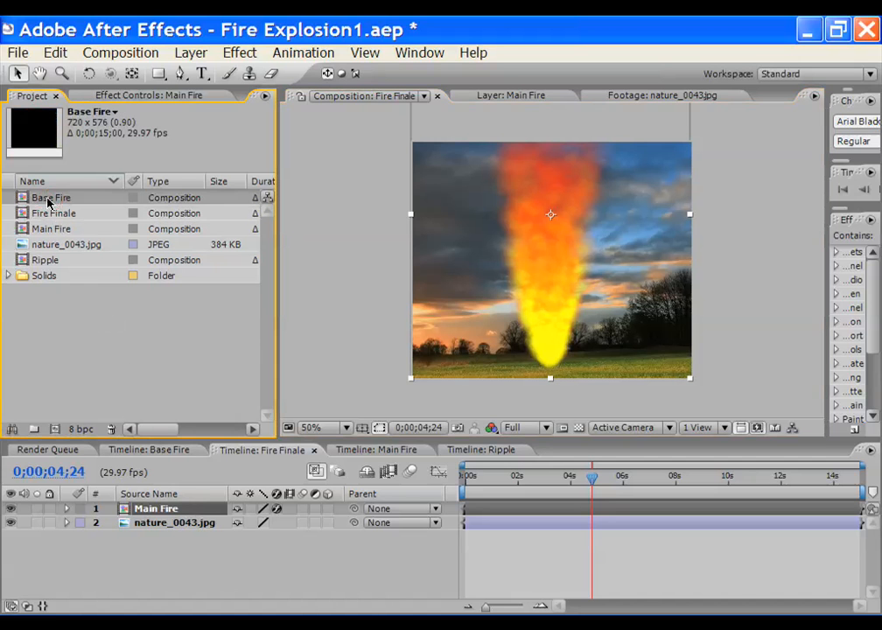
pyautogui.moveTo(46, 204); pyautogui.dragTo(169, 522)
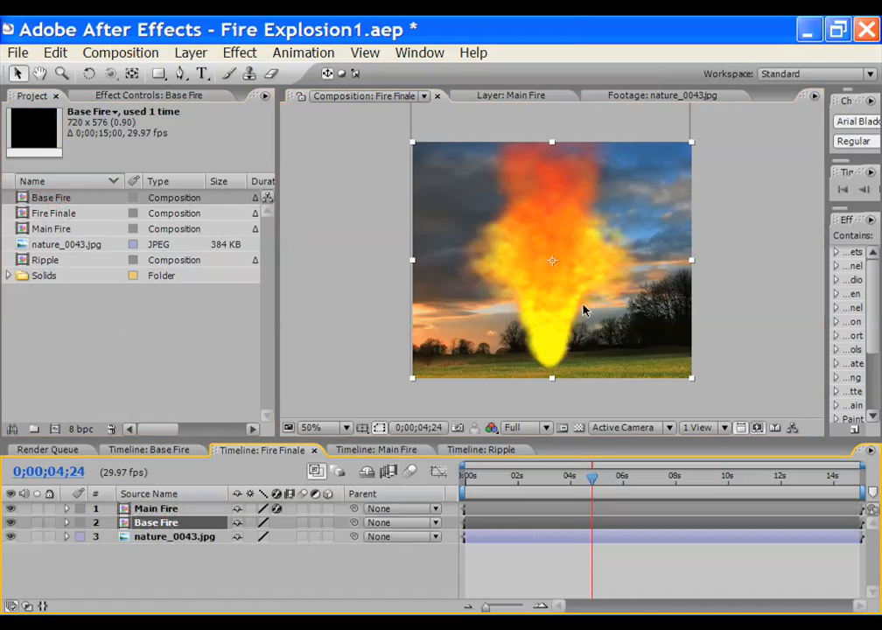
pyautogui.click(167, 585)
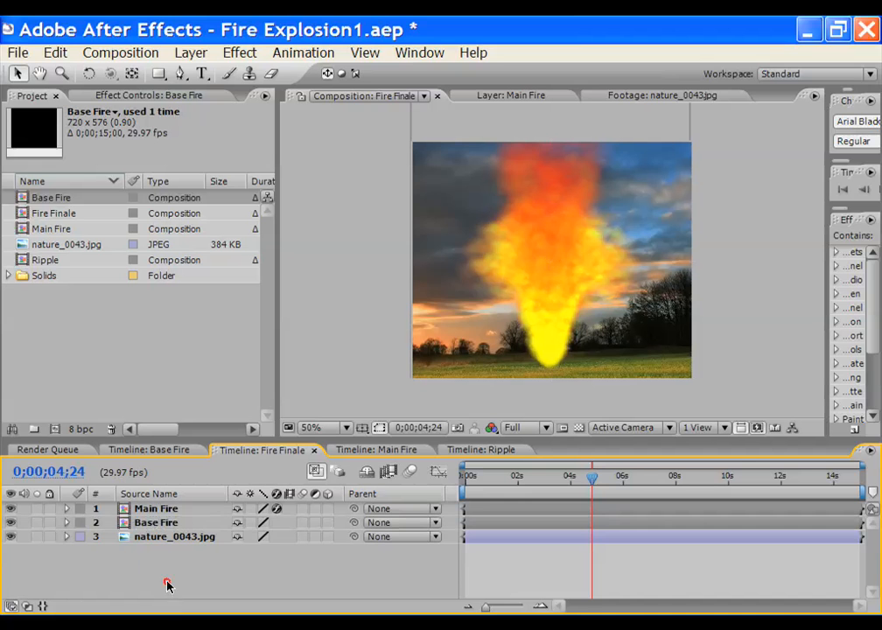
# Fit the nature_0043.jpg background to fill the comp with Ctrl+Alt+F
pyautogui.click(173, 537)
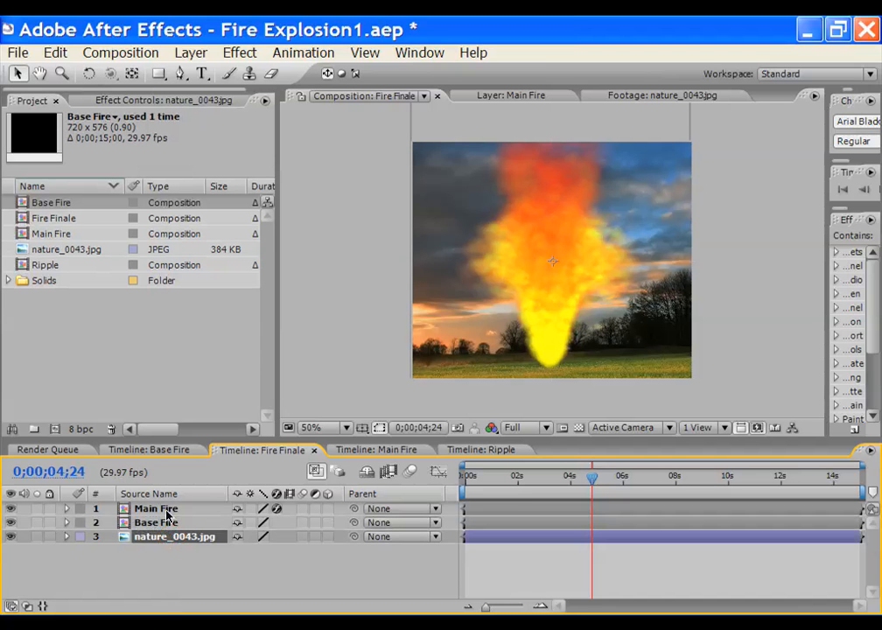
pyautogui.hotkey('ctrl', 'alt', 'f')
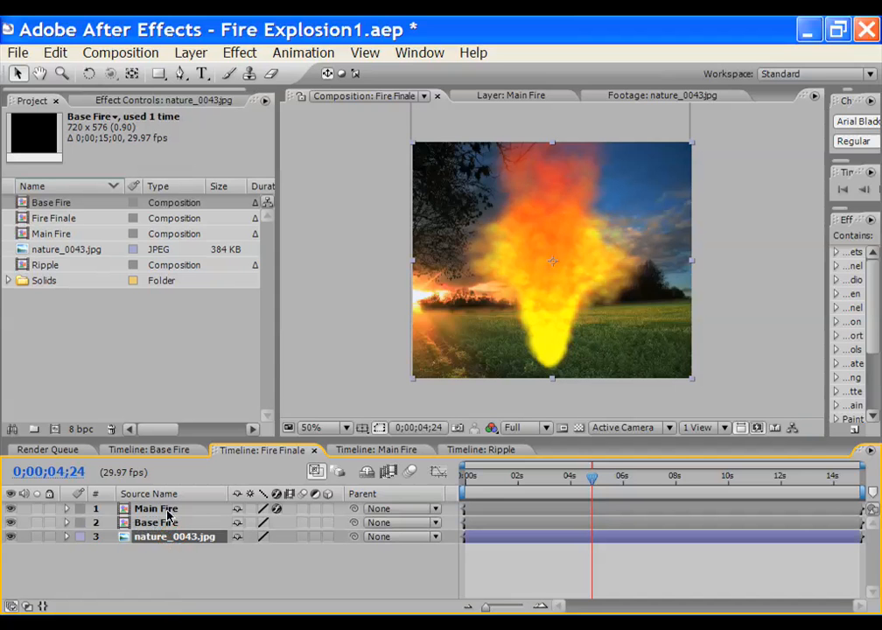
pyautogui.scroll(1, 519, 348)
pyautogui.scroll(-1, 631, 315)
pyautogui.click(156, 510)
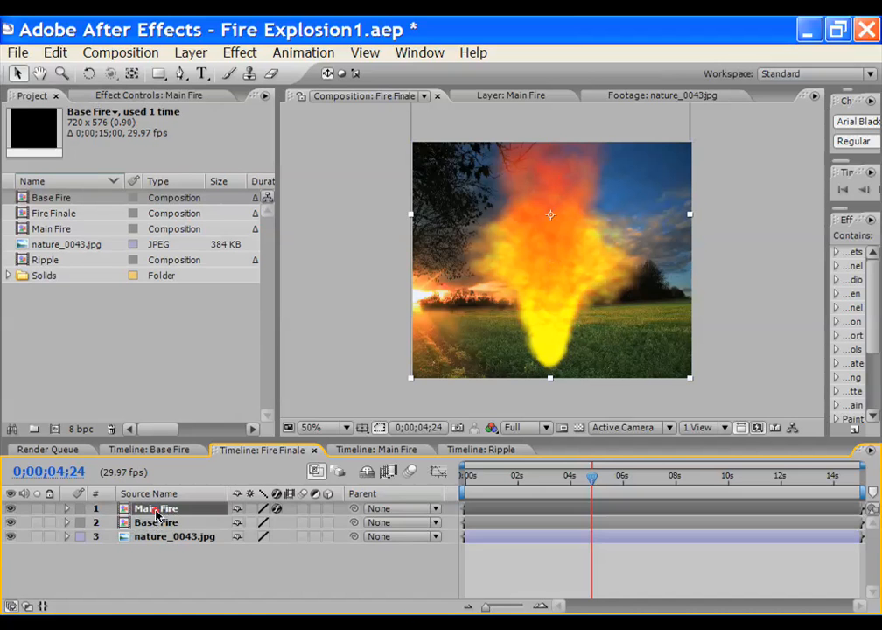
# Hide the Base Fire layer
pyautogui.click(11, 524)
pyautogui.doubleClick(565, 340)
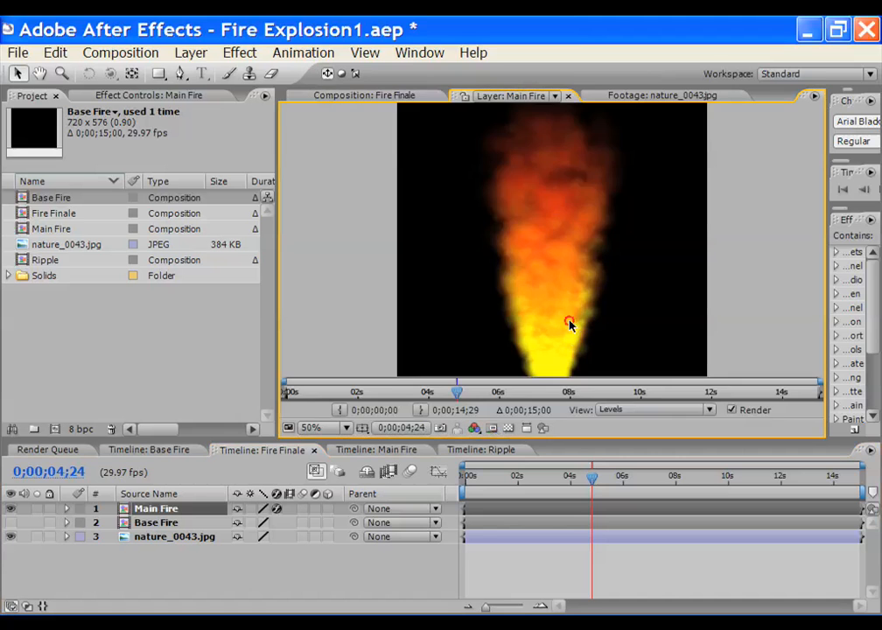
pyautogui.click(313, 96)
pyautogui.click(314, 95)
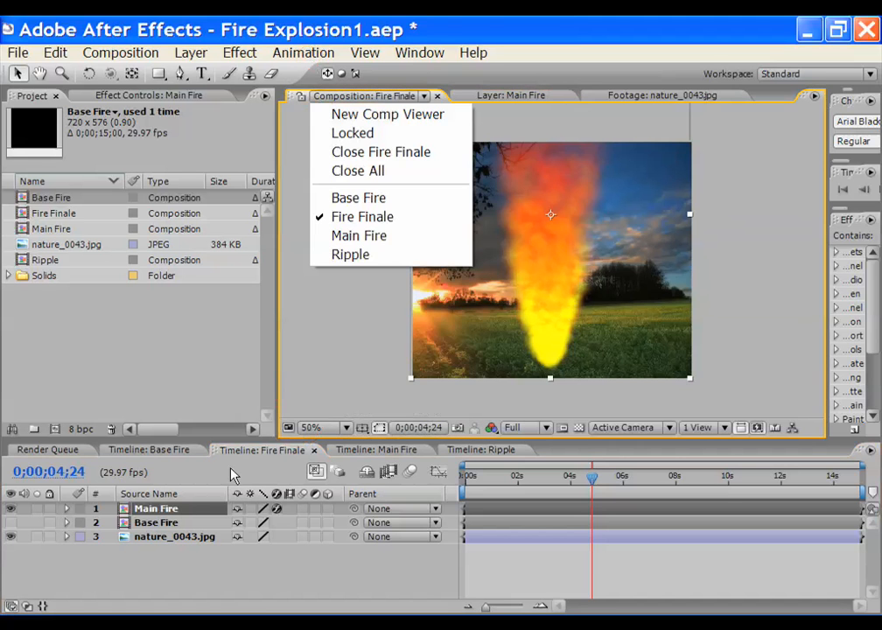
pyautogui.doubleClick(171, 506)
# Scale Main Fire down to 61% and nudge it slightly down and right
pyautogui.press('s')
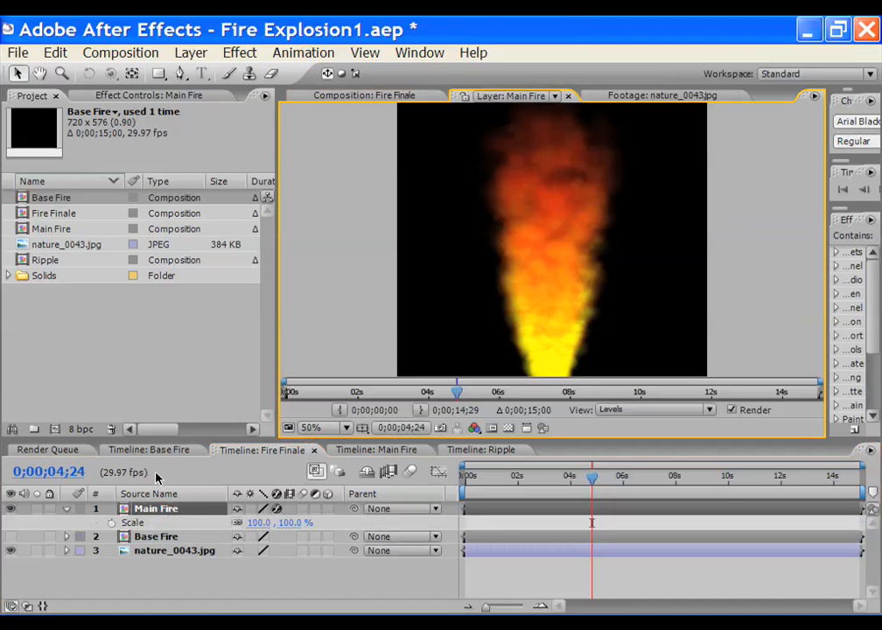
pyautogui.click(327, 98)
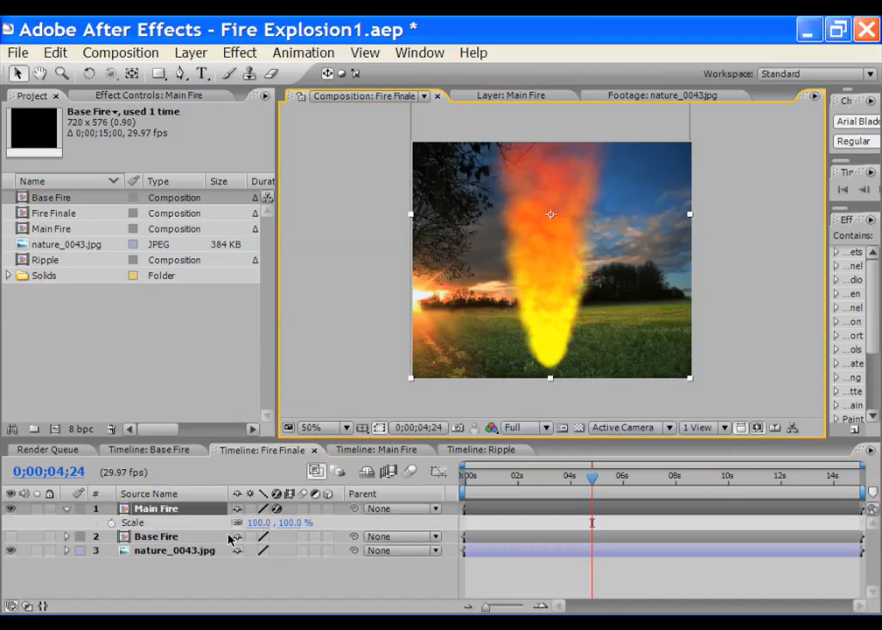
pyautogui.moveTo(259, 523); pyautogui.dragTo(220, 522)
pyautogui.click(562, 287)
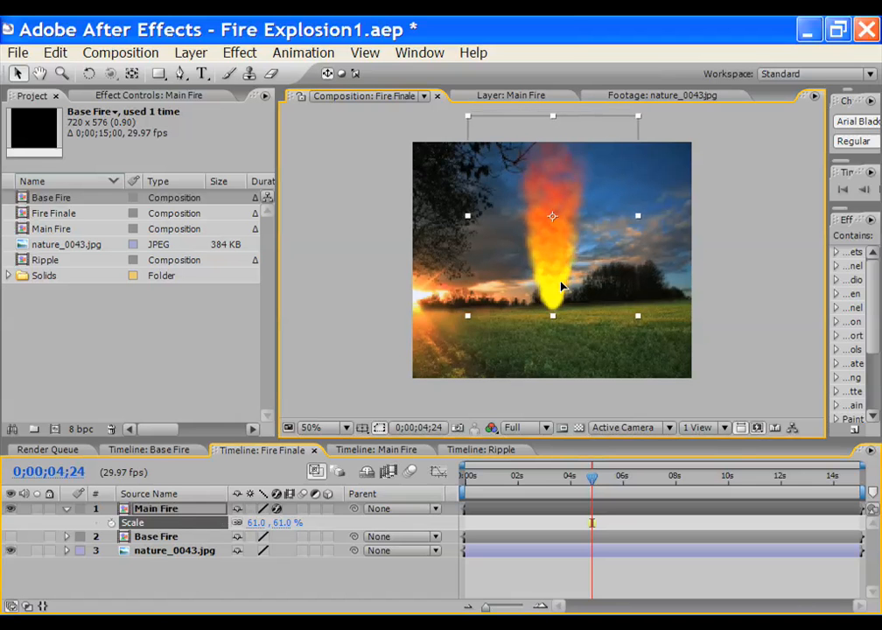
pyautogui.moveTo(563, 287)
pyautogui.mouseDown()
pyautogui.moveTo(553, 290)
pyautogui.moveTo(551, 271)
pyautogui.mouseUp()
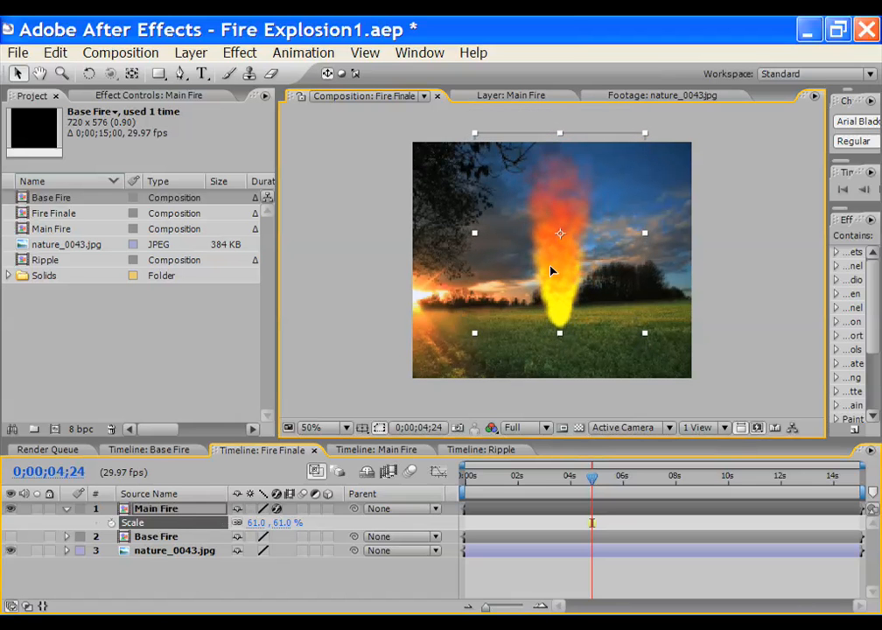
pyautogui.press('.')
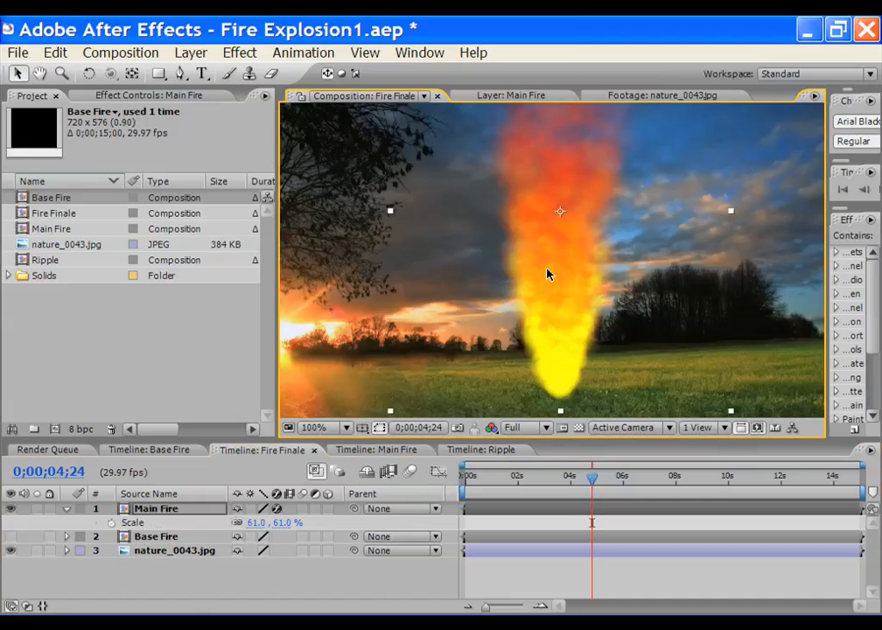
# Show Base Fire again and make it a 3D layer
pyautogui.click(10, 537)
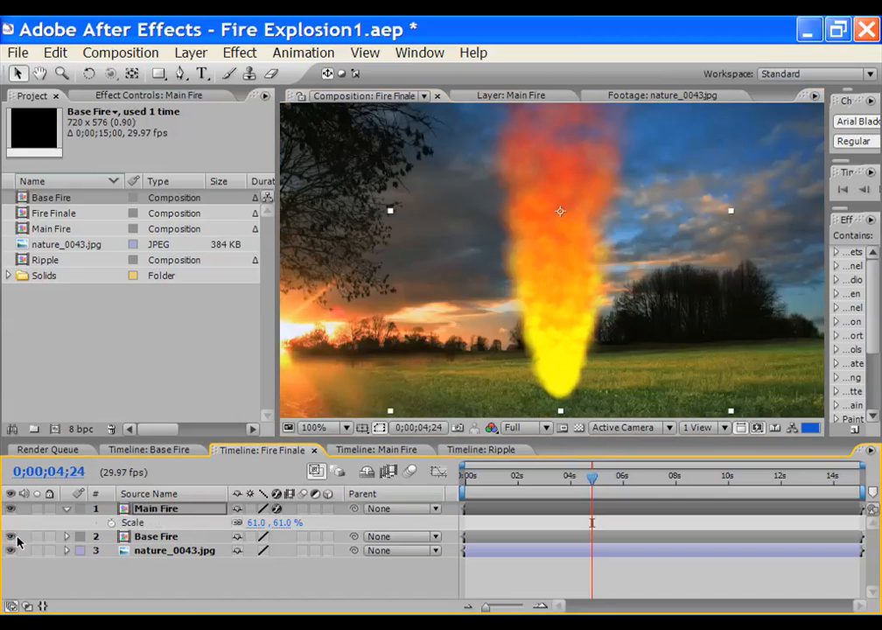
pyautogui.click(176, 538)
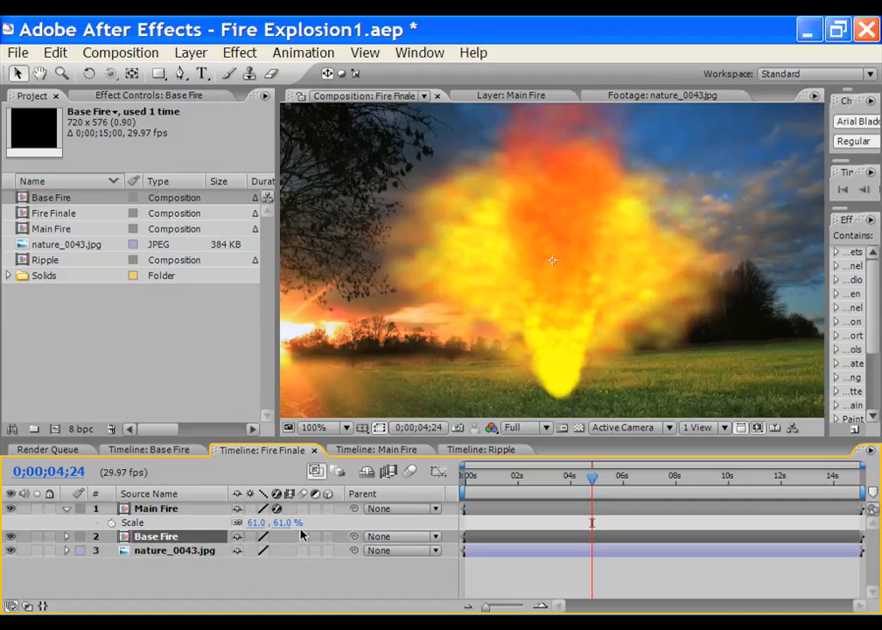
pyautogui.click(329, 537)
pyautogui.click(191, 53)
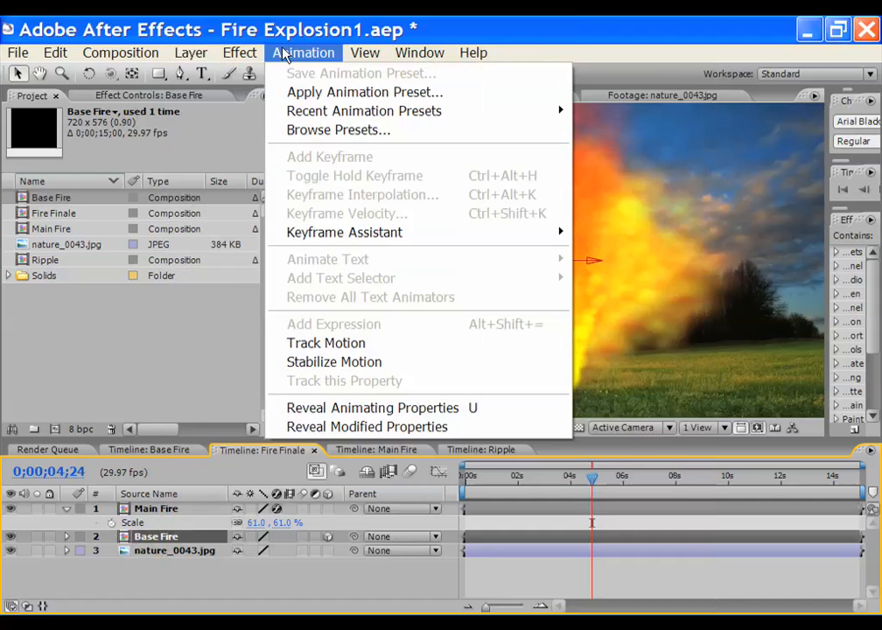
pyautogui.click(283, 33)
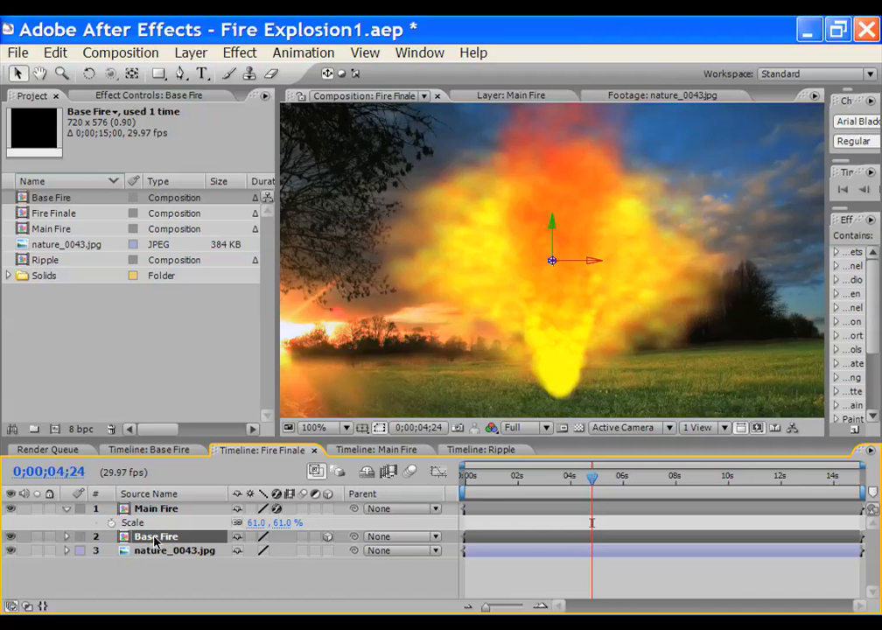
# Tilt Base Fire 107° on X and lower it onto the ground beneath the flame
pyautogui.press('r')
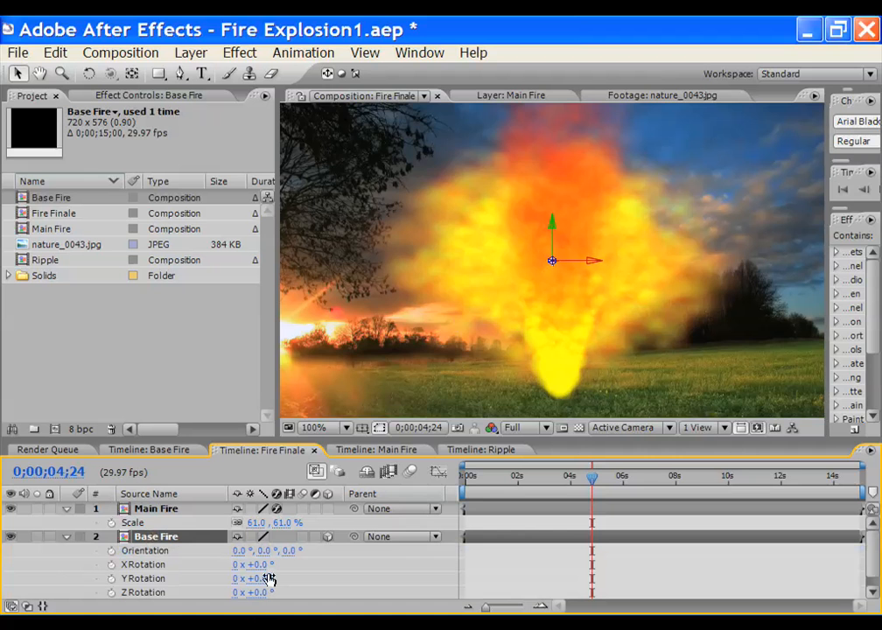
pyautogui.moveTo(256, 564); pyautogui.dragTo(361, 571)
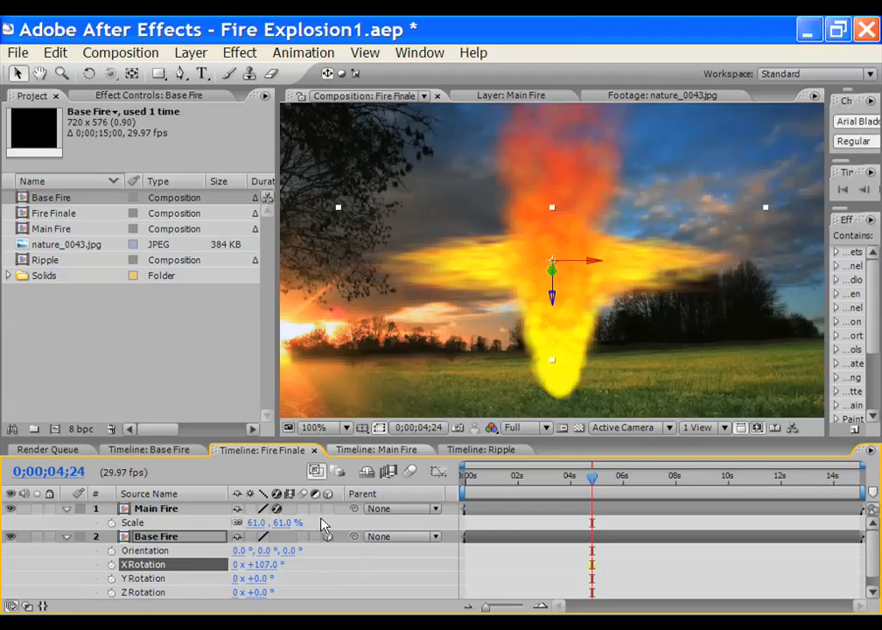
pyautogui.moveTo(553, 298); pyautogui.dragTo(553, 465)
pyautogui.click(38, 72)
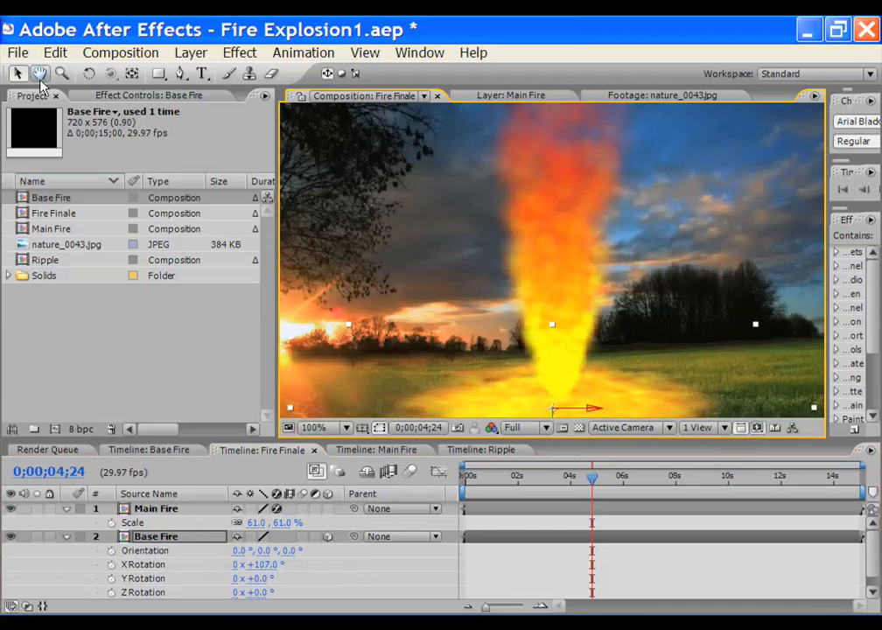
pyautogui.moveTo(419, 384); pyautogui.dragTo(441, 262)
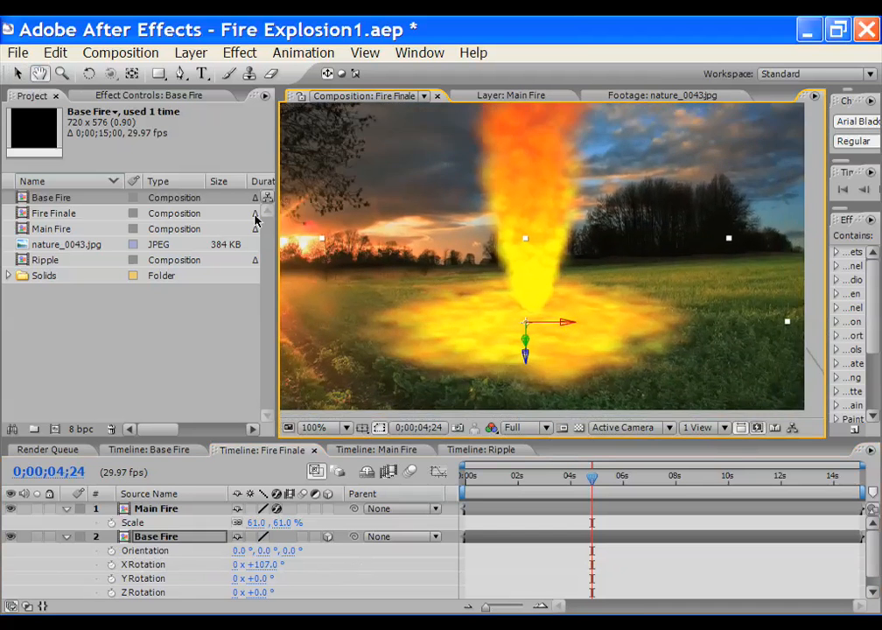
pyautogui.press('v')
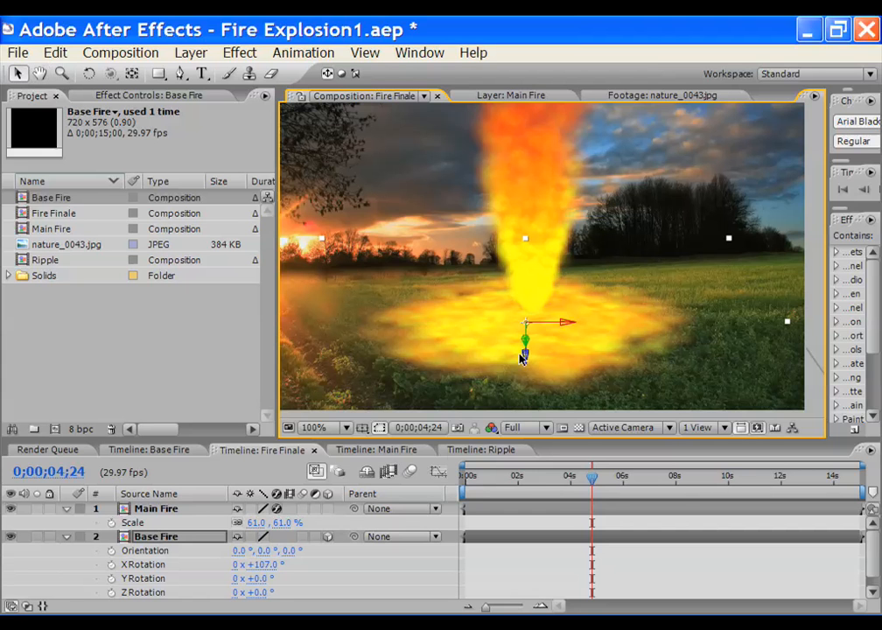
pyautogui.moveTo(571, 327); pyautogui.dragTo(577, 329)
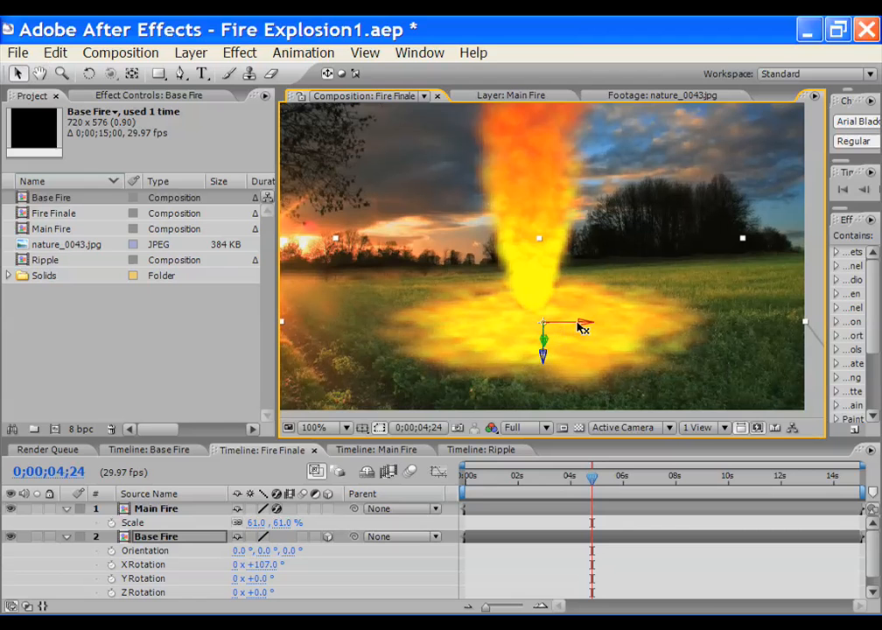
pyautogui.moveTo(546, 358); pyautogui.dragTo(557, 315)
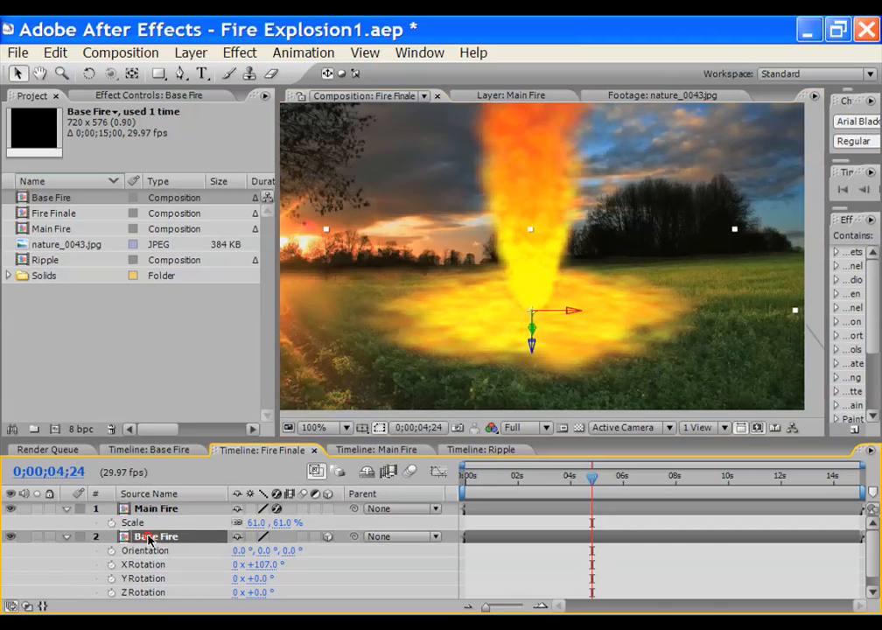
# Scale the Base Fire ground pool to 63% and adjust its depth position
pyautogui.hotkey('shift', 's')
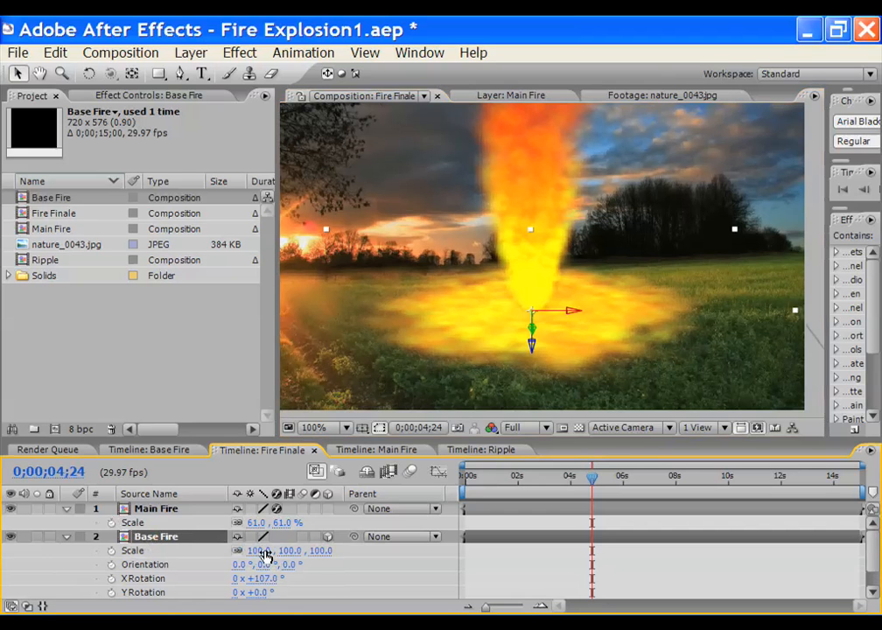
pyautogui.moveTo(262, 550); pyautogui.dragTo(237, 544)
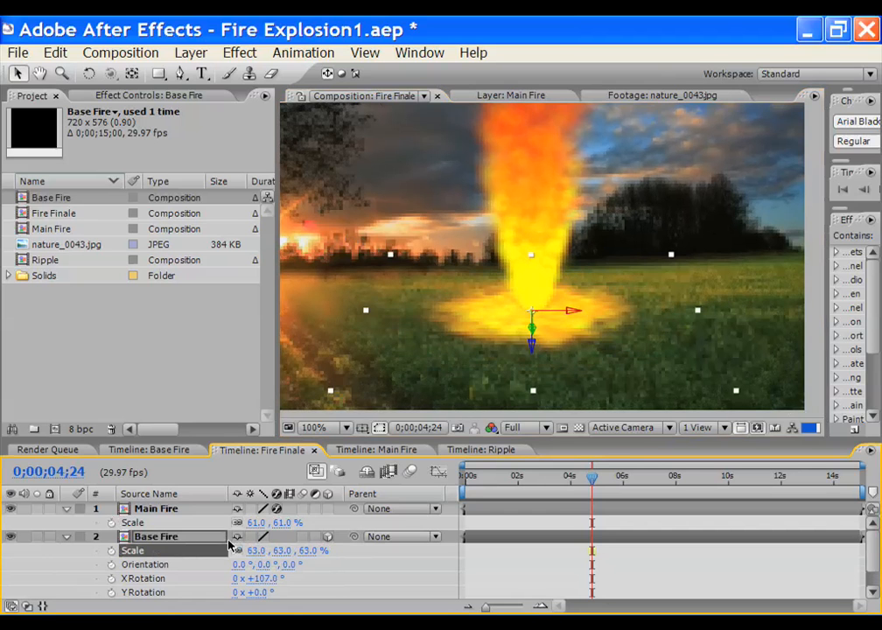
pyautogui.press('F2')
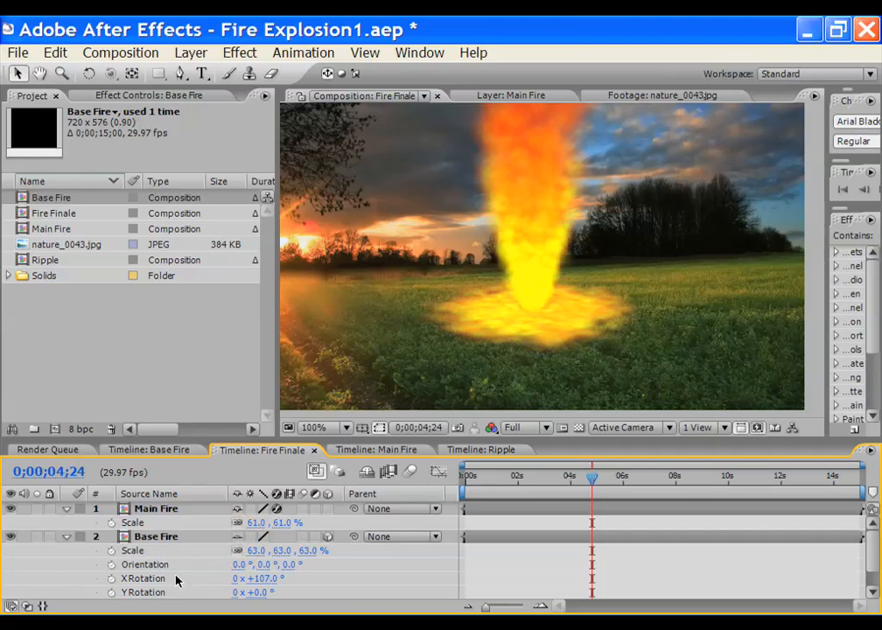
pyautogui.click(518, 325)
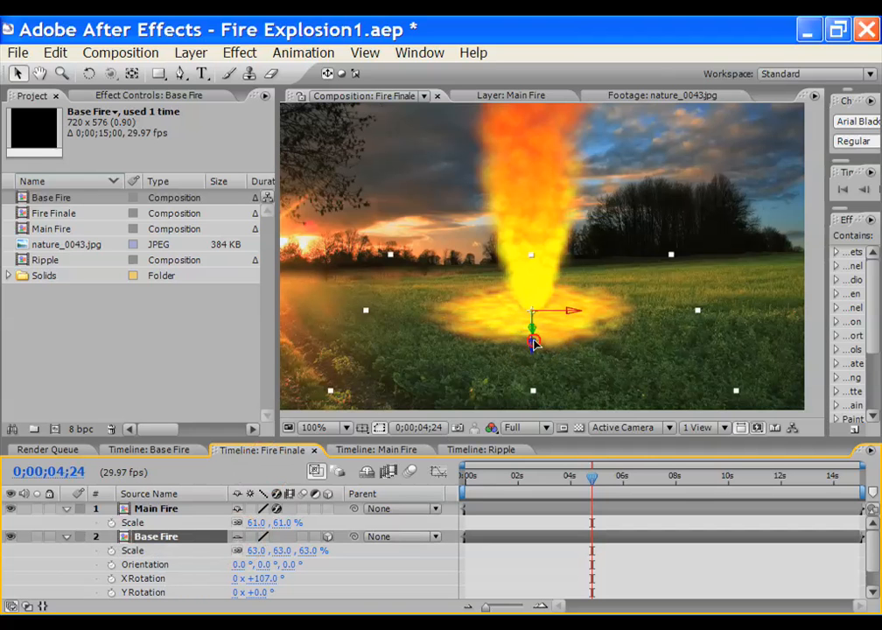
pyautogui.moveTo(536, 357); pyautogui.dragTo(535, 354)
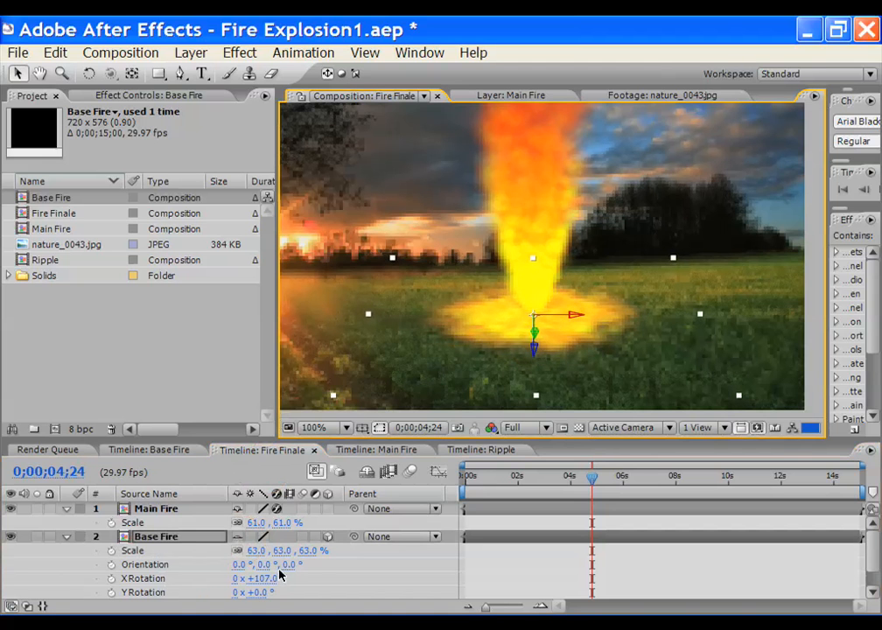
pyautogui.click(66, 536)
# Zoom in on the fire base and show the blending-mode columns in the timeline
pyautogui.press('.')
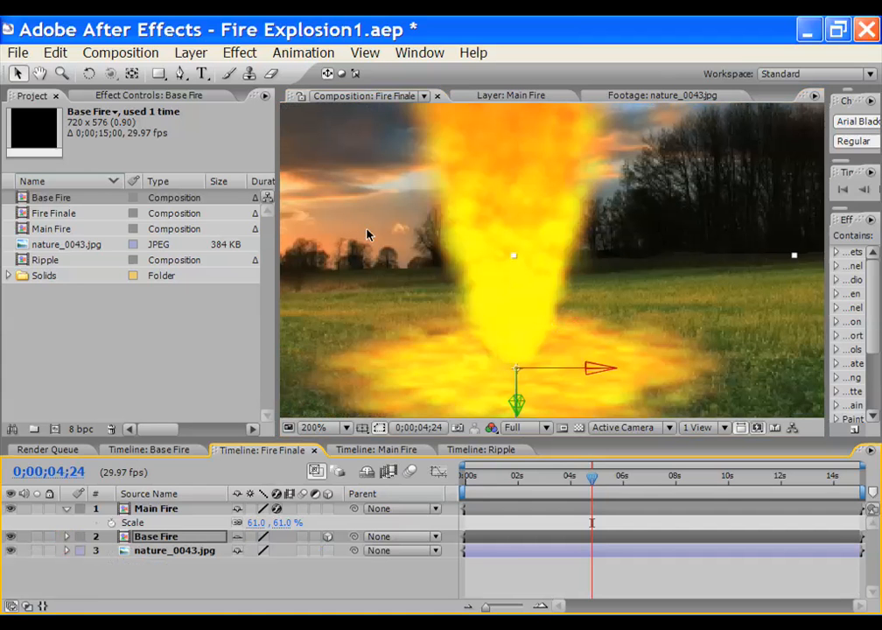
pyautogui.click(39, 74)
pyautogui.moveTo(540, 370); pyautogui.dragTo(568, 288)
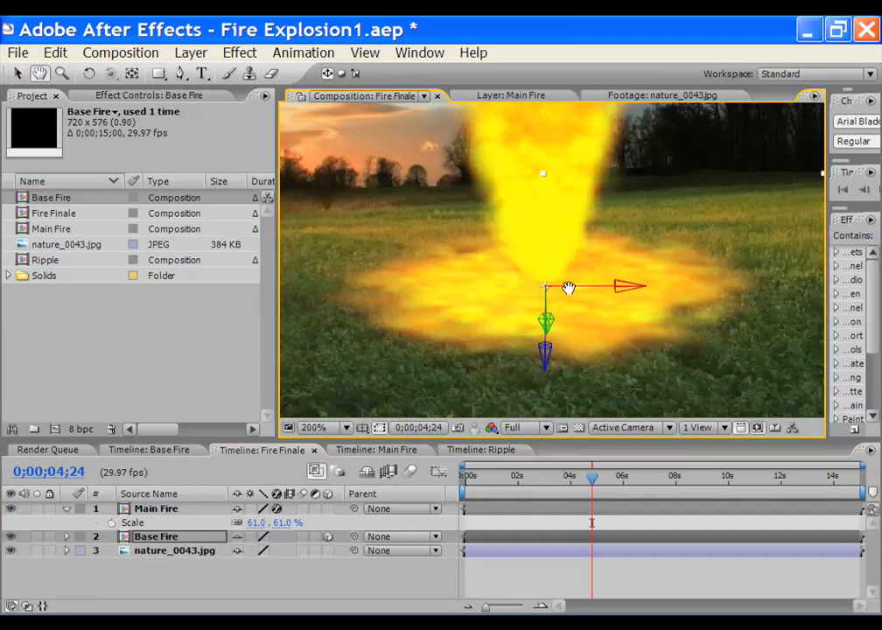
pyautogui.click(16, 75)
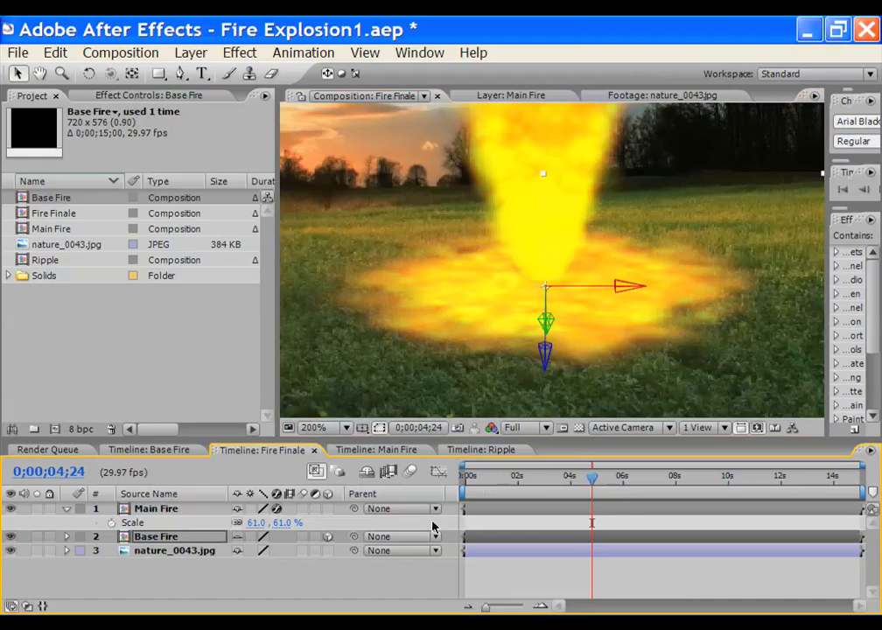
pyautogui.click(26, 605)
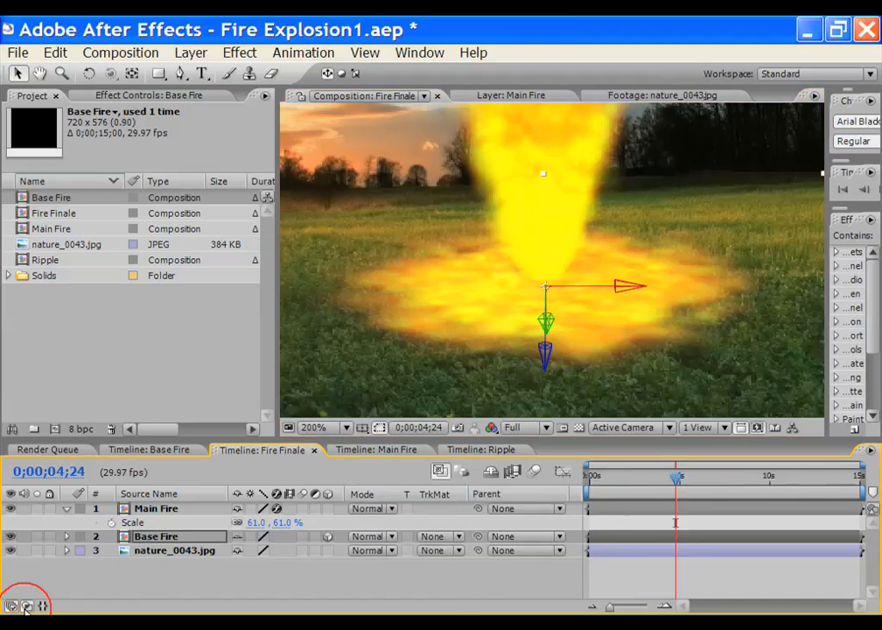
# Set Base Fire's blending mode to Color Dodge
pyautogui.click(191, 53)
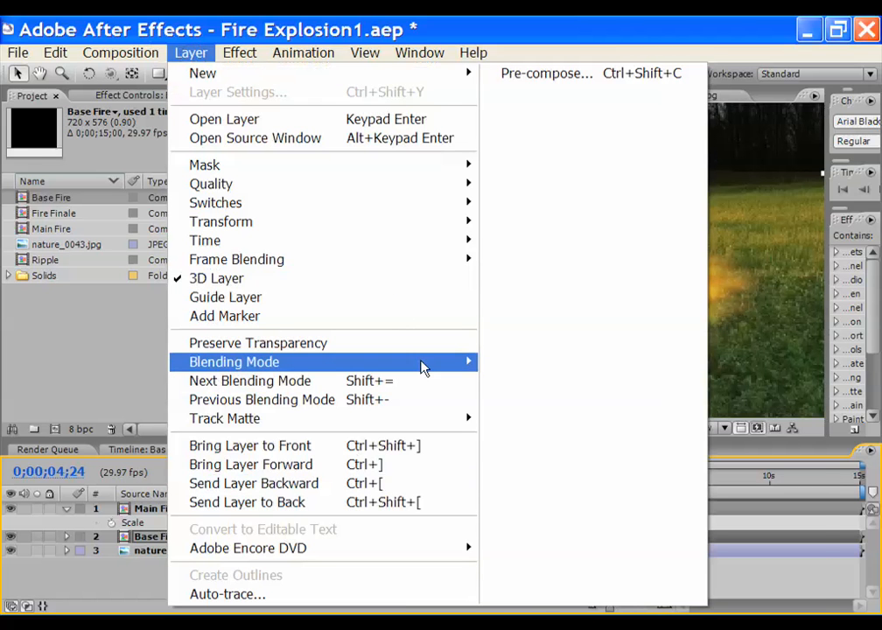
pyautogui.moveTo(429, 366)
pyautogui.click(560, 348)
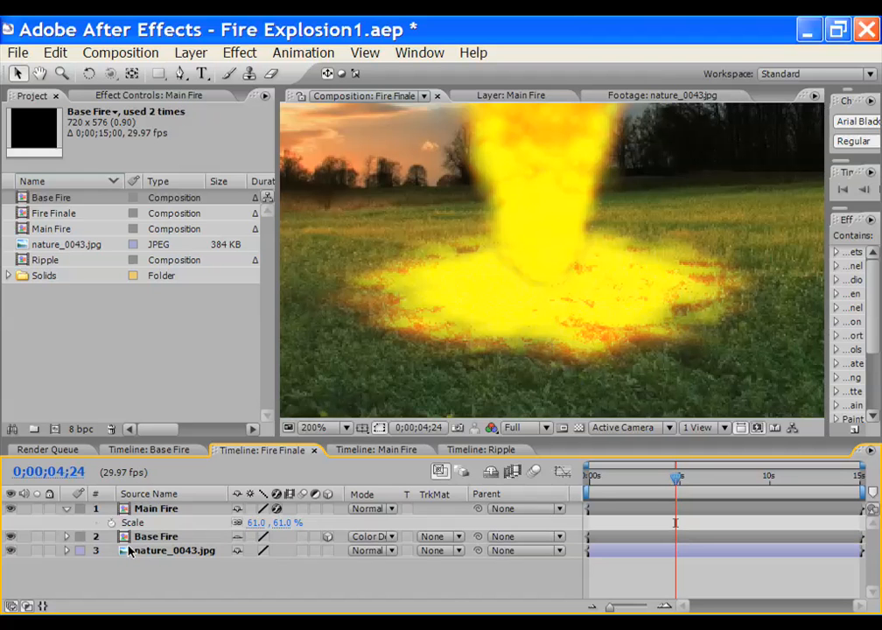
# Duplicate Base Fire and set the top copy's mode to Multiply
pyautogui.click(144, 540)
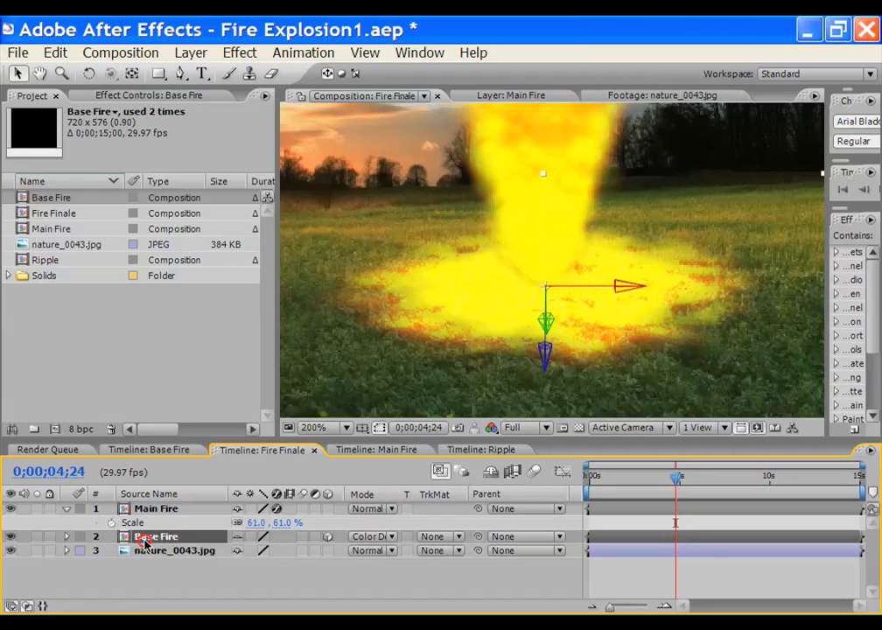
pyautogui.click(55, 53)
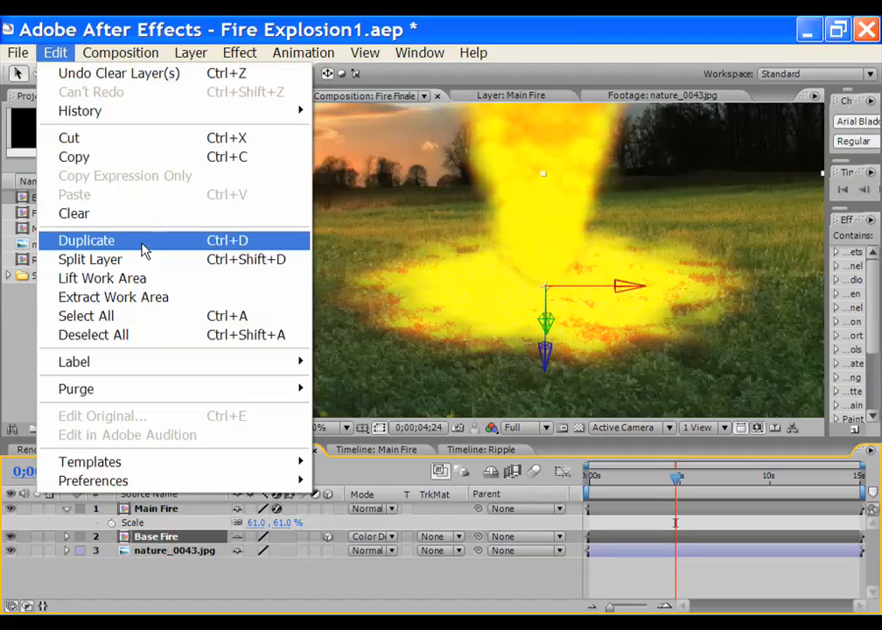
pyautogui.click(143, 248)
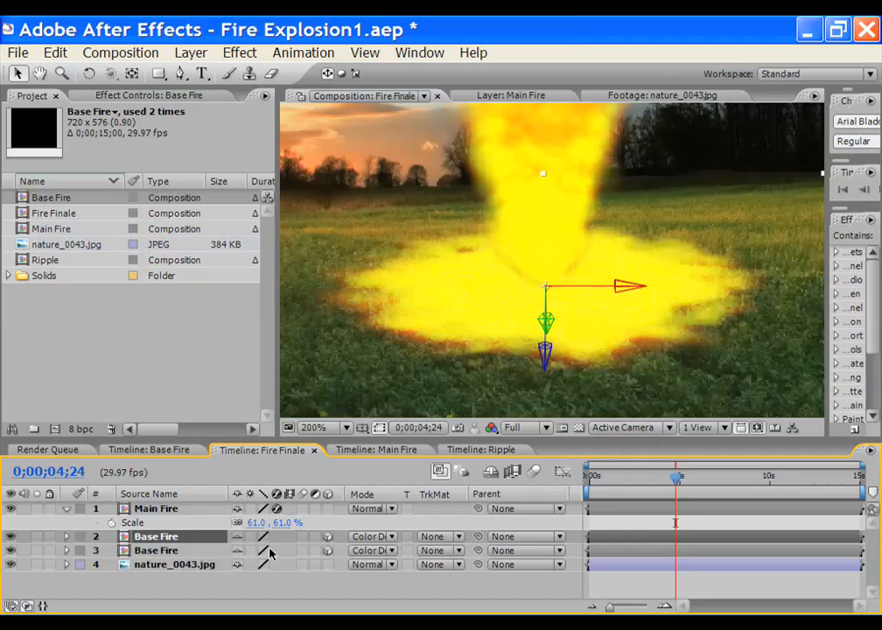
pyautogui.click(388, 541)
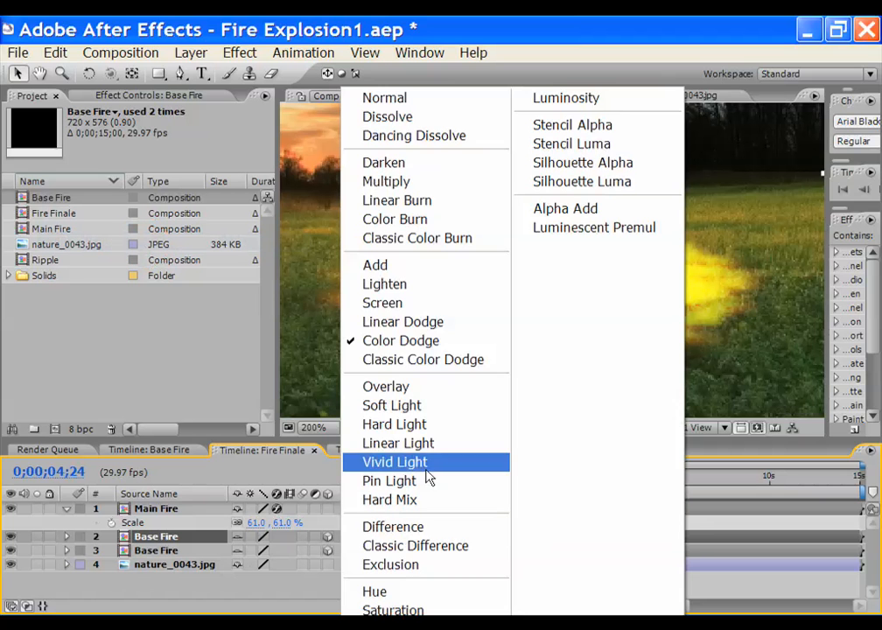
pyautogui.click(452, 184)
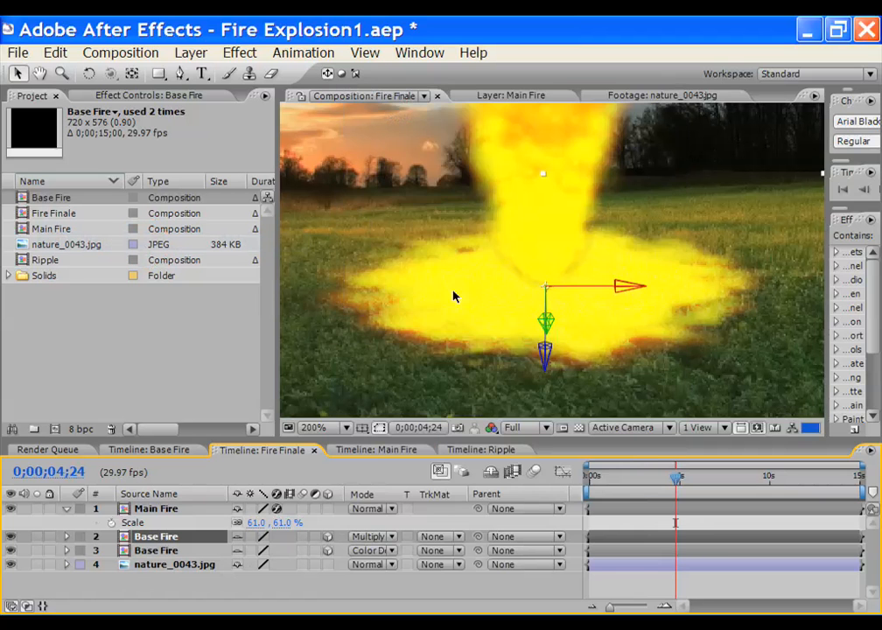
pyautogui.scroll(-2, 546, 296)
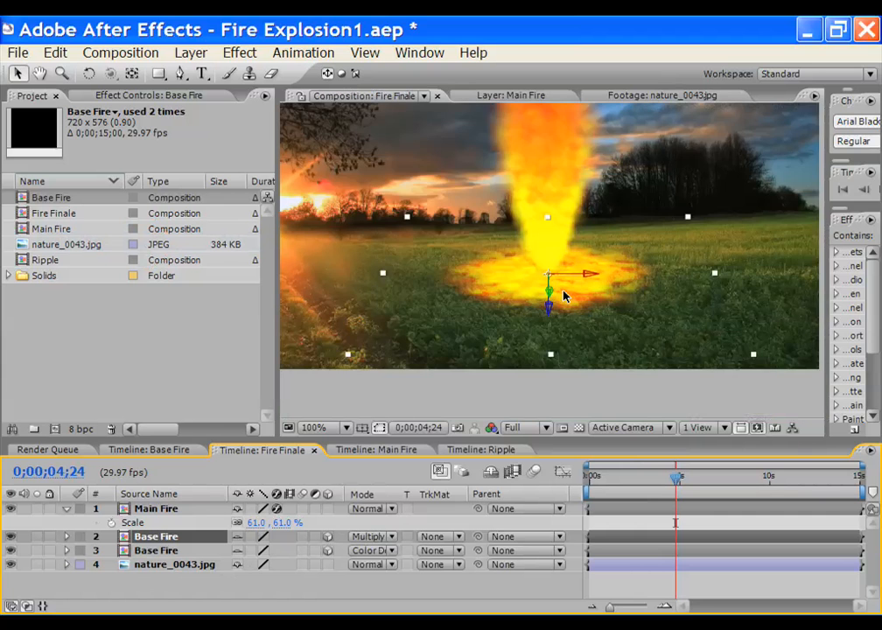
pyautogui.scroll(1, 564, 296)
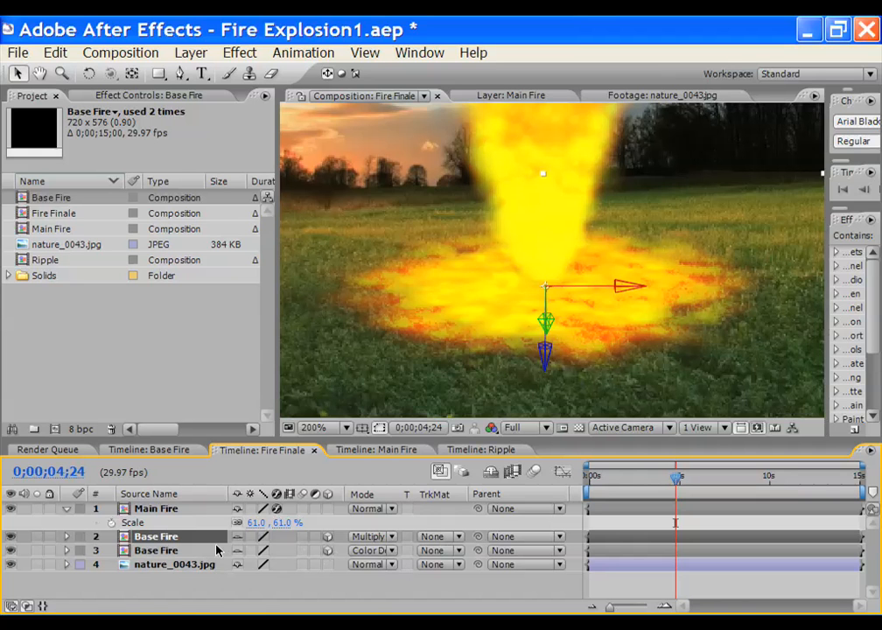
# Shrink the top Base Fire copy, then scale the lower Base Fire layer to 51%
pyautogui.press('s')
pyautogui.moveTo(256, 550); pyautogui.dragTo(251, 551)
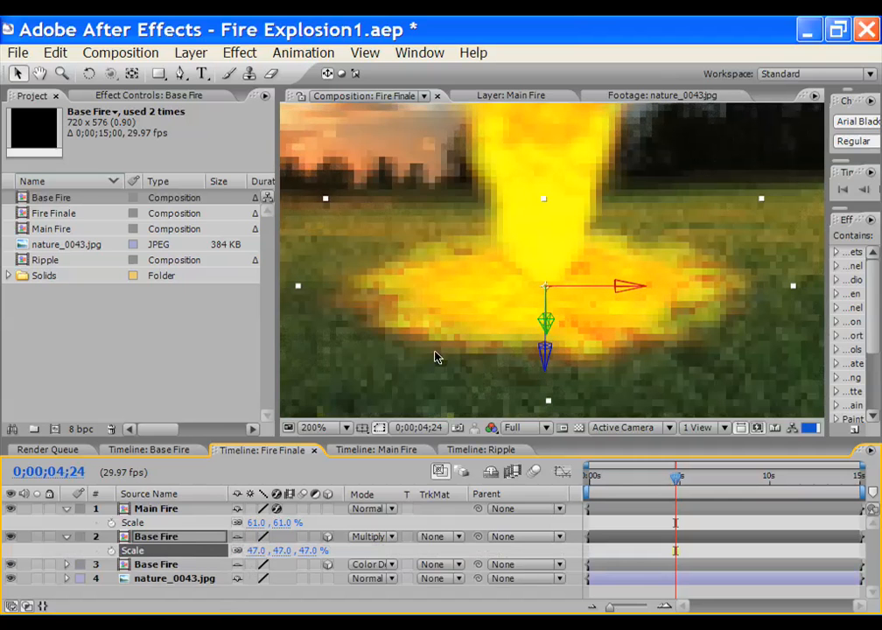
pyautogui.scroll(1, 553, 312)
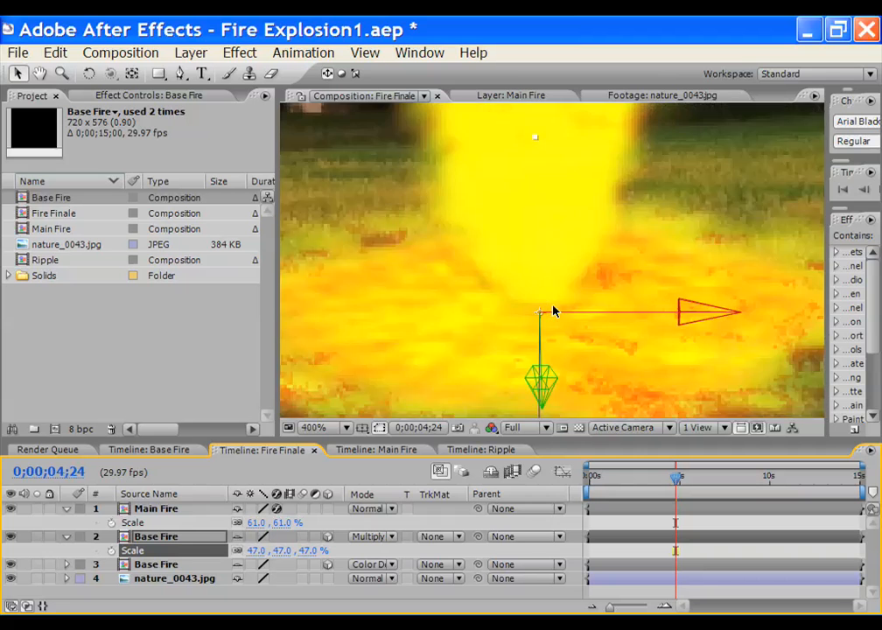
pyautogui.scroll(-3, 553, 313)
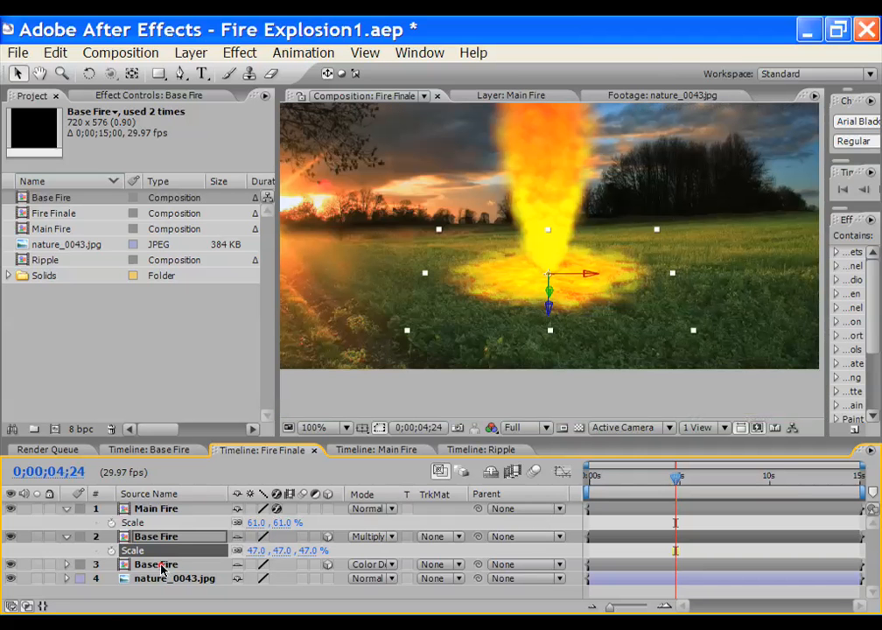
pyautogui.click(161, 566)
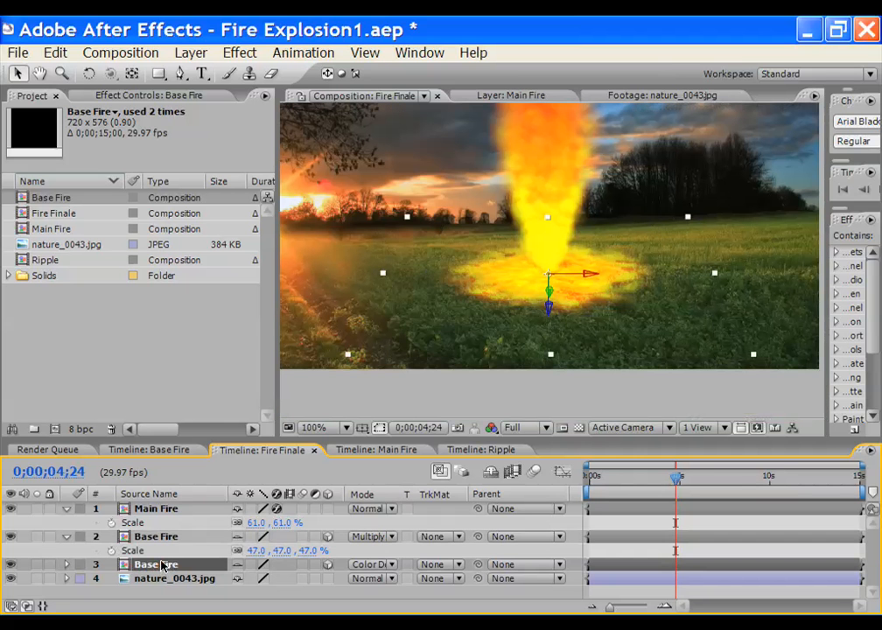
pyautogui.press('s')
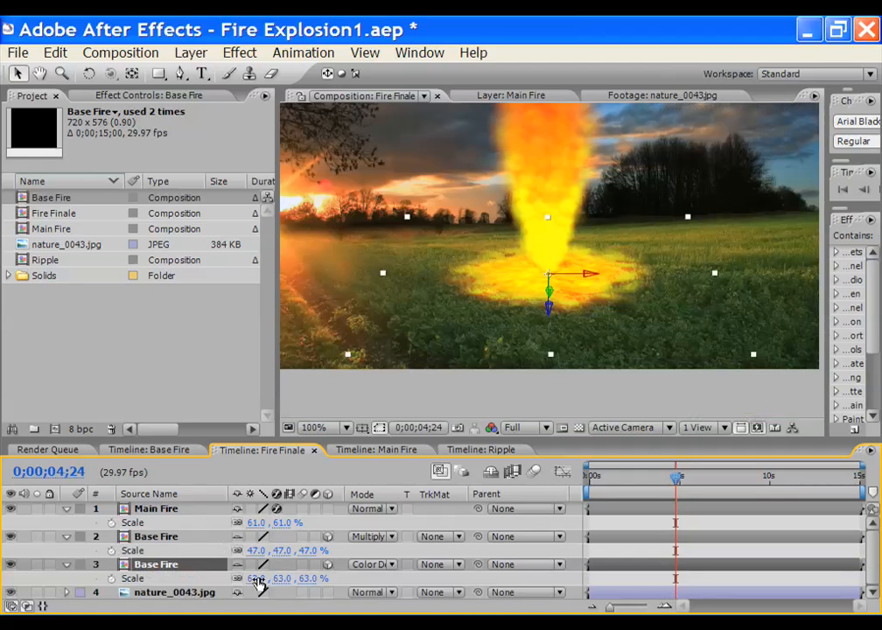
pyautogui.moveTo(261, 579); pyautogui.dragTo(252, 578)
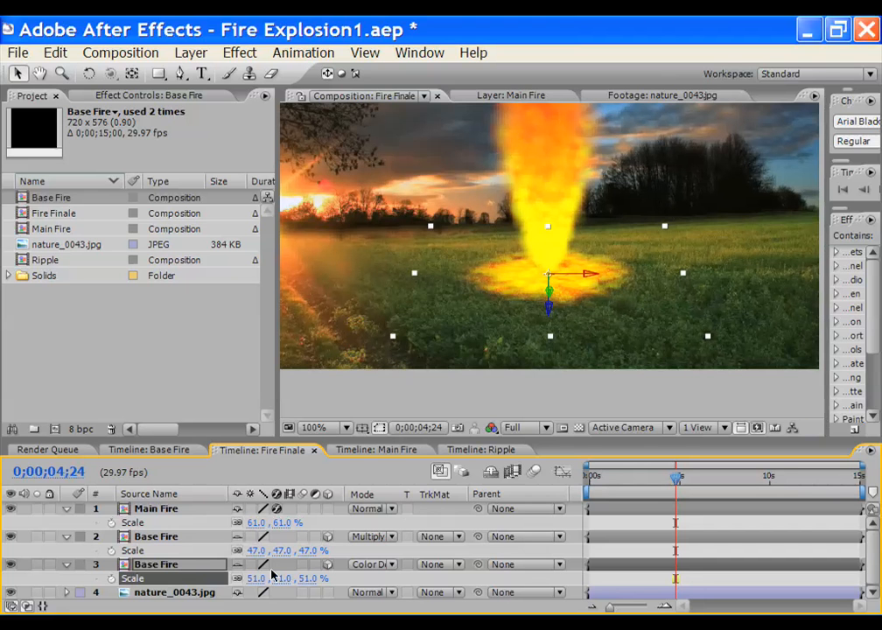
# Set the upper Base Fire layer's scale to 60% and inspect the result
pyautogui.click(151, 536)
pyautogui.click(247, 551)
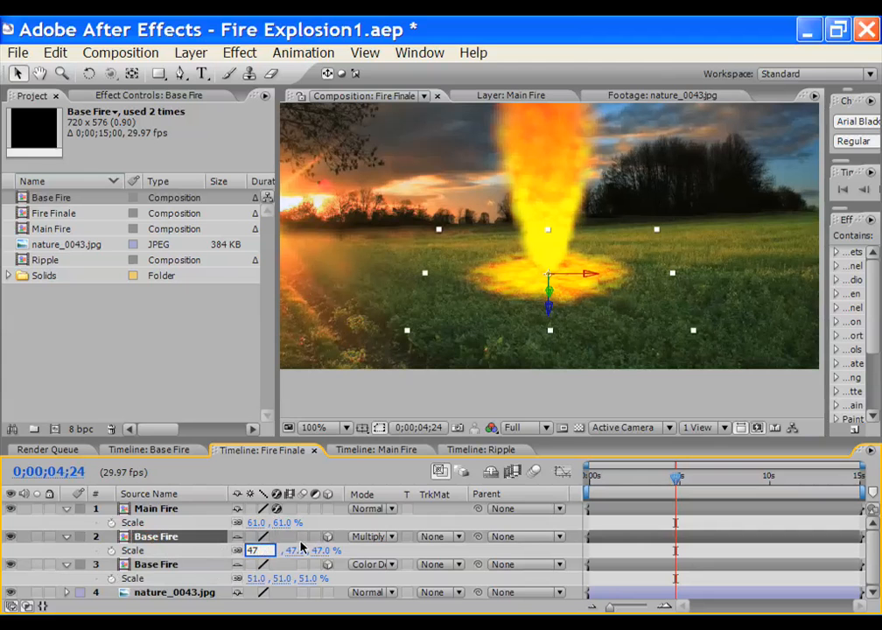
pyautogui.press('Return')
pyautogui.moveTo(255, 550)
pyautogui.mouseDown()
pyautogui.moveTo(287, 550)
pyautogui.moveTo(248, 551)
pyautogui.mouseUp()
pyautogui.press('.')
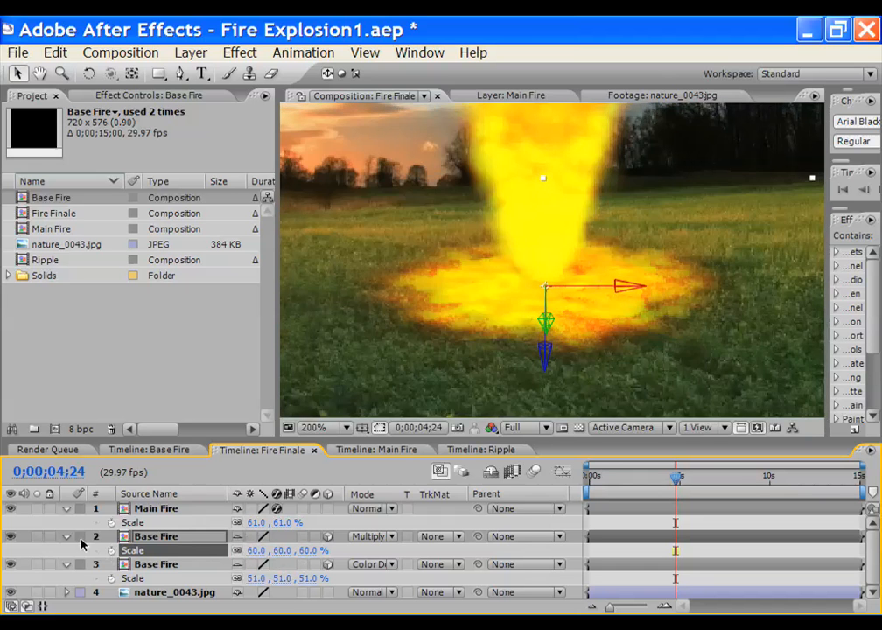
pyautogui.click(67, 537)
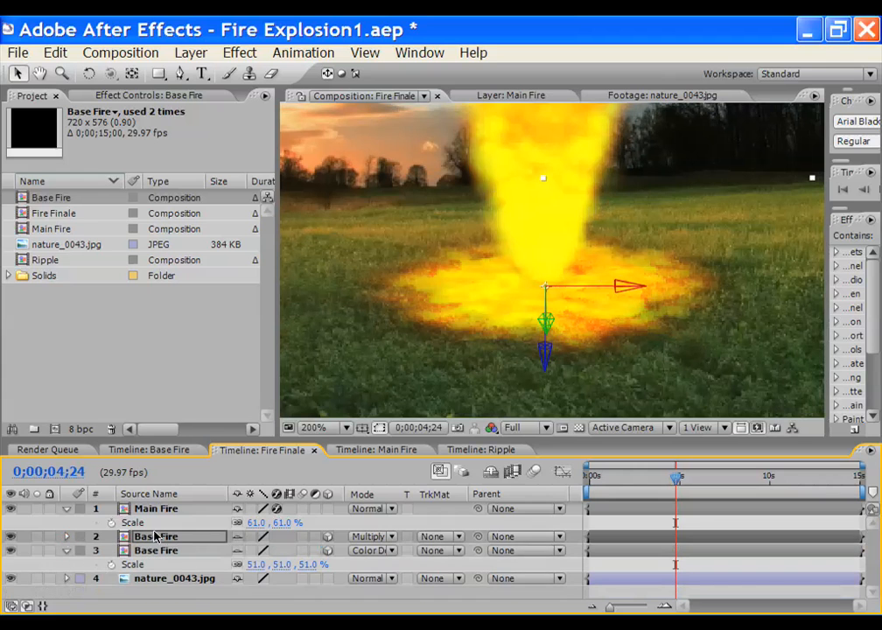
pyautogui.click(189, 595)
pyautogui.click(547, 302)
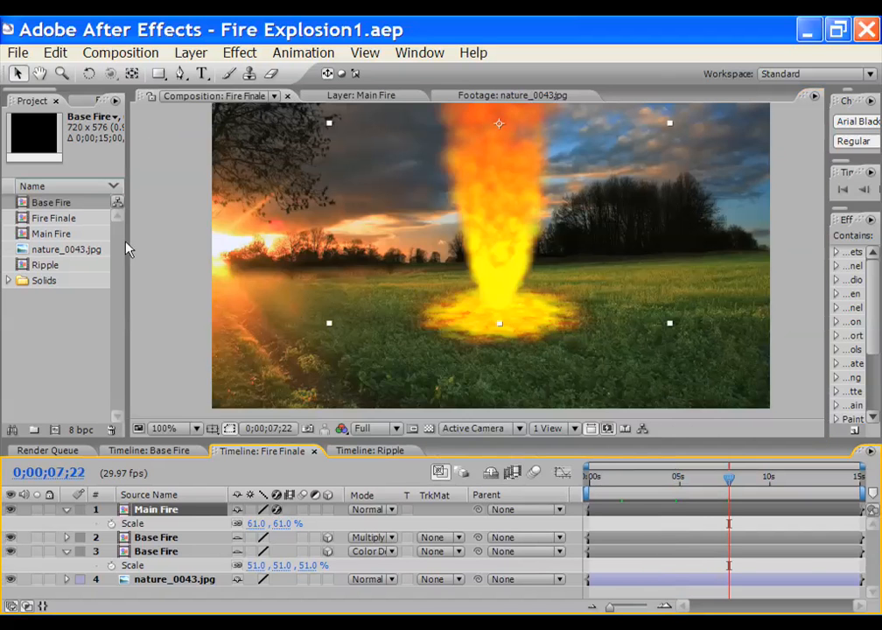
# Open the Ripple comp and its Yellow Solid 1 layer
pyautogui.doubleClick(48, 264)
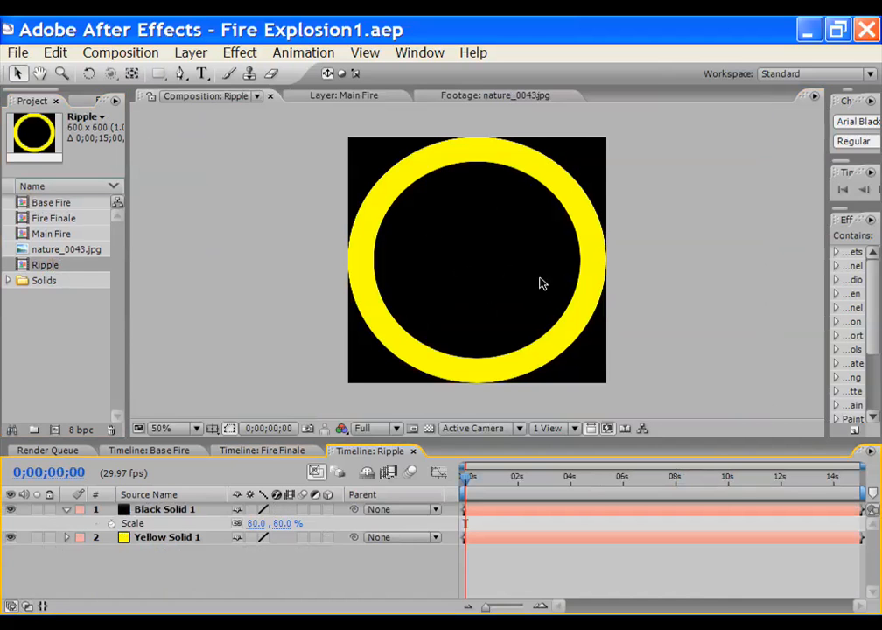
pyautogui.doubleClick(158, 539)
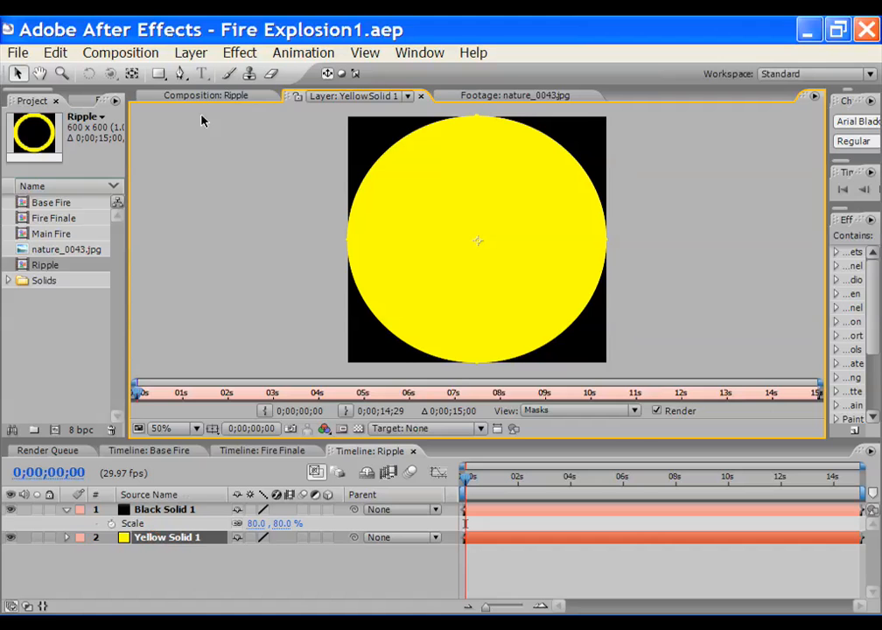
pyautogui.click(199, 96)
pyautogui.click(181, 584)
pyautogui.click(176, 541)
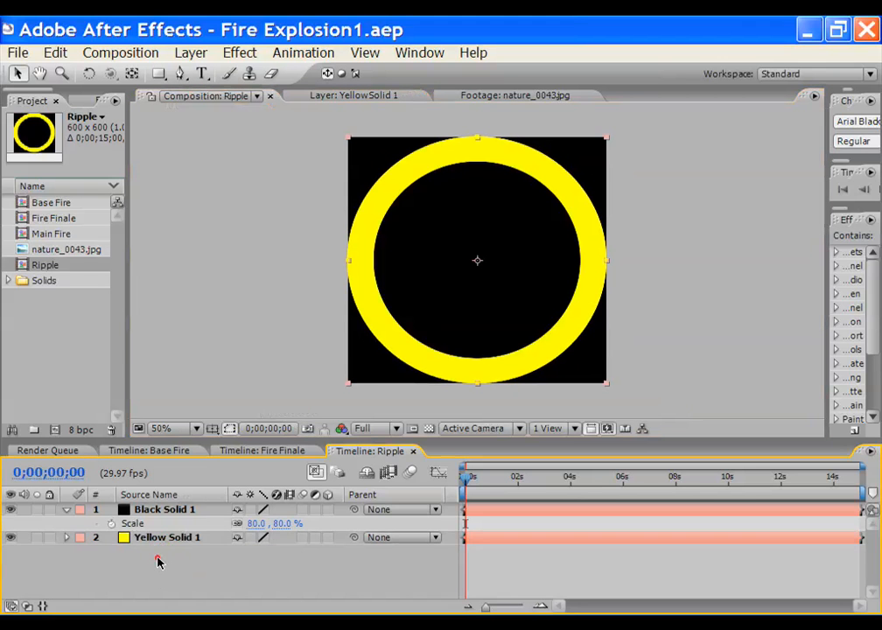
# Scale Yellow Solid 1 to 94% × 100%, then reopen Fire Finale
pyautogui.click(162, 543)
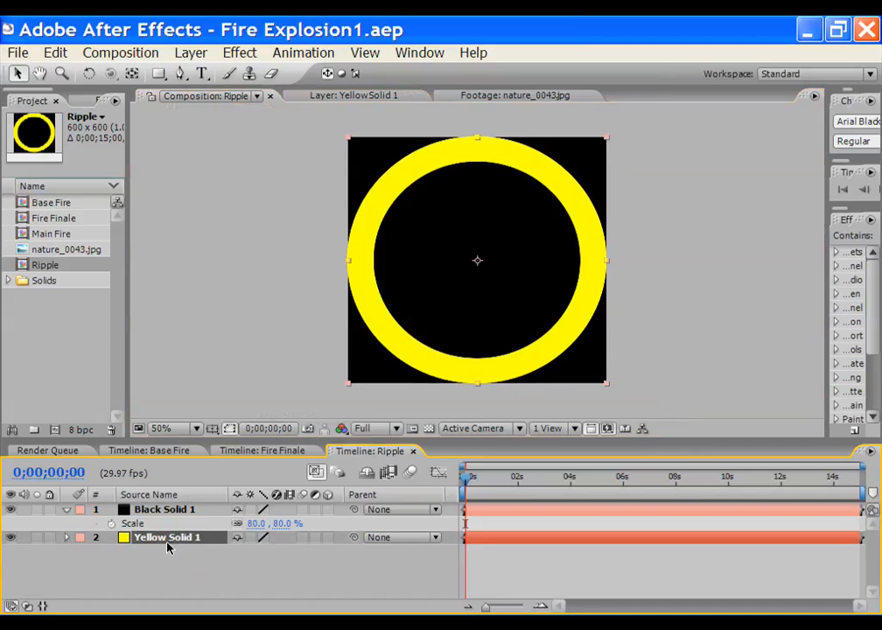
pyautogui.press('s')
pyautogui.click(245, 553)
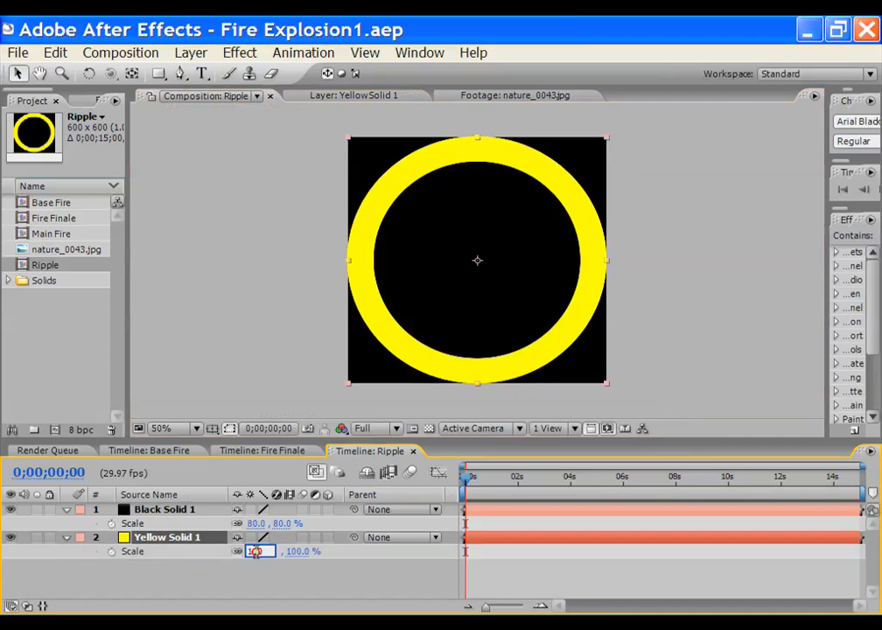
pyautogui.click(252, 585)
pyautogui.moveTo(255, 562)
pyautogui.mouseDown()
pyautogui.moveTo(236, 555)
pyautogui.moveTo(247, 554)
pyautogui.mouseUp()
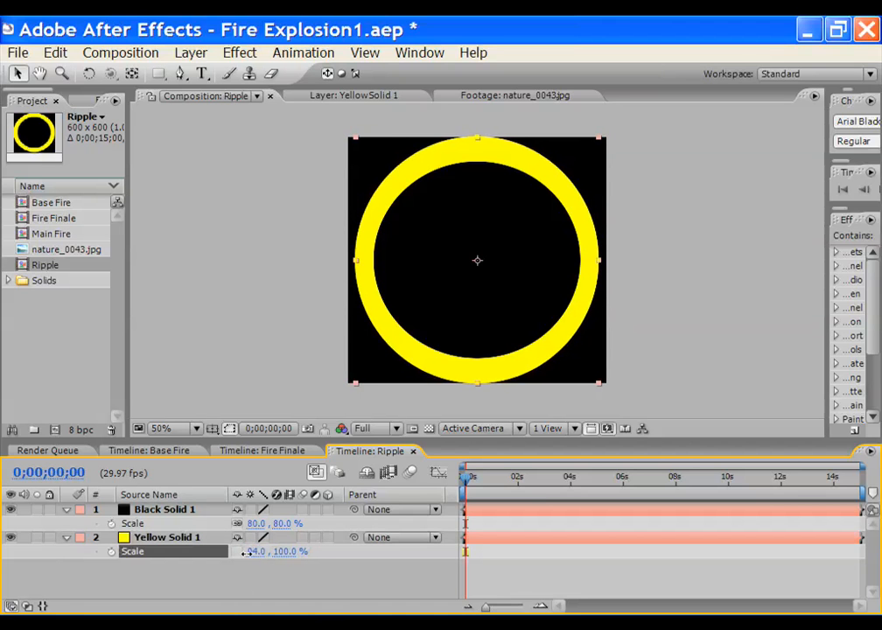
pyautogui.click(246, 553)
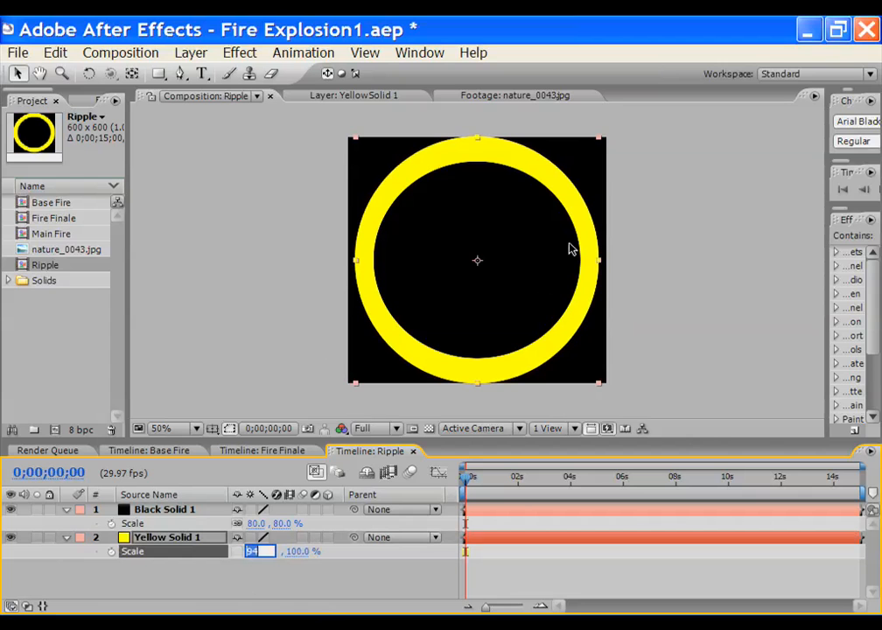
pyautogui.click(205, 598)
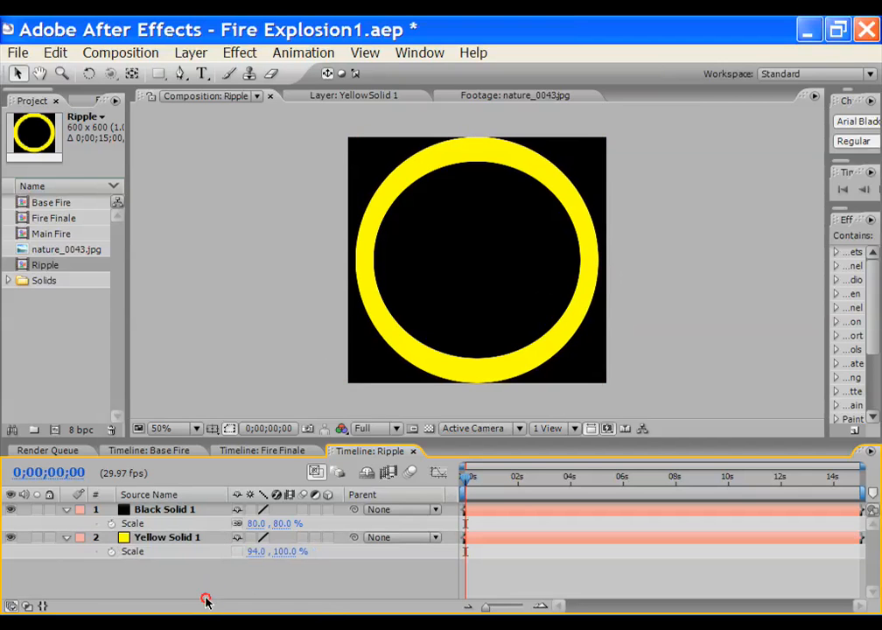
pyautogui.doubleClick(54, 220)
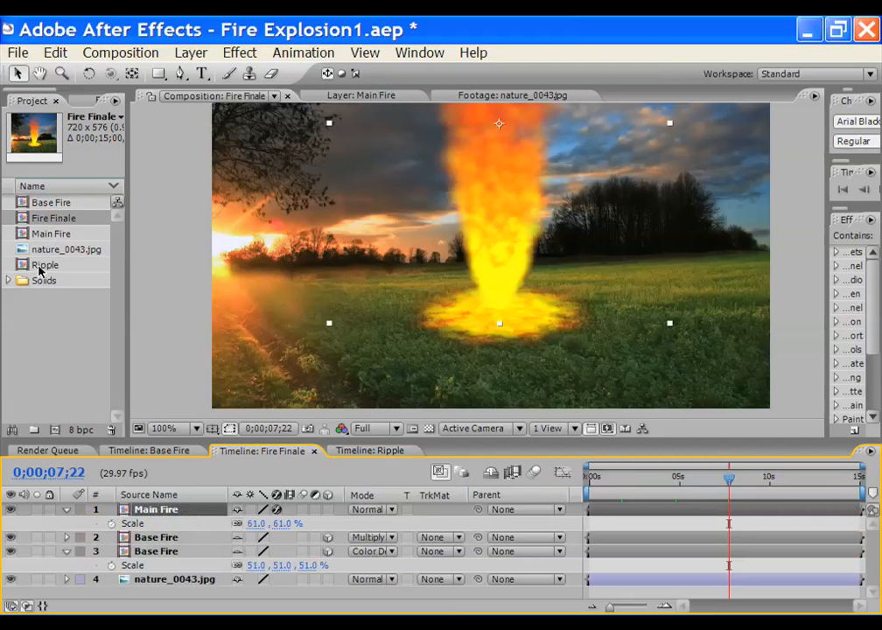
# Place Ripple in Fire Finale, set Main Fire to Hard Mix, then delete the Ripple layer
pyautogui.moveTo(38, 271); pyautogui.dragTo(163, 521)
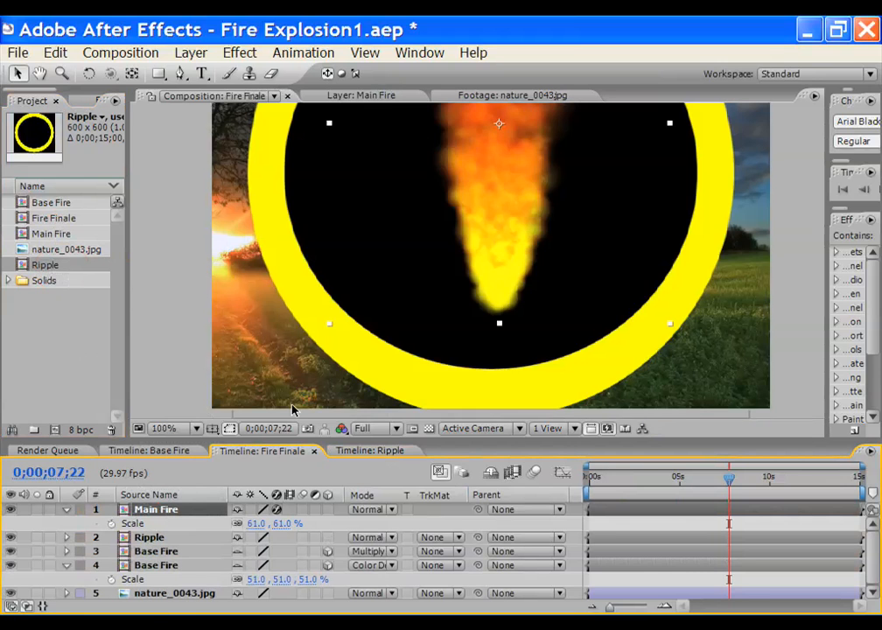
pyautogui.scroll(-1, 333, 362)
pyautogui.scroll(1, 333, 361)
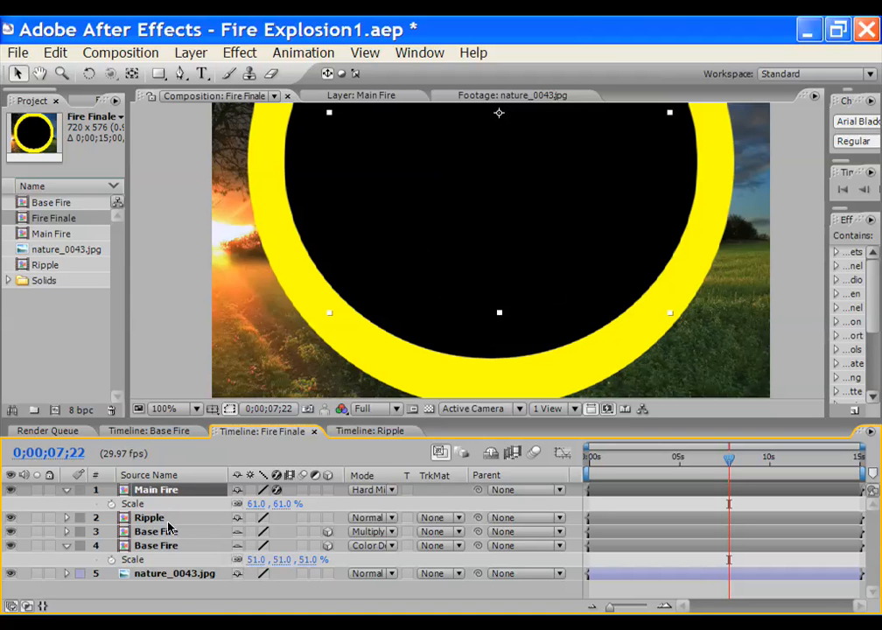
pyautogui.click(427, 408)
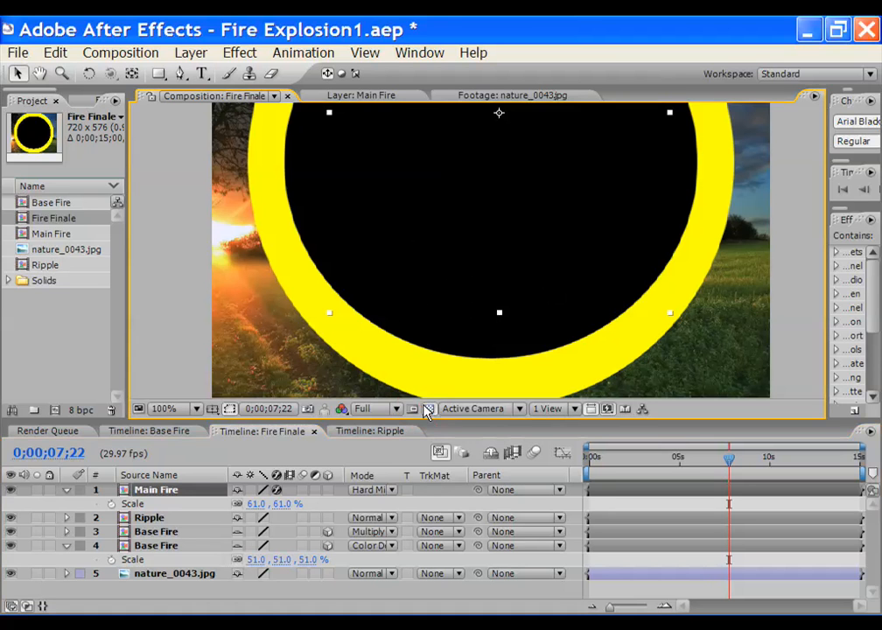
pyautogui.click(428, 408)
pyautogui.click(153, 518)
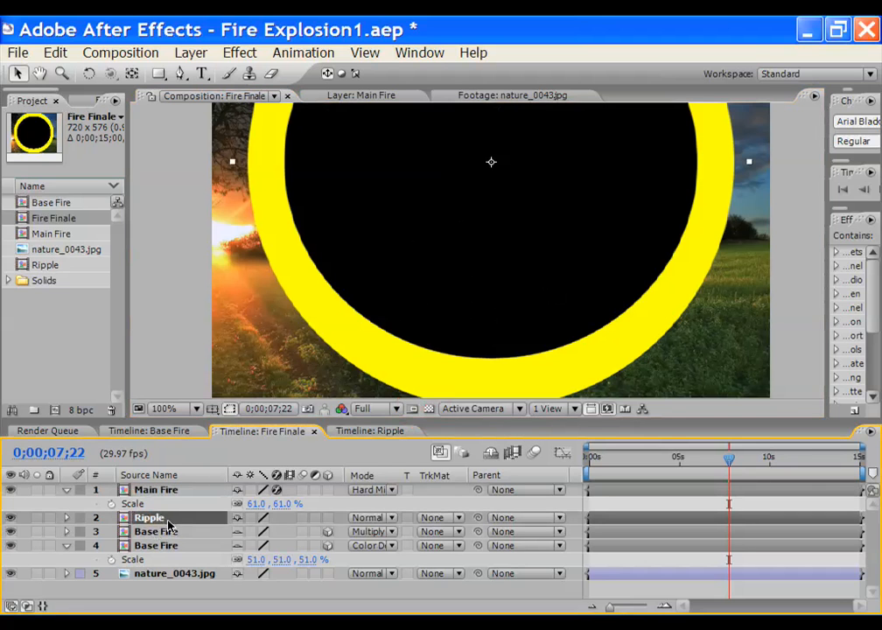
pyautogui.press('Delete')
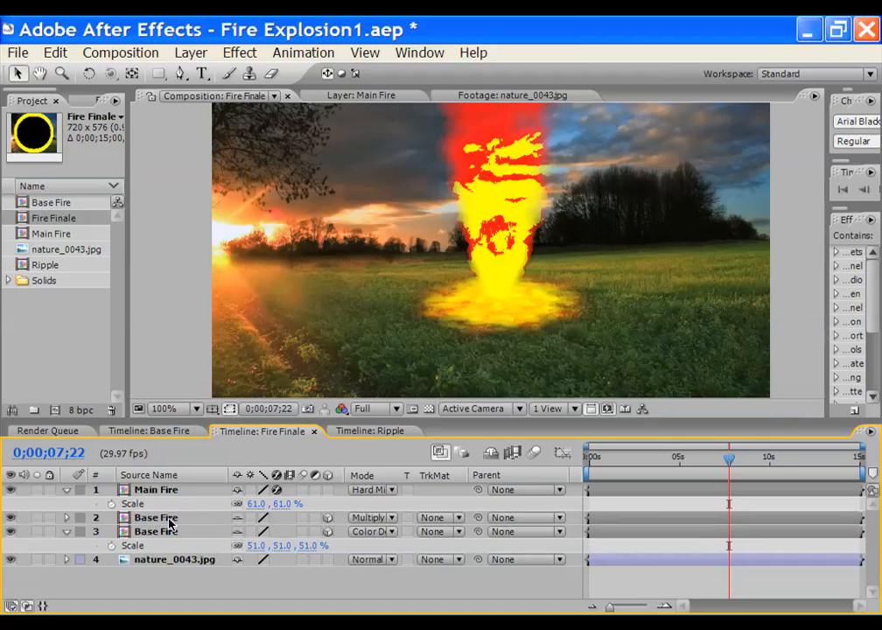
# Switch Main Fire's blending mode to Normal, then back to Add
pyautogui.click(173, 491)
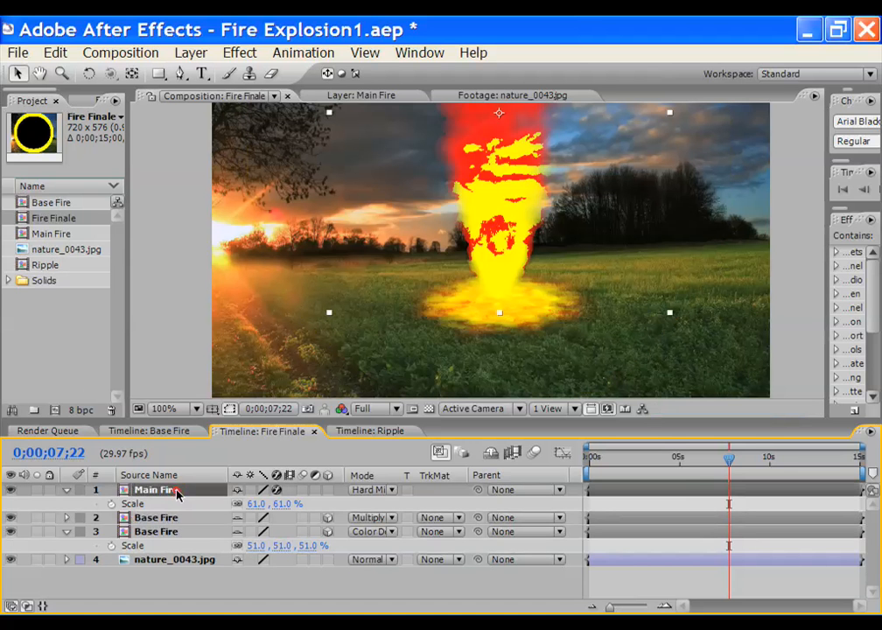
pyautogui.click(395, 495)
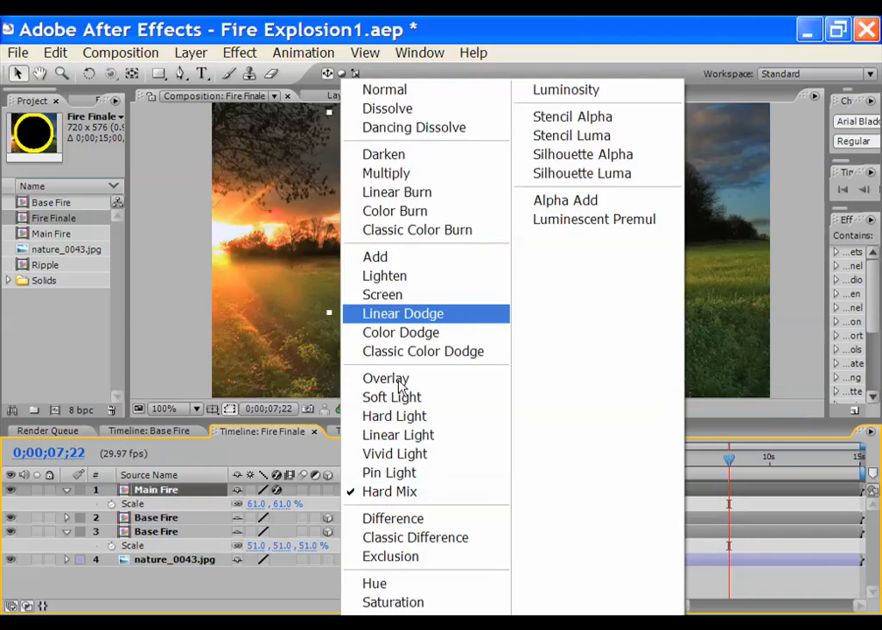
pyautogui.click(385, 88)
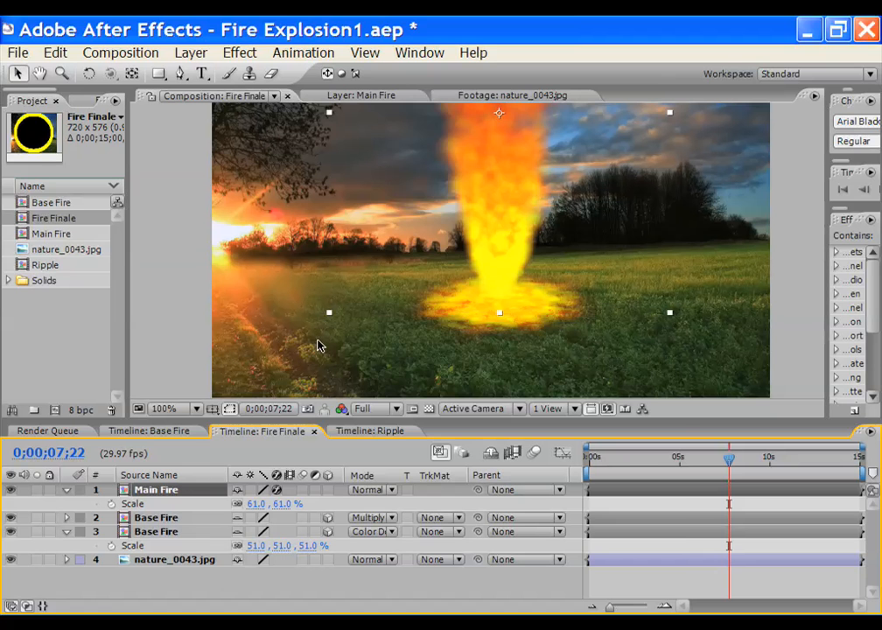
pyautogui.click(392, 493)
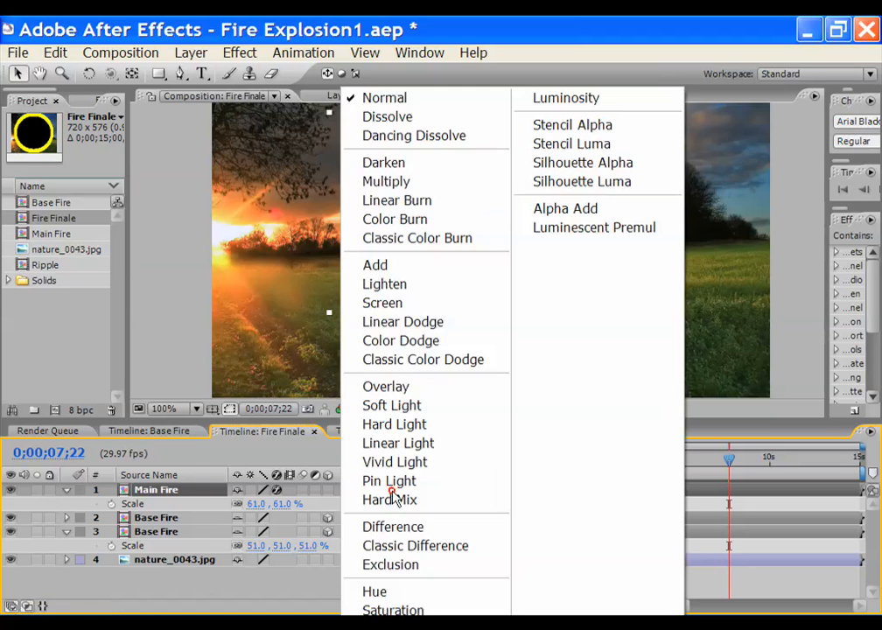
pyautogui.click(375, 265)
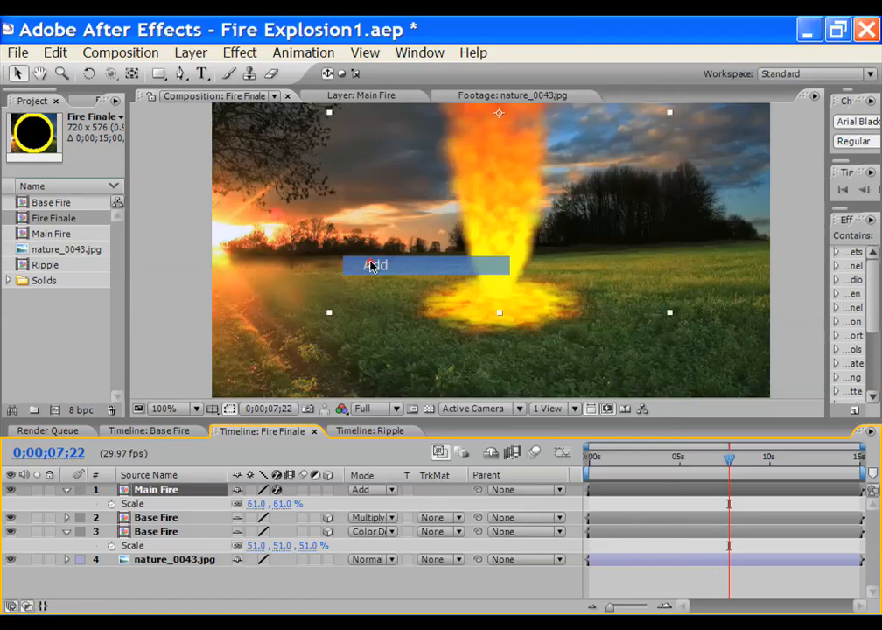
# Zoom the composition view to 200% and resize the viewer and timeline to show all Fire Finale layers
pyautogui.click(39, 73)
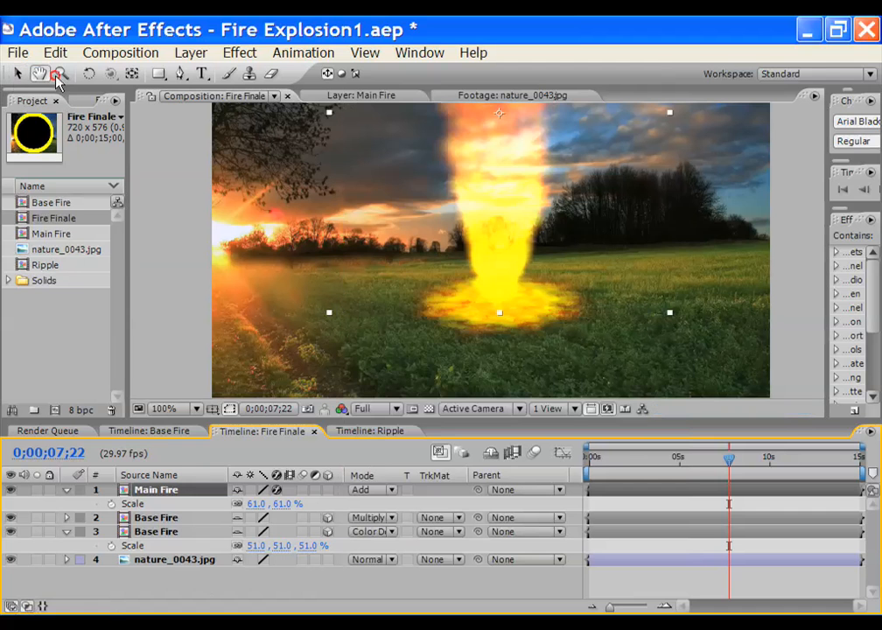
pyautogui.moveTo(435, 268); pyautogui.dragTo(419, 323)
pyautogui.scroll(1, 419, 323)
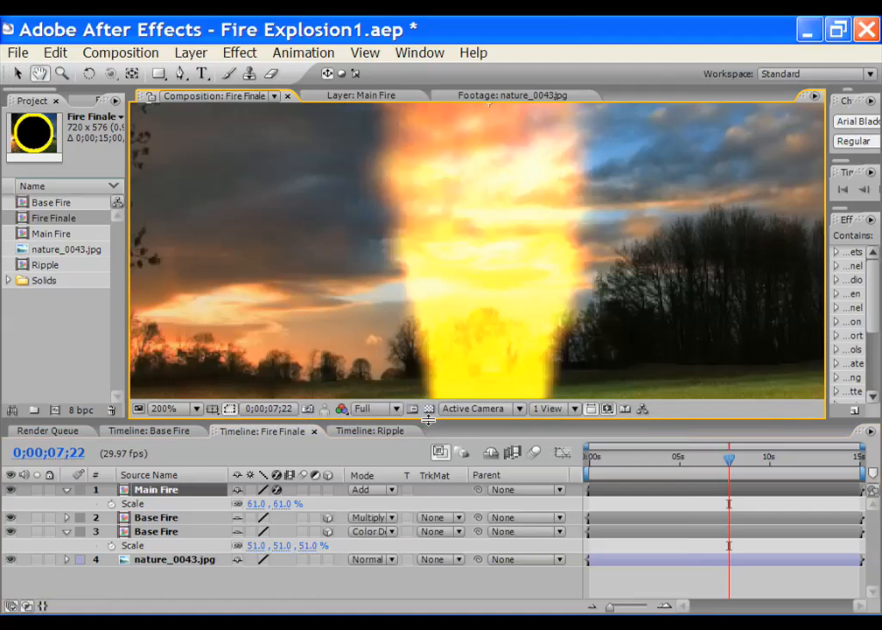
pyautogui.moveTo(427, 416); pyautogui.dragTo(420, 521)
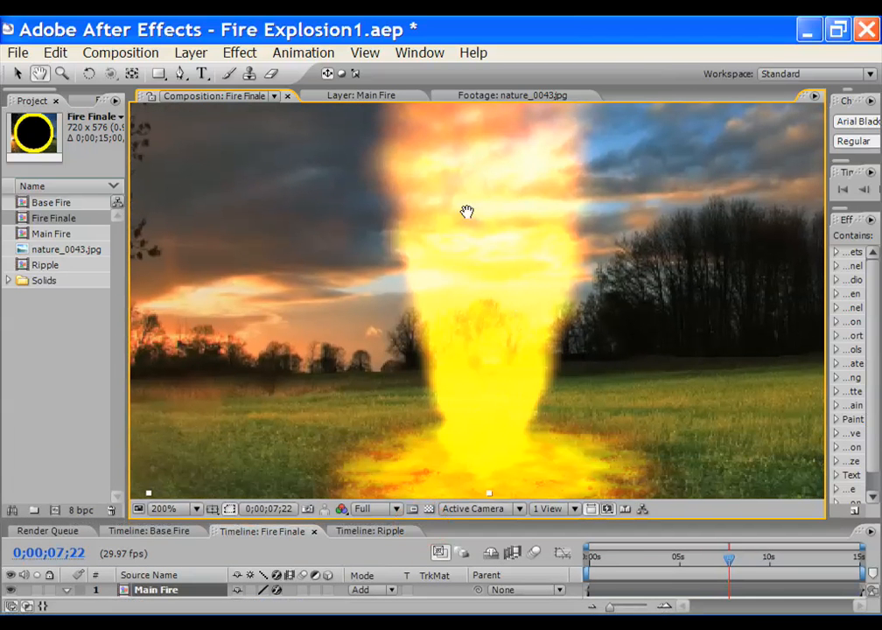
pyautogui.click(16, 73)
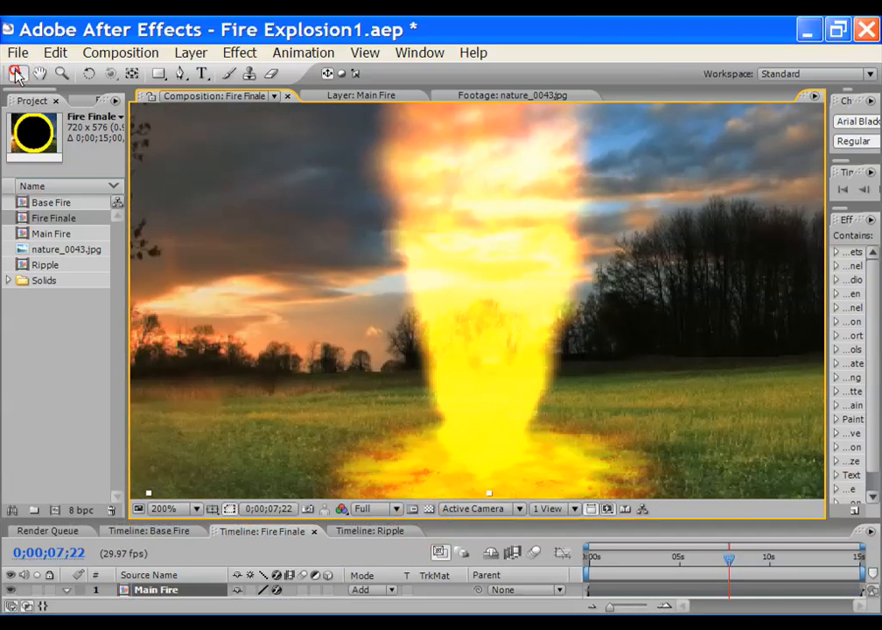
pyautogui.moveTo(245, 521); pyautogui.dragTo(308, 452)
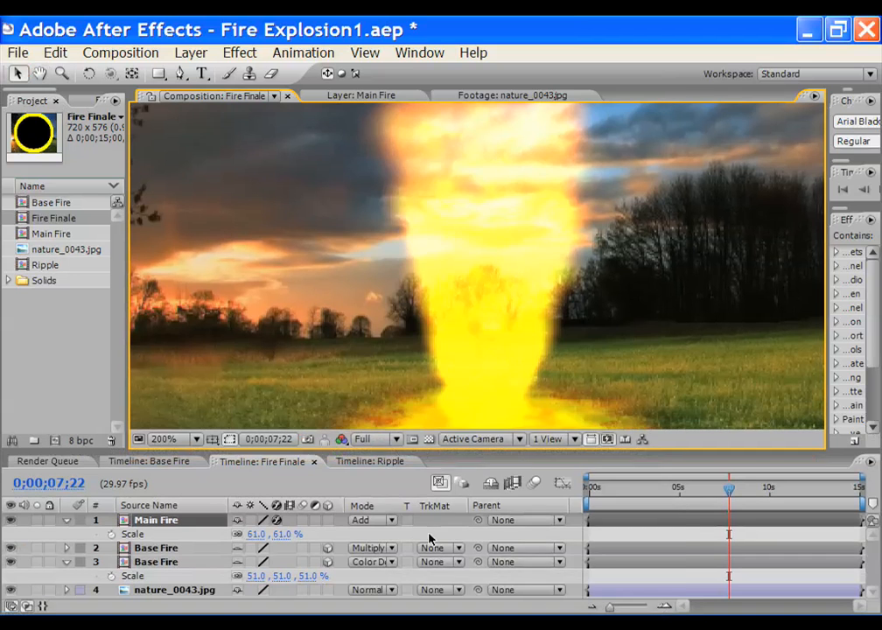
# Compare Main Fire in Normal and Add again, keep Add, and open the Ripple composition
pyautogui.click(395, 524)
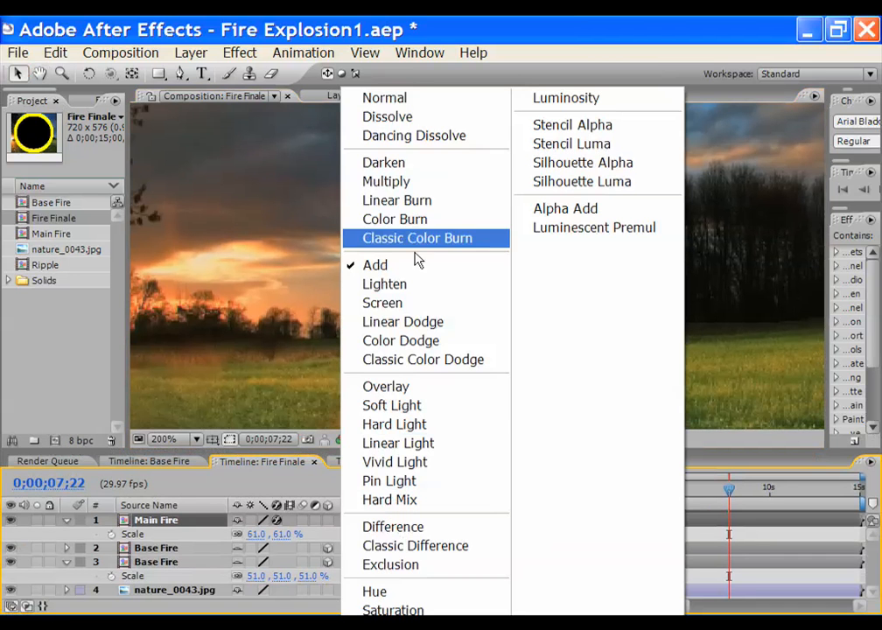
pyautogui.click(418, 102)
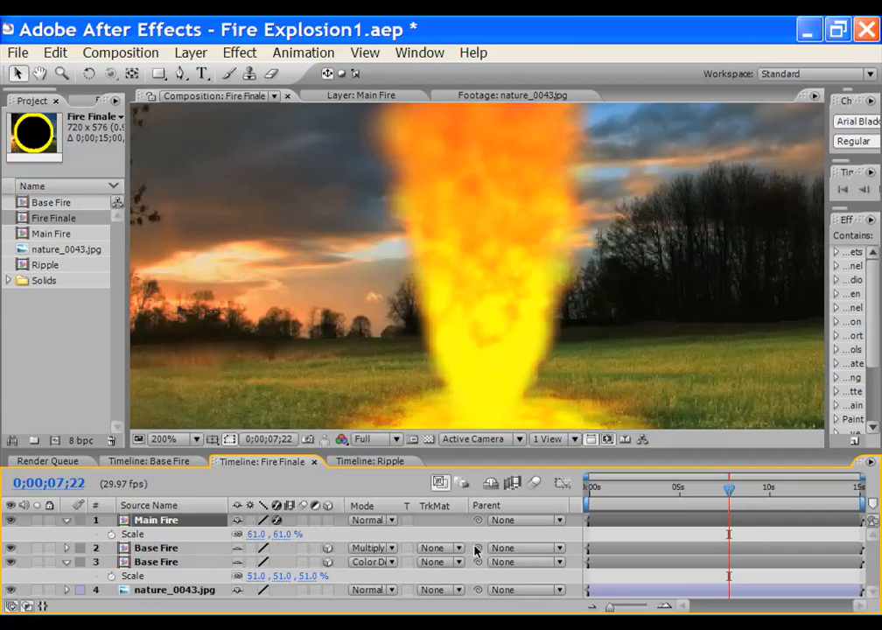
pyautogui.click(390, 521)
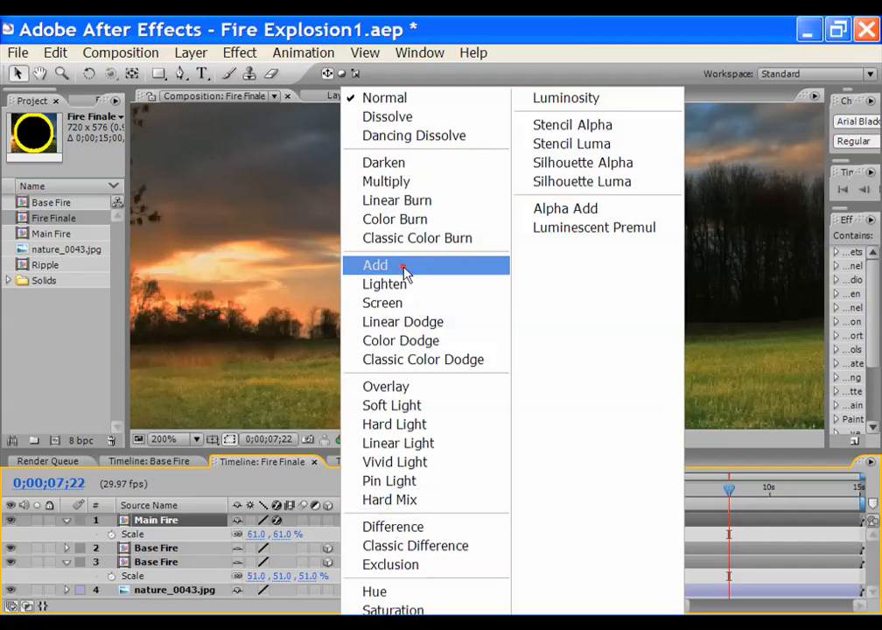
pyautogui.click(403, 267)
pyautogui.doubleClick(42, 268)
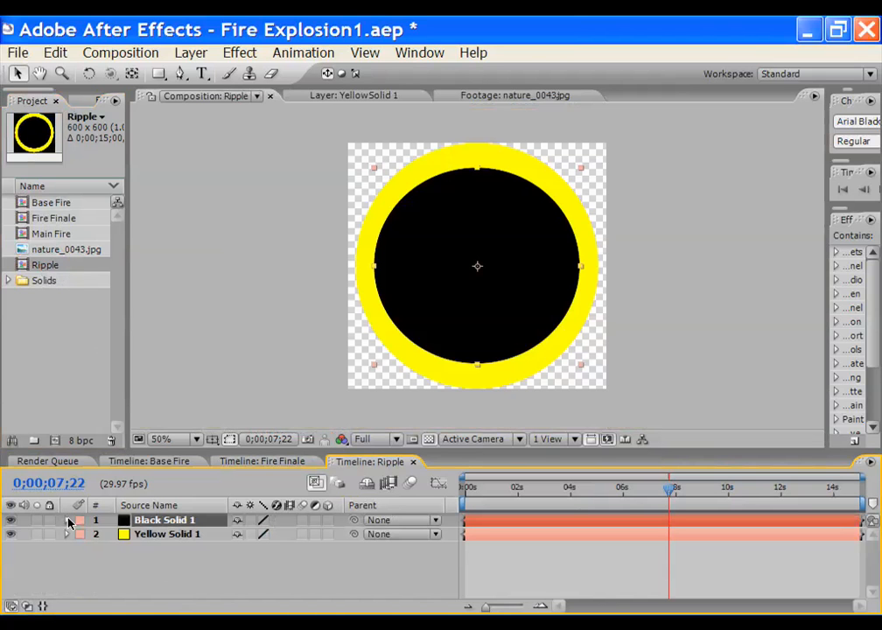
# Expand Black Solid 1's masks and copy its Mask 1
pyautogui.click(70, 522)
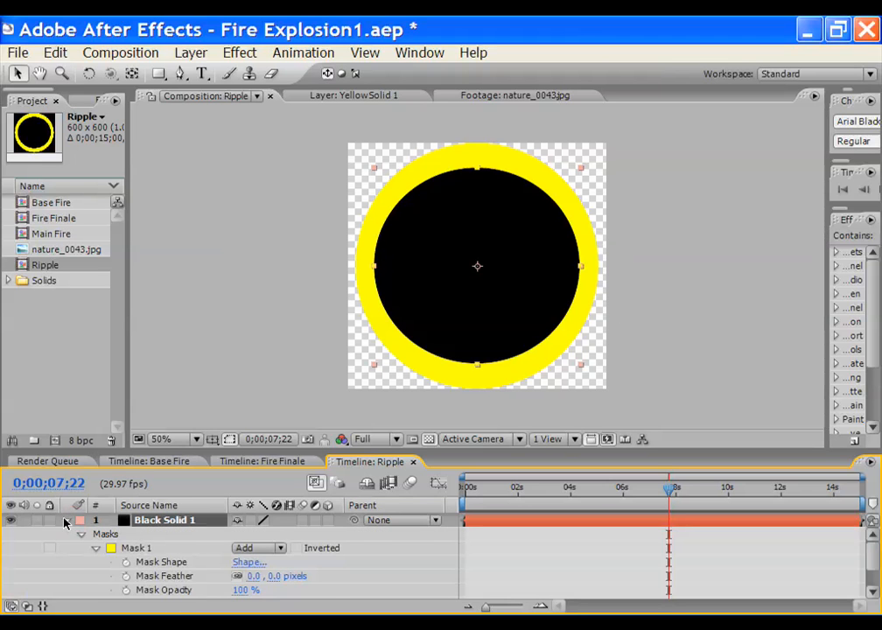
pyautogui.moveTo(216, 452); pyautogui.dragTo(216, 409)
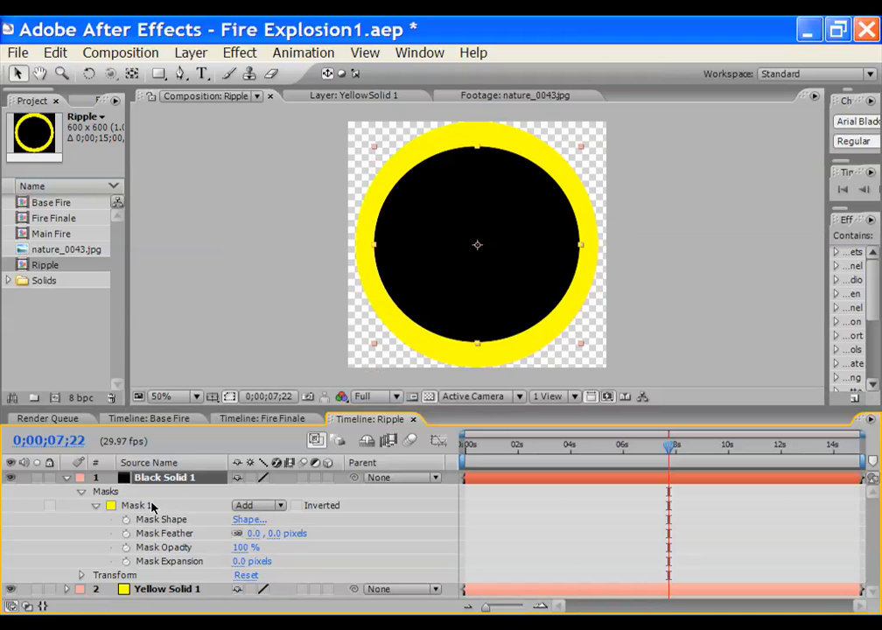
pyautogui.click(149, 506)
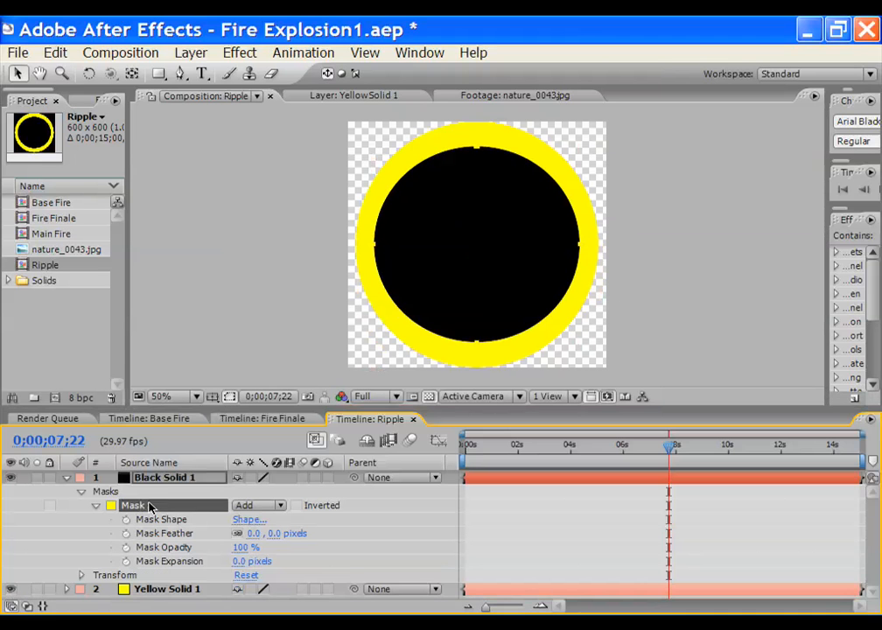
pyautogui.click(55, 53)
pyautogui.click(107, 173)
# Delete the Black Solid 1 layer and paste the copied mask onto Yellow Solid 1
pyautogui.click(166, 480)
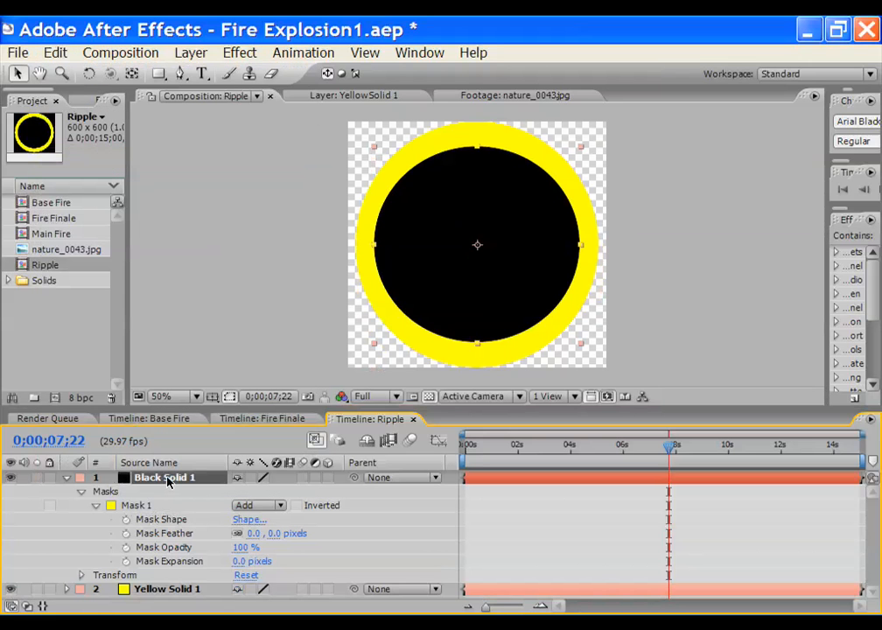
pyautogui.press('Delete')
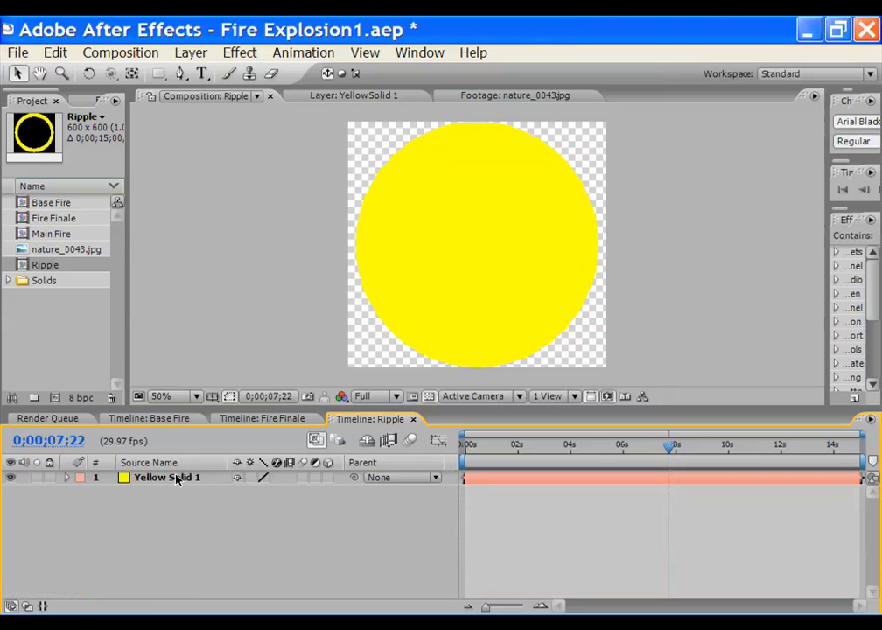
pyautogui.click(172, 480)
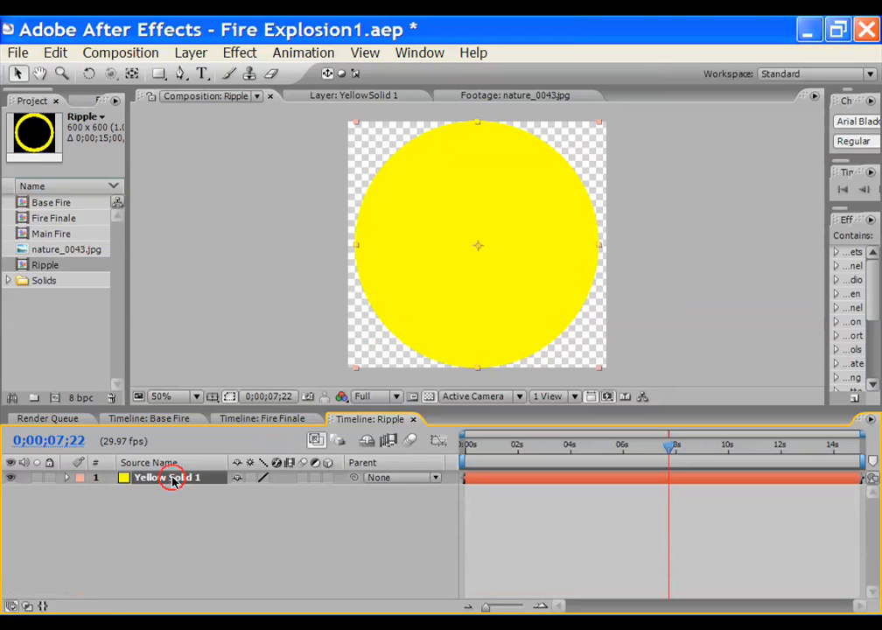
pyautogui.click(55, 53)
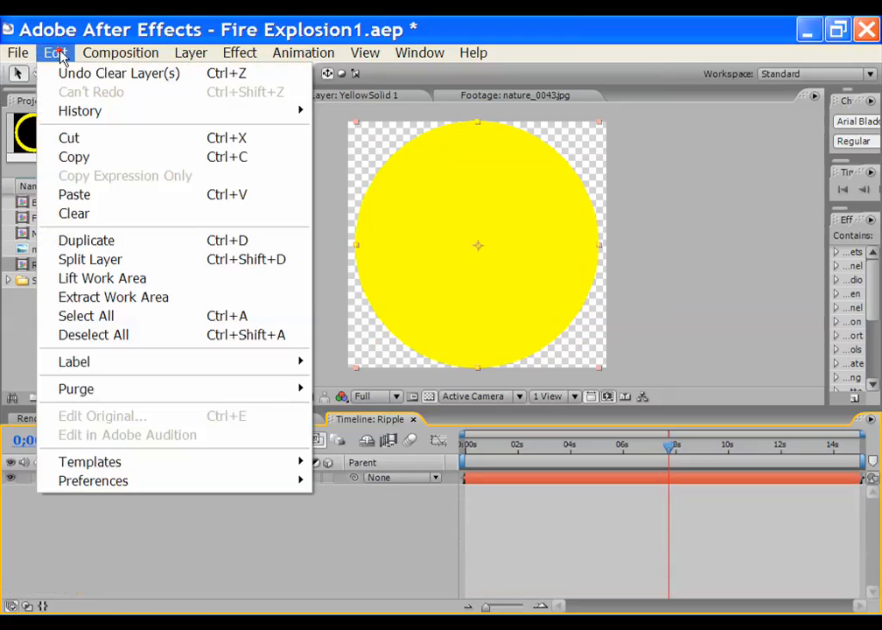
pyautogui.click(72, 193)
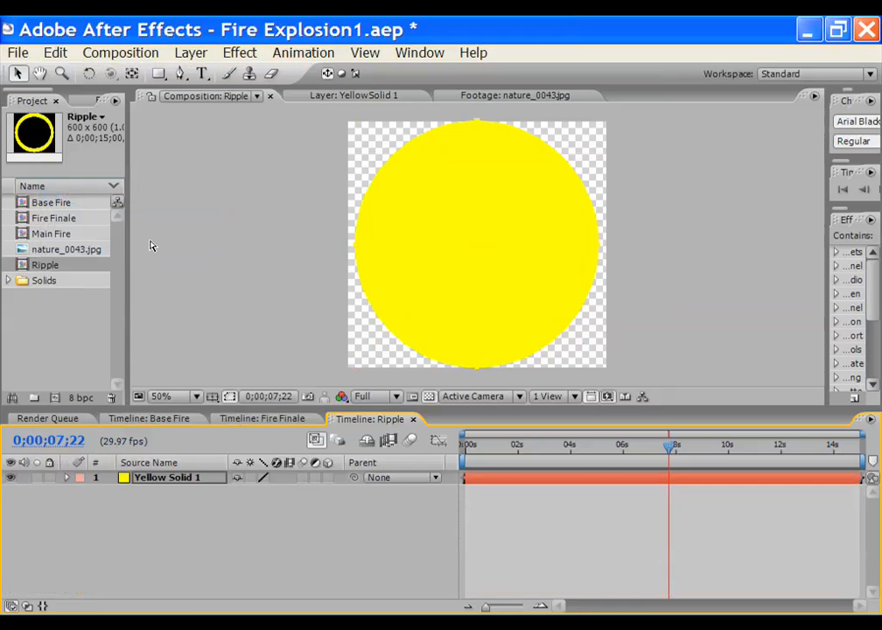
# Reveal Yellow Solid 1's masks, try Subtract on Mask 2, undo it, then delete Mask 2
pyautogui.click(177, 477)
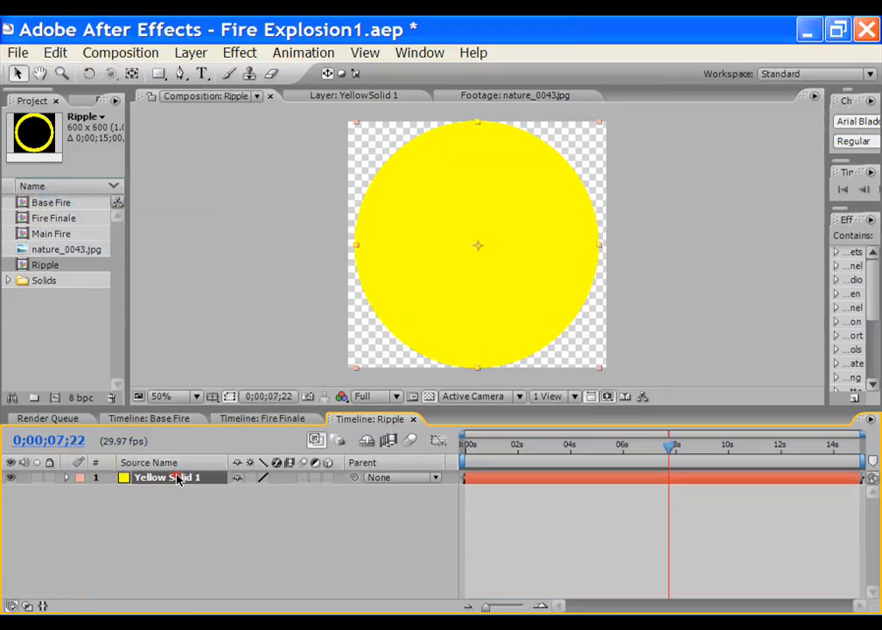
pyautogui.press('m')
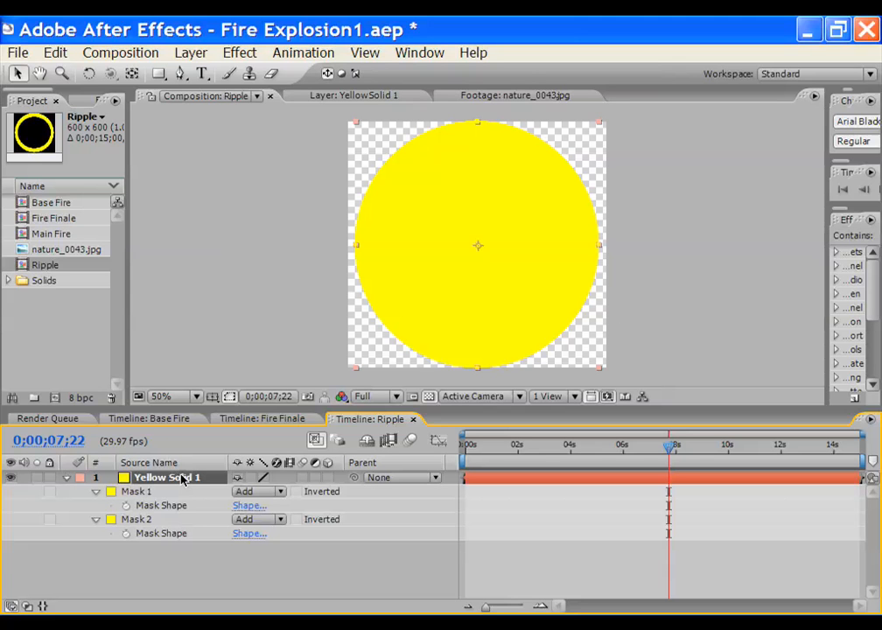
pyautogui.click(136, 520)
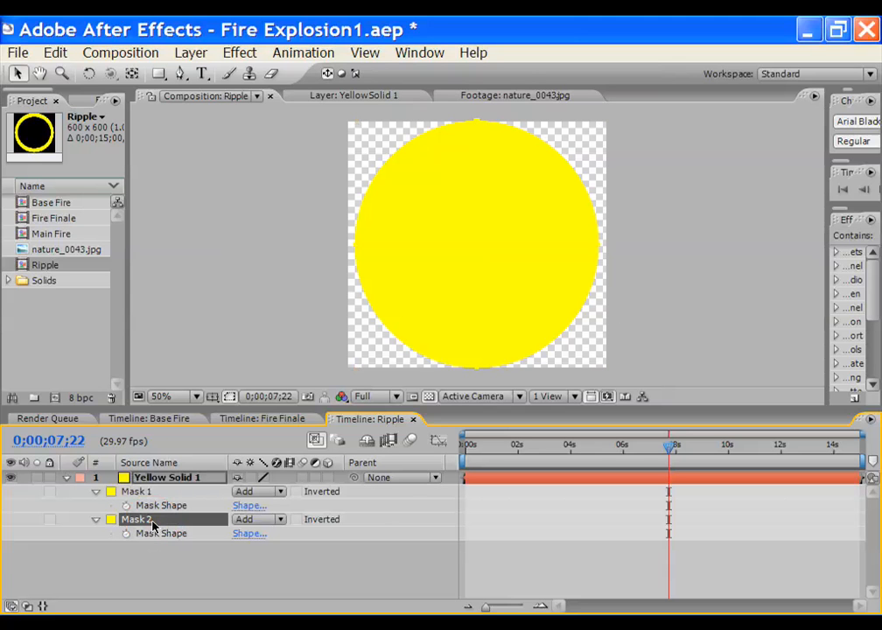
pyautogui.click(284, 522)
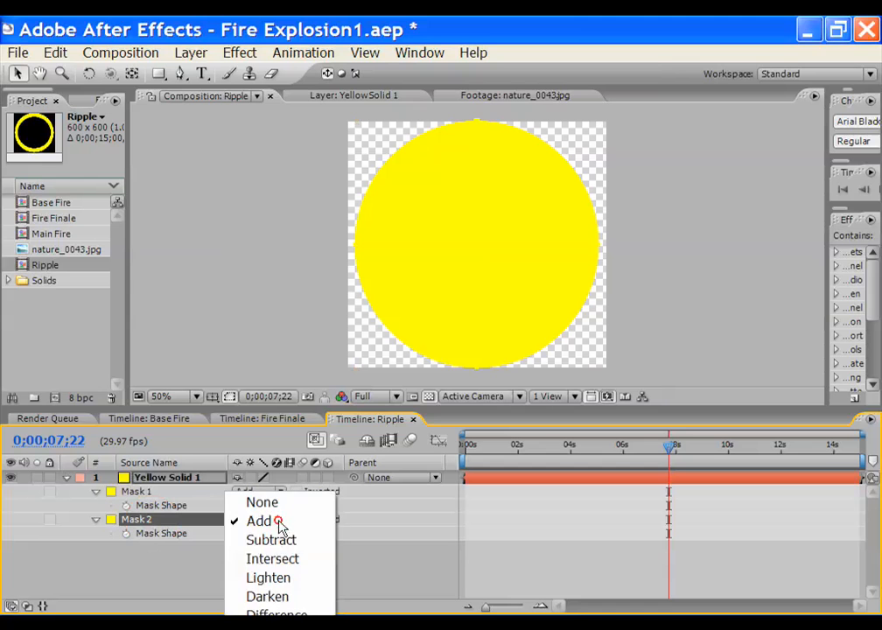
pyautogui.click(280, 539)
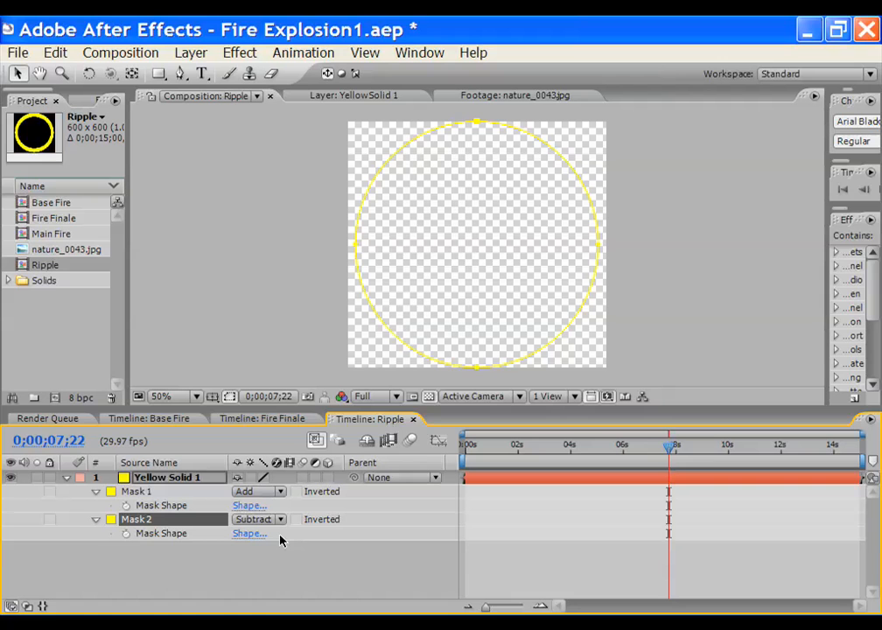
pyautogui.hotkey('ctrl', 'z')
pyautogui.press('Delete')
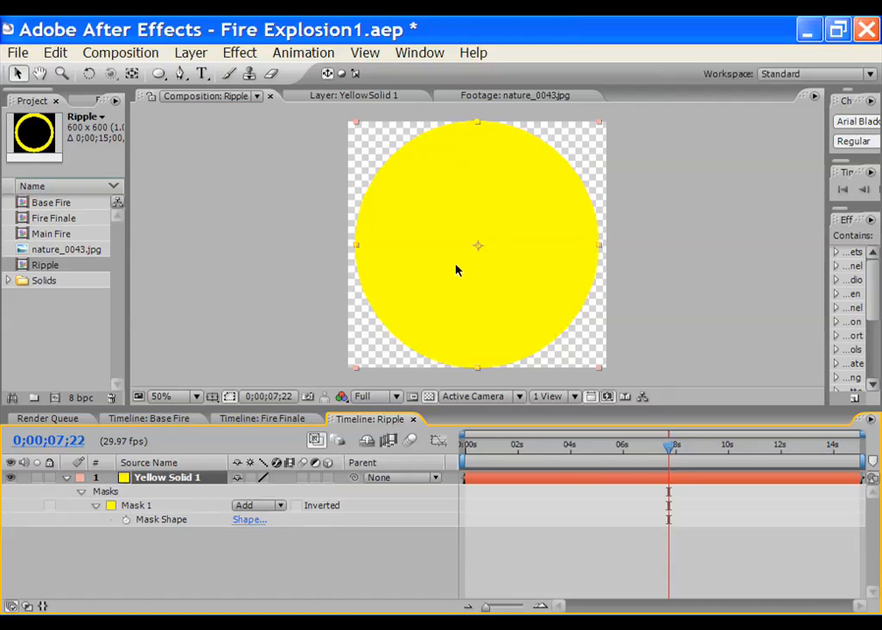
# Draw a new elliptical mask over the yellow disc and set it to Subtract to cut a hole
pyautogui.click(159, 74)
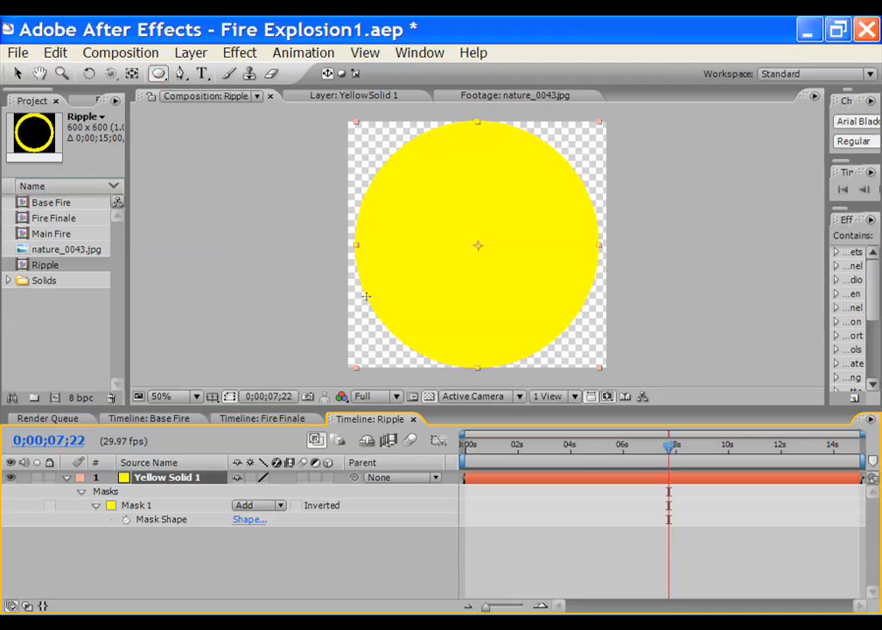
pyautogui.moveTo(383, 288); pyautogui.dragTo(573, 198)
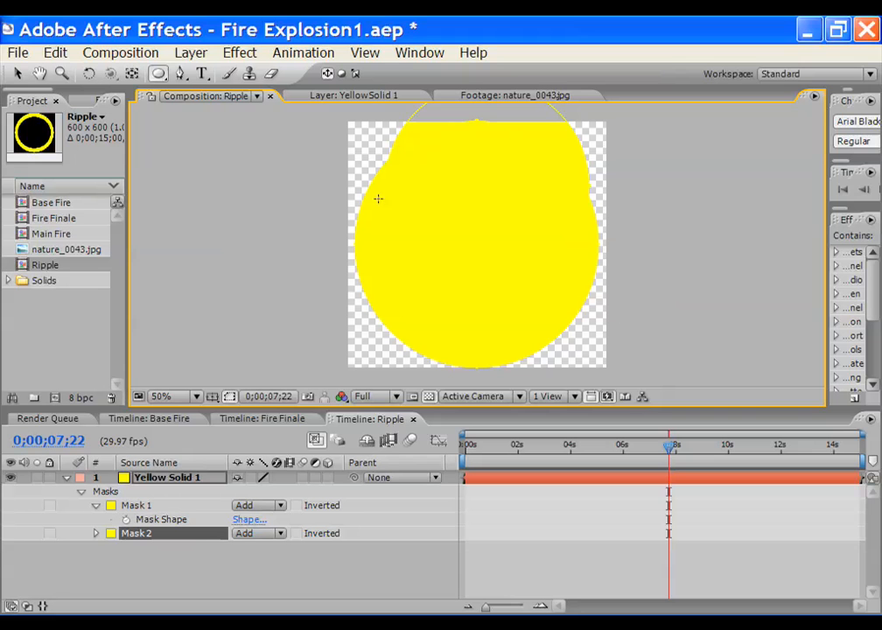
pyautogui.click(17, 73)
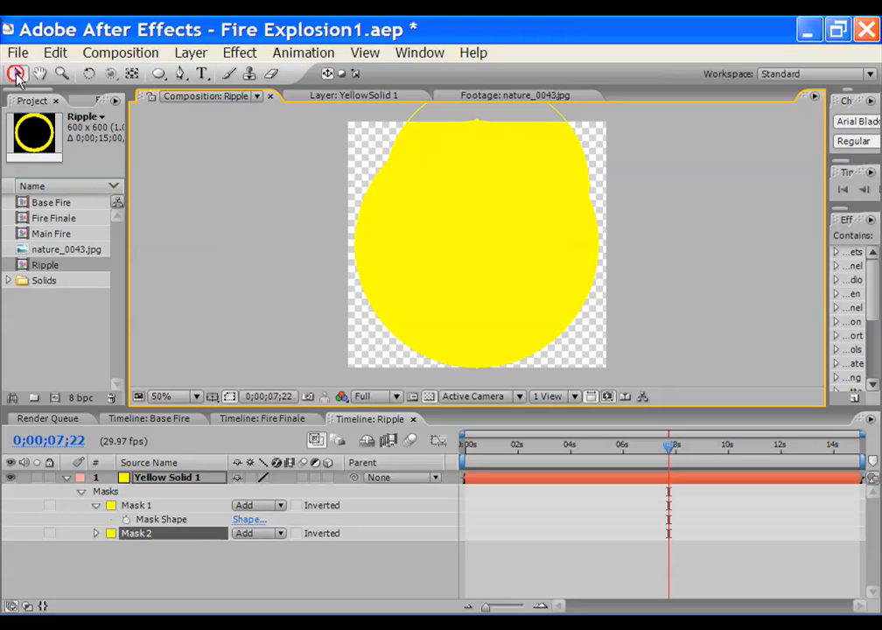
pyautogui.click(281, 534)
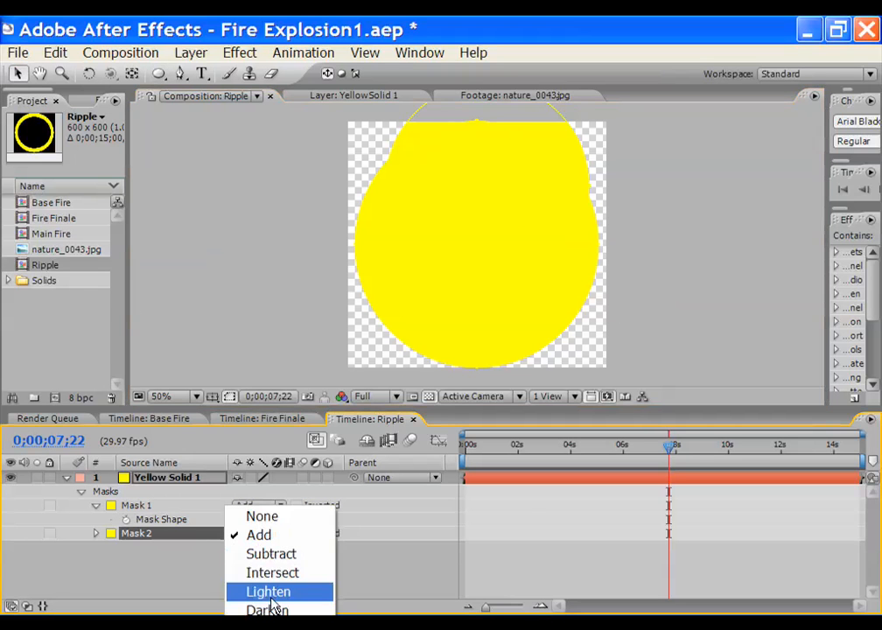
pyautogui.click(272, 553)
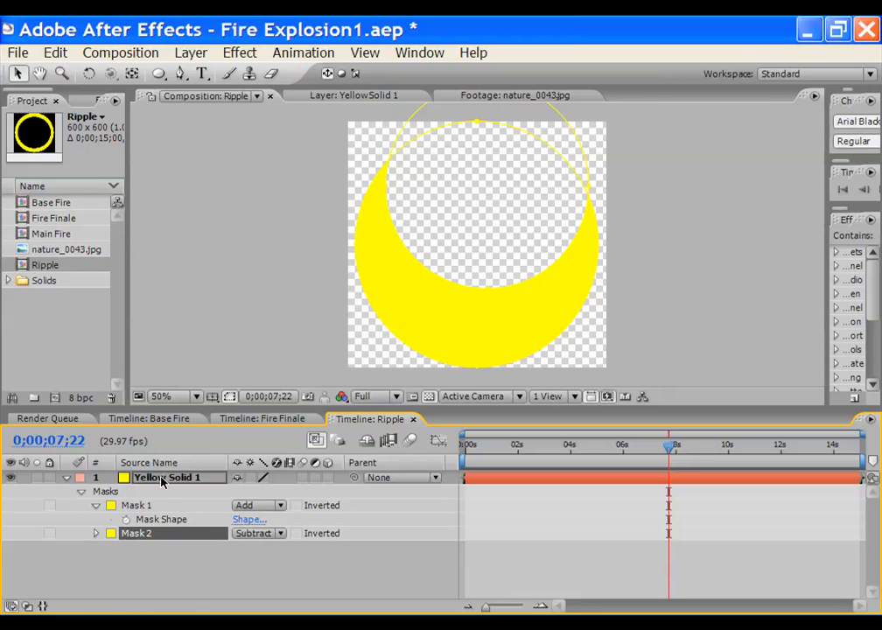
# Nudge Mask 2 with Shift+arrow keys to center the hole within the ring
pyautogui.click(150, 564)
pyautogui.click(147, 538)
pyautogui.hotkey('shift', 'Down')
pyautogui.hotkey('shift', 'Down')
pyautogui.hotkey('shift', 'Down')
pyautogui.hotkey('shift', 'Down')
pyautogui.hotkey('shift', 'Down')
pyautogui.hotkey('shift', 'Down')
pyautogui.hotkey('shift', 'Left')
pyautogui.hotkey('shift', 'Left')
pyautogui.hotkey('shift', 'Down')
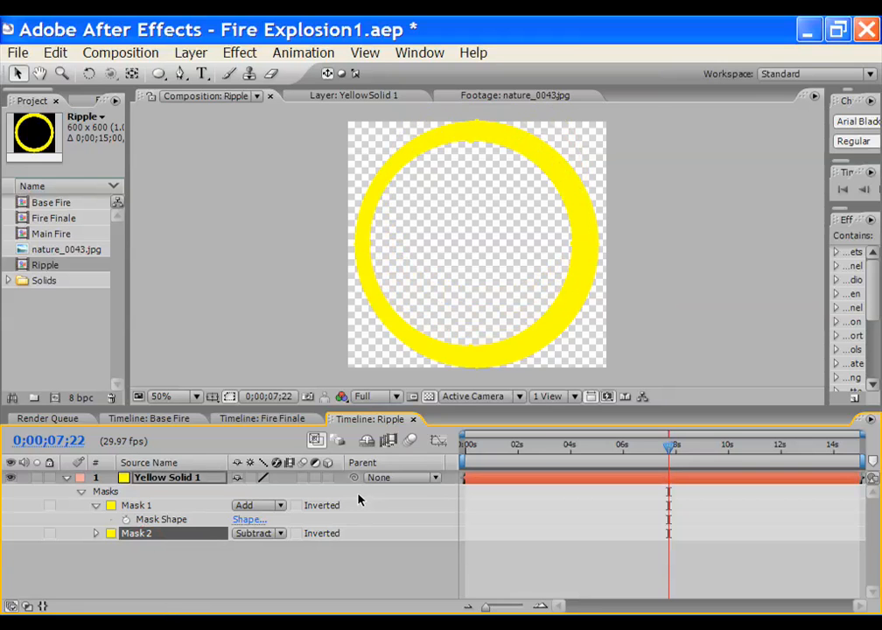
pyautogui.hotkey('shift', 'Right')
pyautogui.hotkey('shift', 'Down')
pyautogui.hotkey('shift', 'Left')
pyautogui.hotkey('shift', 'Up')
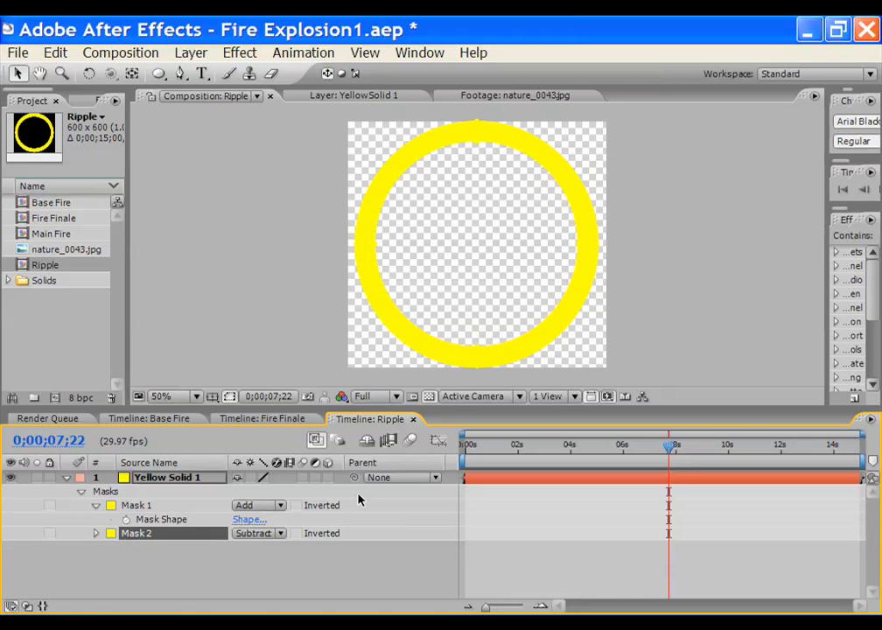
# Check the ring against black and transparent backgrounds and make the viewer taller
pyautogui.click(238, 577)
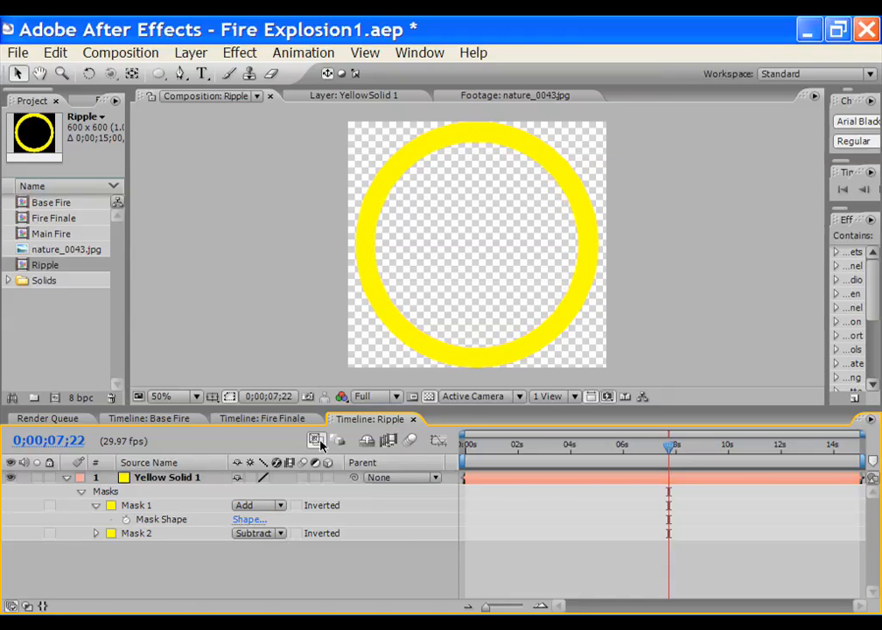
pyautogui.click(430, 398)
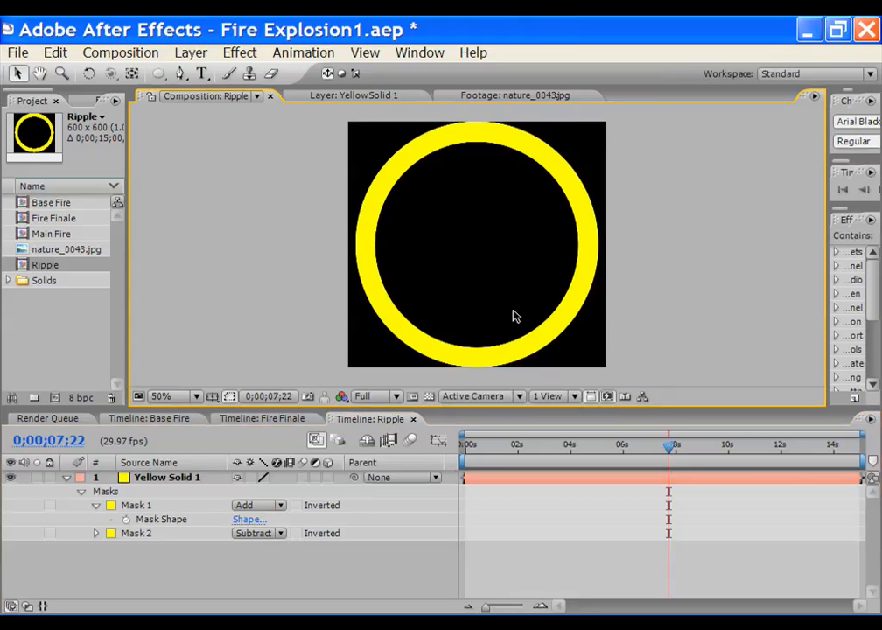
pyautogui.click(429, 397)
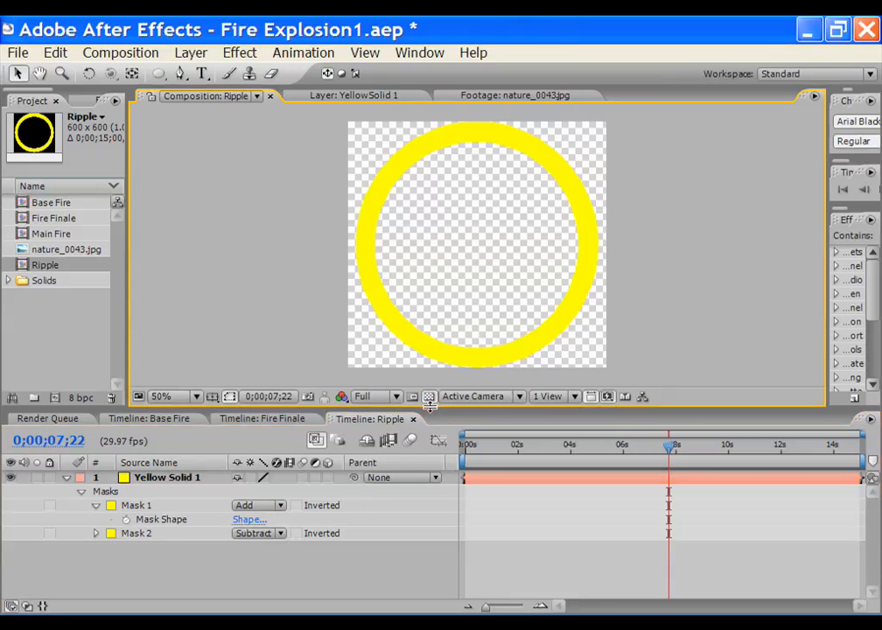
pyautogui.moveTo(430, 407); pyautogui.dragTo(430, 453)
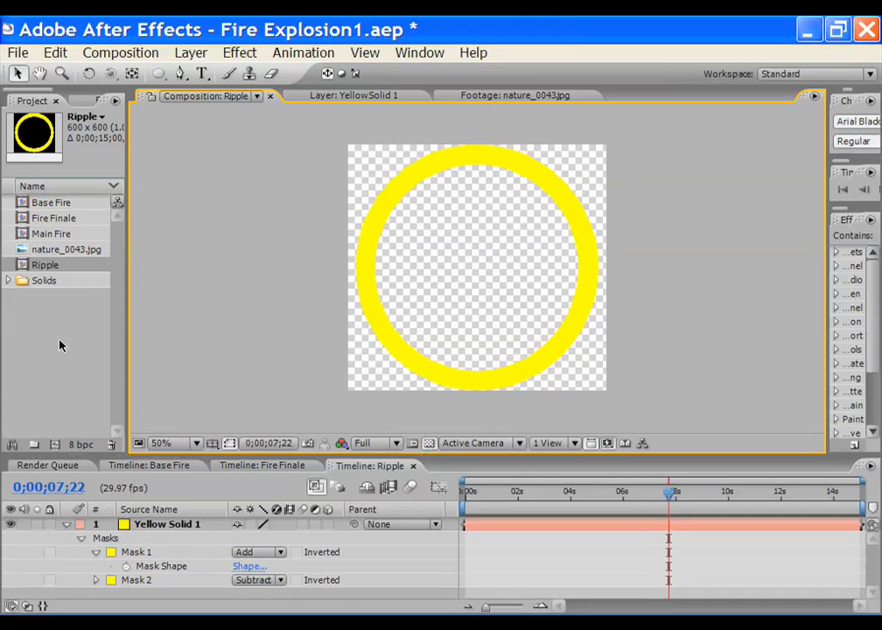
# Open Fire Finale and add the Ripple comp as a layer above Main Fire
pyautogui.doubleClick(44, 219)
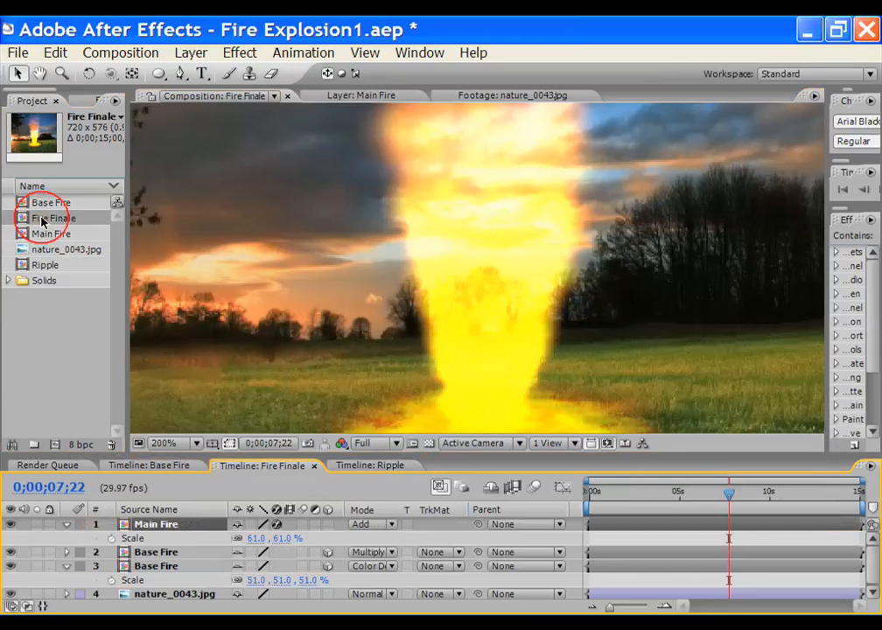
pyautogui.moveTo(220, 453); pyautogui.dragTo(220, 411)
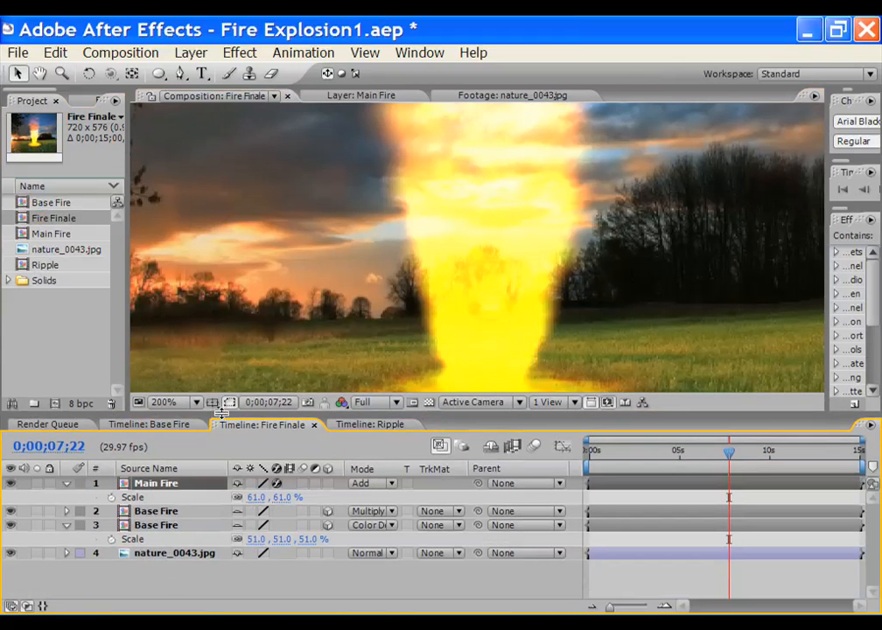
pyautogui.click(43, 267)
pyautogui.moveTo(82, 275); pyautogui.dragTo(218, 486)
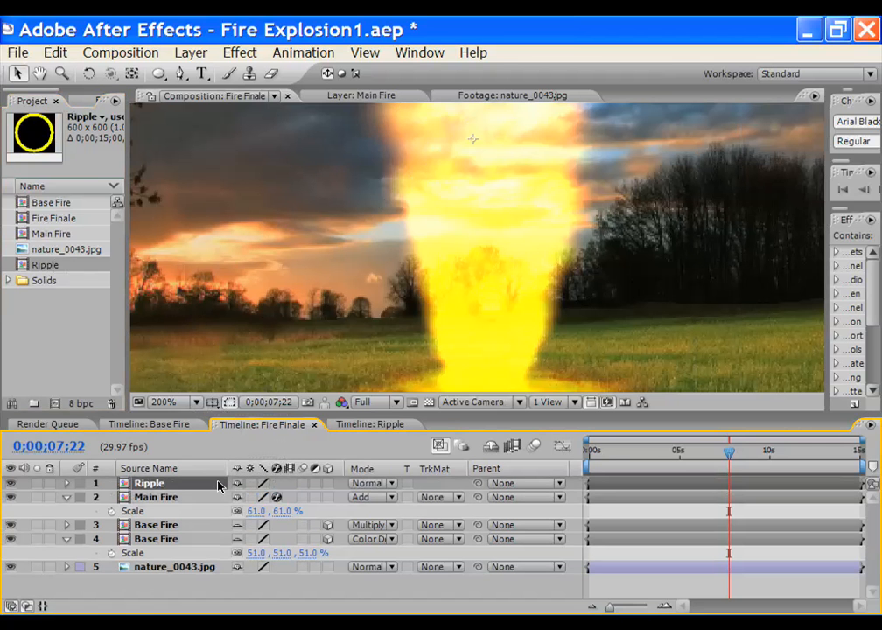
pyautogui.press(',')
pyautogui.press(',')
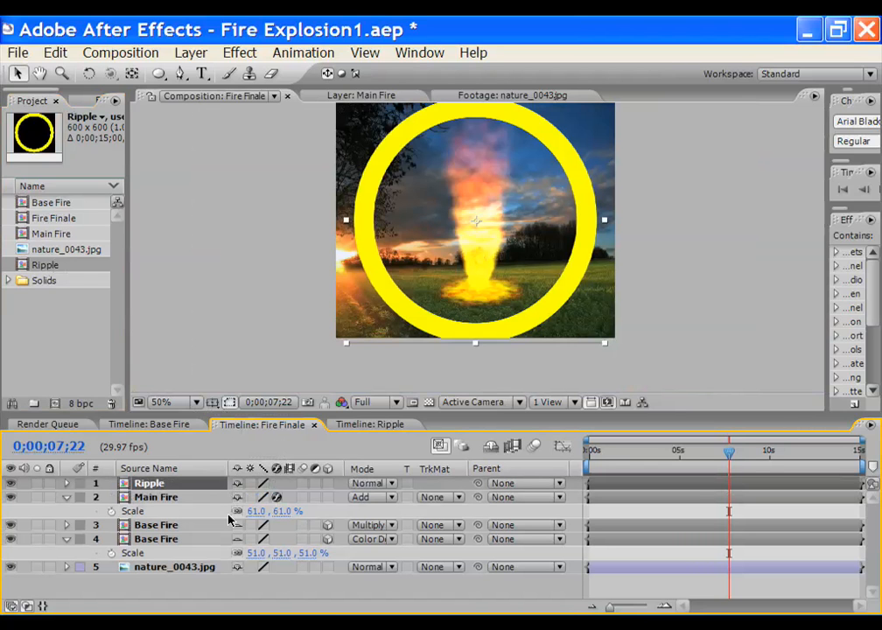
# Make the Ripple layer 3D, shrink it to 74% and tilt it back to about −81° on X
pyautogui.click(327, 483)
pyautogui.press('r')
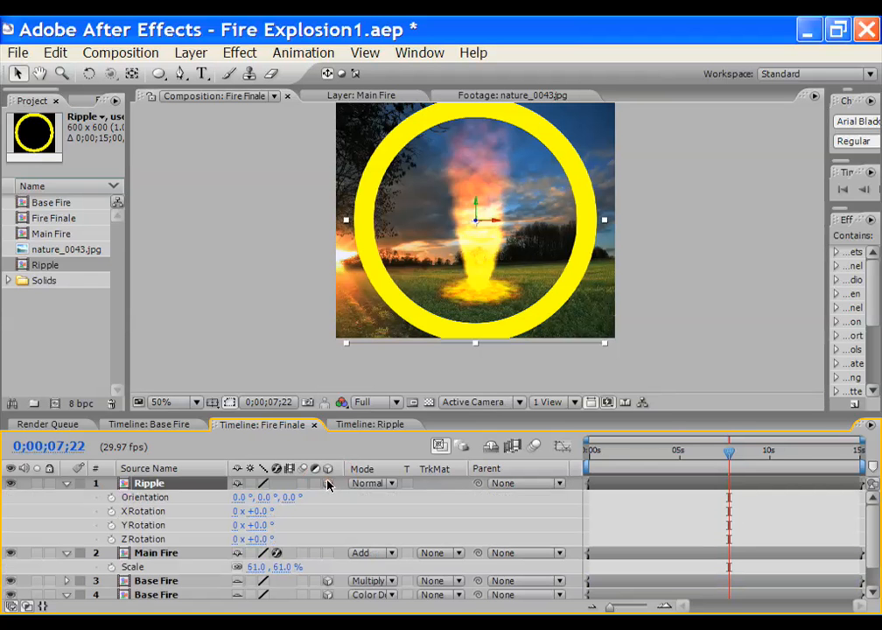
pyautogui.press('s')
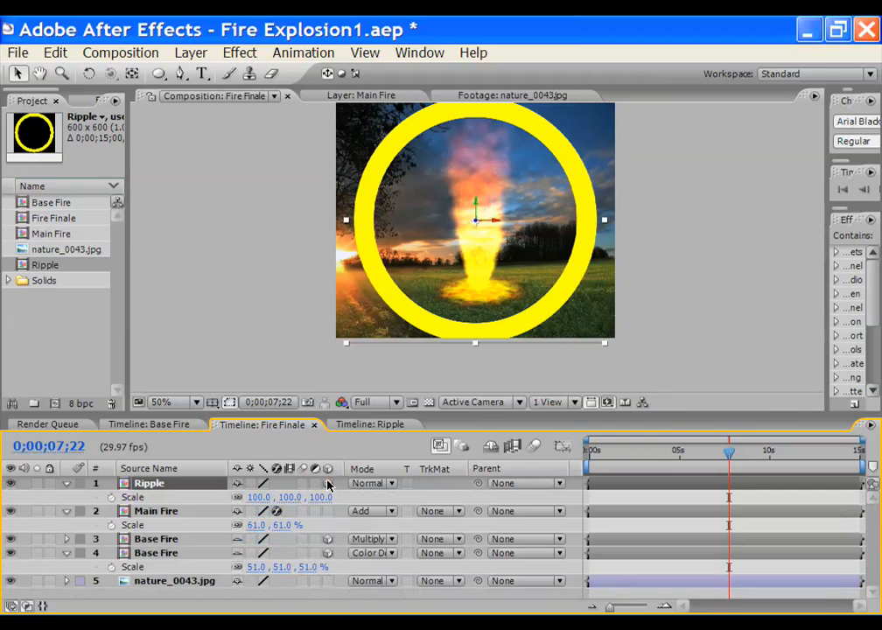
pyautogui.hotkey('shift', 'r')
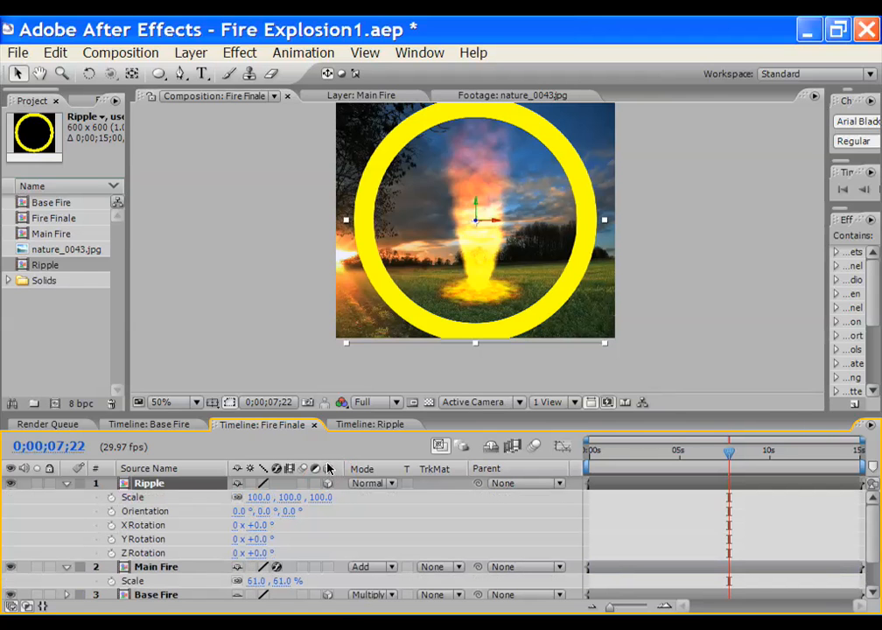
pyautogui.moveTo(261, 503); pyautogui.dragTo(234, 497)
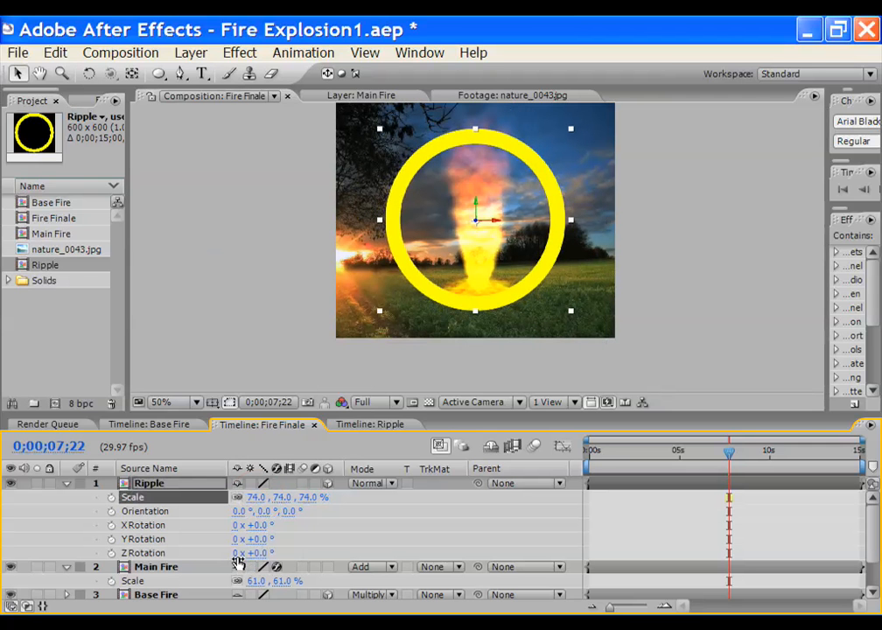
pyautogui.moveTo(260, 529); pyautogui.dragTo(180, 520)
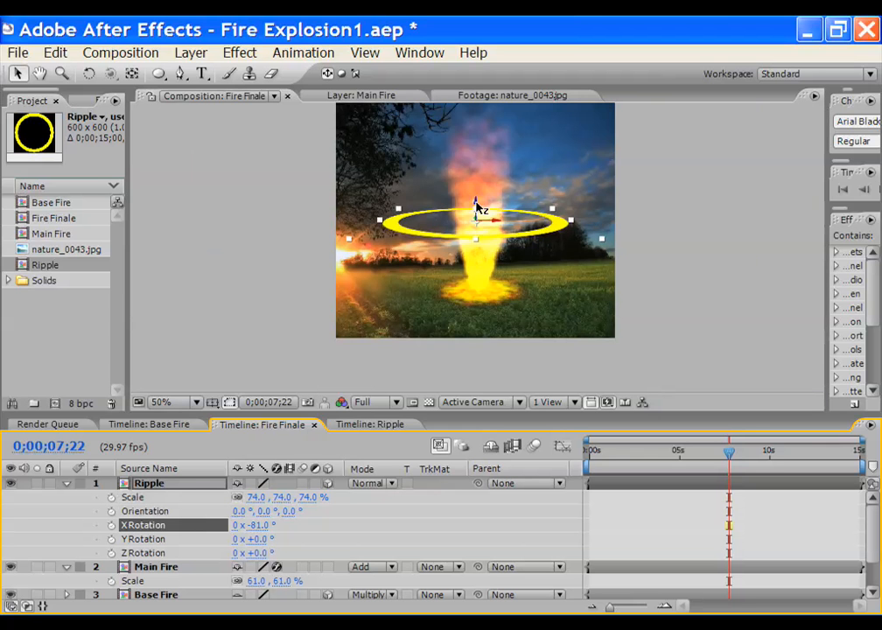
# Lower the ring onto the grass, stretch it to 78.5×58% scale, and save the project
pyautogui.scroll(1, 476, 204)
pyautogui.moveTo(473, 164); pyautogui.dragTo(476, 317)
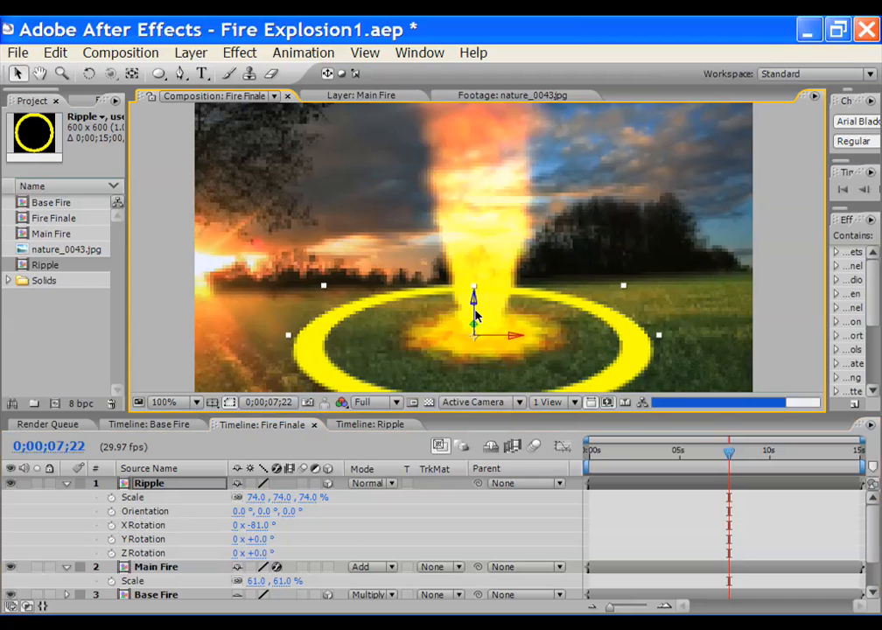
pyautogui.scroll(-1, 476, 317)
pyautogui.moveTo(258, 499); pyautogui.dragTo(238, 497)
pyautogui.scroll(1, 489, 368)
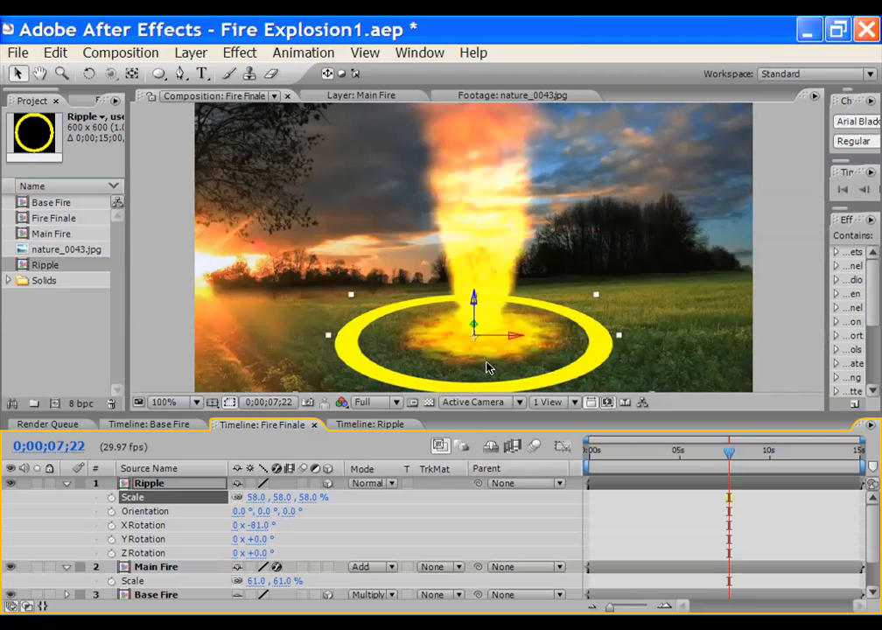
pyautogui.moveTo(620, 338); pyautogui.dragTo(672, 342)
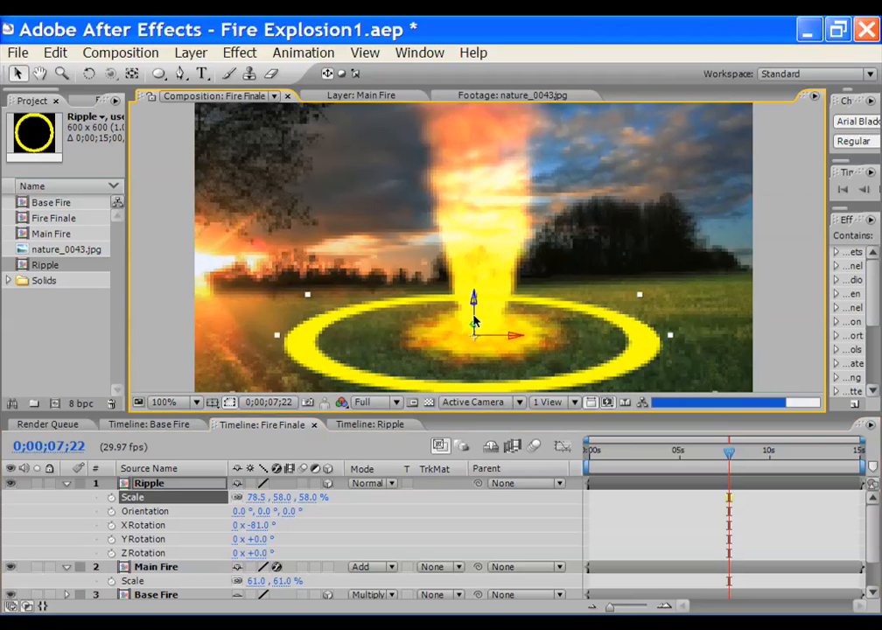
pyautogui.moveTo(475, 307); pyautogui.dragTo(478, 307)
pyautogui.hotkey('ctrl', 's')
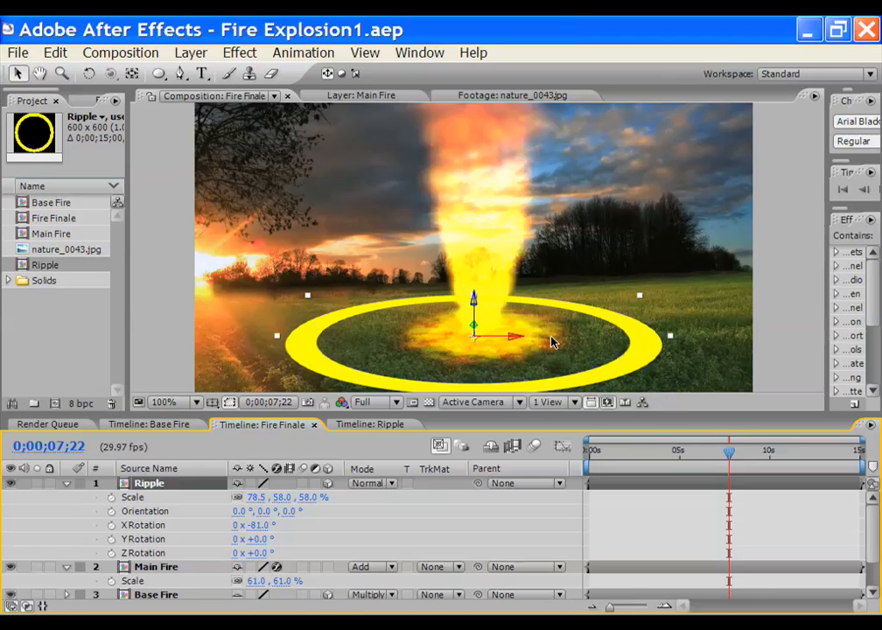
# In Ripple, feather Mask 1 to 60 px and Mask 2 to 5 px
pyautogui.doubleClick(23, 267)
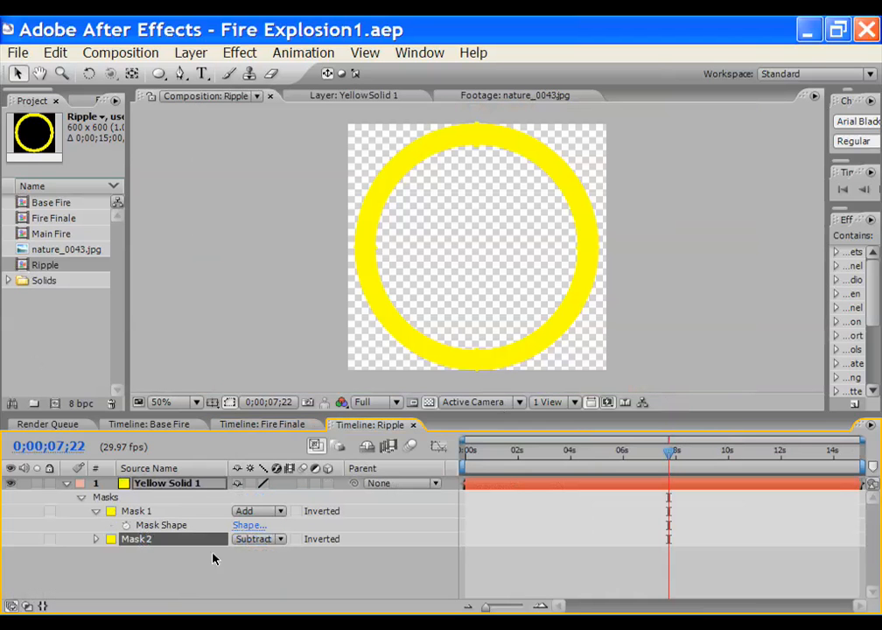
pyautogui.click(181, 487)
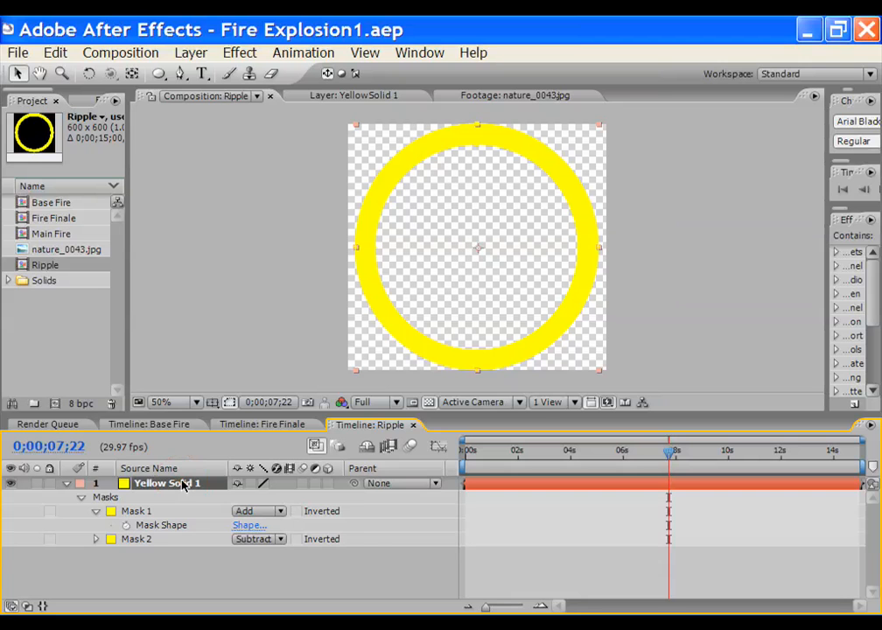
pyautogui.press('m')
pyautogui.press('m')
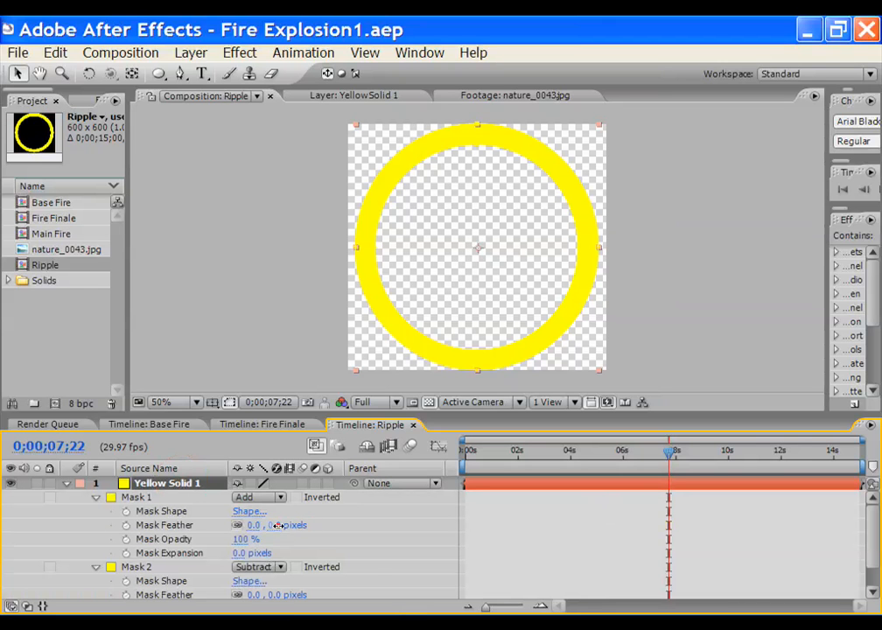
pyautogui.moveTo(281, 526); pyautogui.dragTo(327, 525)
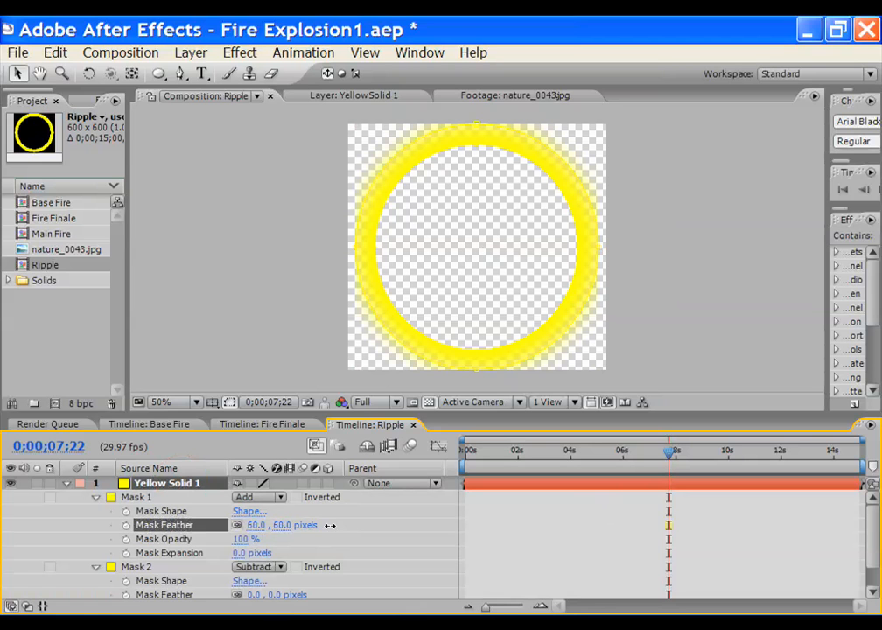
pyautogui.moveTo(874, 537); pyautogui.dragTo(875, 573)
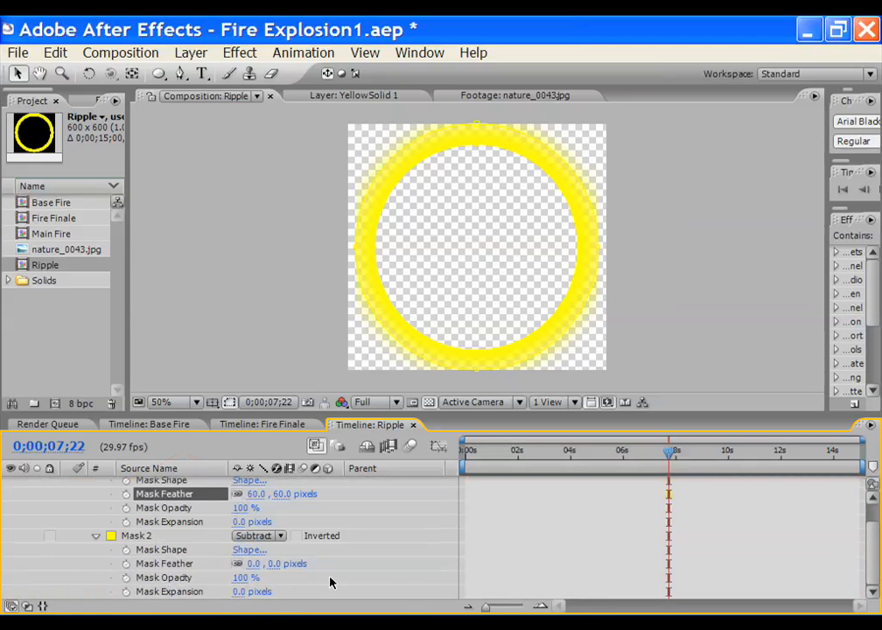
pyautogui.moveTo(275, 565)
pyautogui.mouseDown()
pyautogui.moveTo(295, 565)
pyautogui.moveTo(267, 565)
pyautogui.mouseUp()
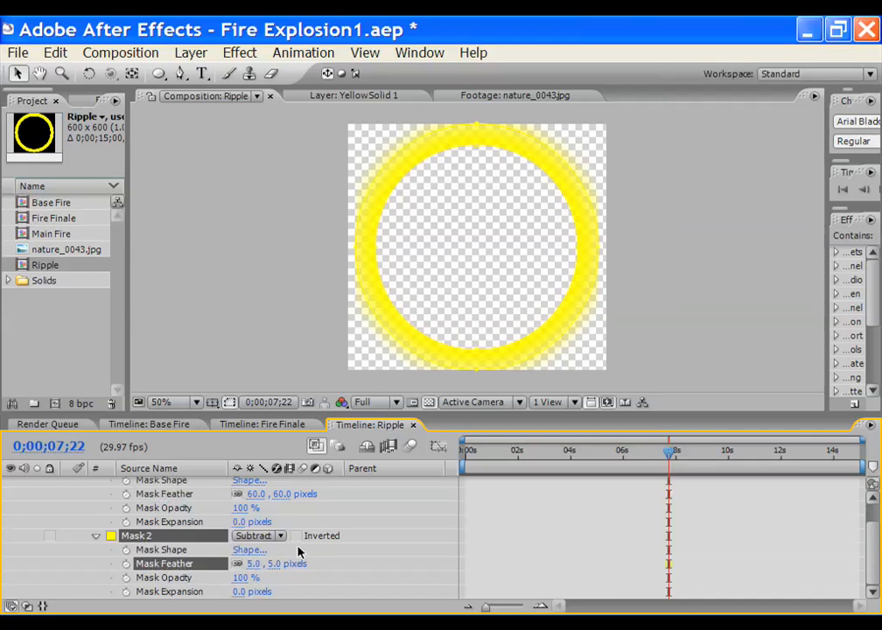
# Set Mask 1's expansion to −22 px, checking the thinner ring in Fire Finale
pyautogui.click(237, 424)
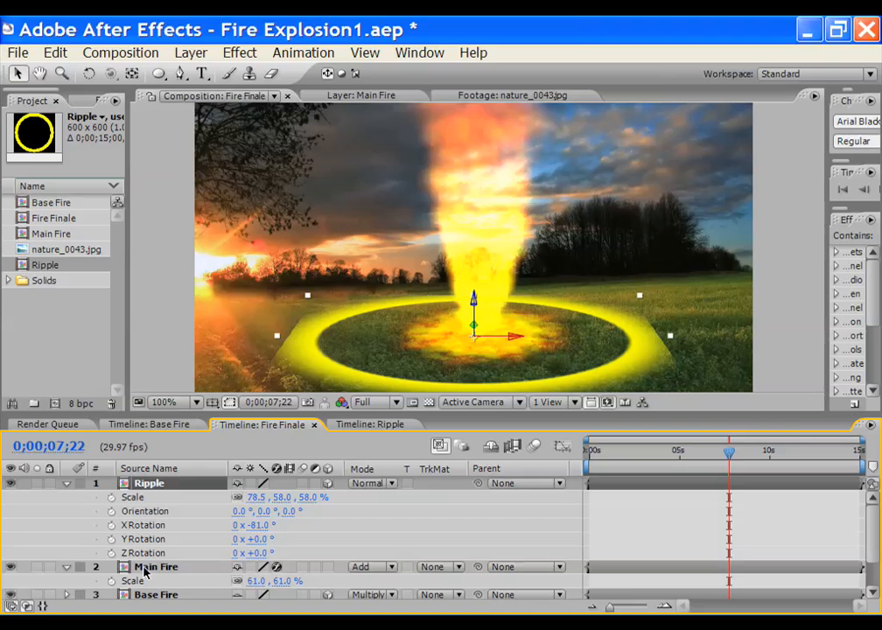
pyautogui.click(348, 425)
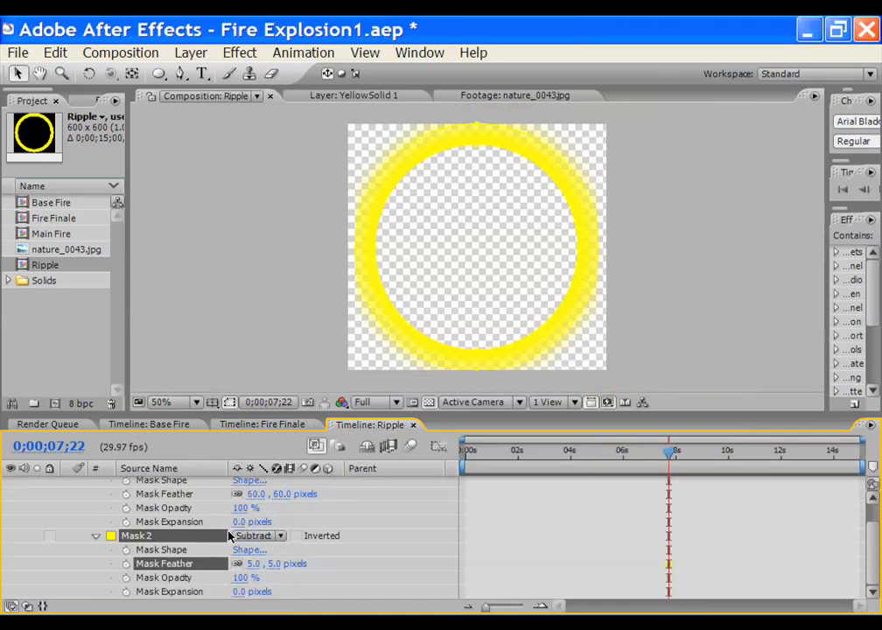
pyautogui.moveTo(235, 521); pyautogui.dragTo(216, 522)
pyautogui.click(238, 429)
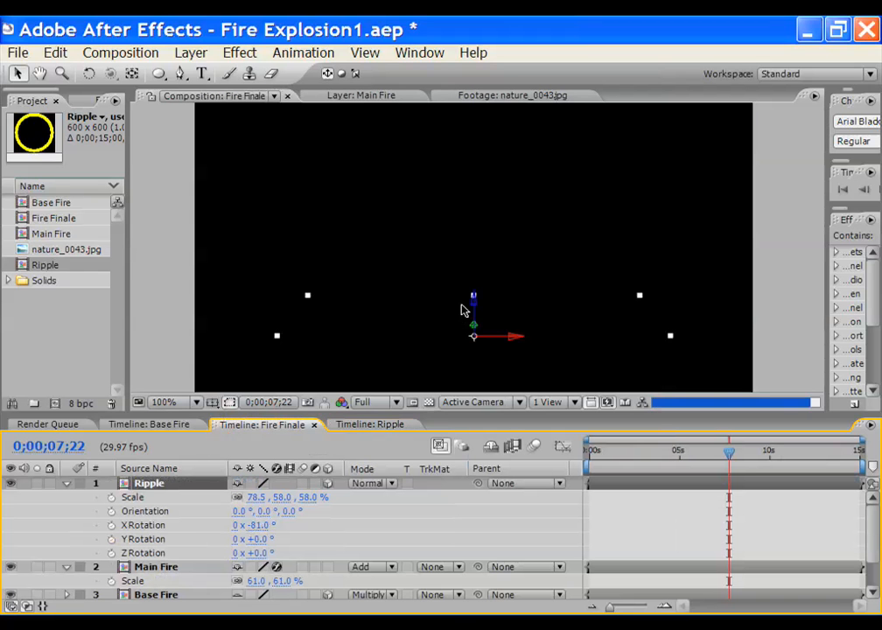
pyautogui.click(369, 427)
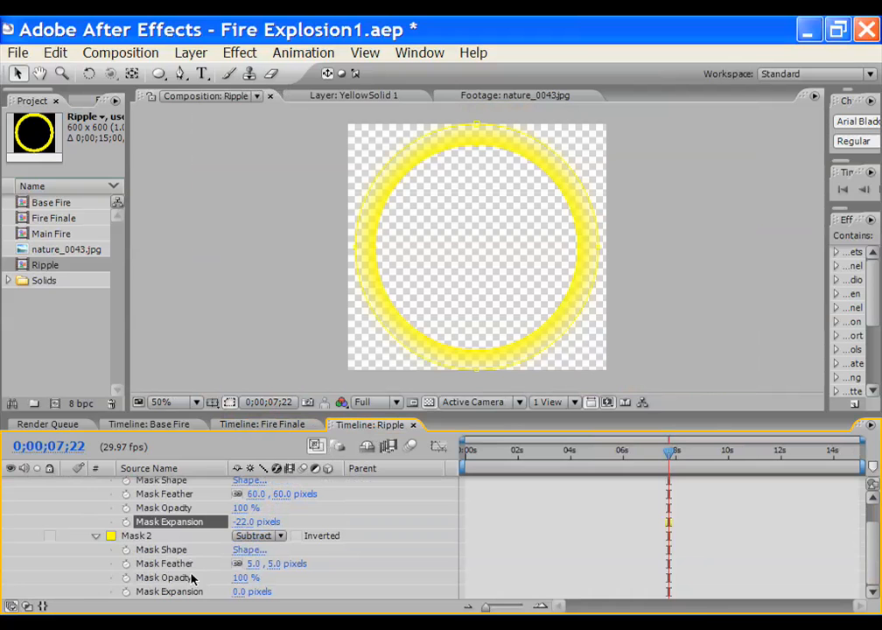
pyautogui.moveTo(878, 567); pyautogui.dragTo(876, 524)
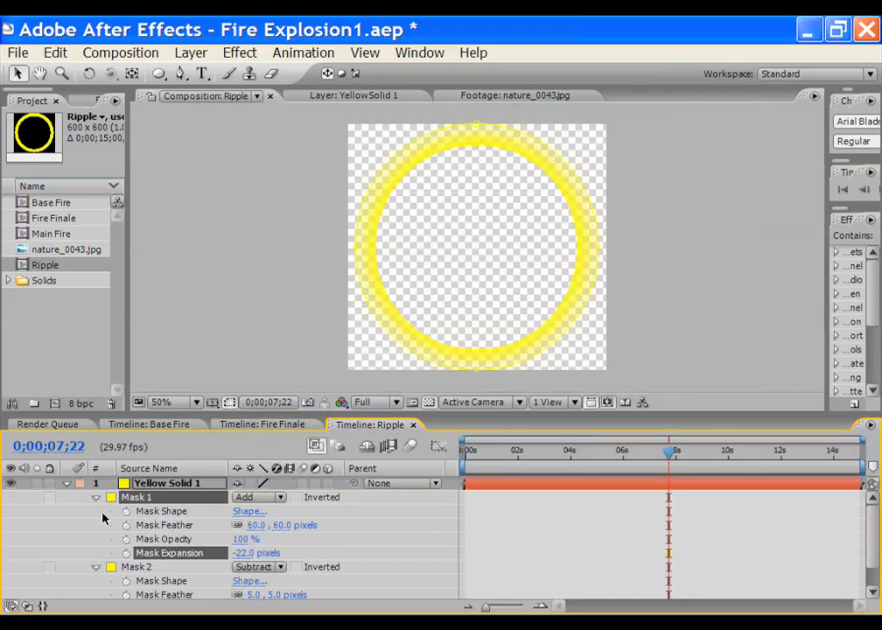
pyautogui.click(173, 484)
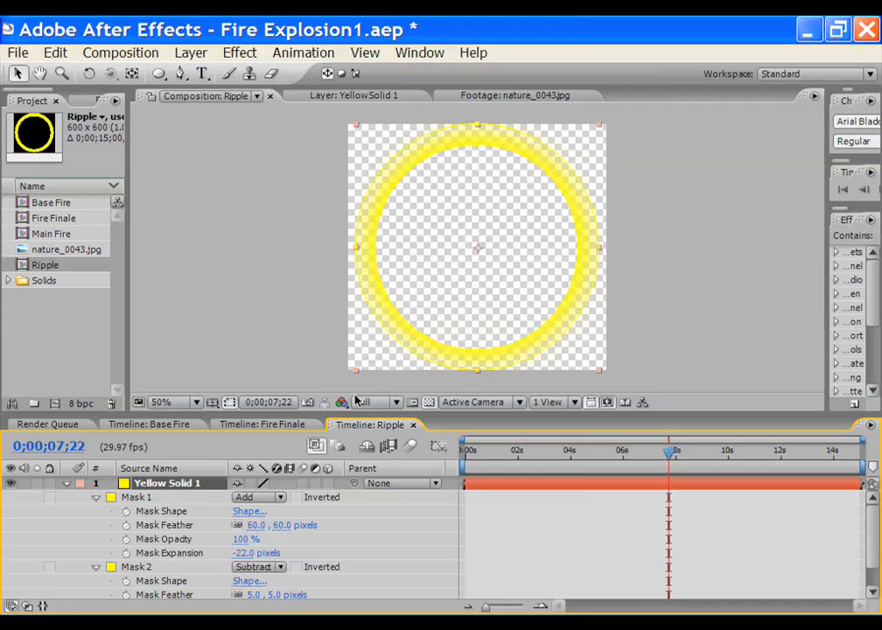
pyautogui.click(267, 425)
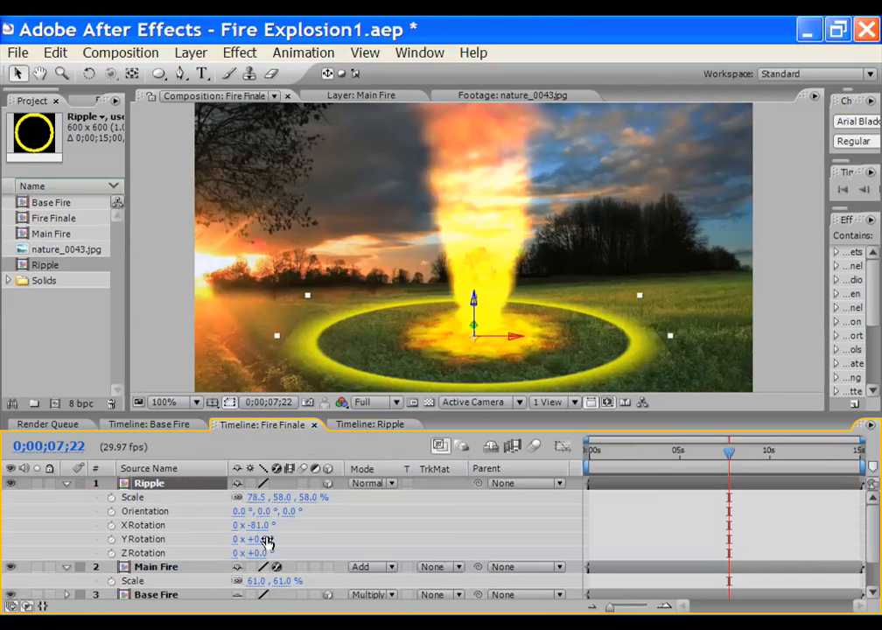
# Set the Ripple layer's Mode to Classic Color Dodge in the Fire Finale timeline
pyautogui.click(385, 484)
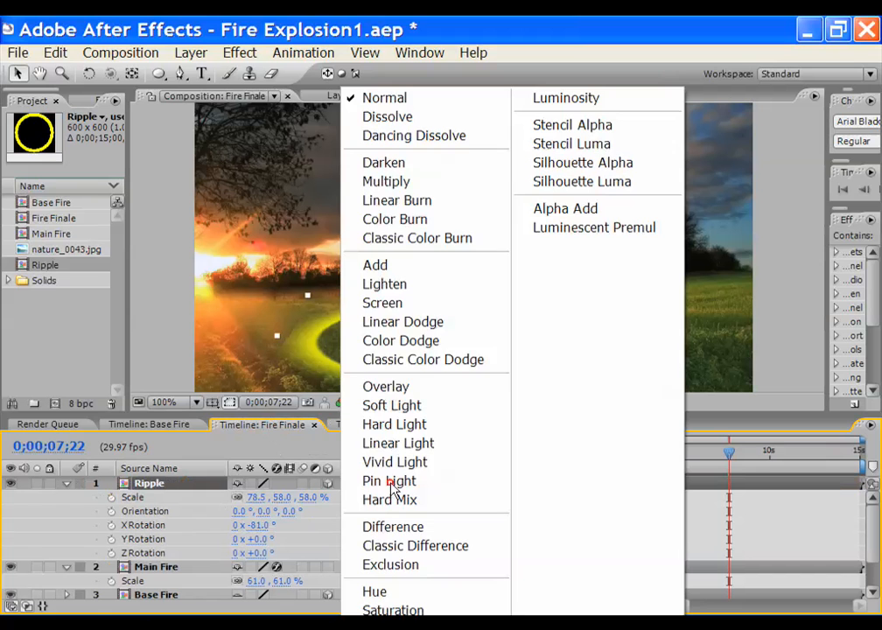
pyautogui.click(461, 359)
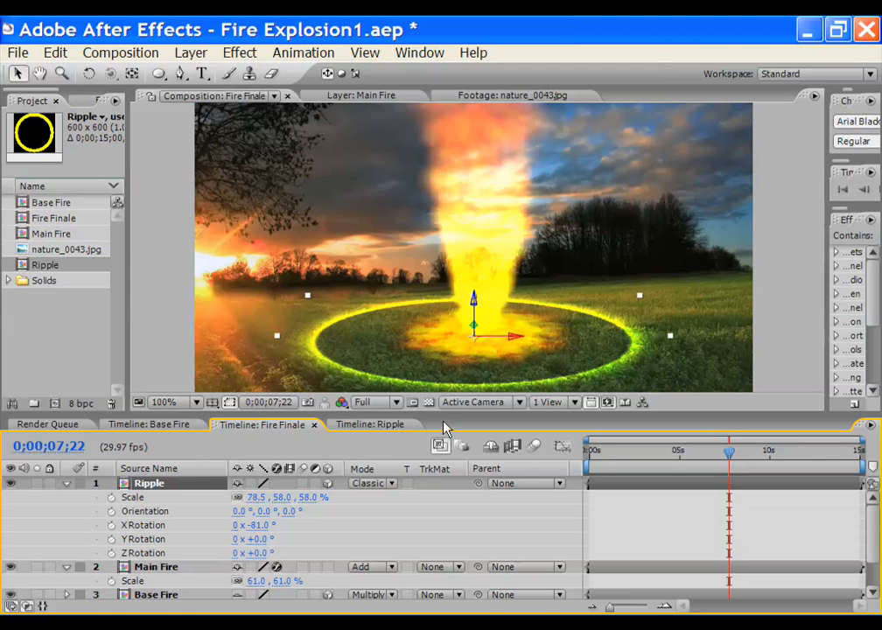
# In Ripple, scrub Mask 2's expansion to −18 px, previewing the thicker ring in Fire Finale
pyautogui.click(368, 424)
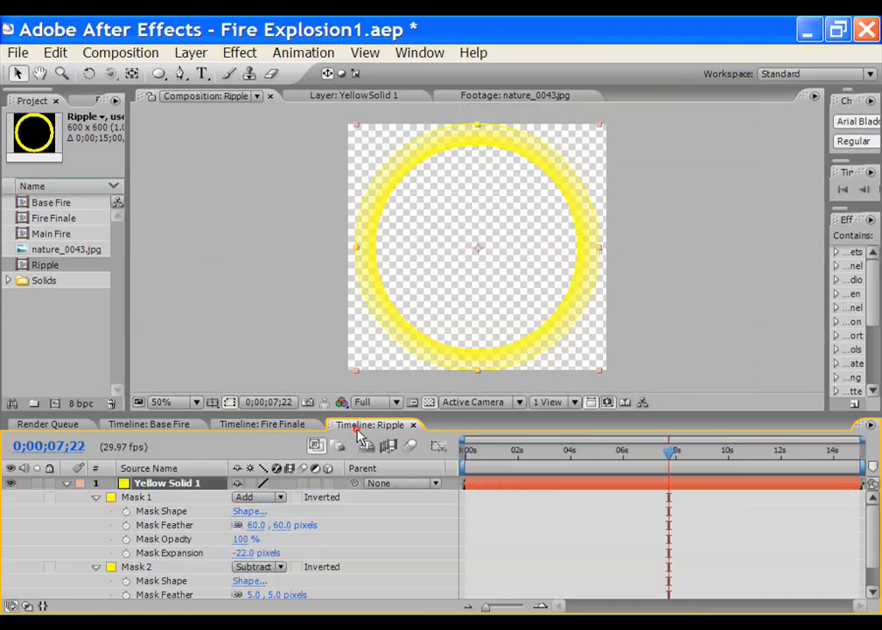
pyautogui.click(146, 569)
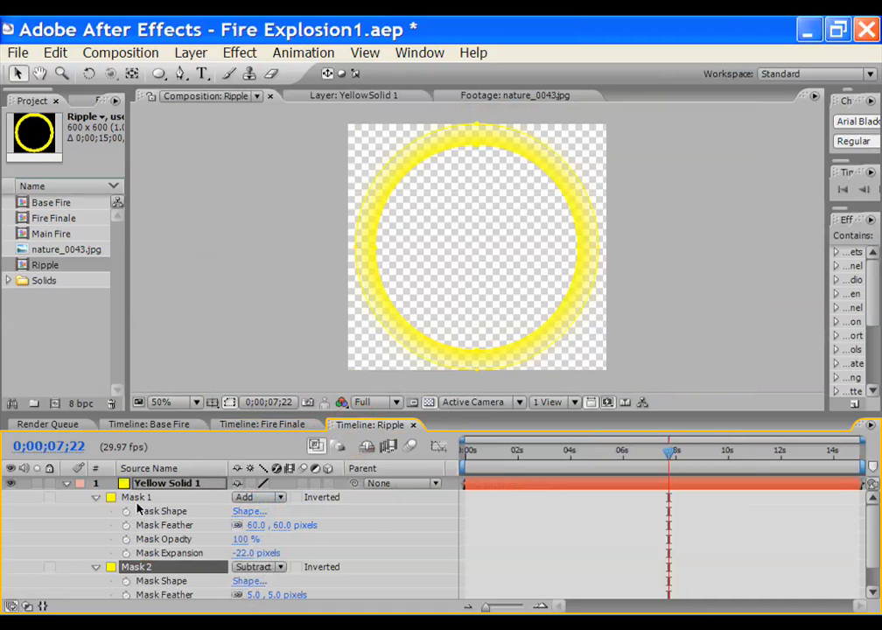
pyautogui.click(145, 486)
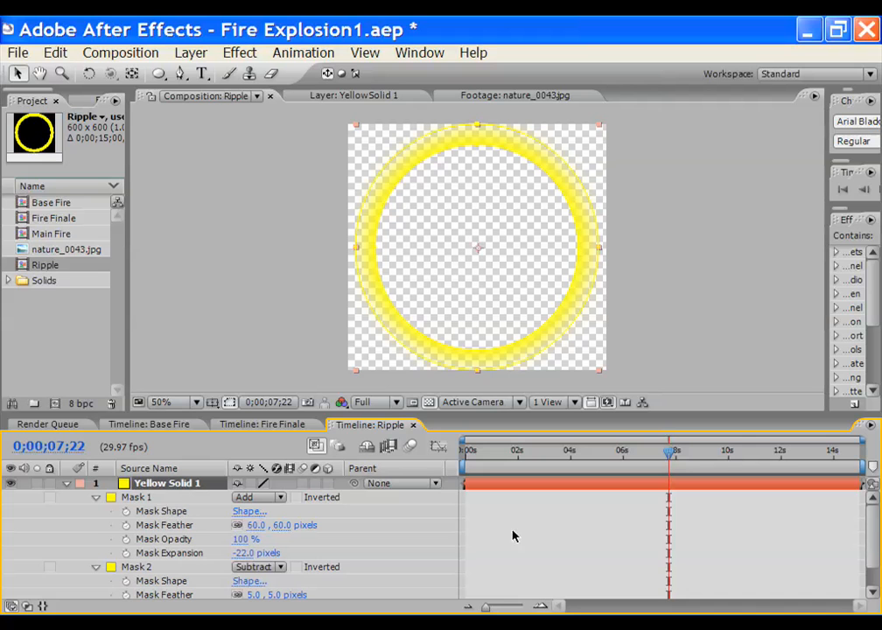
pyautogui.moveTo(870, 535); pyautogui.dragTo(871, 560)
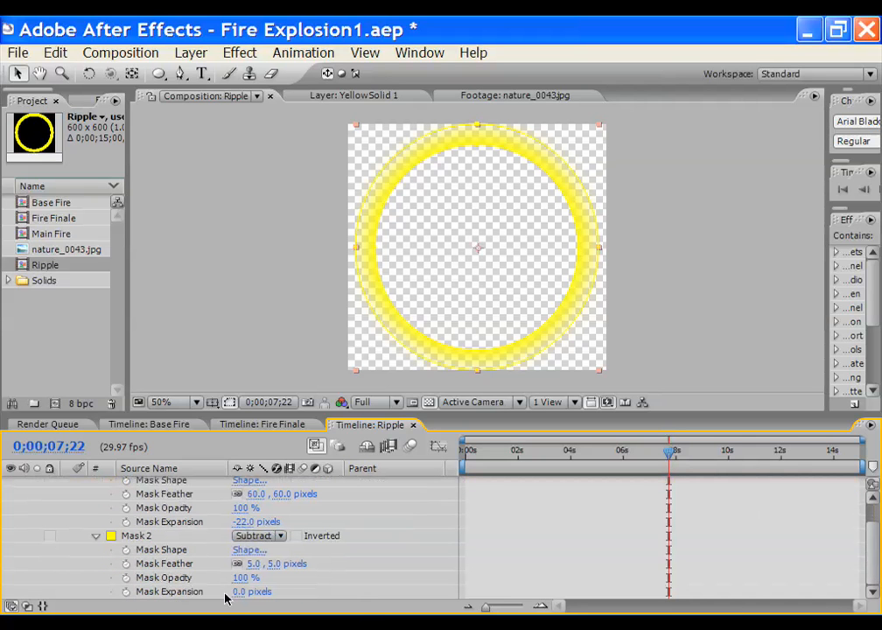
pyautogui.moveTo(238, 592); pyautogui.dragTo(269, 473)
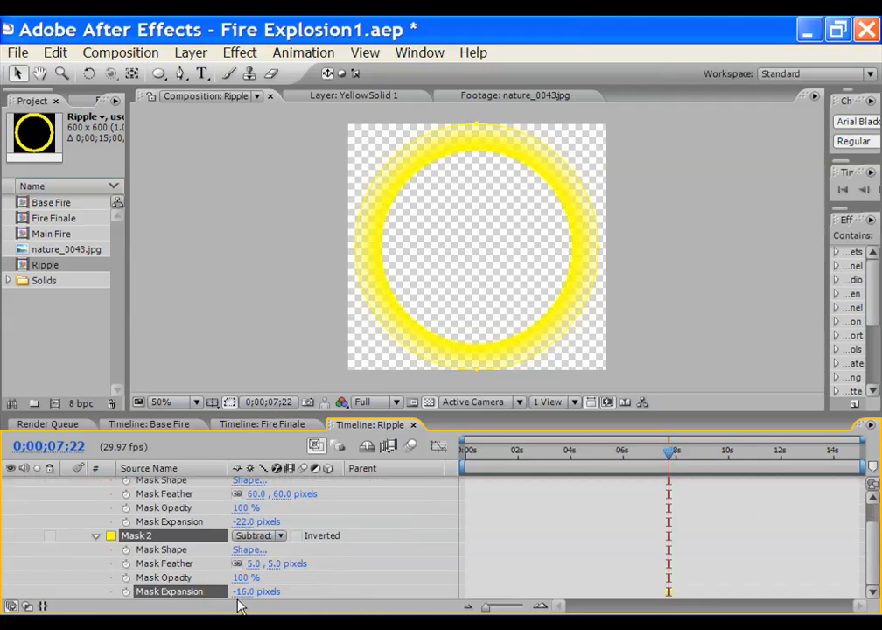
pyautogui.click(267, 425)
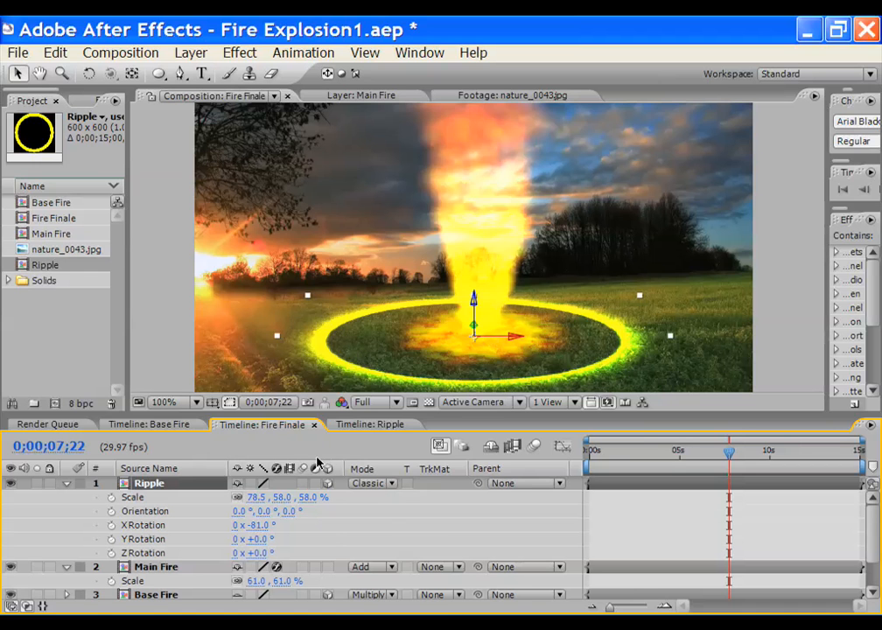
pyautogui.click(363, 427)
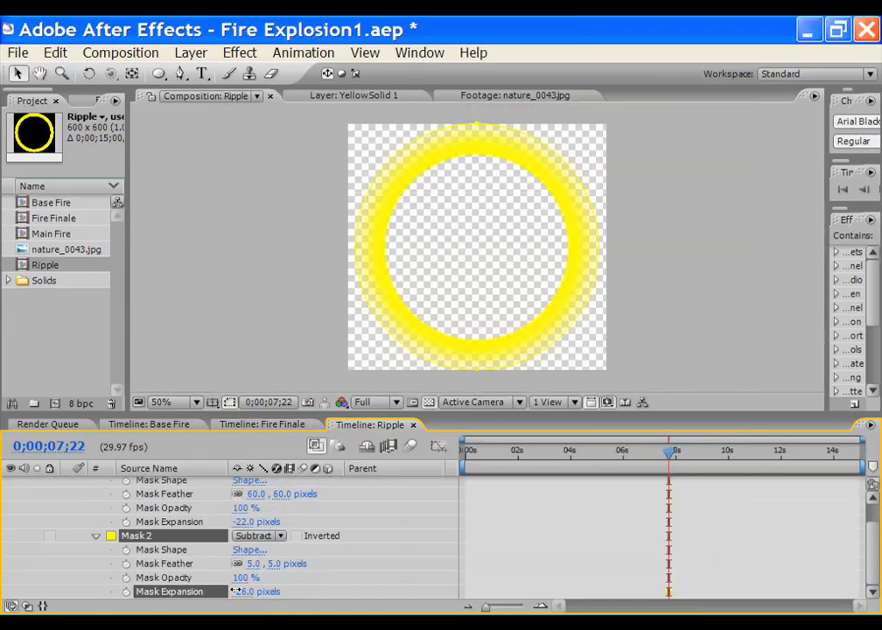
pyautogui.click(267, 425)
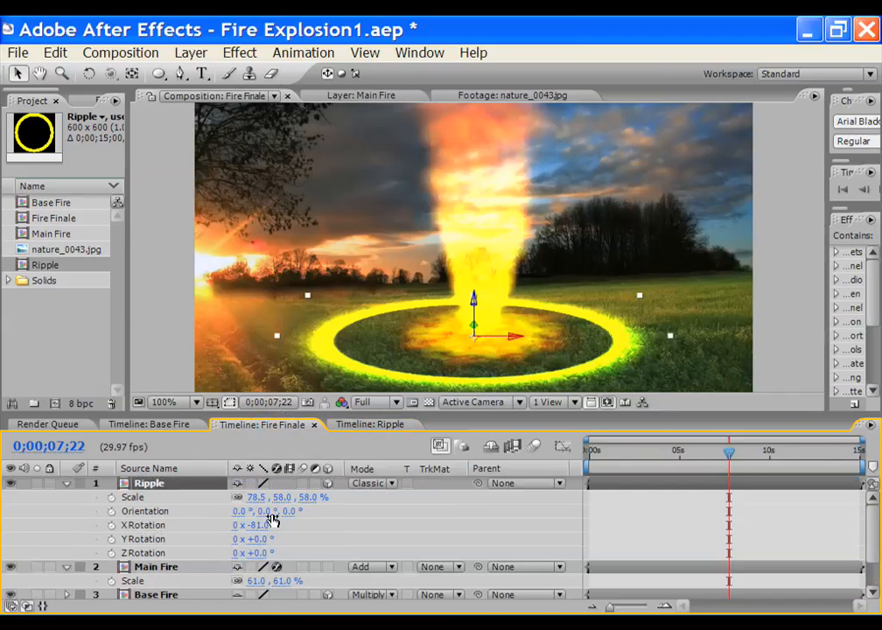
pyautogui.click(363, 426)
pyautogui.moveTo(251, 594); pyautogui.dragTo(260, 593)
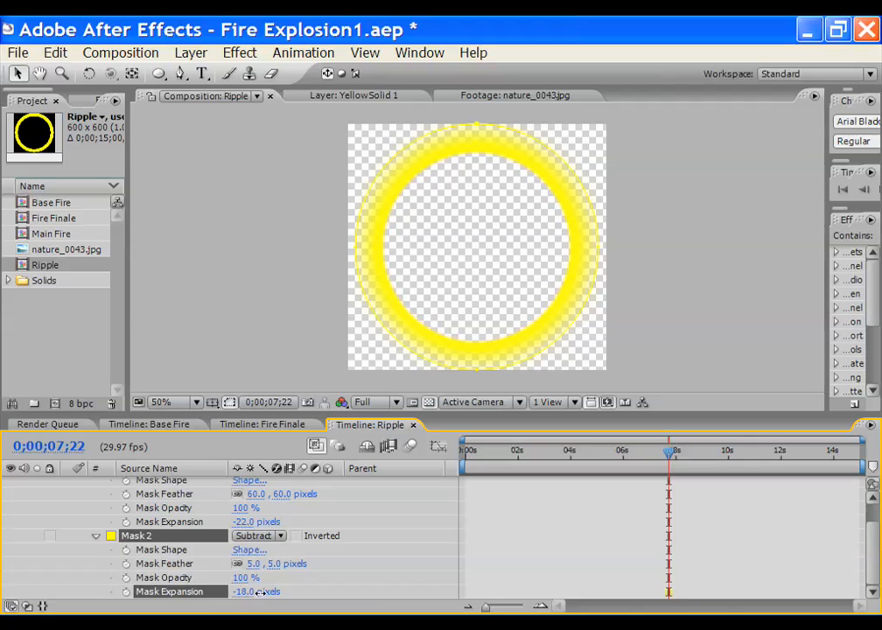
pyautogui.click(273, 423)
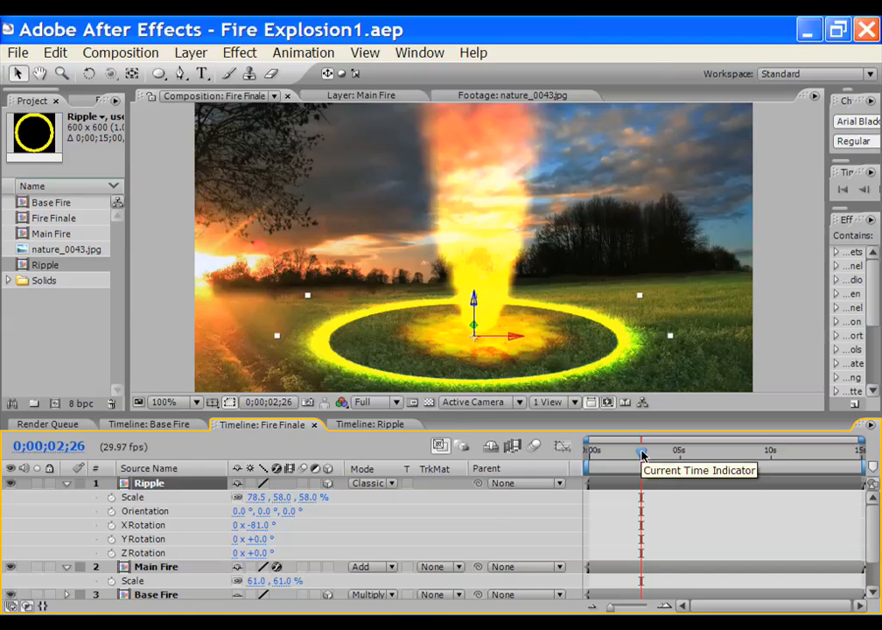
# Return the playhead to 0s and set a Scale keyframe at 78.5, 58, 58%
pyautogui.moveTo(642, 453); pyautogui.dragTo(587, 453)
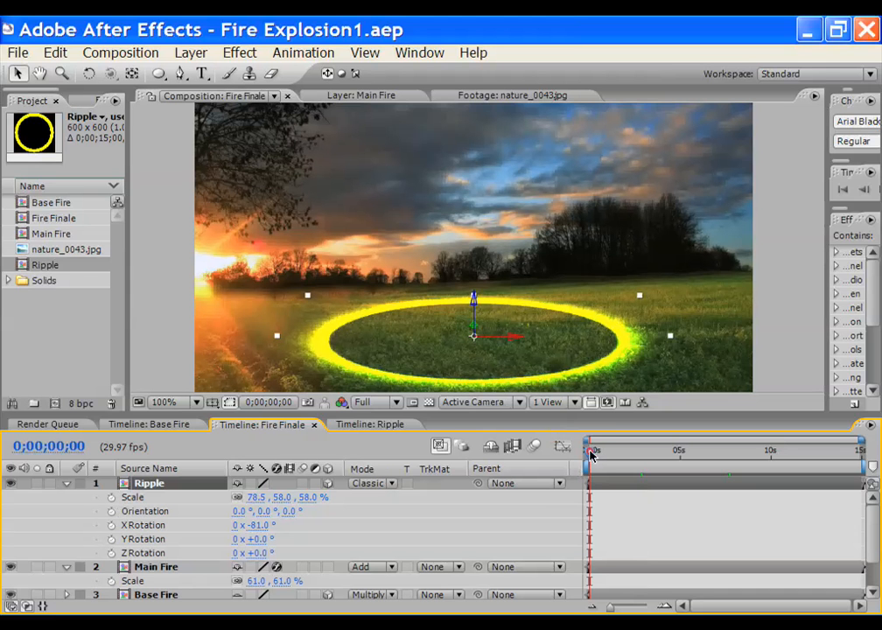
pyautogui.moveTo(591, 453)
pyautogui.mouseDown()
pyautogui.moveTo(630, 453)
pyautogui.moveTo(589, 453)
pyautogui.mouseUp()
pyautogui.click(111, 498)
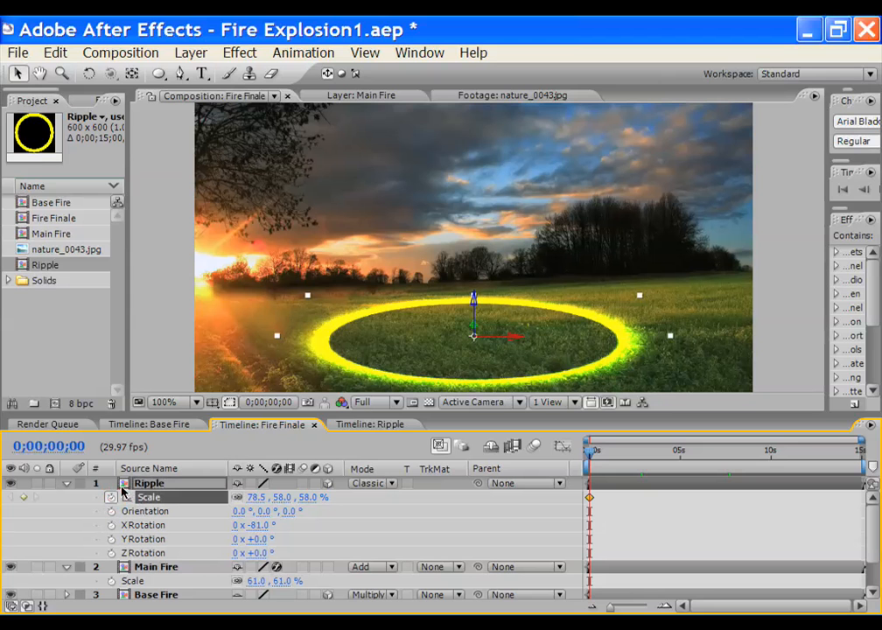
# Show Opacity alongside Scale and set an Opacity keyframe at 100%
pyautogui.hotkey('shift', 't')
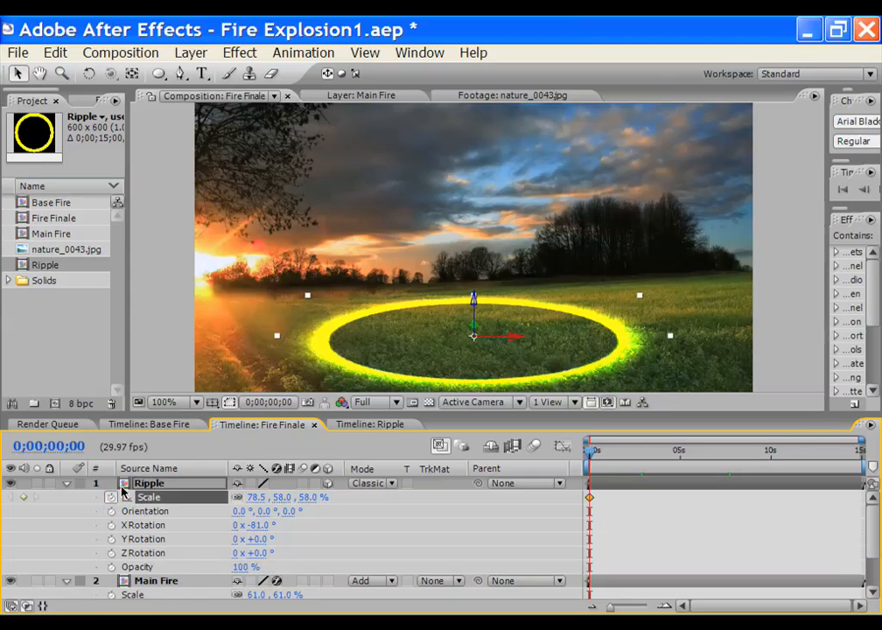
pyautogui.press('u')
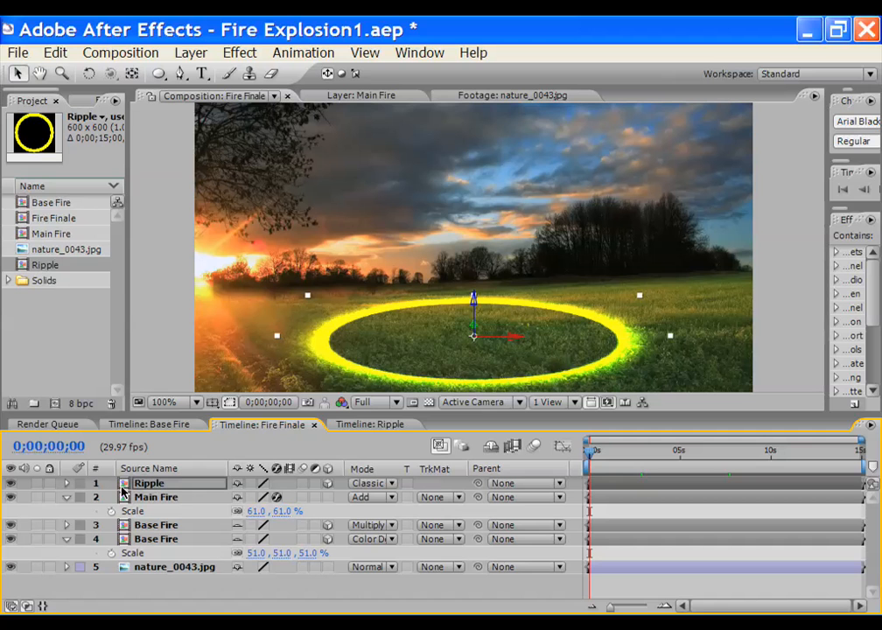
pyautogui.press('t')
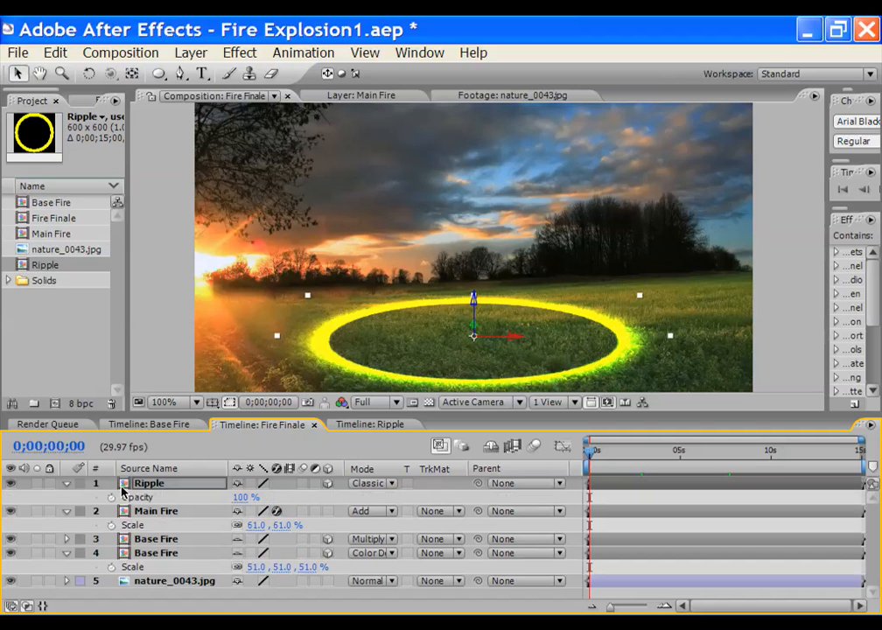
pyautogui.hotkey('alt', 'shift', 's')
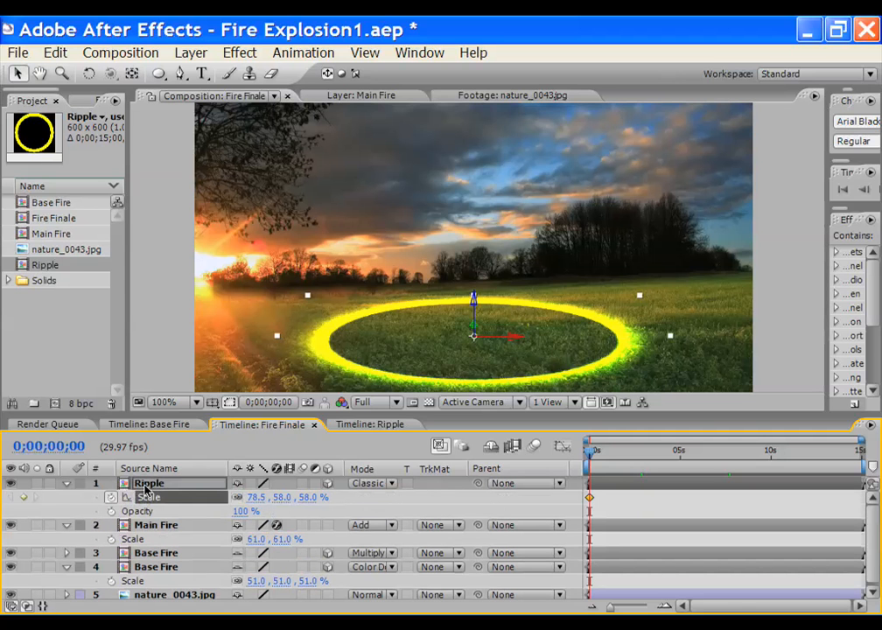
pyautogui.click(111, 512)
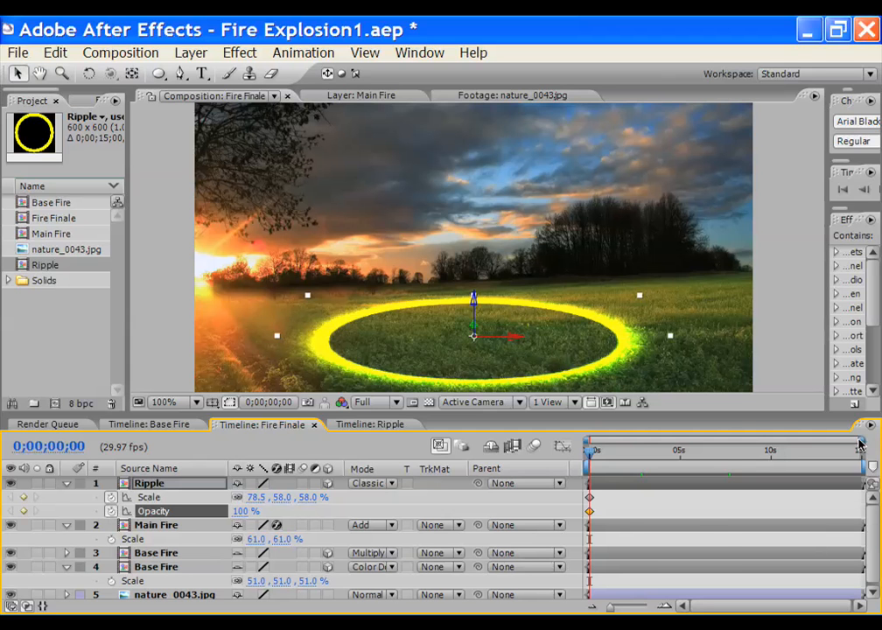
# Move the Scale and Opacity keyframes to about 1.3 seconds
pyautogui.moveTo(861, 440); pyautogui.dragTo(683, 440)
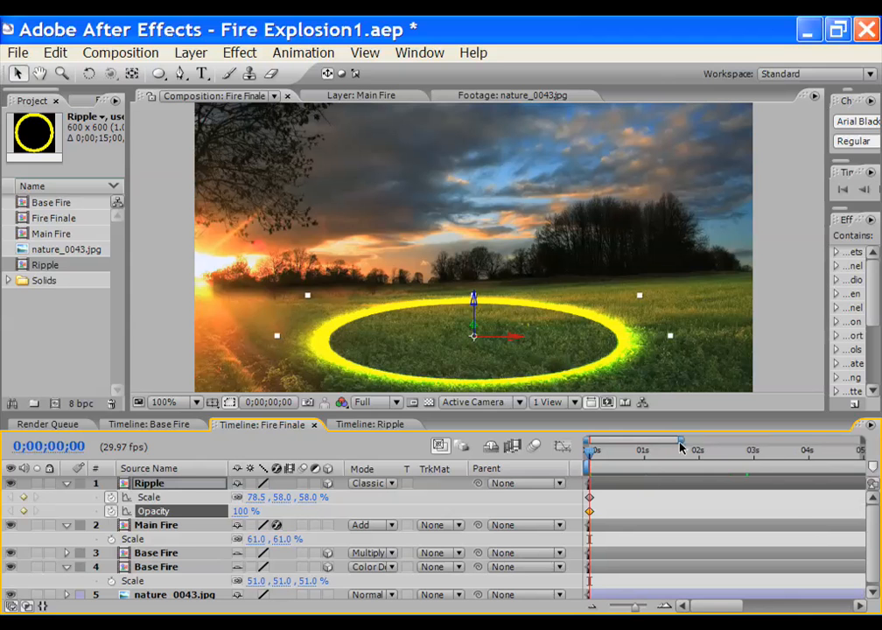
pyautogui.moveTo(590, 497); pyautogui.dragTo(663, 496)
pyautogui.doubleClick(664, 497)
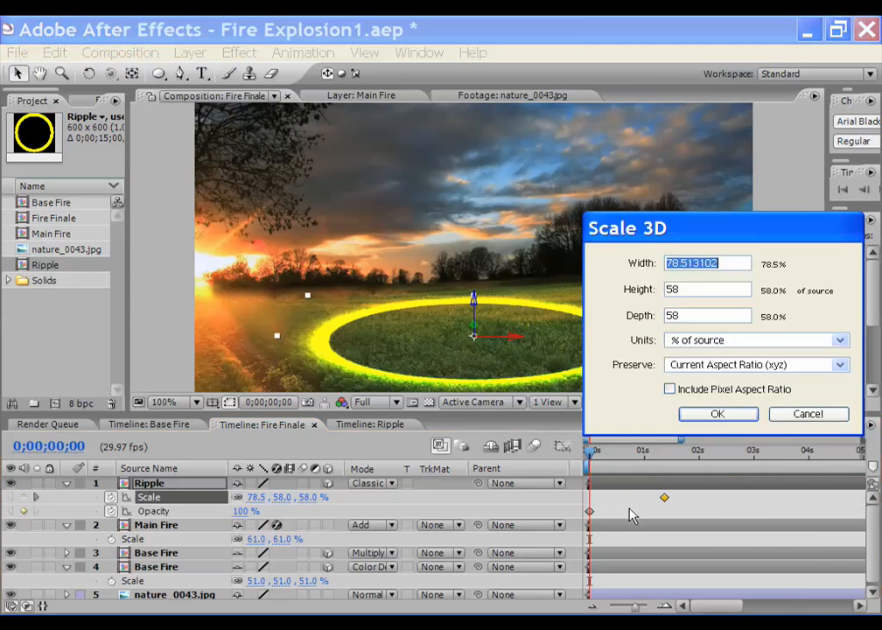
pyautogui.click(807, 414)
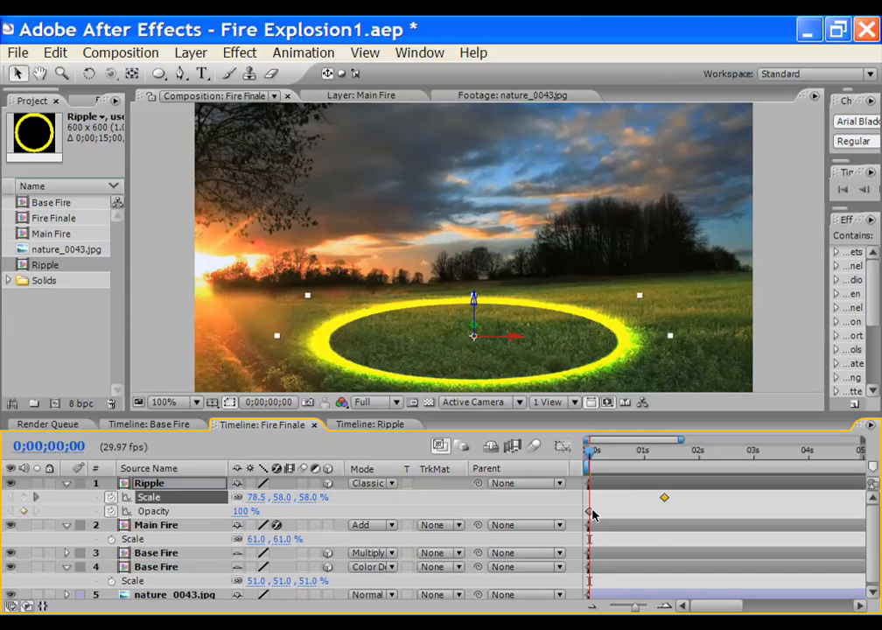
pyautogui.moveTo(592, 514); pyautogui.dragTo(668, 524)
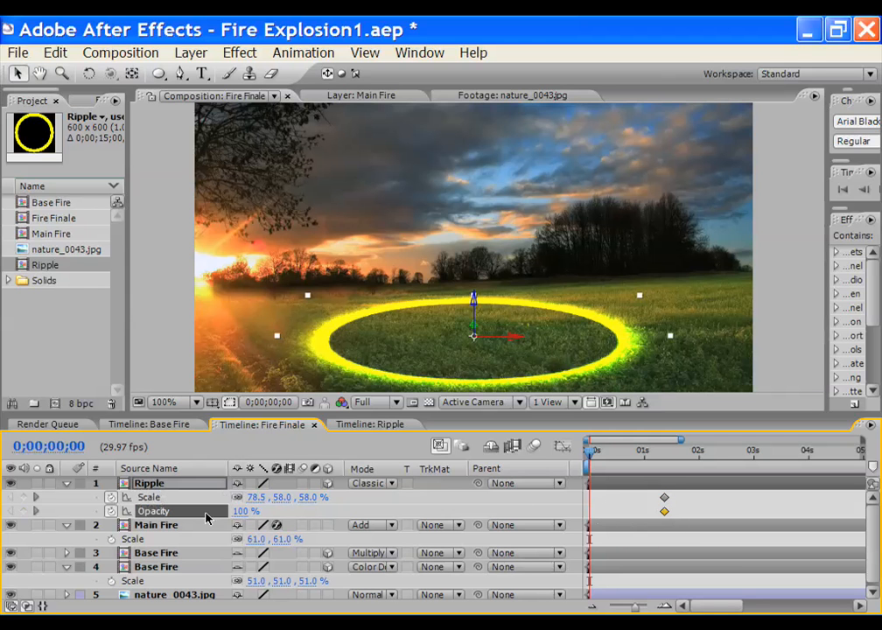
# At 0s, set the Ripple's Scale to 15.5% and Opacity to 4%
pyautogui.moveTo(248, 501); pyautogui.dragTo(185, 510)
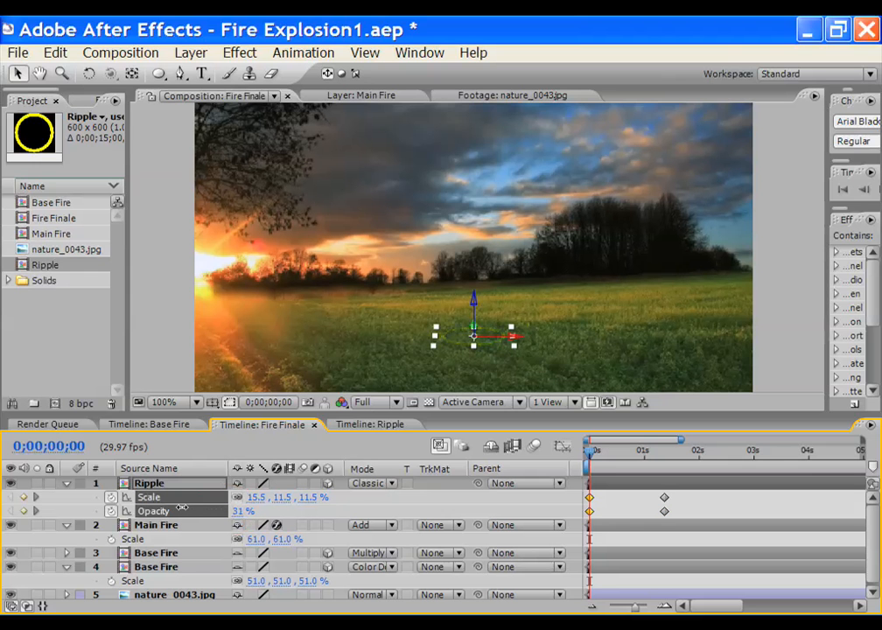
pyautogui.click(182, 509)
pyautogui.moveTo(241, 511); pyautogui.dragTo(212, 516)
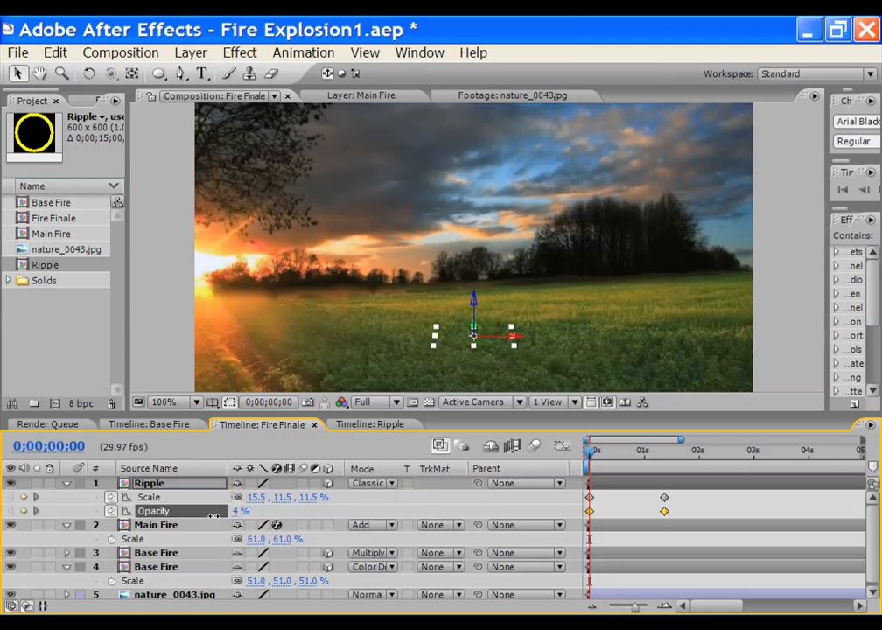
pyautogui.moveTo(590, 454); pyautogui.dragTo(616, 459)
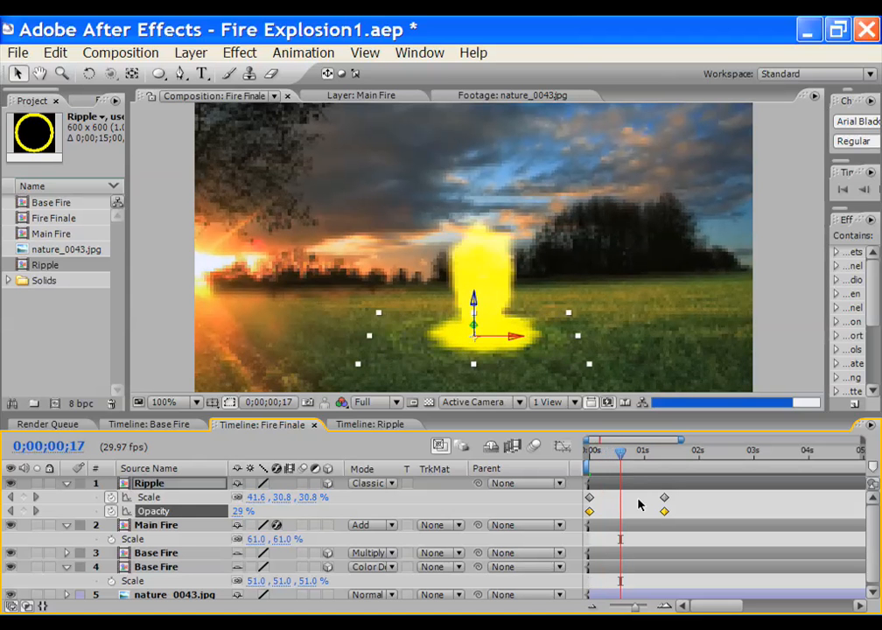
# Retime the Ripple Opacity keyframe to the current frame, 0;00;00;17
pyautogui.moveTo(664, 511); pyautogui.dragTo(626, 517)
pyautogui.click(688, 511)
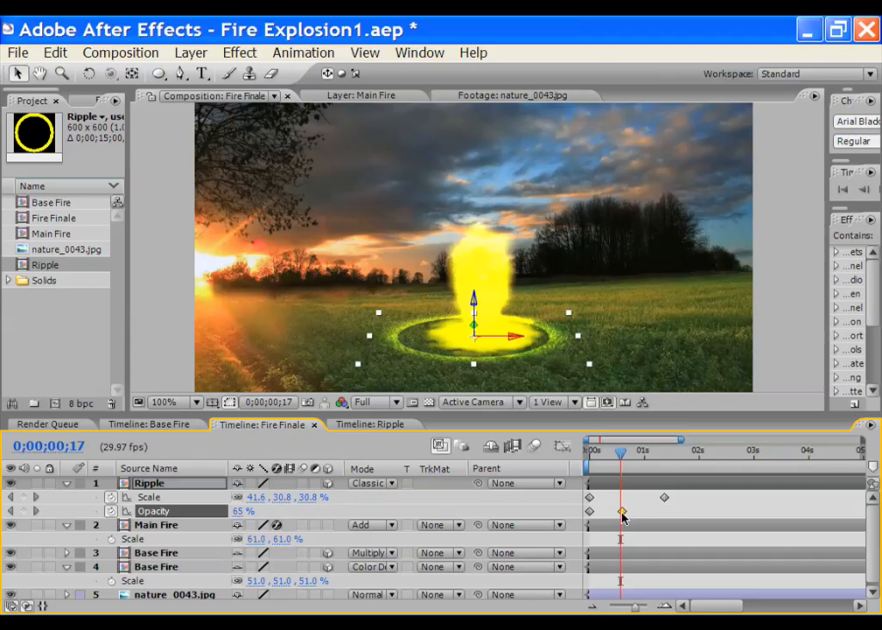
pyautogui.moveTo(624, 516); pyautogui.dragTo(620, 516)
# Key the Ripple Scale at 27.6%, nudge the ring right, and preview it growing
pyautogui.click(663, 497)
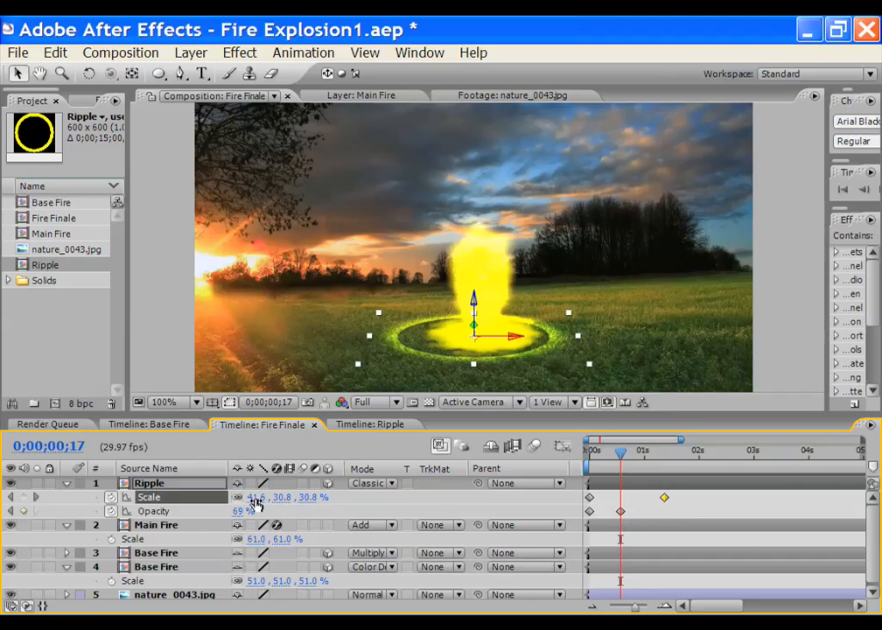
pyautogui.moveTo(255, 504)
pyautogui.mouseDown()
pyautogui.moveTo(240, 498)
pyautogui.moveTo(248, 497)
pyautogui.mouseUp()
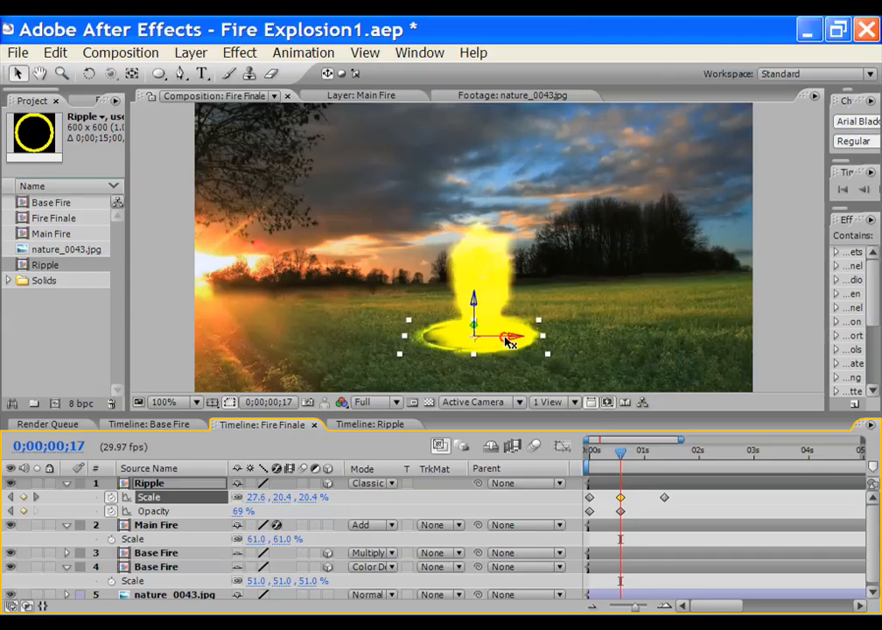
pyautogui.moveTo(509, 340); pyautogui.dragTo(516, 343)
pyautogui.press('Right')
pyautogui.press('Right')
pyautogui.press('Right')
pyautogui.press('Right')
pyautogui.press('Right')
pyautogui.press('Right')
pyautogui.press('Right')
pyautogui.press('Right')
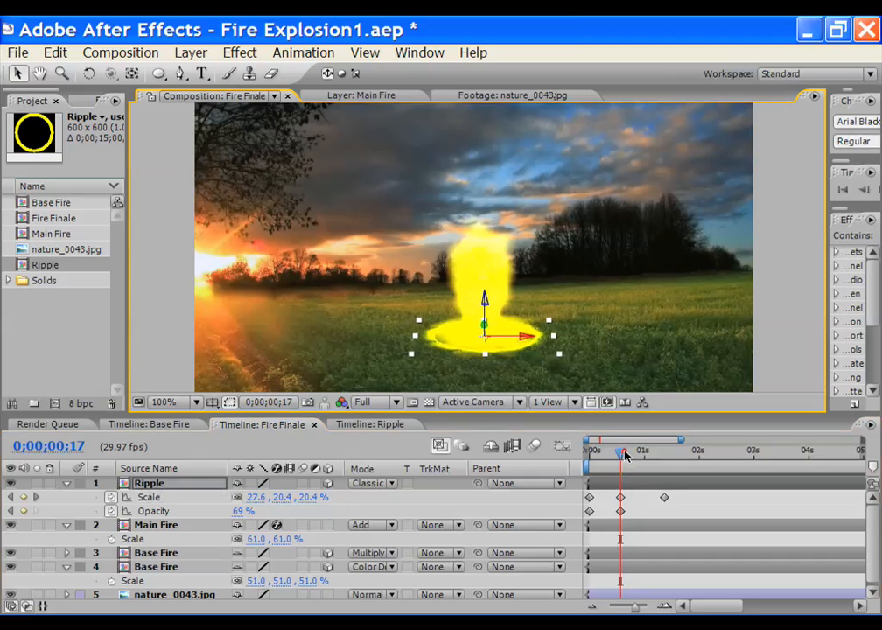
pyautogui.moveTo(623, 454); pyautogui.dragTo(665, 456)
# Replace the 1;12 Scale keyframe with larger Scale and 100% Opacity keys at 0;00;01;14
pyautogui.click(668, 497)
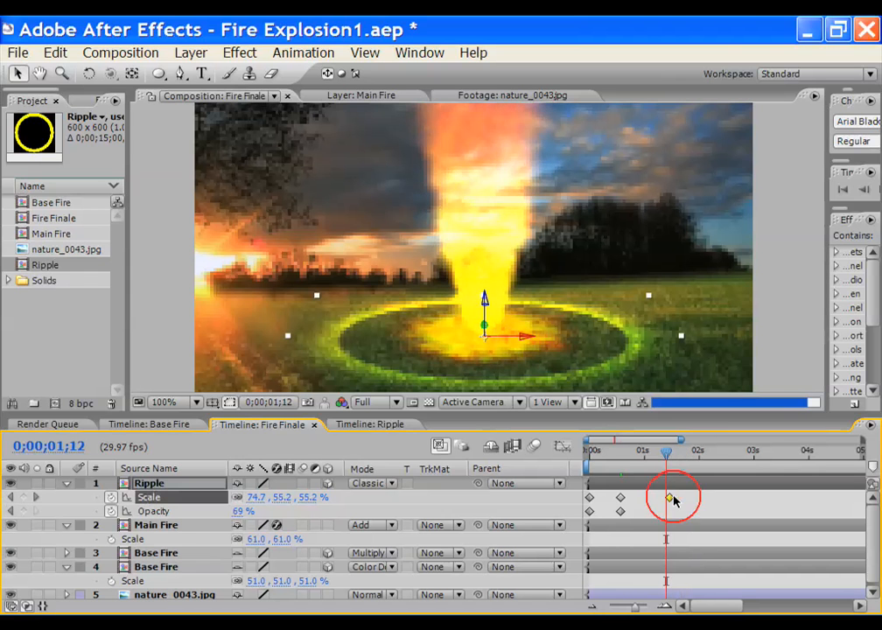
pyautogui.press('pagedown')
pyautogui.press('pagedown')
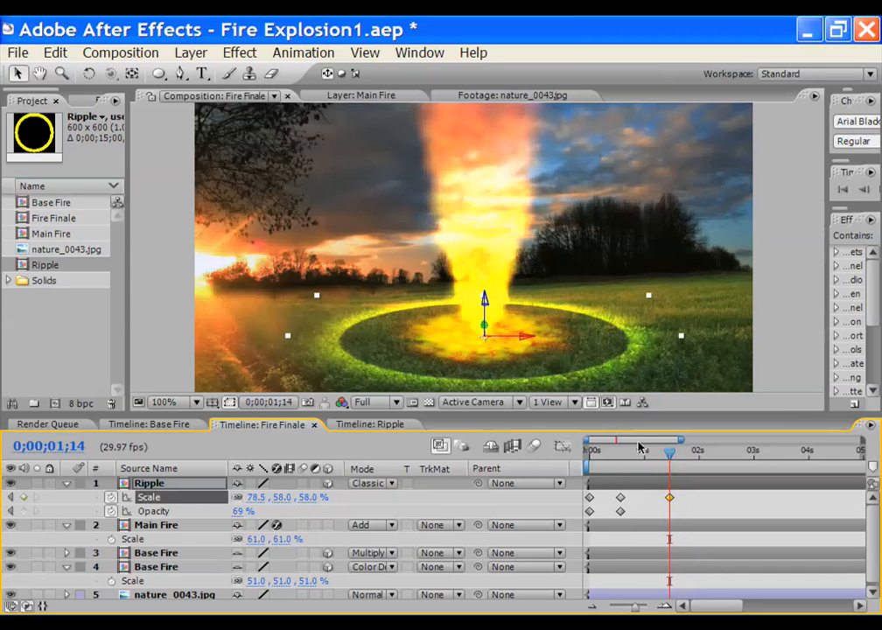
pyautogui.press('Delete')
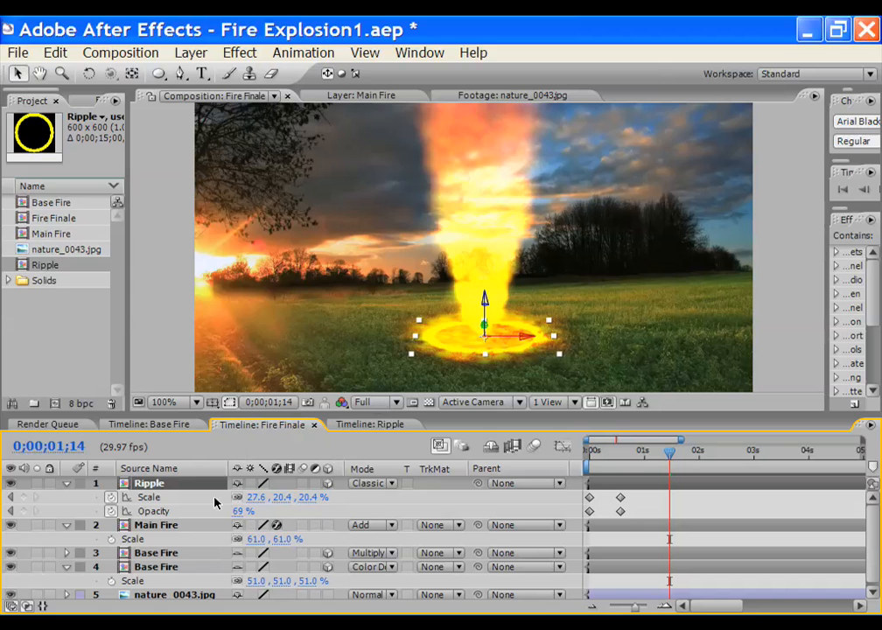
pyautogui.moveTo(257, 497); pyautogui.dragTo(315, 497)
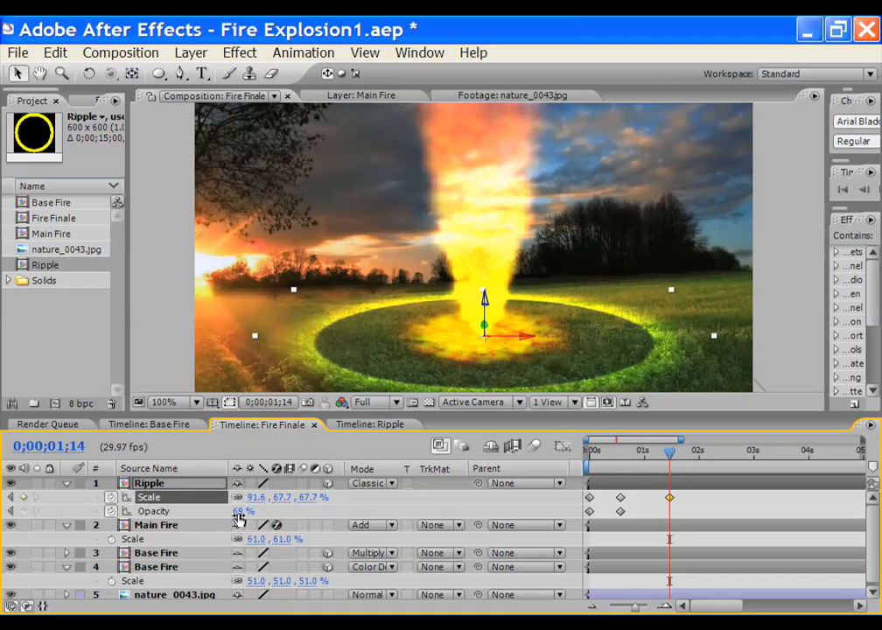
pyautogui.moveTo(245, 511); pyautogui.dragTo(347, 505)
pyautogui.click(629, 495)
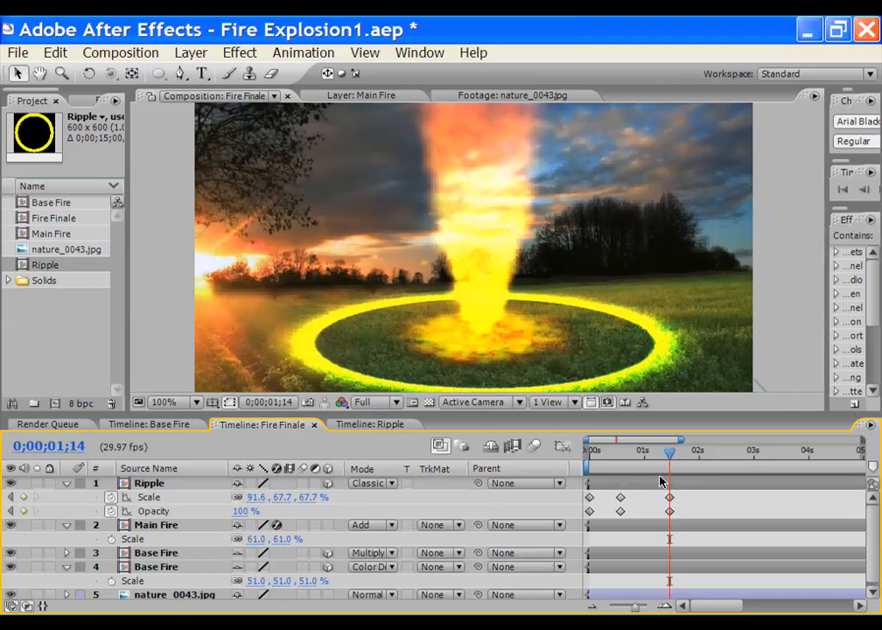
# At 0;00;02;03, key the ring's Scale larger, settling at 117.4%
pyautogui.click(696, 453)
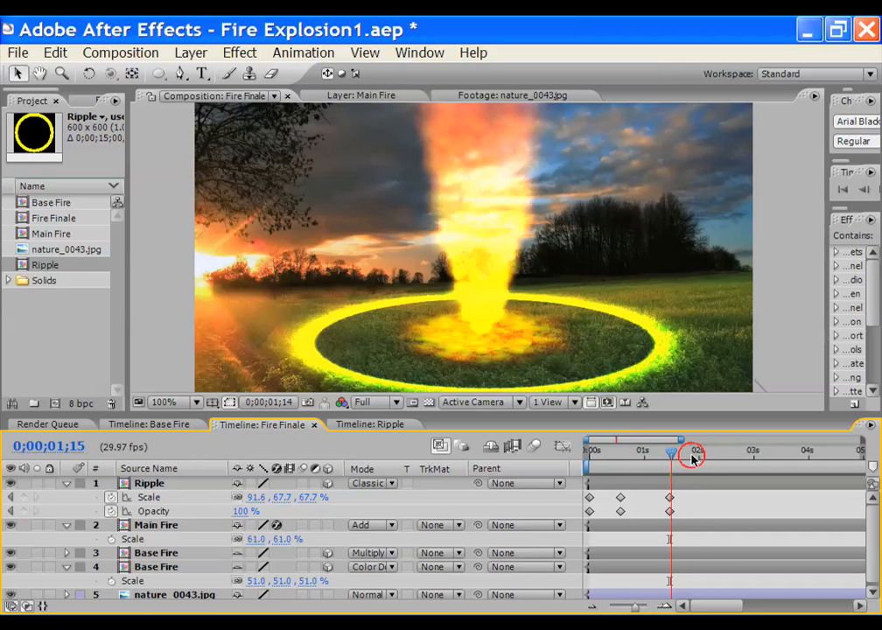
pyautogui.moveTo(699, 455); pyautogui.dragTo(707, 460)
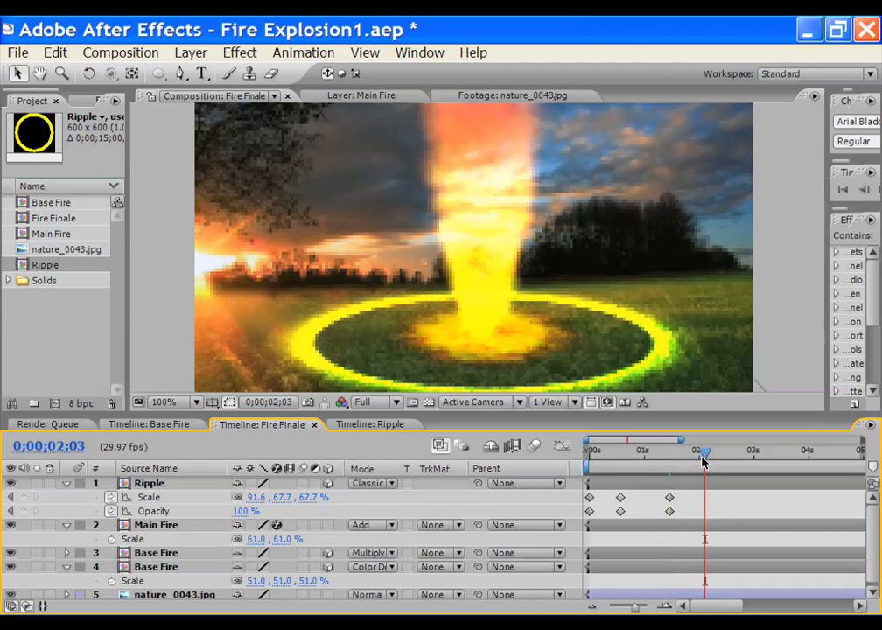
pyautogui.moveTo(295, 498); pyautogui.dragTo(321, 499)
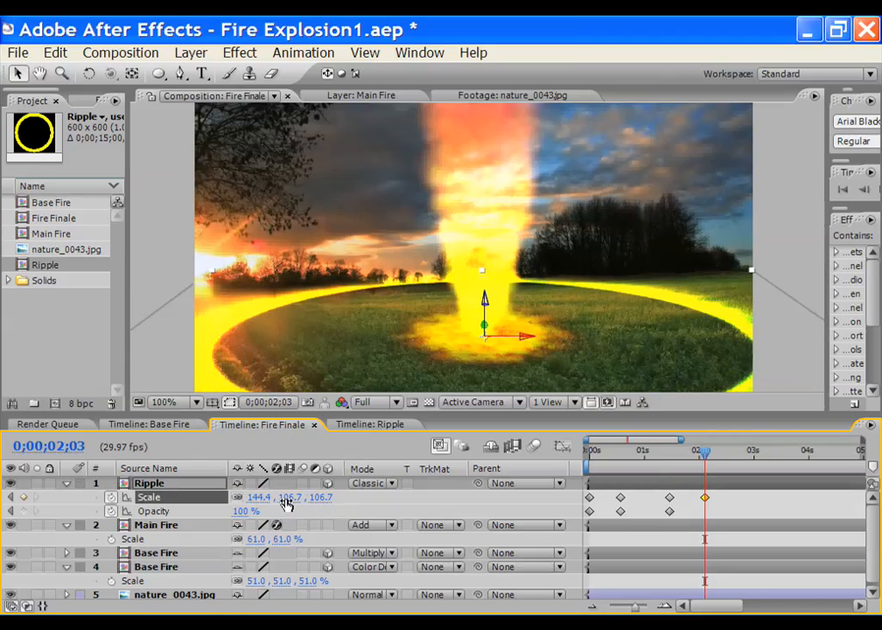
pyautogui.moveTo(289, 501); pyautogui.dragTo(269, 497)
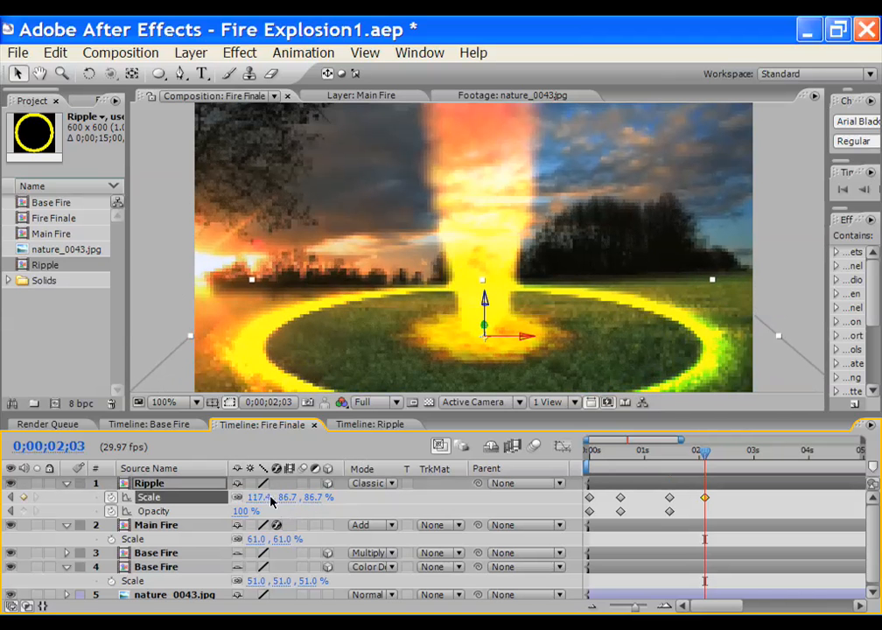
# Set Ripple Opacity to 0% at 2;03, preview from the start, and collapse the layer
pyautogui.click(239, 513)
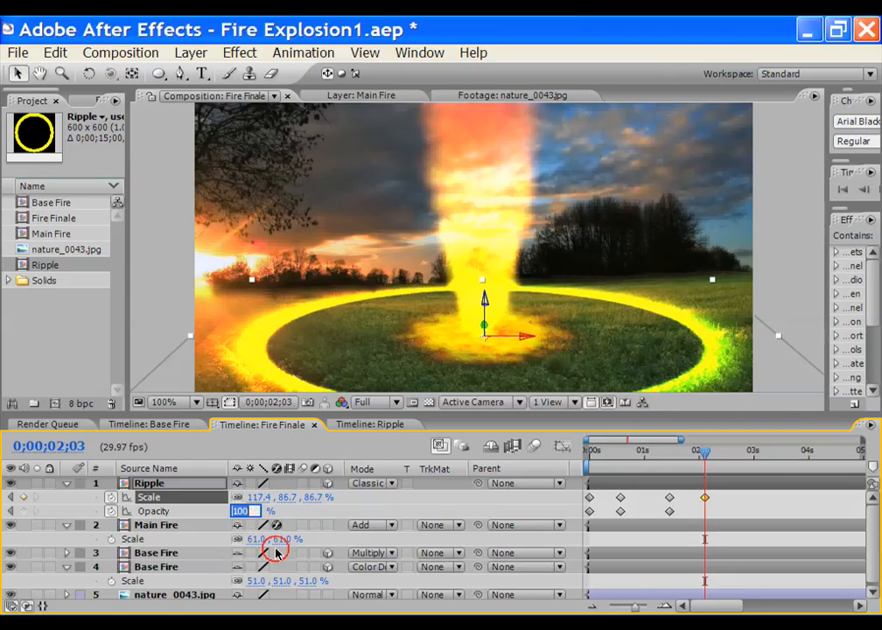
pyautogui.write('0')
pyautogui.press('Return')
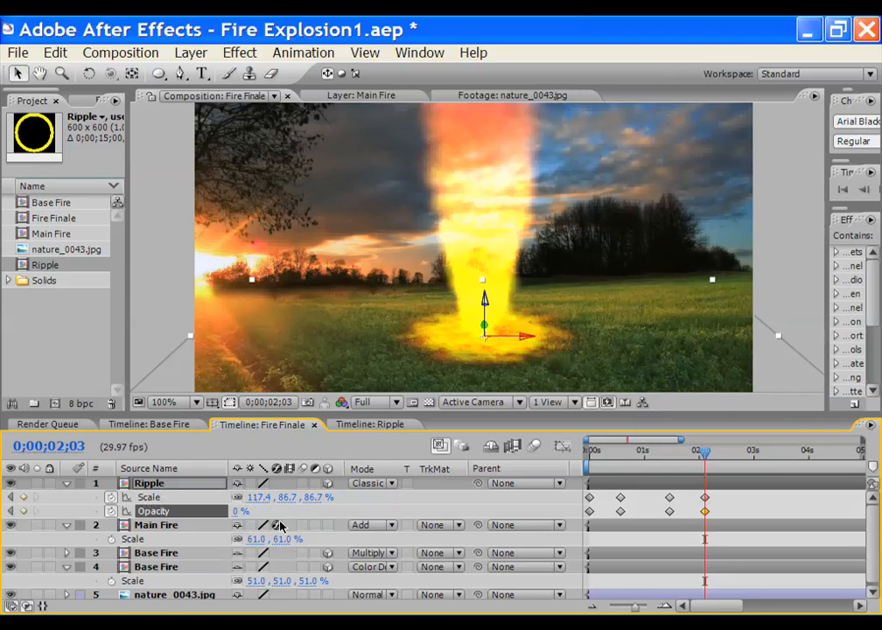
pyautogui.moveTo(704, 453); pyautogui.dragTo(586, 452)
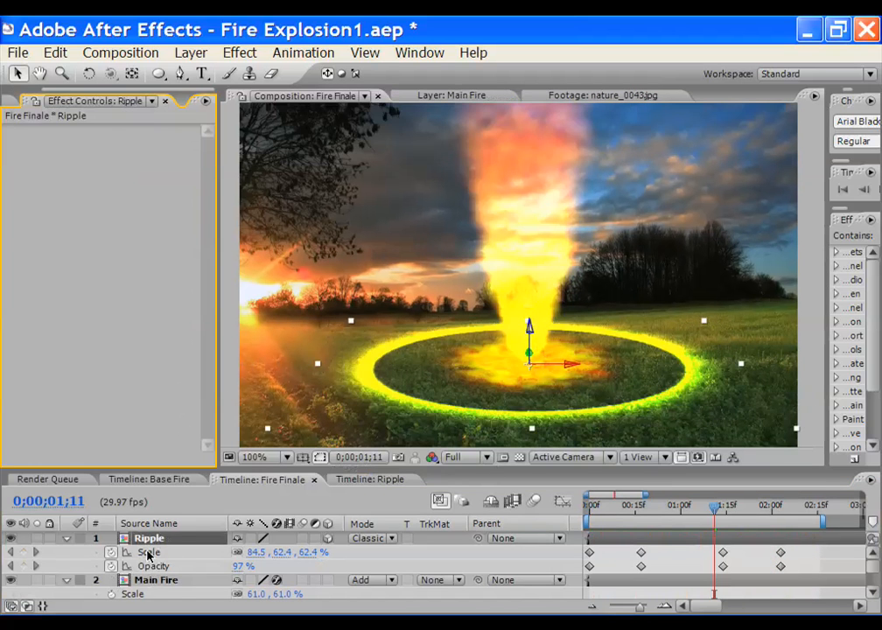
pyautogui.click(67, 539)
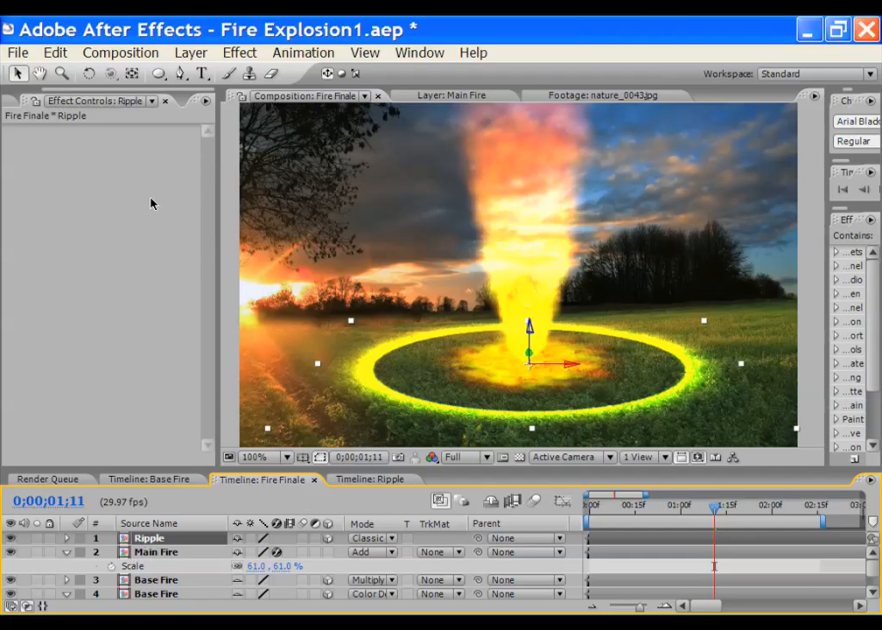
# Apply a Radial Blur to the Ripple layer with Type Zoom and Amount 20
pyautogui.click(240, 53)
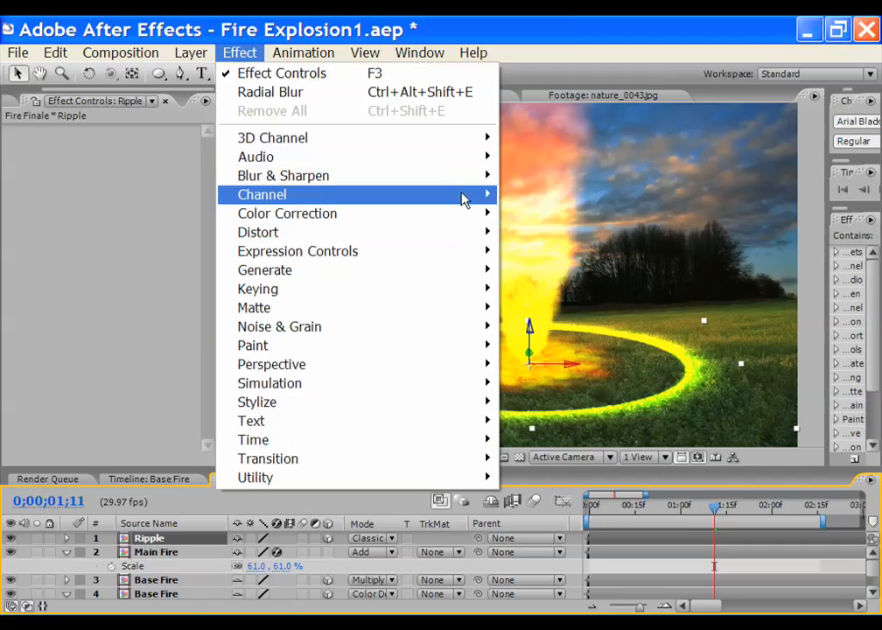
pyautogui.moveTo(463, 179)
pyautogui.click(565, 365)
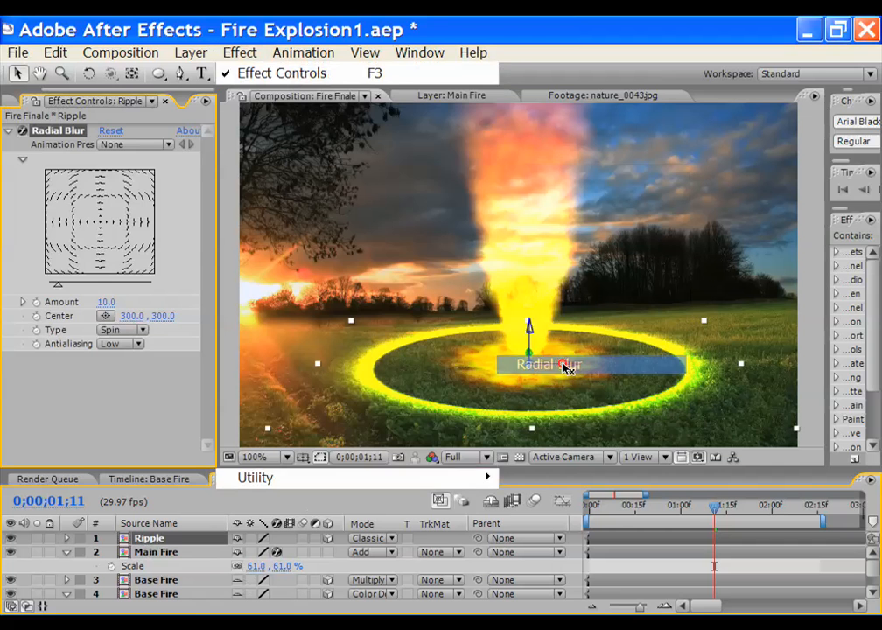
pyautogui.click(142, 330)
pyautogui.click(144, 359)
pyautogui.click(107, 302)
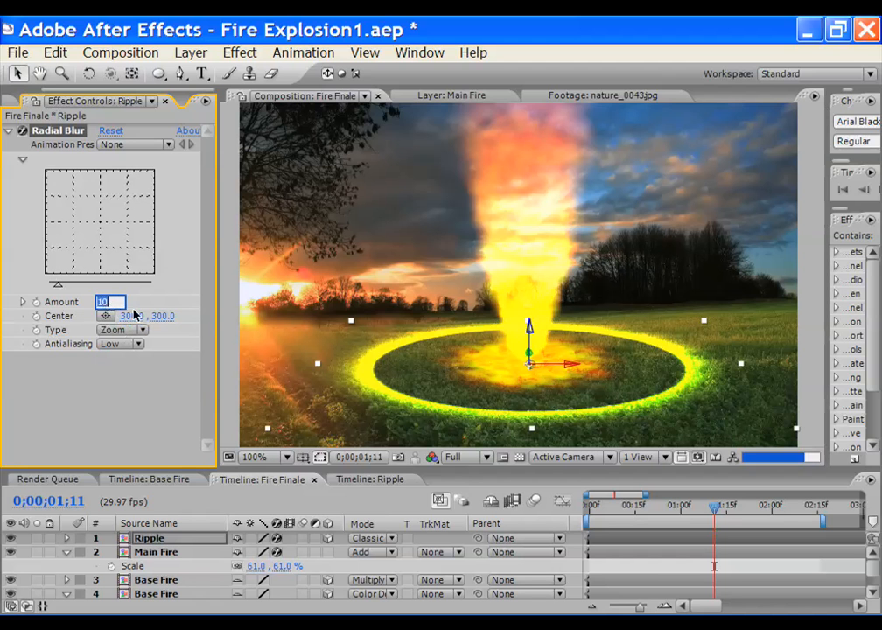
pyautogui.write('20')
pyautogui.press('Return')
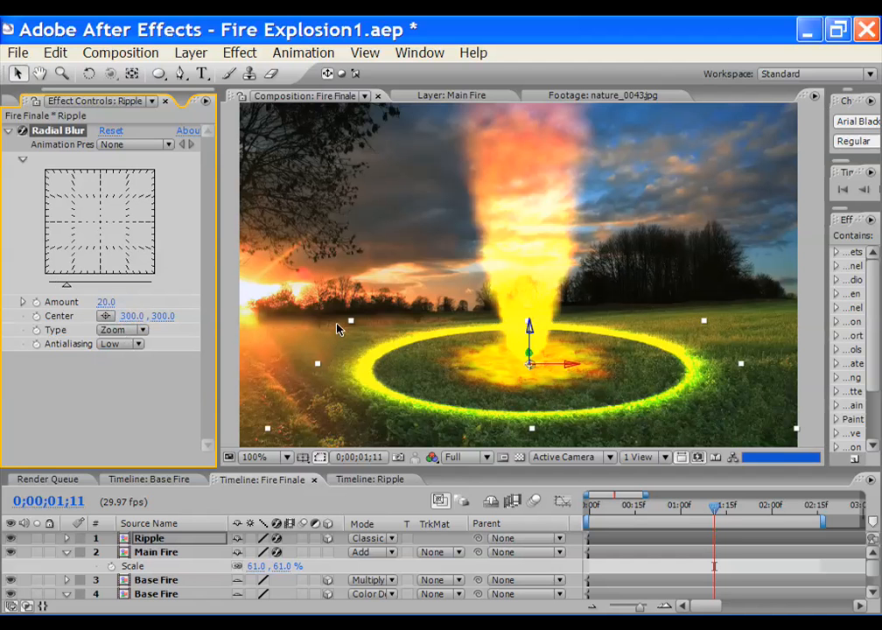
pyautogui.scroll(1, 393, 379)
pyautogui.scroll(-1, 429, 379)
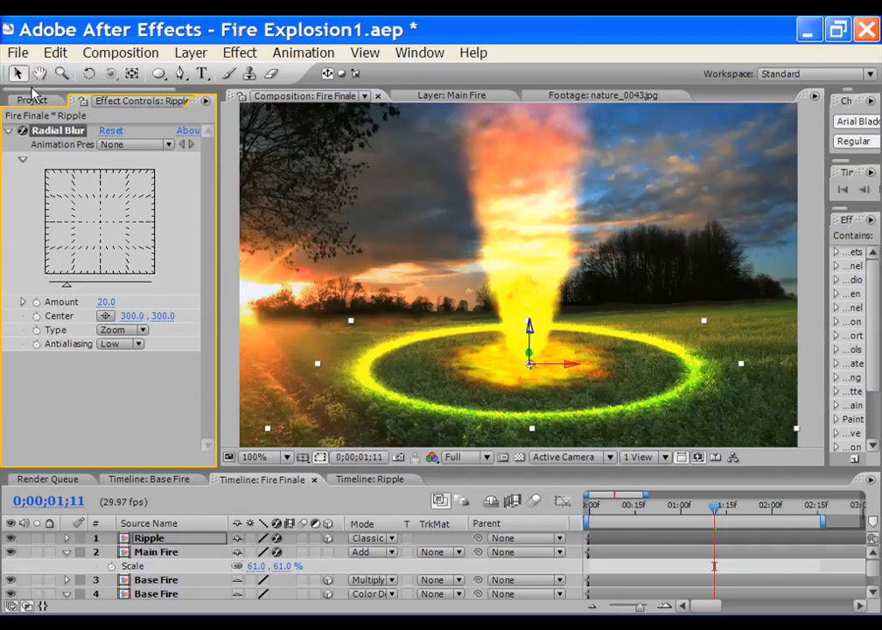
# Save the project from the Project panel with Ctrl+S
pyautogui.click(31, 100)
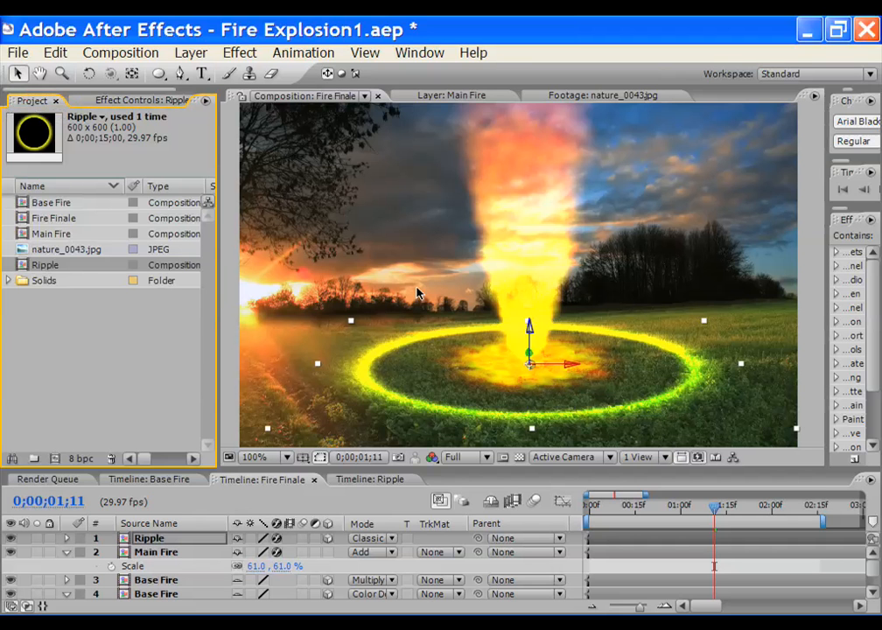
pyautogui.hotkey('ctrl', 's')
pyautogui.click(55, 210)
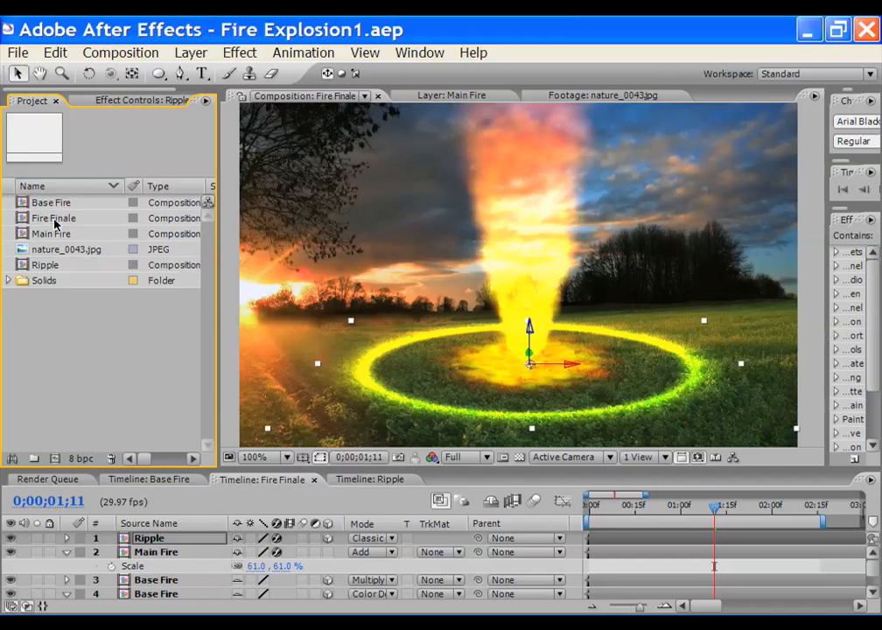
# Nest Fire Finale into a new Fire Finale 2 comp and show the nested layer's Position
pyautogui.click(55, 220)
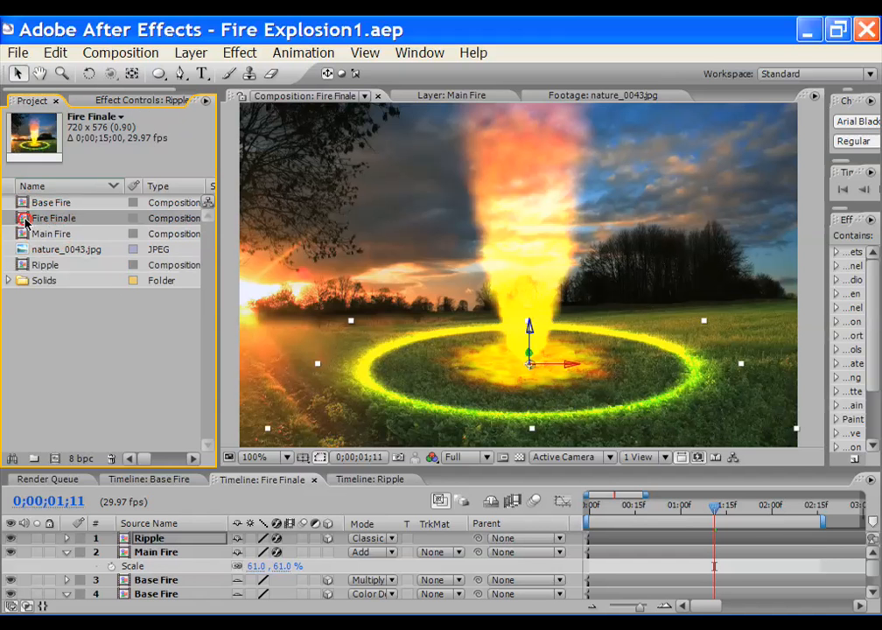
pyautogui.moveTo(26, 225); pyautogui.dragTo(54, 464)
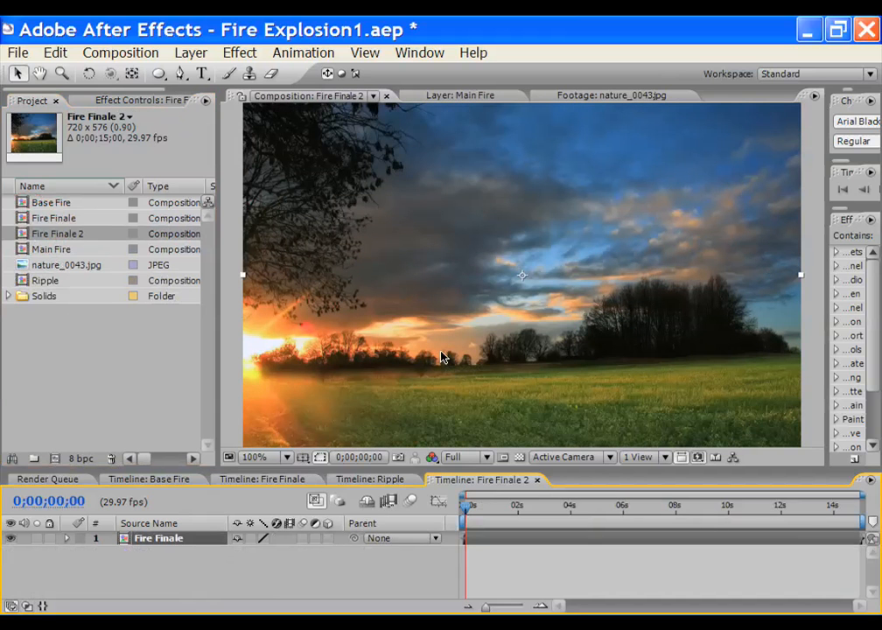
pyautogui.press('p')
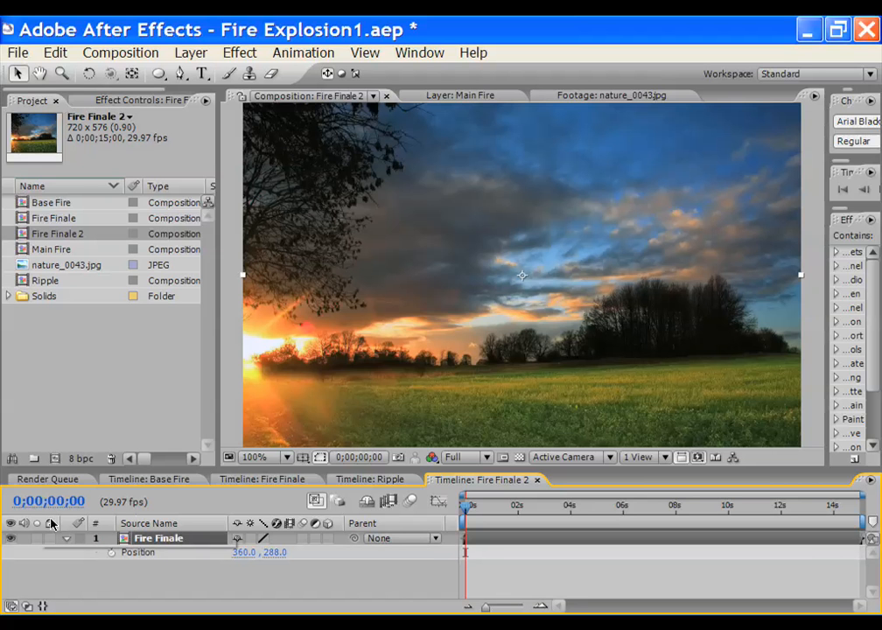
pyautogui.press(',')
pyautogui.press('/')
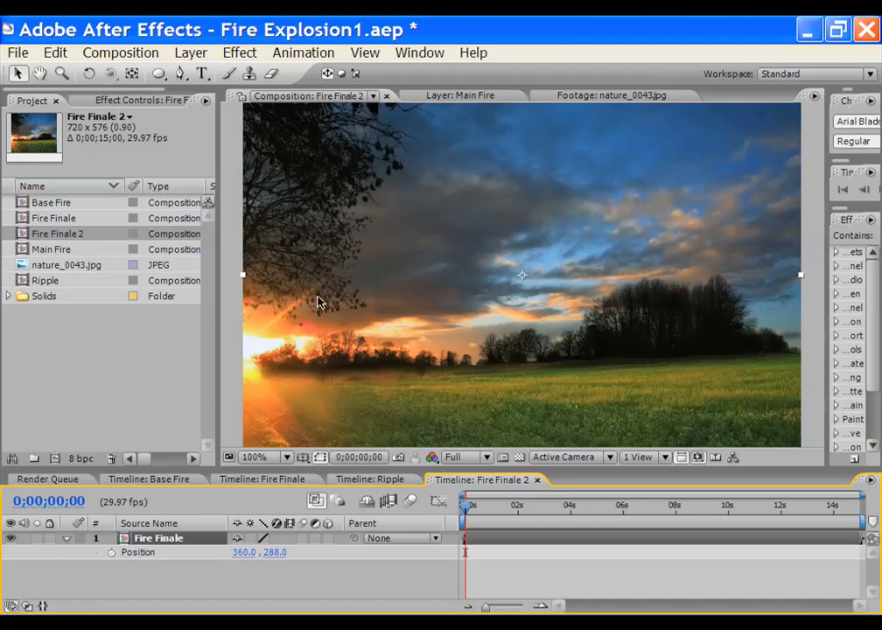
# Add a Slider Control named shakepos to the Fire Finale layer
pyautogui.click(239, 53)
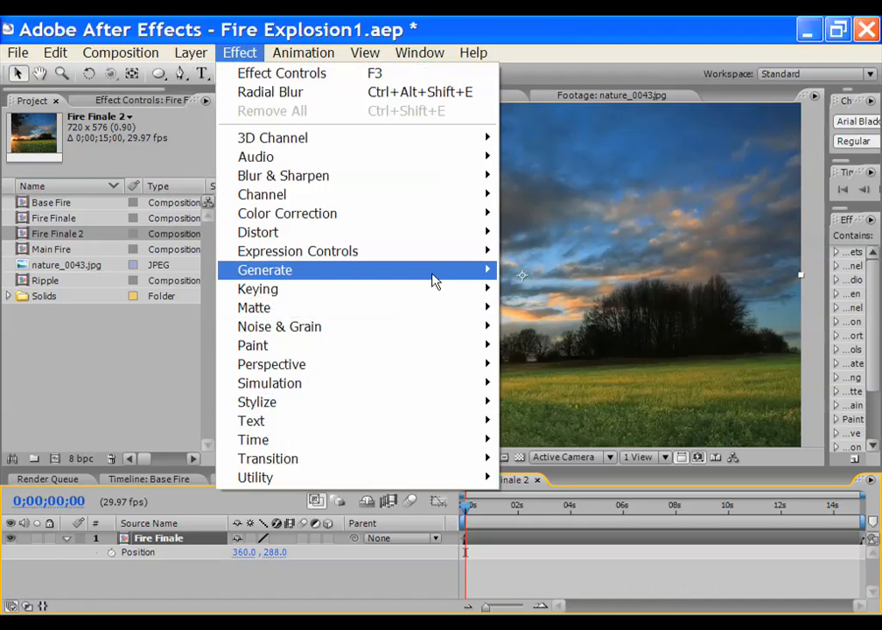
pyautogui.moveTo(441, 252)
pyautogui.click(592, 349)
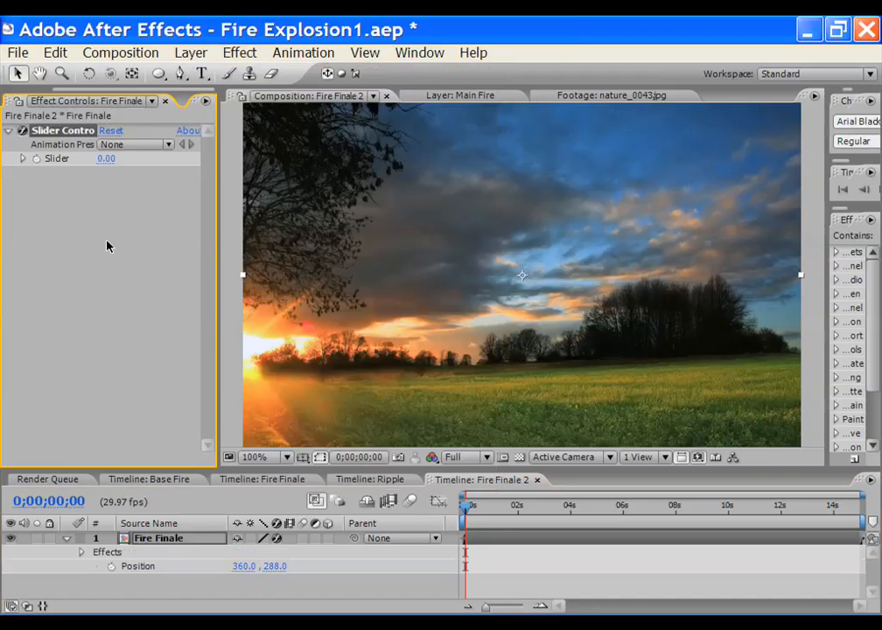
pyautogui.press('Return')
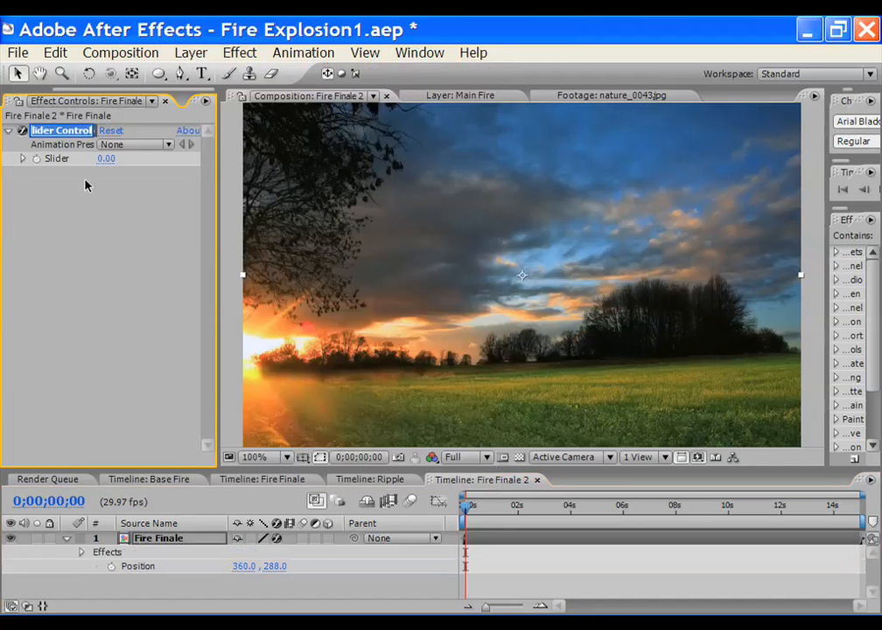
pyautogui.write('shakepos')
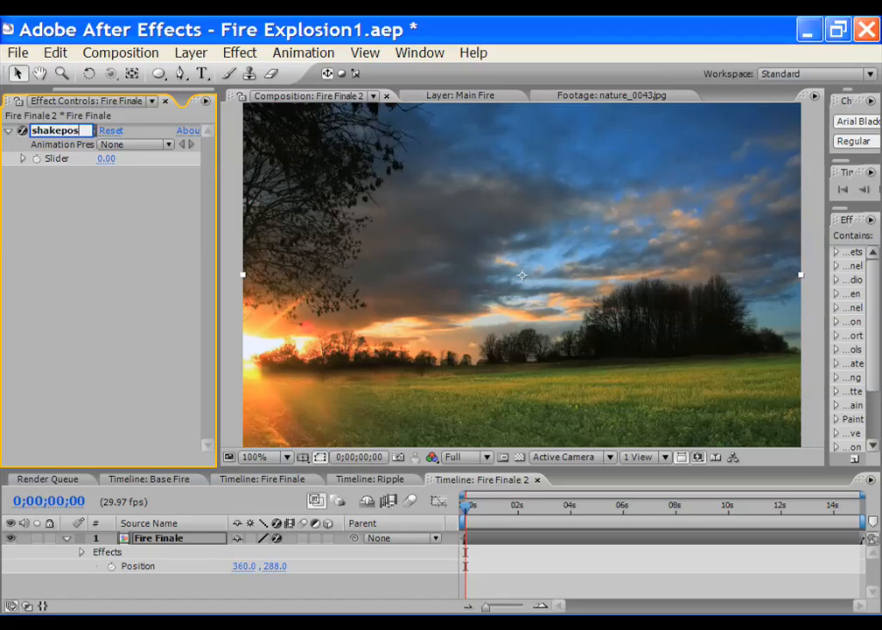
pyautogui.press('Return')
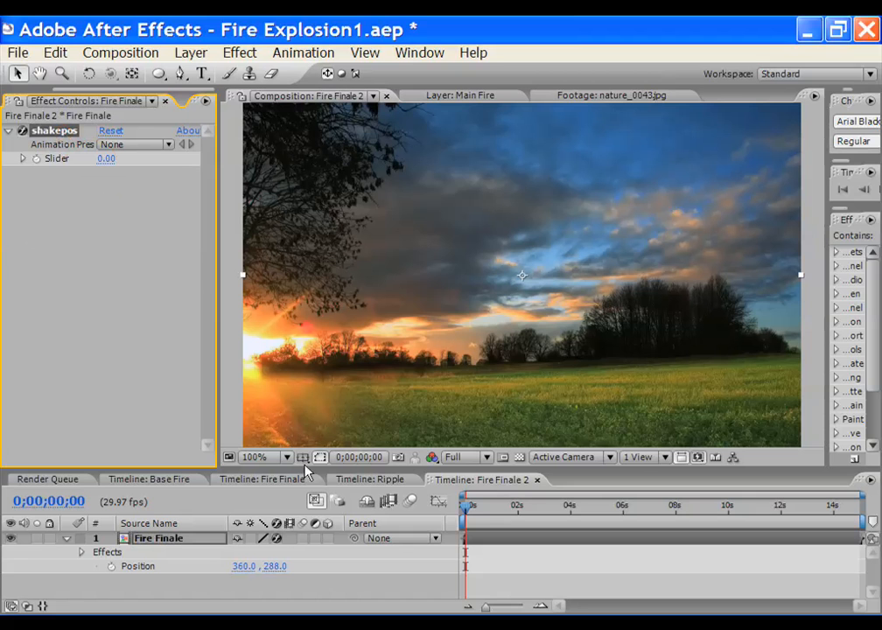
pyautogui.moveTo(302, 466); pyautogui.dragTo(302, 480)
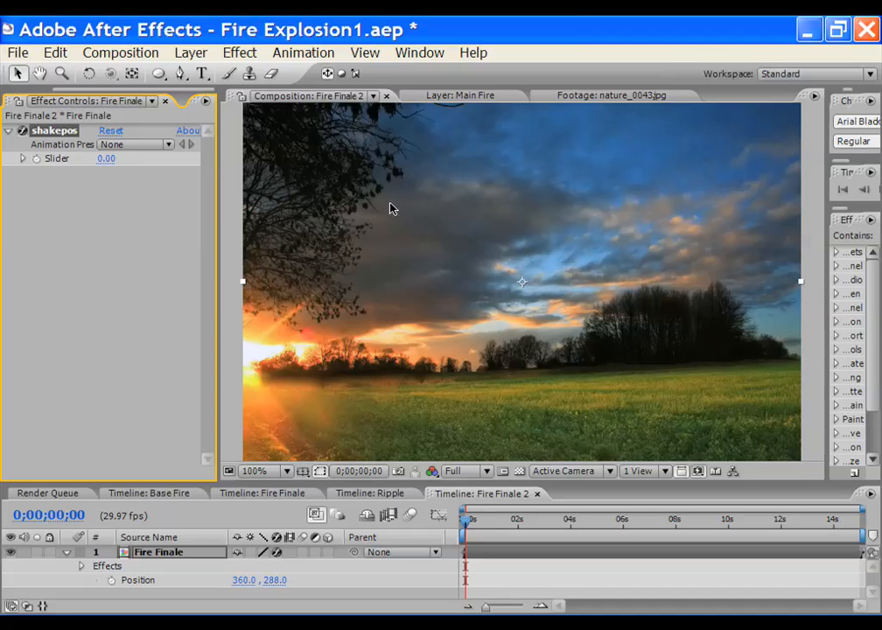
# Add a second Slider Control, initially naming it shakepos
pyautogui.click(234, 55)
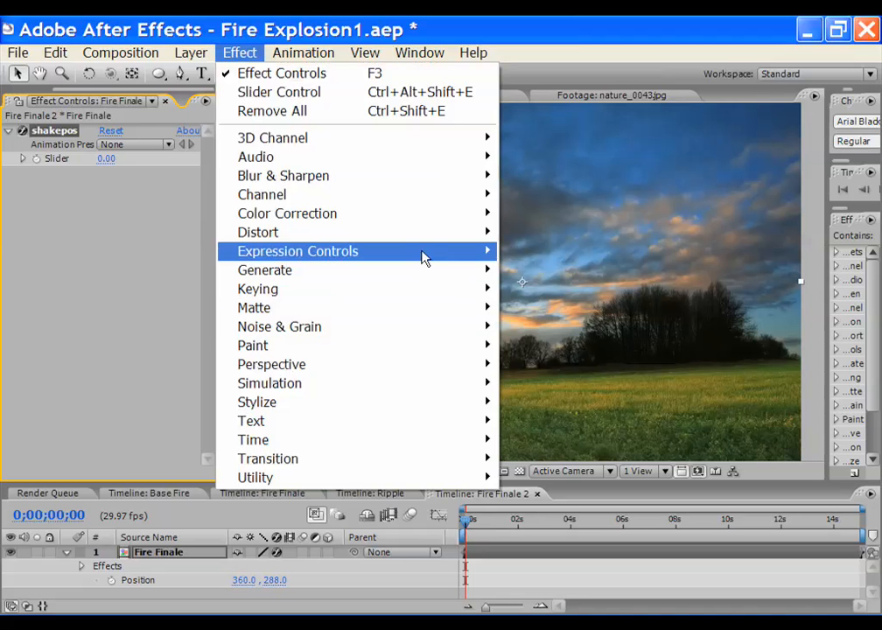
pyautogui.moveTo(424, 256)
pyautogui.click(596, 344)
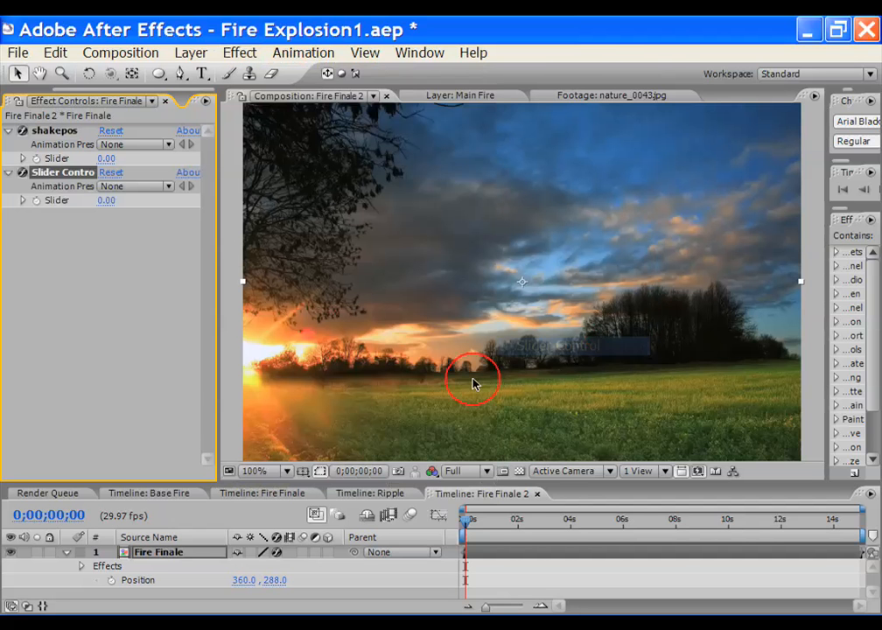
pyautogui.click(77, 176)
pyautogui.press('Return')
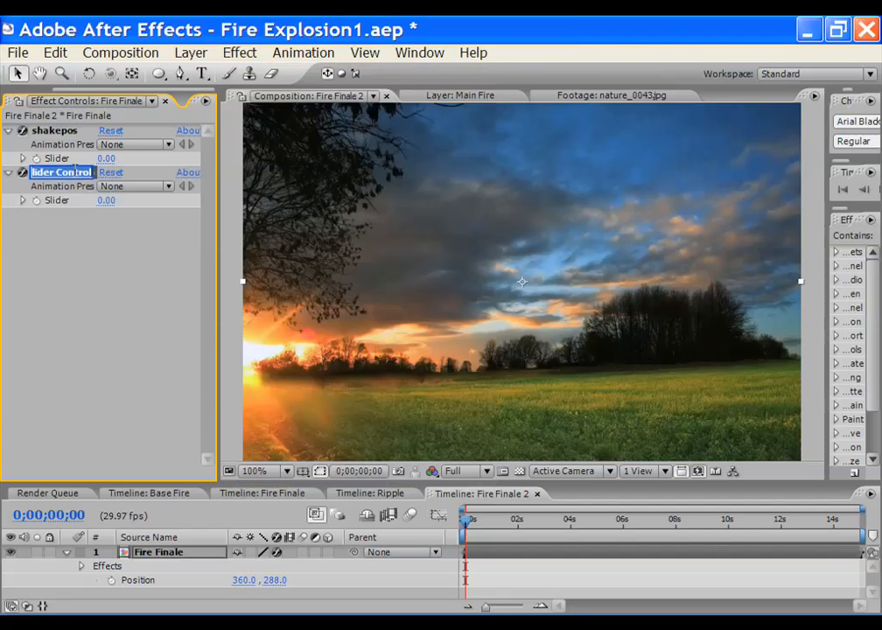
pyautogui.write('shak')
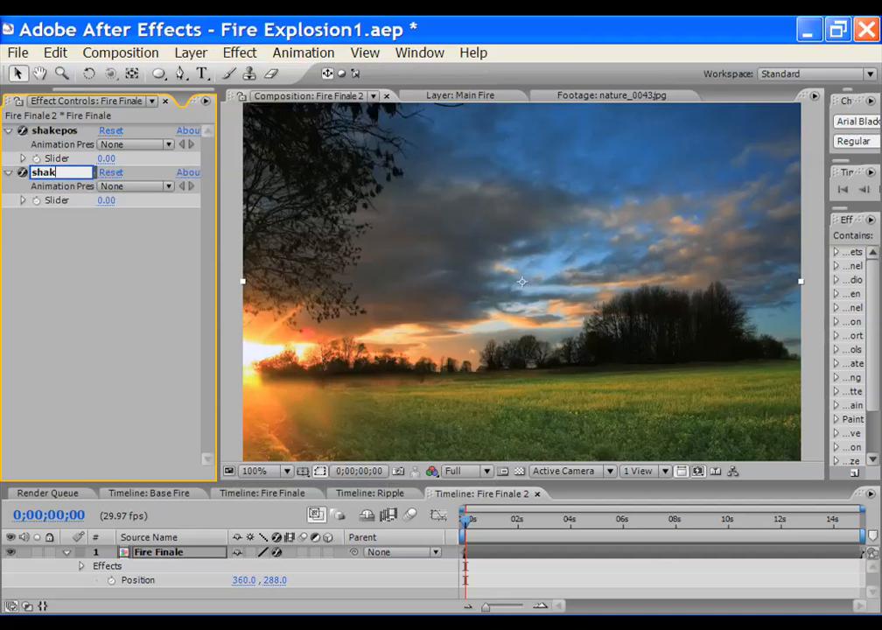
pyautogui.write('epos')
pyautogui.press('Return')
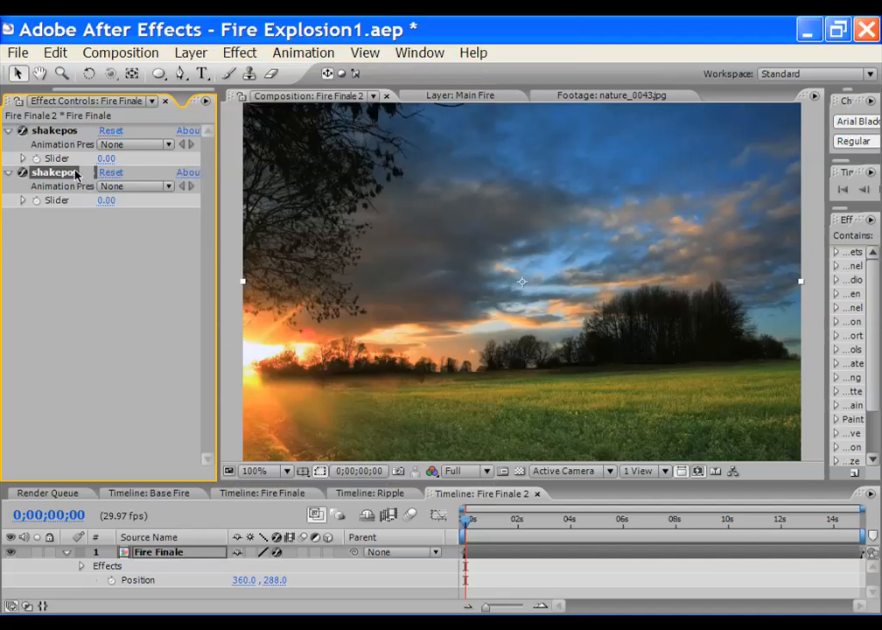
# Rename the second slider to shakerot and dock the Ripple timeline below the viewer
pyautogui.press('Return')
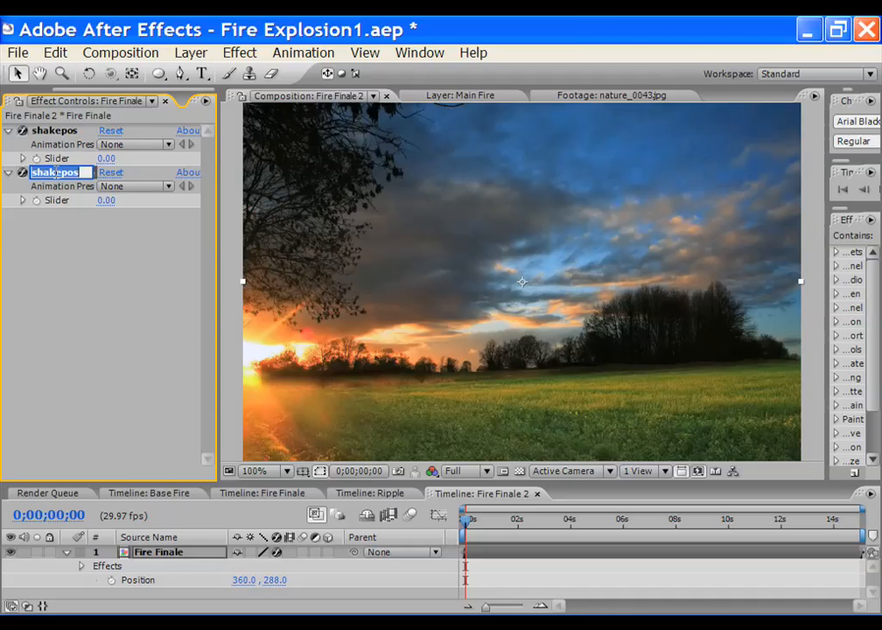
pyautogui.click(57, 173)
pyautogui.press('BackSpace')
pyautogui.press('BackSpace')
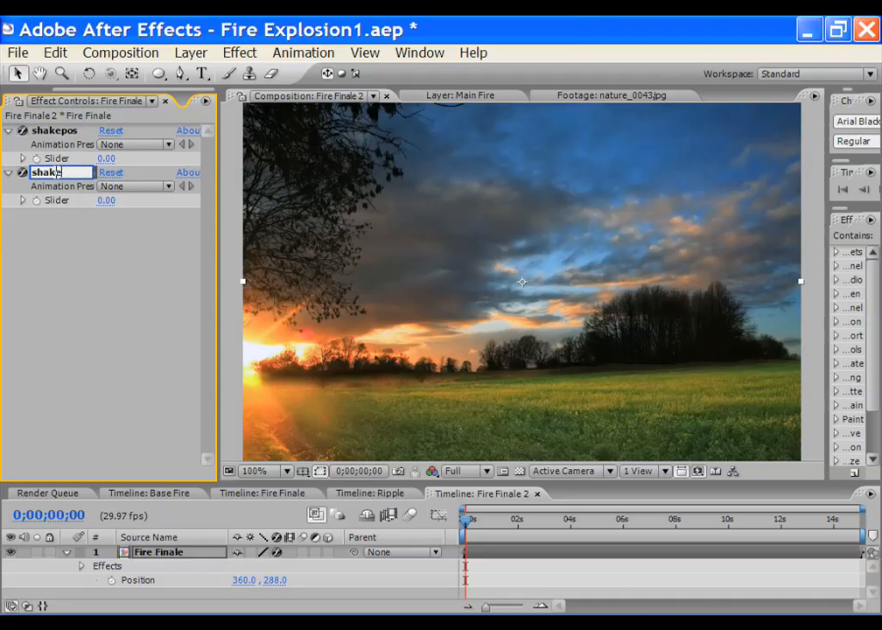
pyautogui.write('rot')
pyautogui.press('Return')
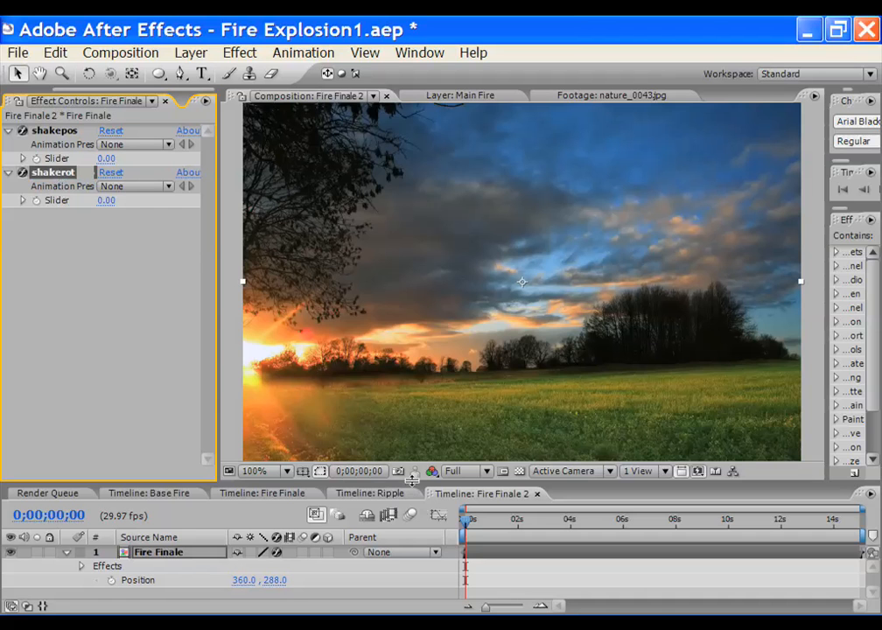
pyautogui.moveTo(370, 493); pyautogui.dragTo(359, 404)
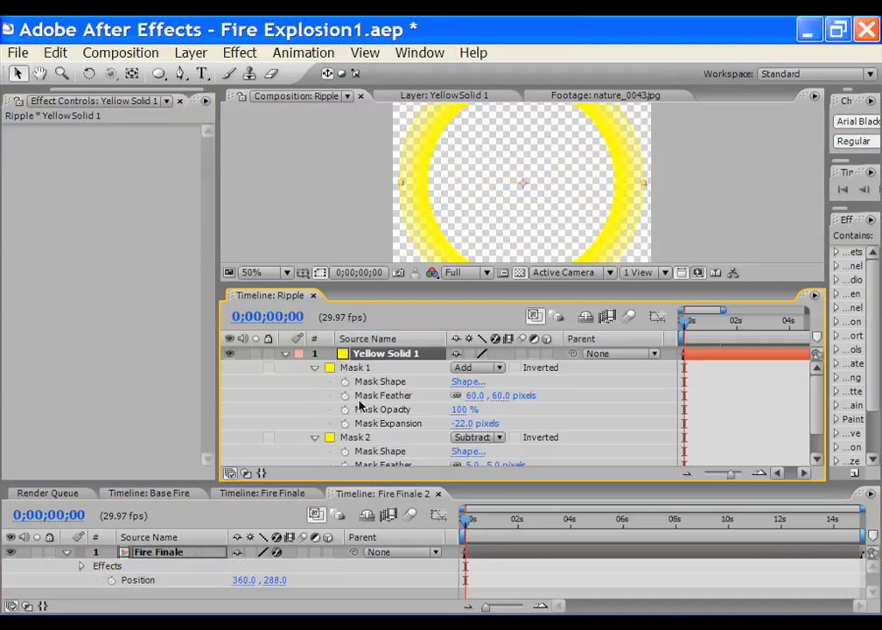
# In Fire Finale 2 at 0;00;01;09, show only the Fire Finale layer's Position and Rotation
pyautogui.click(274, 499)
pyautogui.click(357, 493)
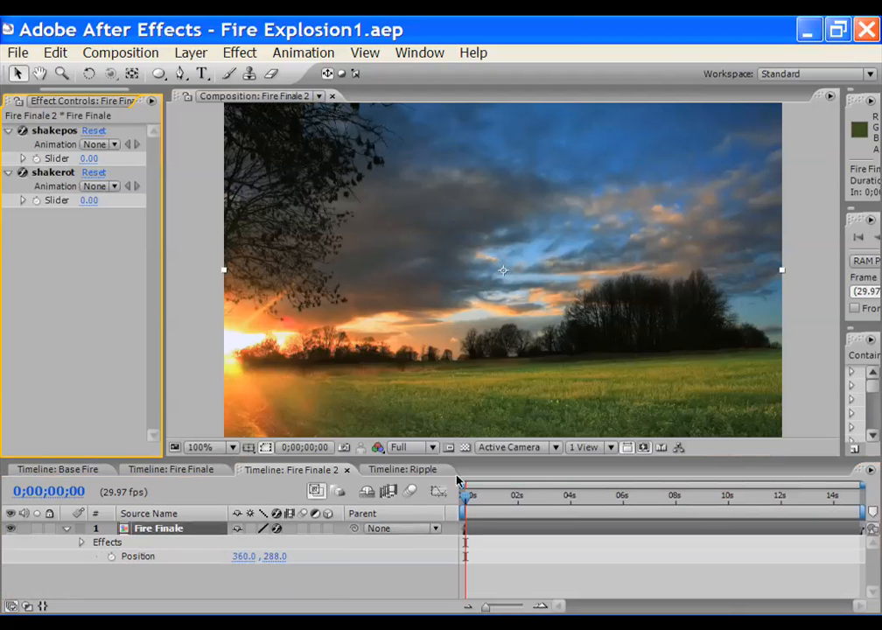
pyautogui.moveTo(462, 499); pyautogui.dragTo(500, 500)
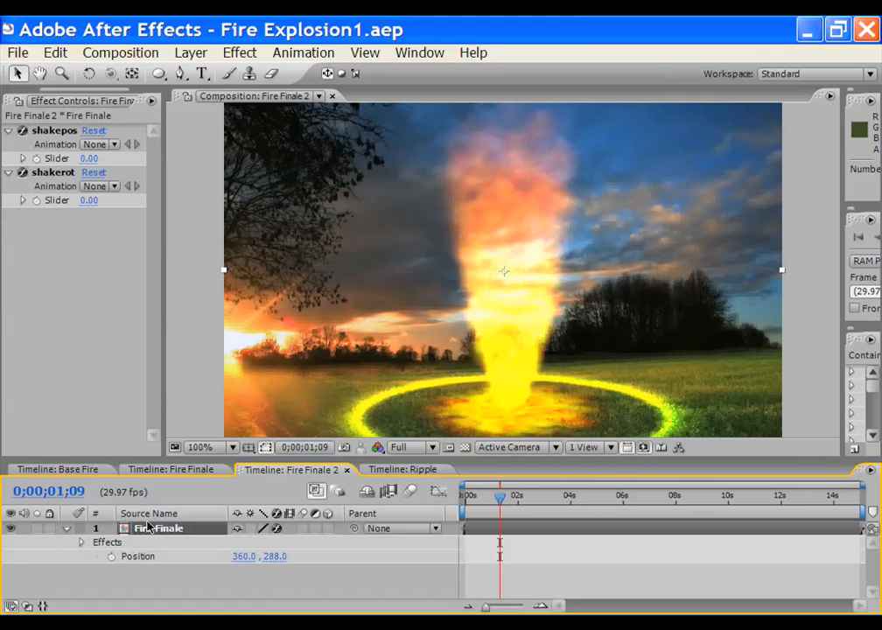
pyautogui.hotkey('shift', 'r')
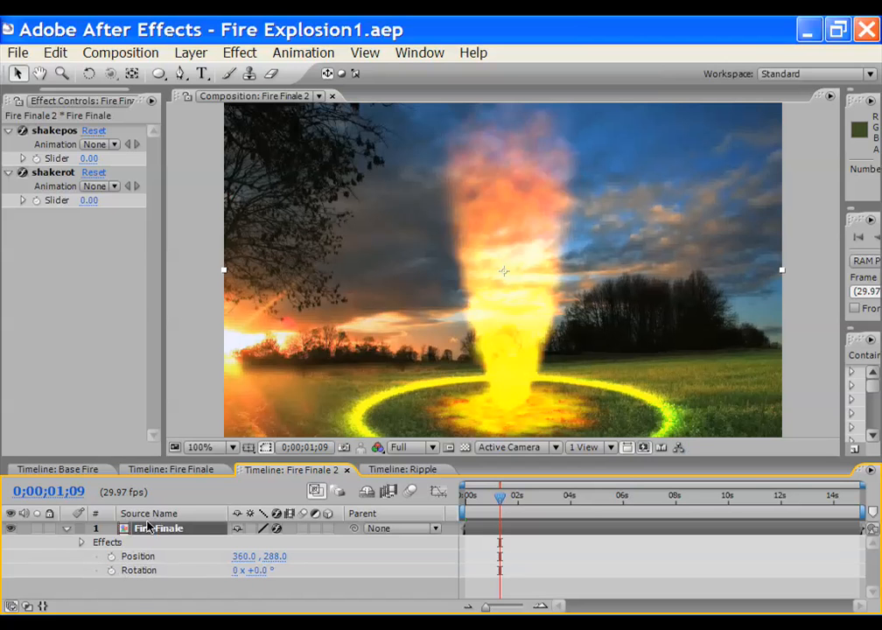
pyautogui.click(67, 528)
pyautogui.click(168, 553)
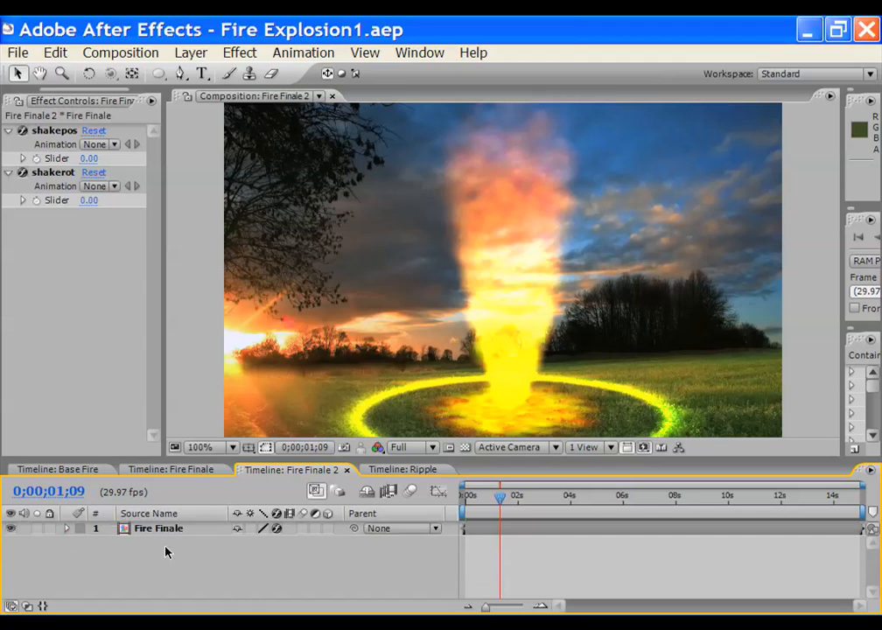
pyautogui.click(160, 529)
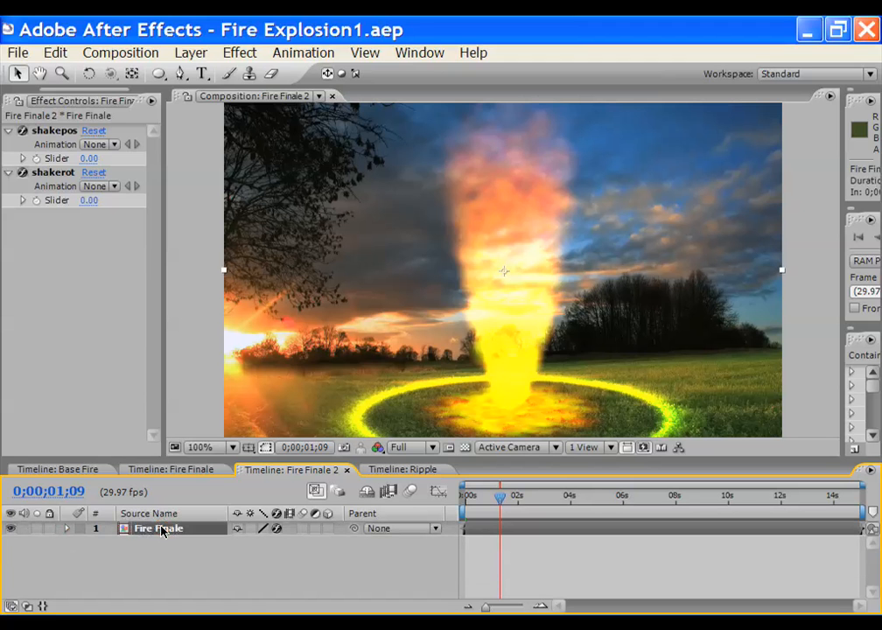
pyautogui.press('p')
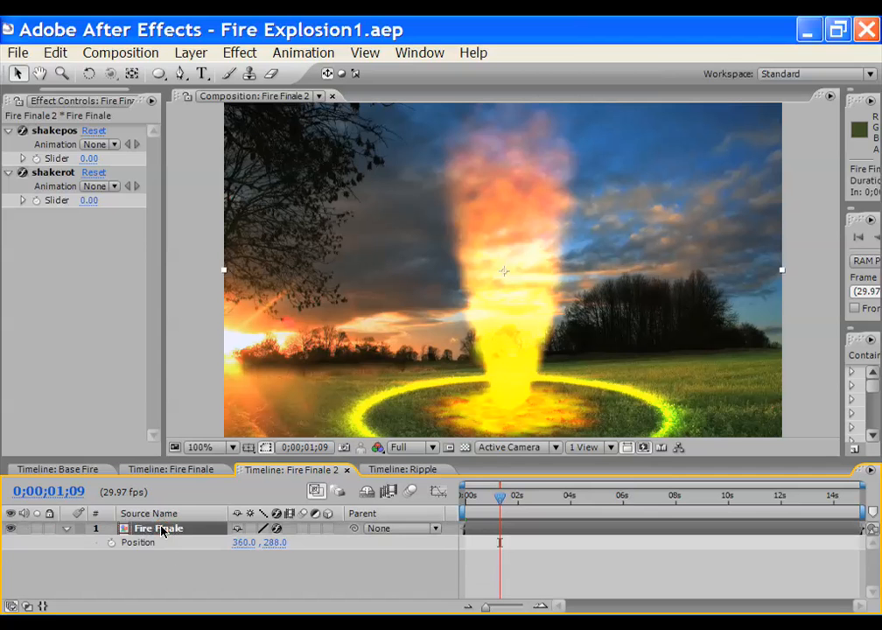
pyautogui.hotkey('shift', 'r')
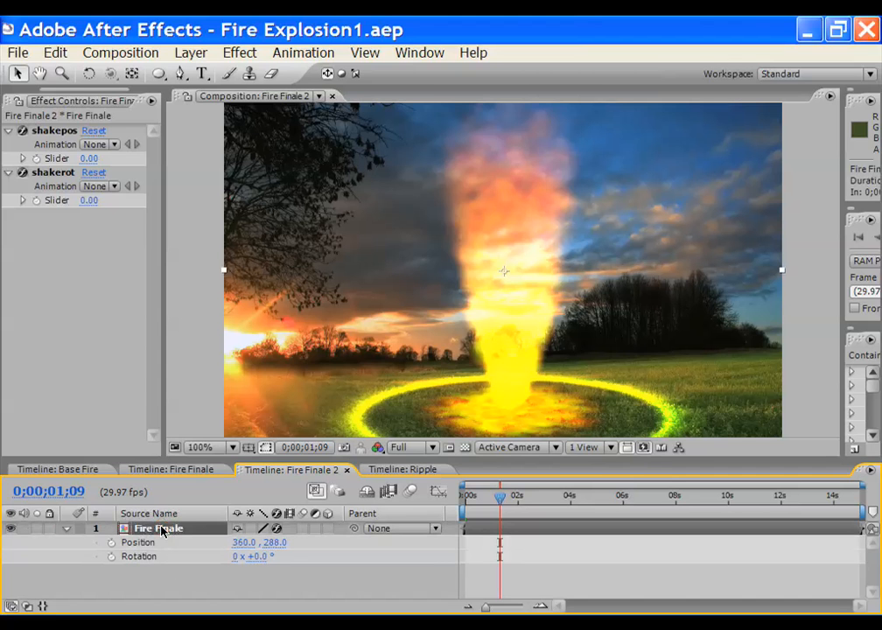
# Add an expression to the Fire Finale layer's Position and begin typing pshake
pyautogui.click(111, 543)
pyautogui.keyDown('alt'); pyautogui.click(113, 543); pyautogui.keyUp('alt')
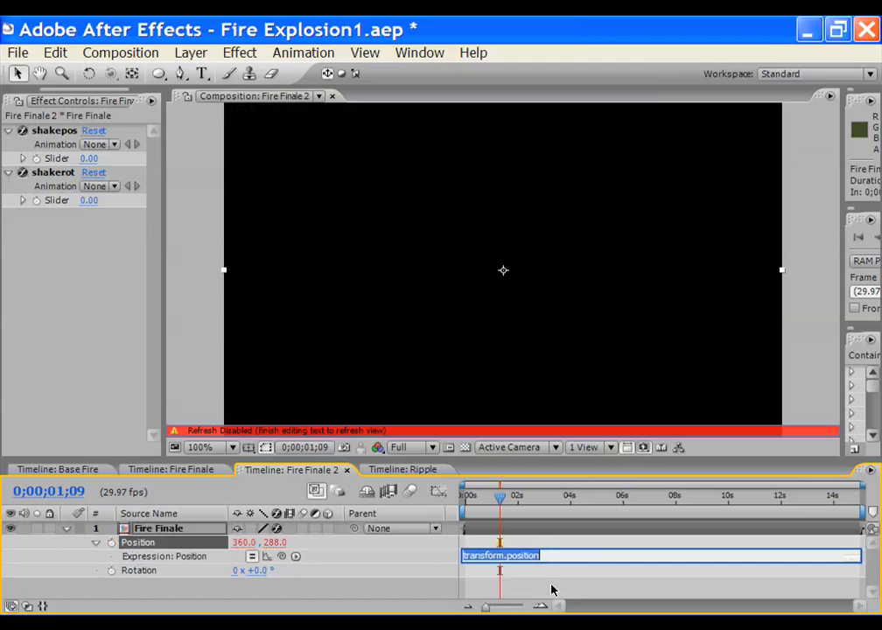
pyautogui.press('KP_Enter')
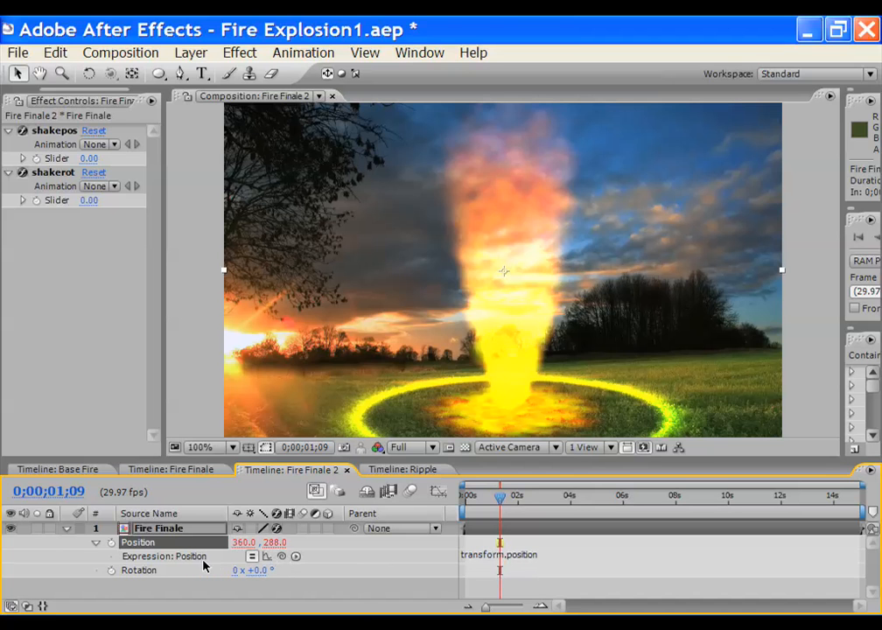
pyautogui.click(512, 555)
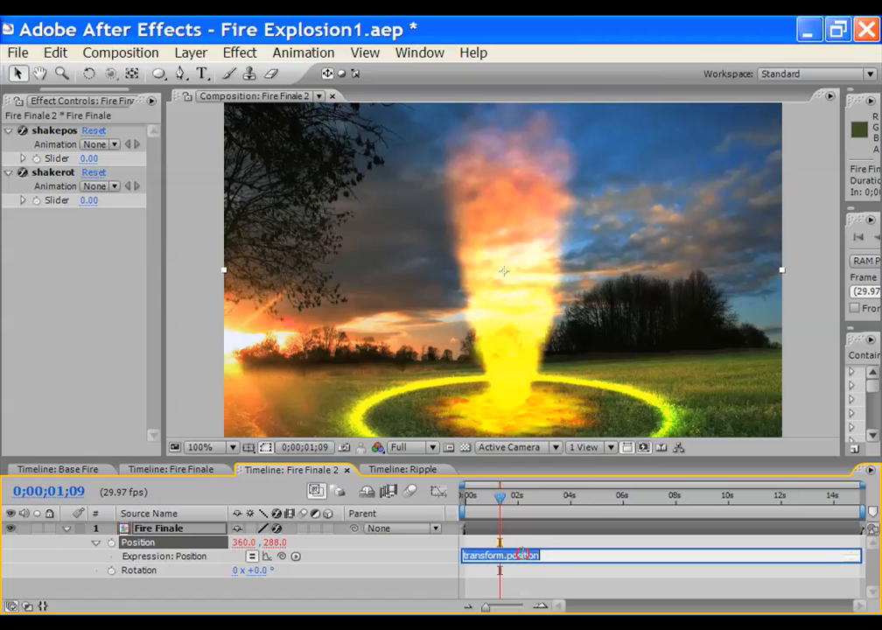
pyautogui.write('ps')
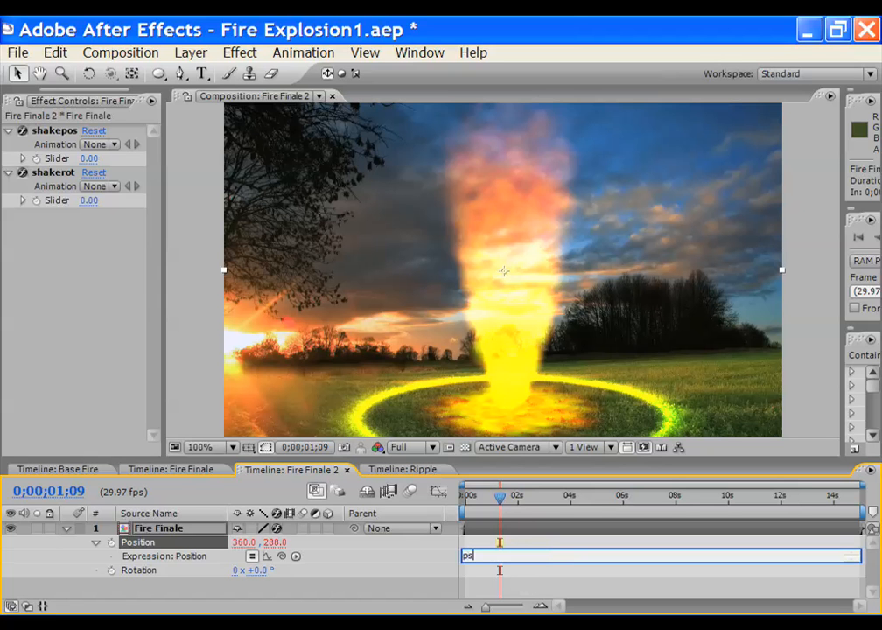
pyautogui.write('hake=')
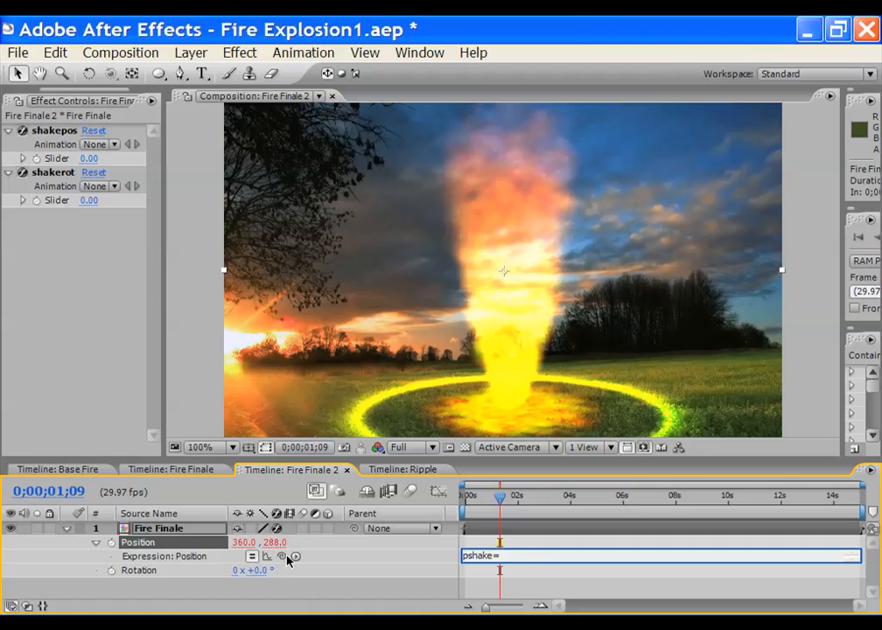
# Link the Position expression to the shakepos slider and add wiggle(5.5, pshake)
pyautogui.moveTo(282, 557)
pyautogui.mouseDown()
pyautogui.moveTo(56, 140)
pyautogui.moveTo(48, 156)
pyautogui.mouseUp()
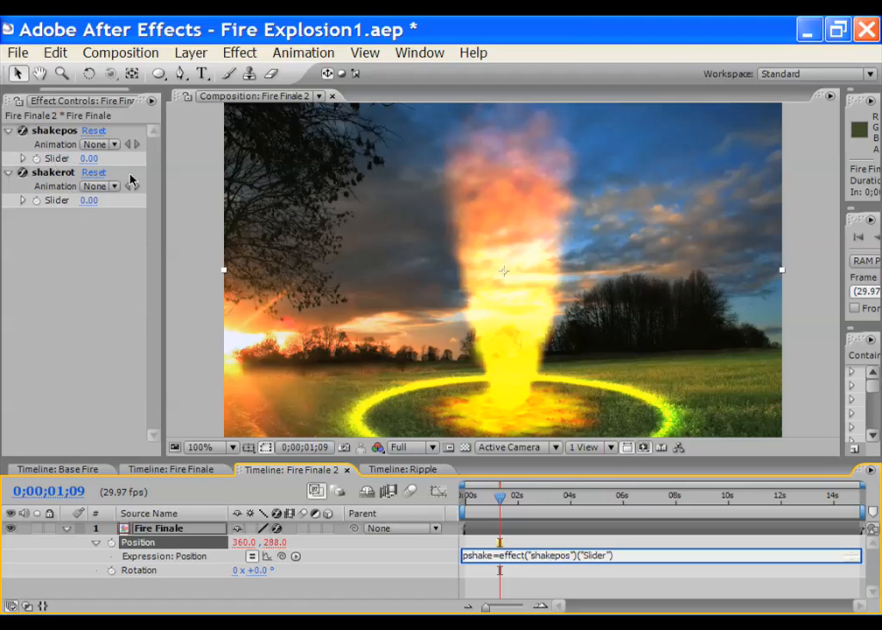
pyautogui.write(';')
pyautogui.press('Return')
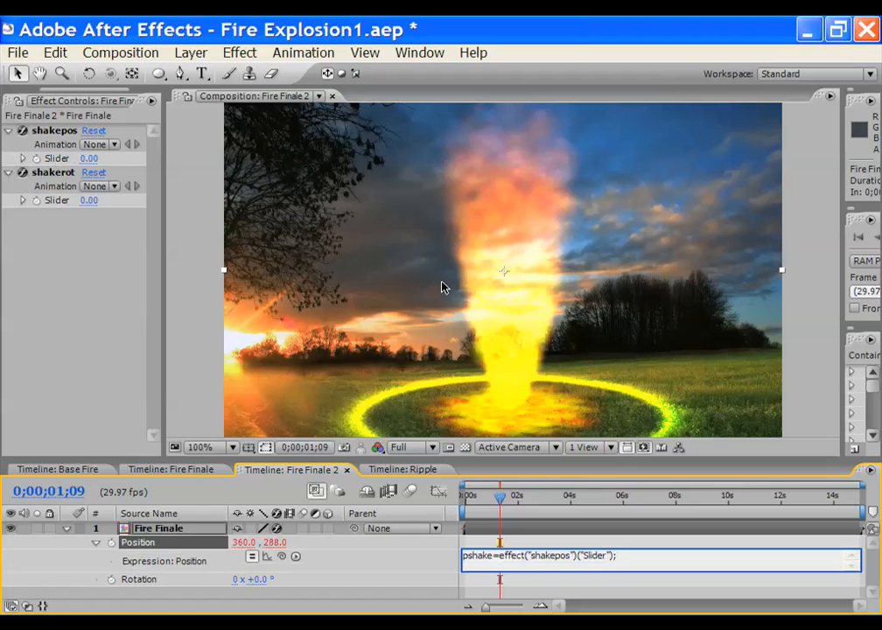
pyautogui.write('wiggl')
pyautogui.write('e(5.5, pshake')
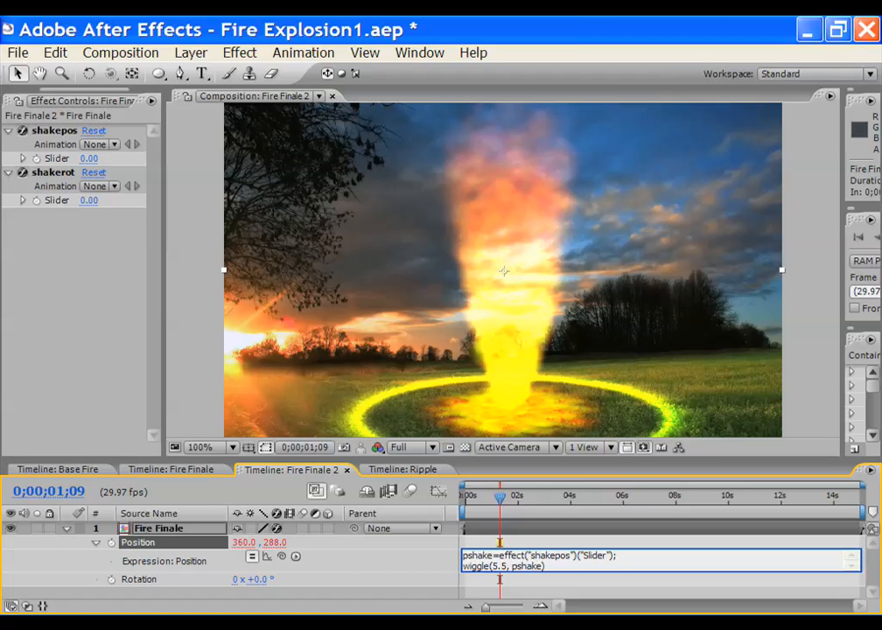
pyautogui.write(');')
# Commit the expression, preview the shake, and set the shakepos slider to 34
pyautogui.moveTo(497, 502); pyautogui.dragTo(534, 503)
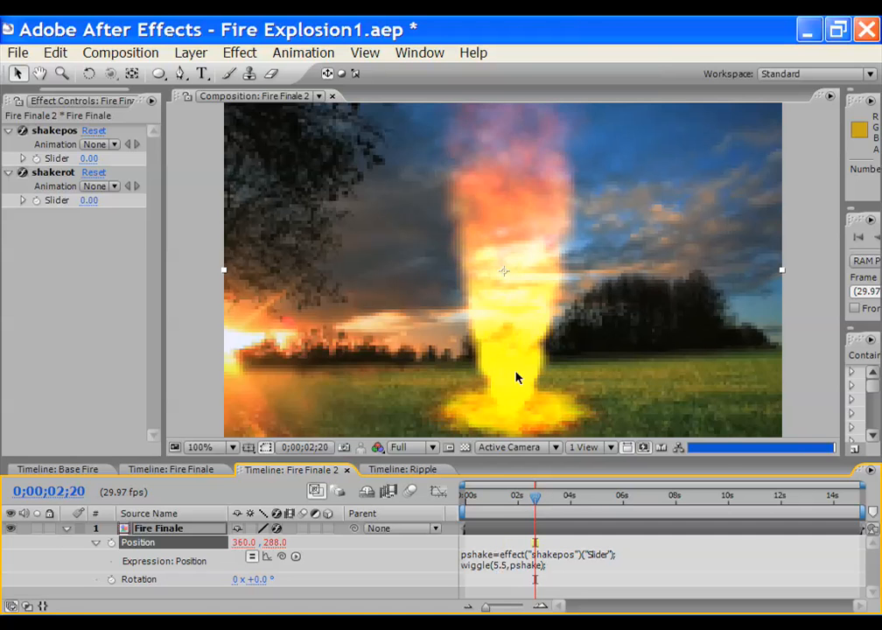
pyautogui.press(',')
pyautogui.press('.')
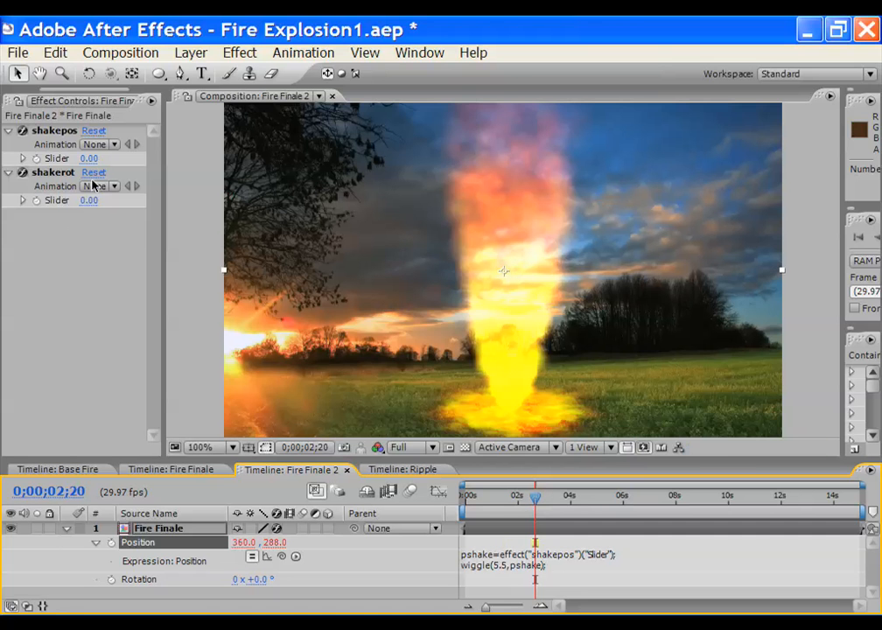
pyautogui.moveTo(86, 161); pyautogui.dragTo(123, 160)
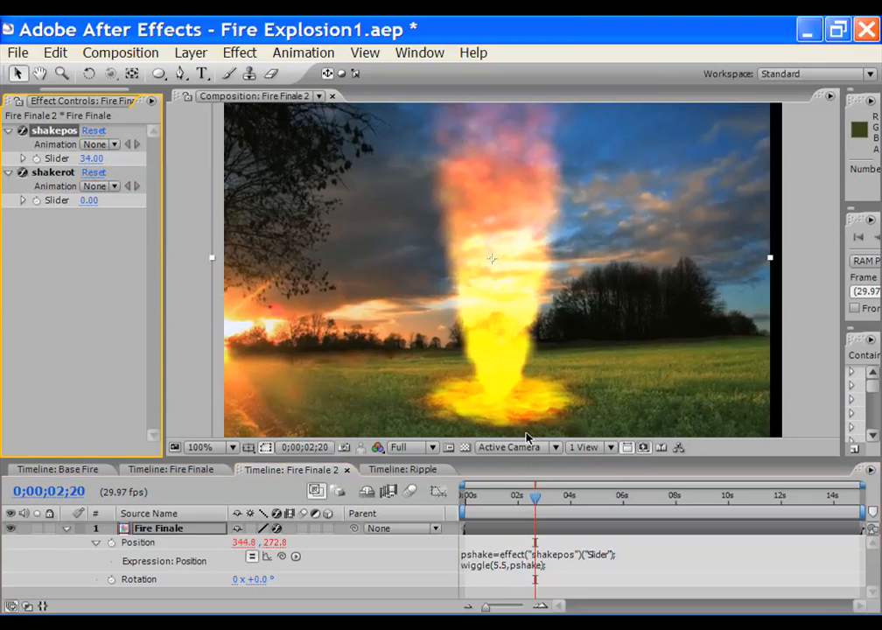
pyautogui.moveTo(533, 498); pyautogui.dragTo(567, 497)
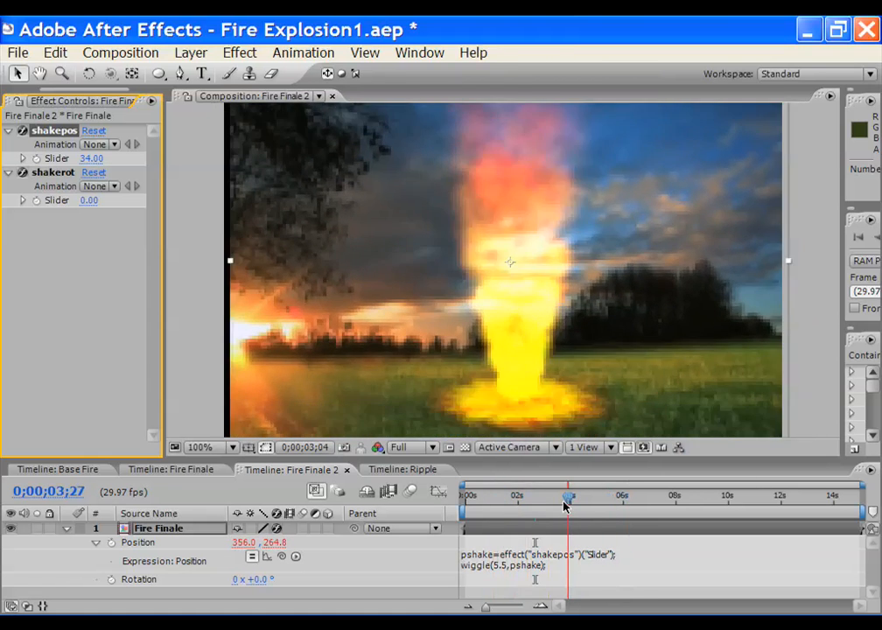
# Start a Rotation expression 'rshake=' linked to the shakerot slider, clearing the expression error warnings
pyautogui.keyDown('alt'); pyautogui.click(111, 581); pyautogui.keyUp('alt')
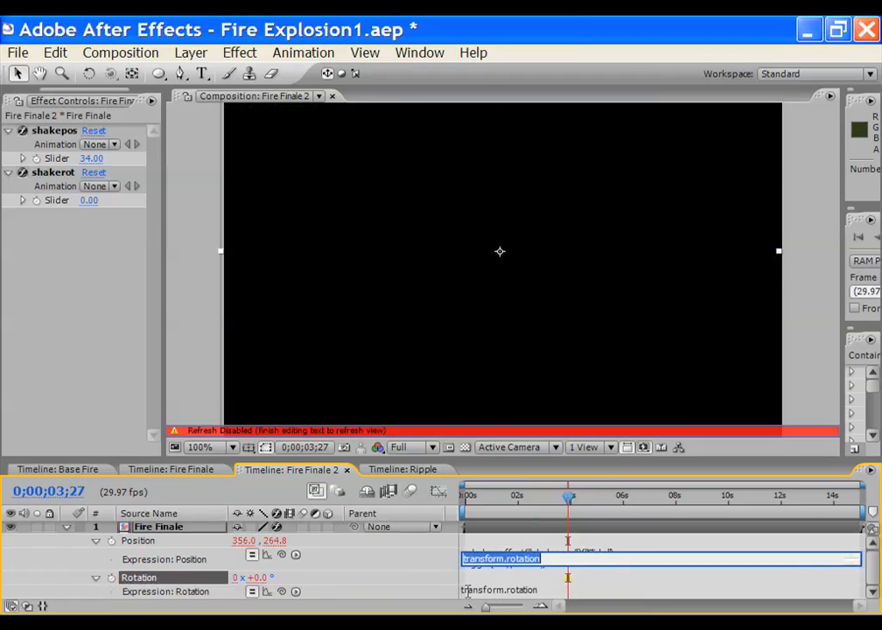
pyautogui.write('rshak')
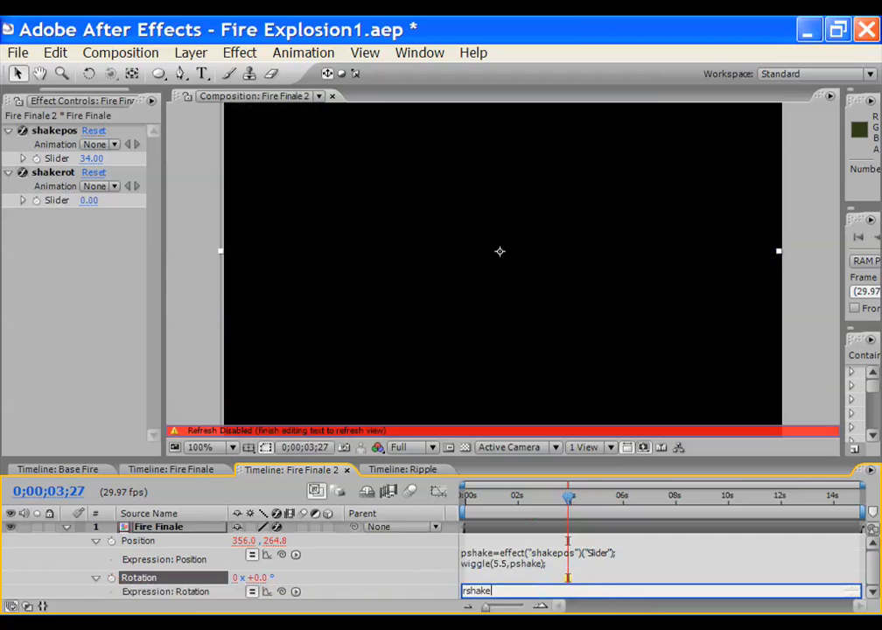
pyautogui.write('e')
pyautogui.write('=')
pyautogui.click(71, 239)
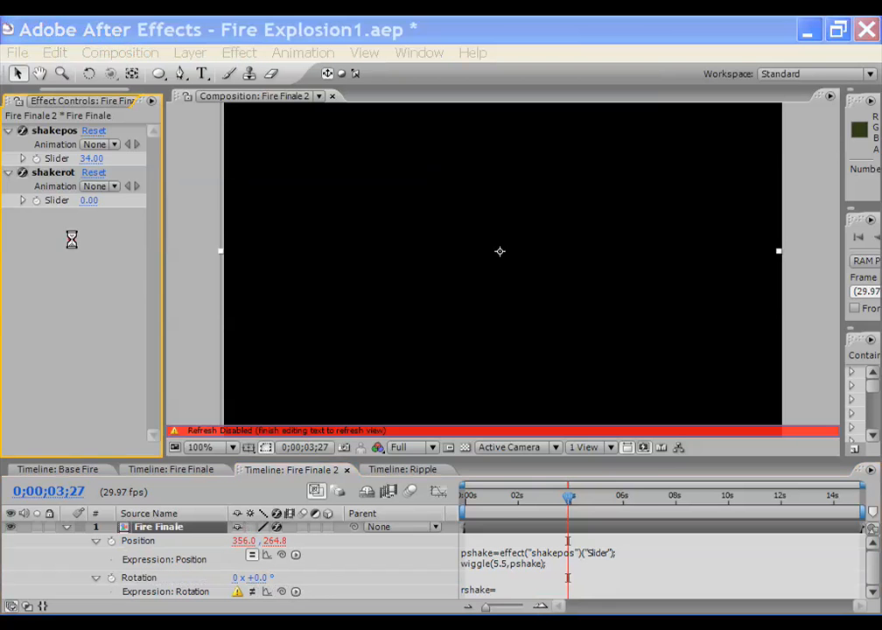
pyautogui.click(453, 433)
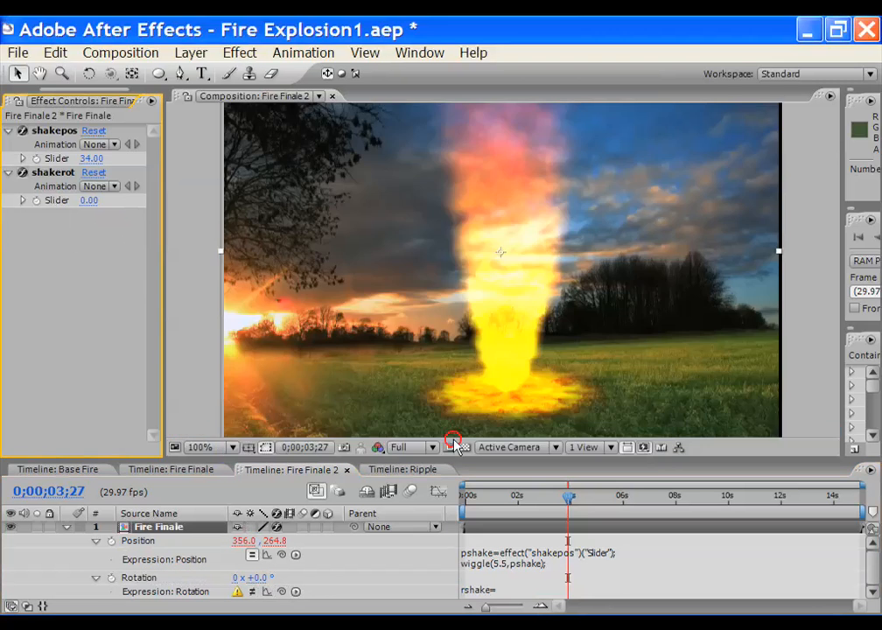
pyautogui.click(283, 593)
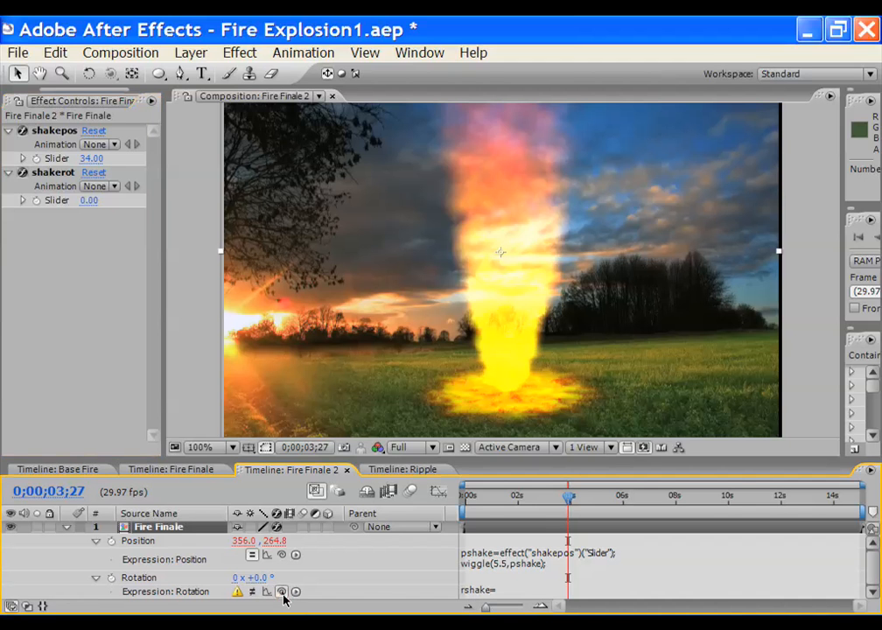
pyautogui.click(495, 591)
pyautogui.click(500, 592)
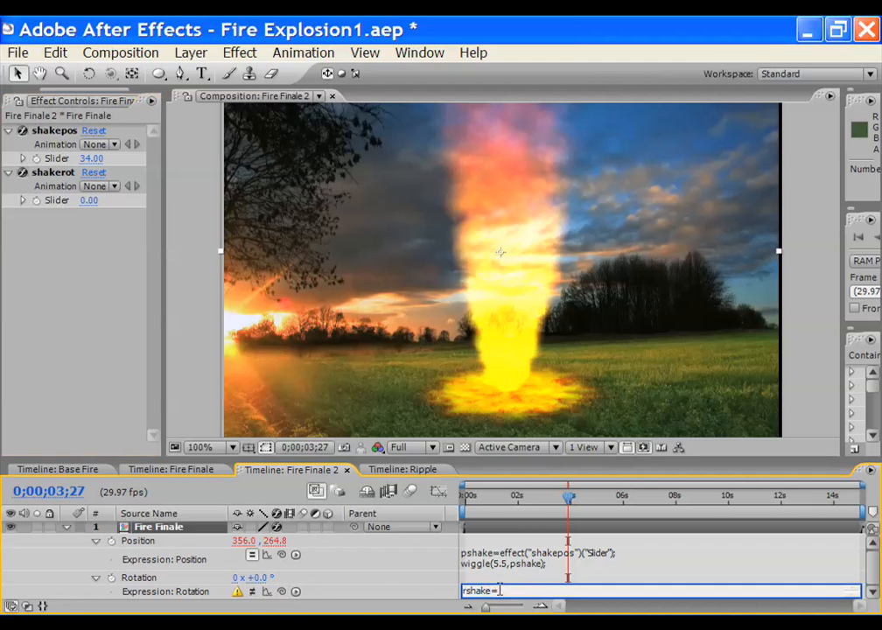
pyautogui.moveTo(281, 592); pyautogui.dragTo(87, 200)
pyautogui.click(440, 432)
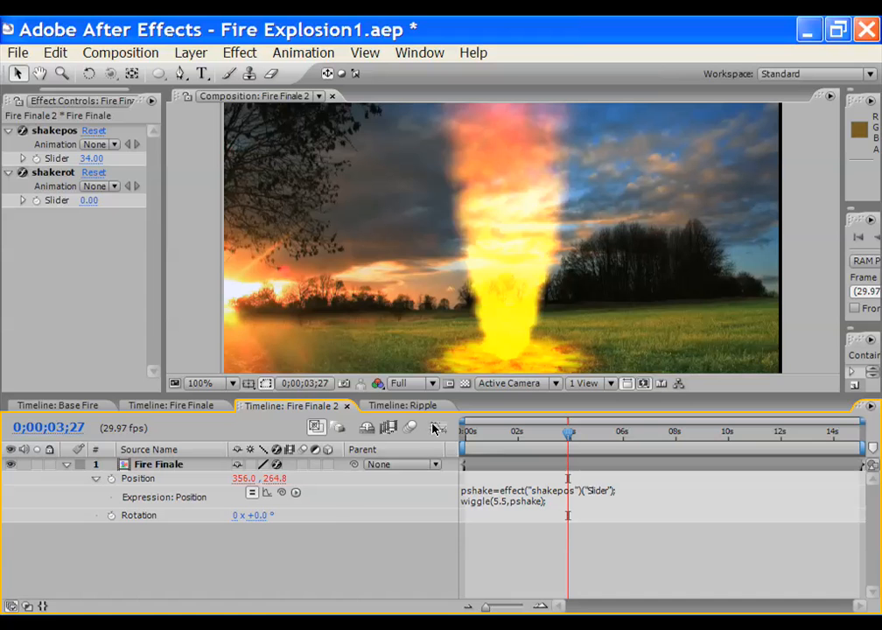
# Rewrite the Rotation expression as rshake from shakerot plus wiggle(0.25, rshake), then commit and preview
pyautogui.keyDown('alt'); pyautogui.click(110, 516); pyautogui.keyUp('alt')
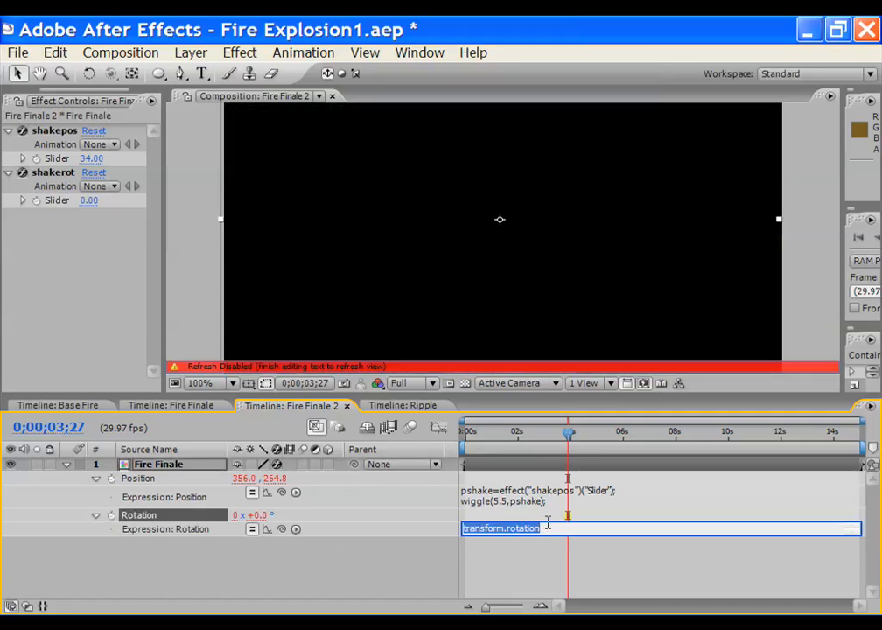
pyautogui.write('rsha')
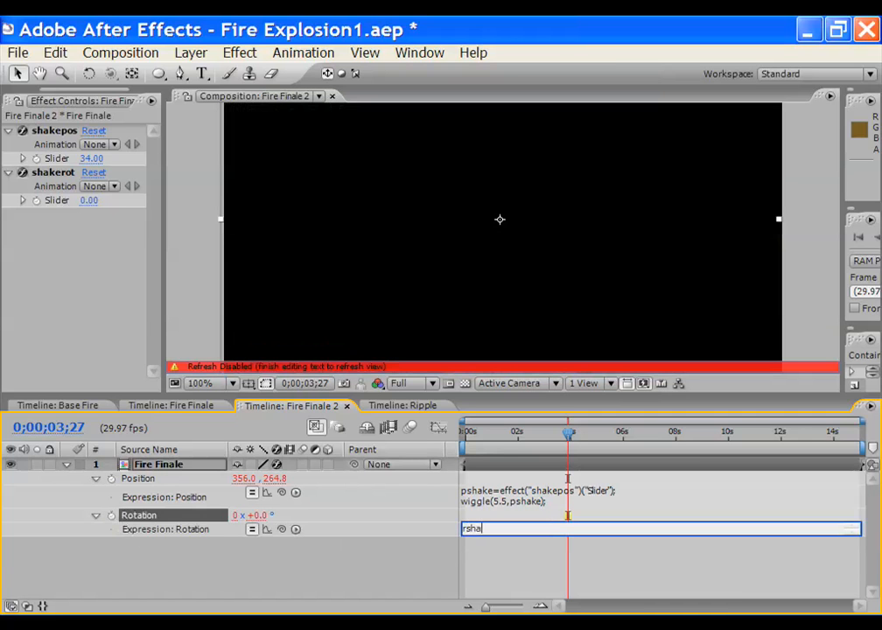
pyautogui.write('ke=')
pyautogui.moveTo(281, 529); pyautogui.dragTo(61, 201)
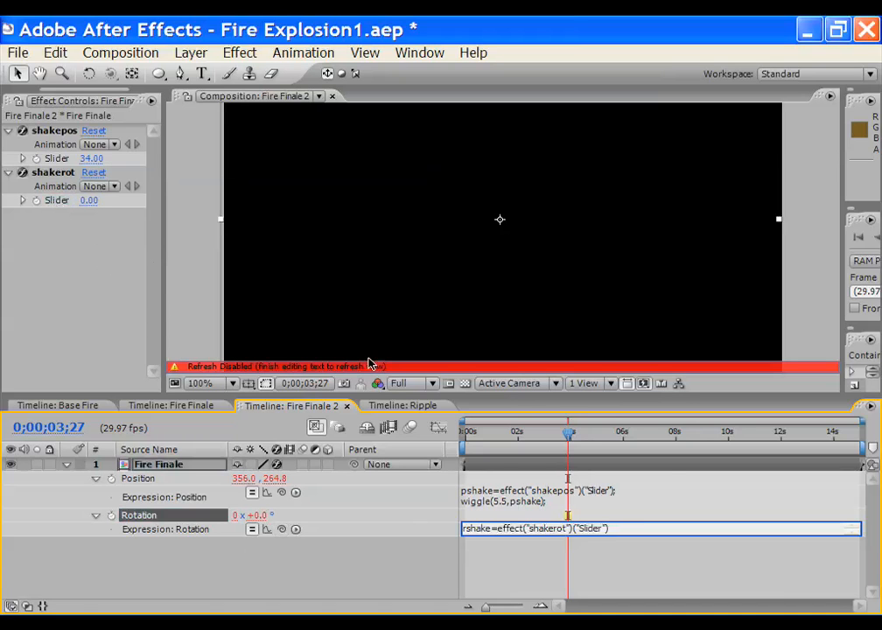
pyautogui.write(';')
pyautogui.press('Return')
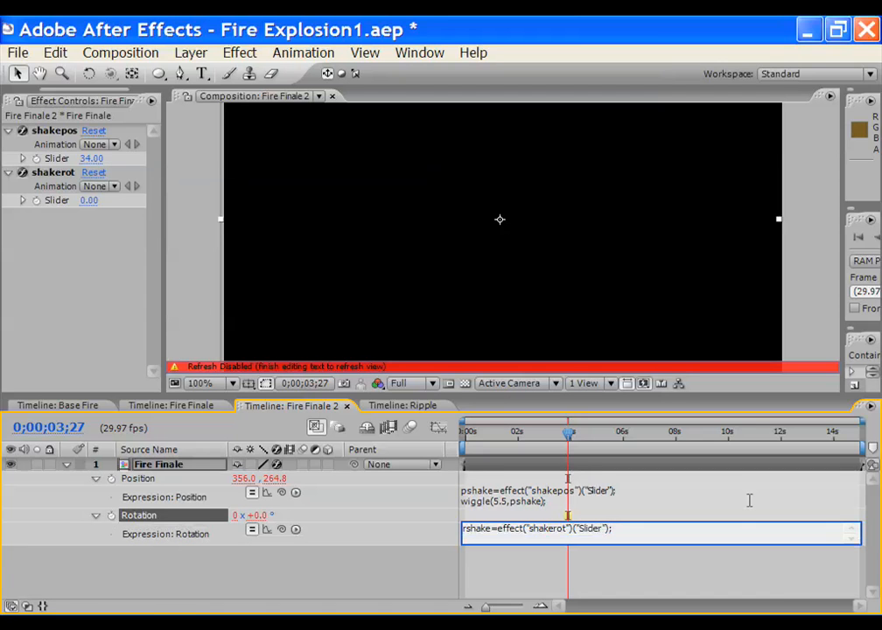
pyautogui.write('wiggle(0.25, rshake);')
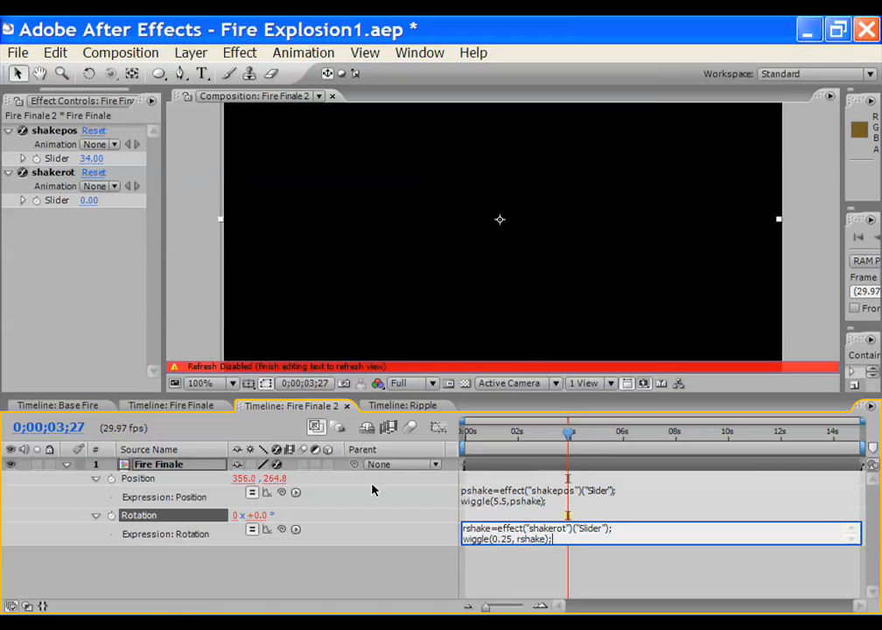
pyautogui.click(569, 432)
pyautogui.moveTo(527, 432); pyautogui.dragTo(522, 433)
pyautogui.moveTo(554, 441); pyautogui.dragTo(570, 435)
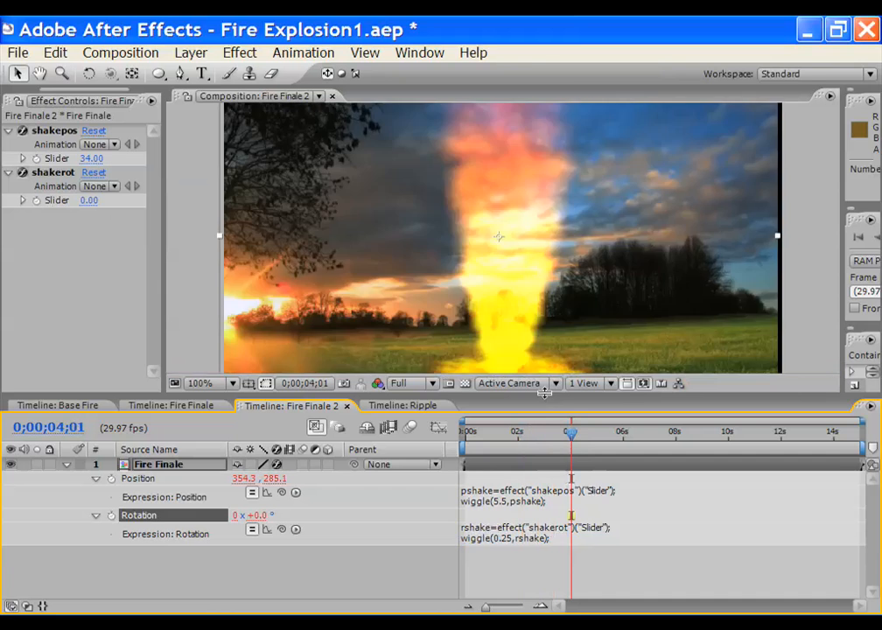
# Set the shakerot slider to 37, preview the tilting shake, and save the project
pyautogui.moveTo(544, 398); pyautogui.dragTo(545, 448)
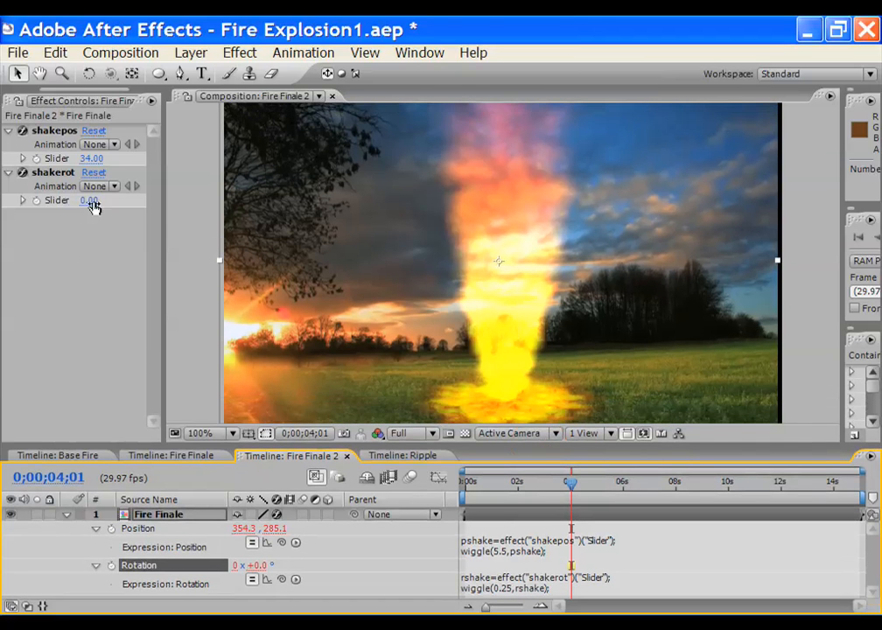
pyautogui.moveTo(164, 199); pyautogui.dragTo(191, 198)
pyautogui.moveTo(90, 203); pyautogui.dragTo(124, 198)
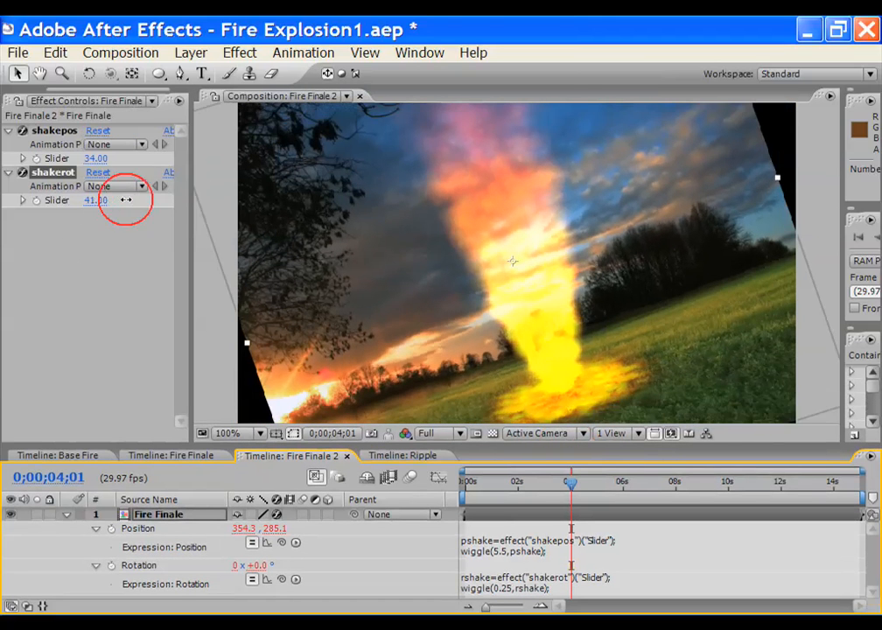
pyautogui.moveTo(573, 490); pyautogui.dragTo(634, 488)
pyautogui.hotkey('ctrl', 's')
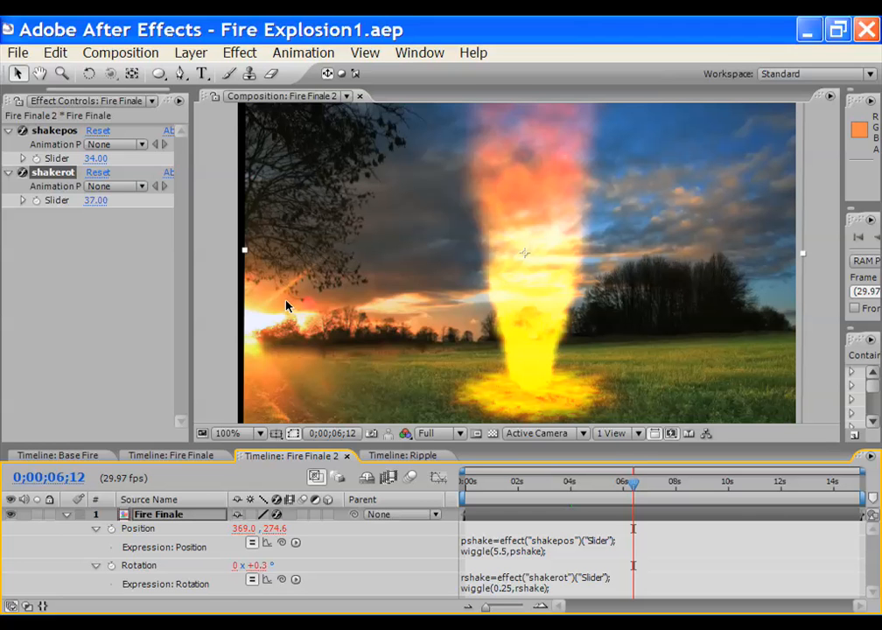
pyautogui.click(67, 518)
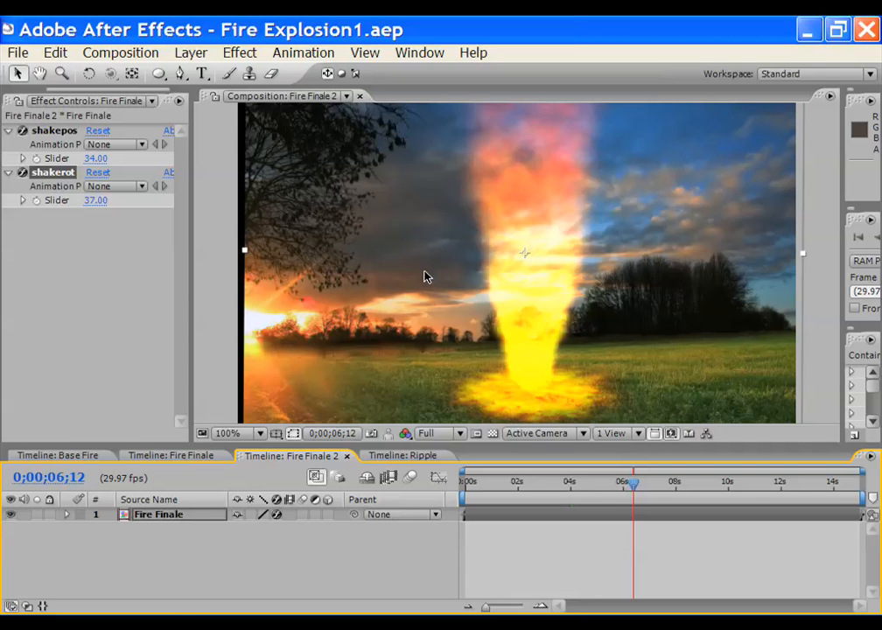
# At the first frame, set both the shakepos and shakerot sliders to 0
pyautogui.moveTo(322, 444); pyautogui.dragTo(321, 481)
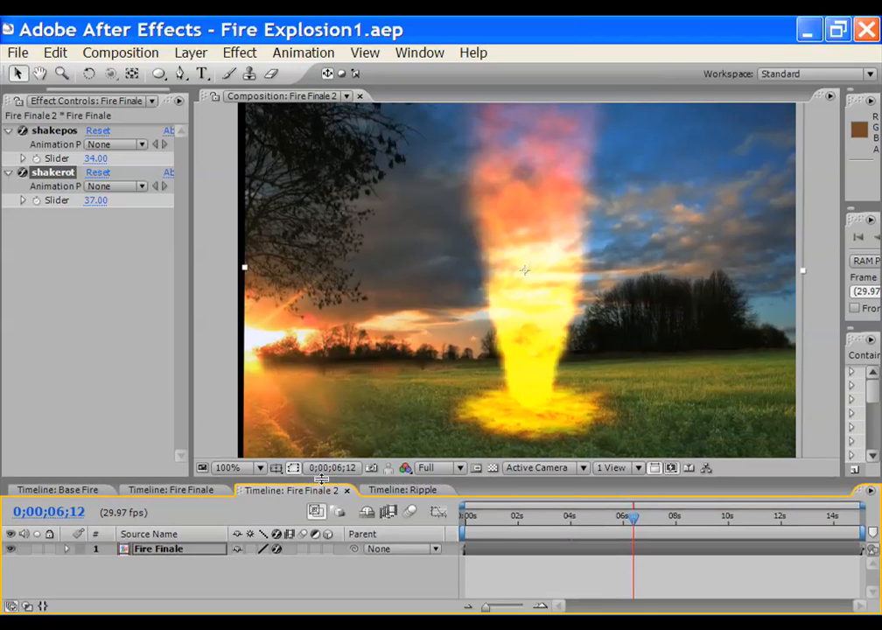
pyautogui.click(153, 553)
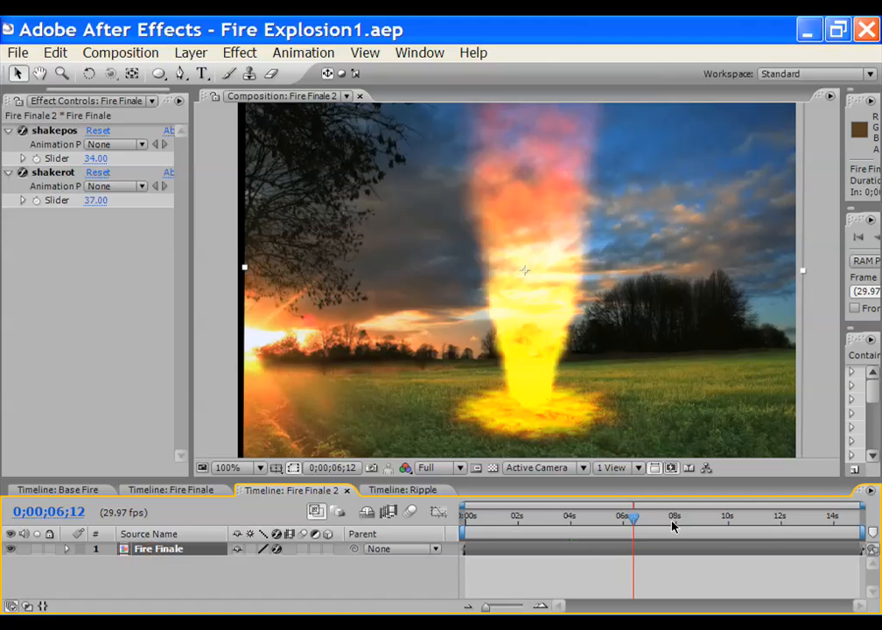
pyautogui.moveTo(632, 522); pyautogui.dragTo(464, 519)
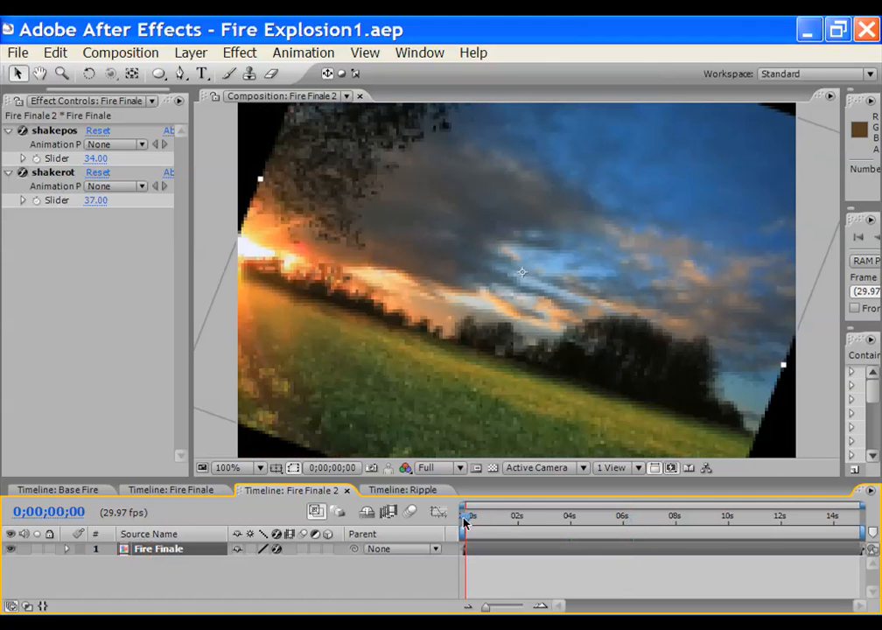
pyautogui.click(95, 158)
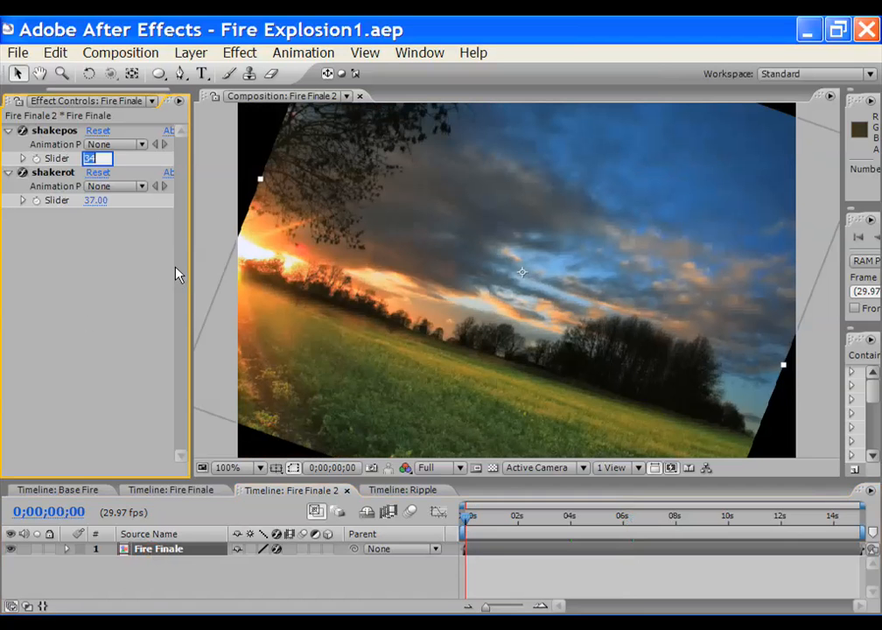
pyautogui.write('0')
pyautogui.press('Return')
pyautogui.click(102, 200)
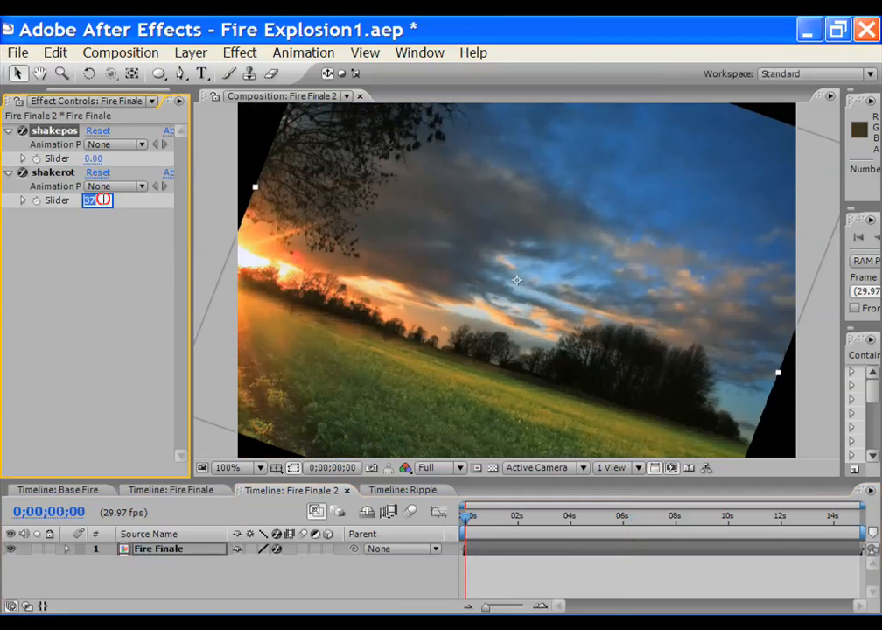
pyautogui.write('0')
pyautogui.press('Return')
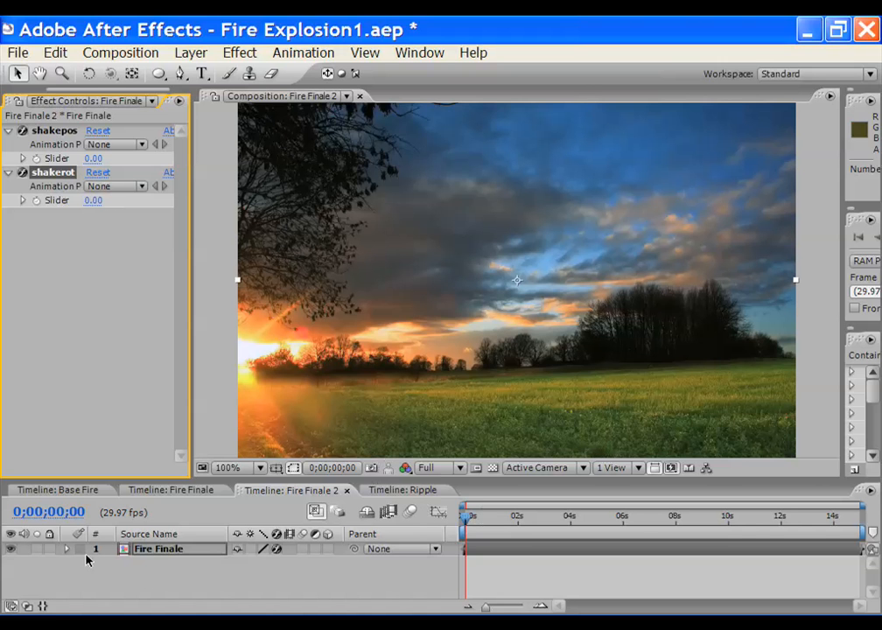
# Reveal the layer's effects and add 0 s keyframes to the shakepos and shakerot sliders
pyautogui.click(151, 551)
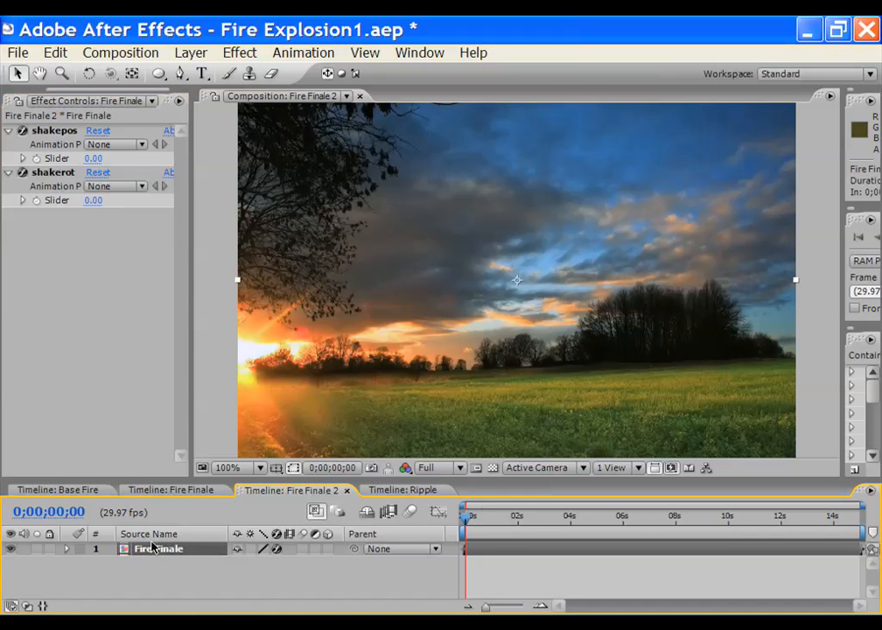
pyautogui.press('e')
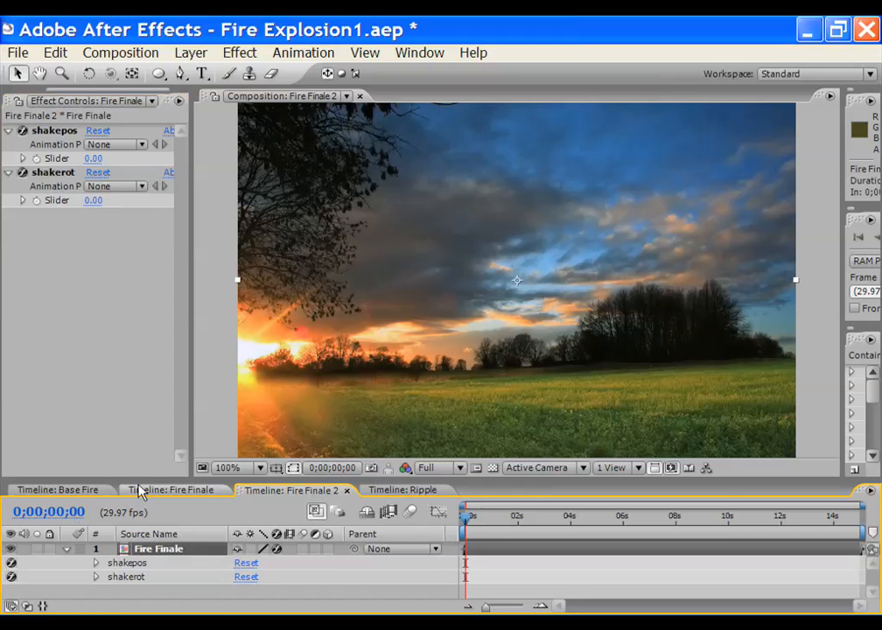
pyautogui.moveTo(140, 480); pyautogui.dragTo(138, 421)
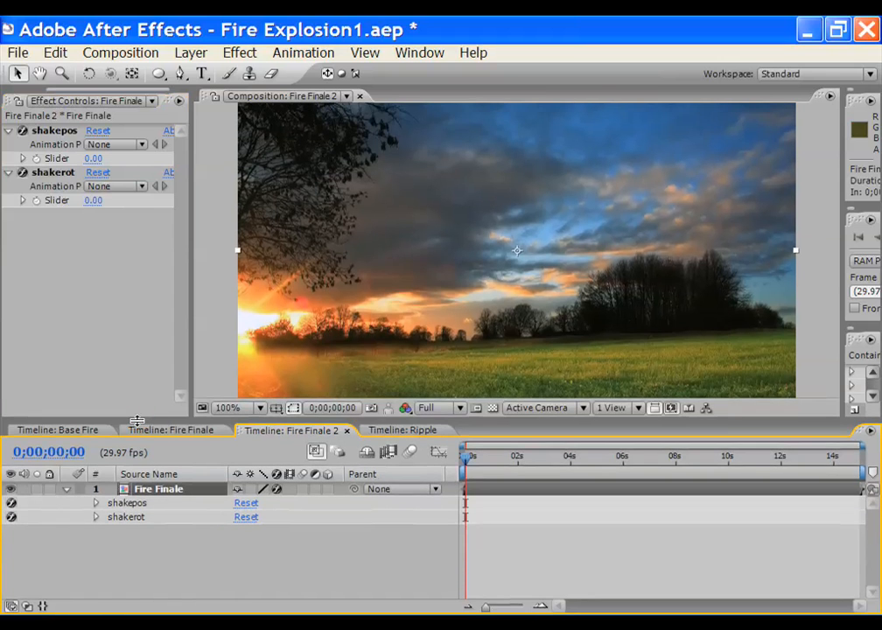
pyautogui.click(96, 504)
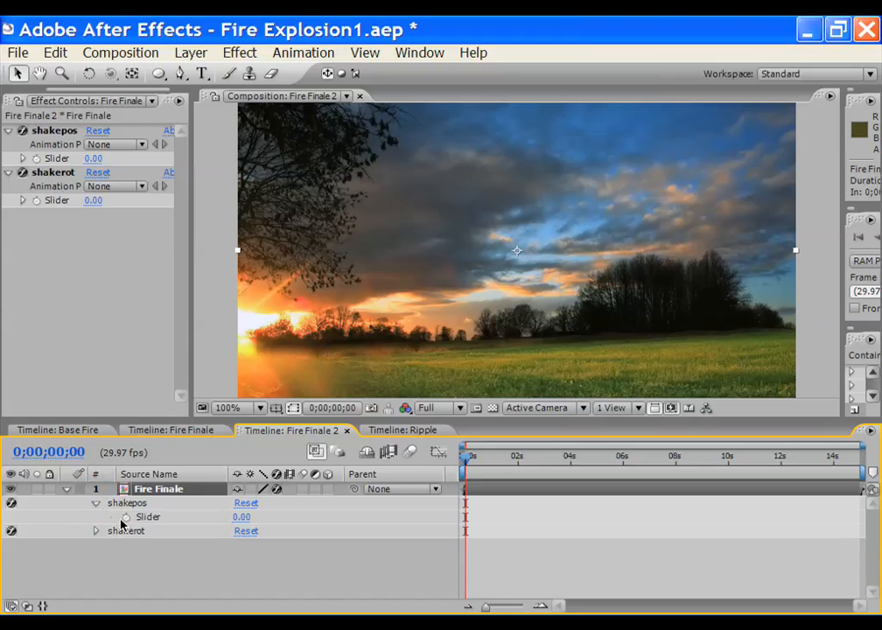
pyautogui.click(124, 520)
pyautogui.click(124, 518)
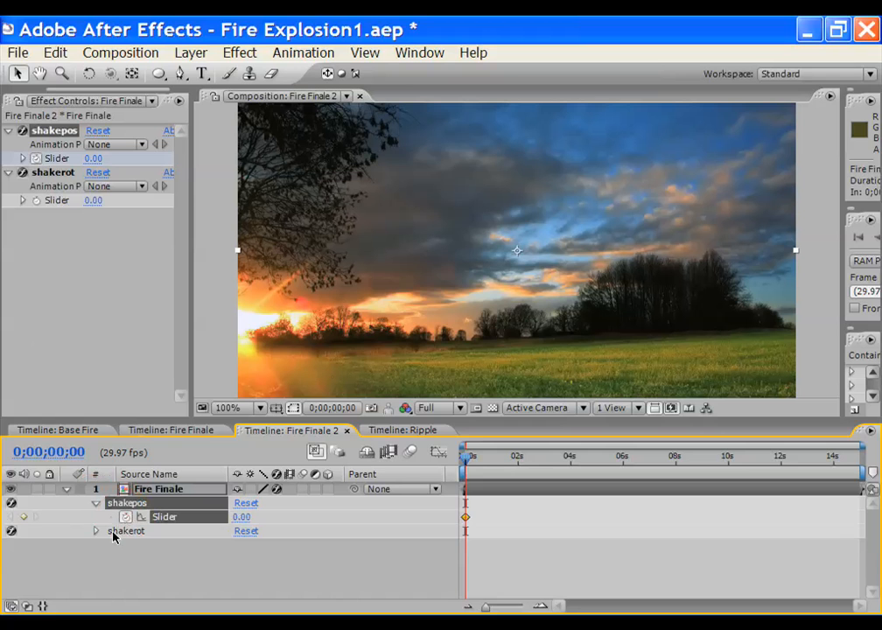
pyautogui.click(27, 605)
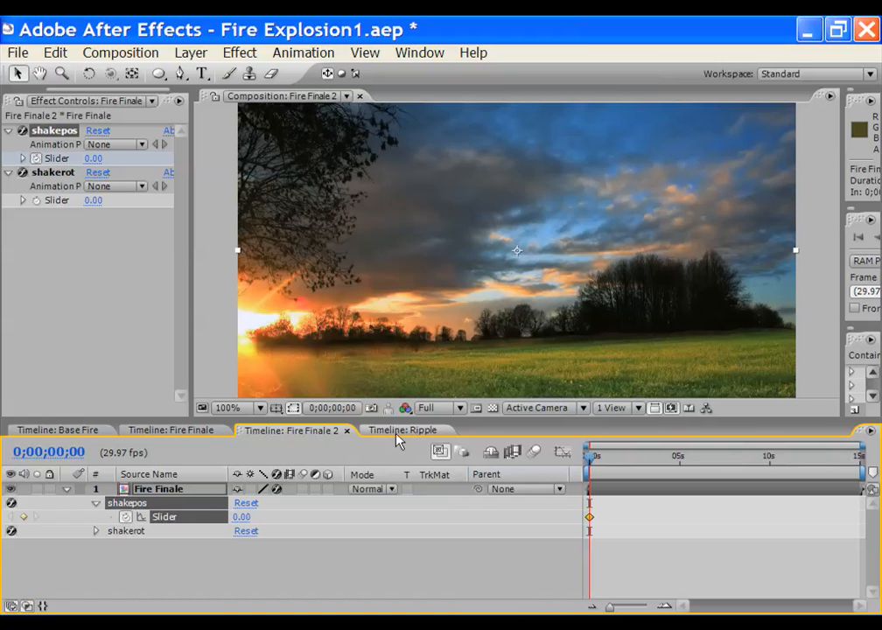
pyautogui.click(97, 531)
pyautogui.click(131, 545)
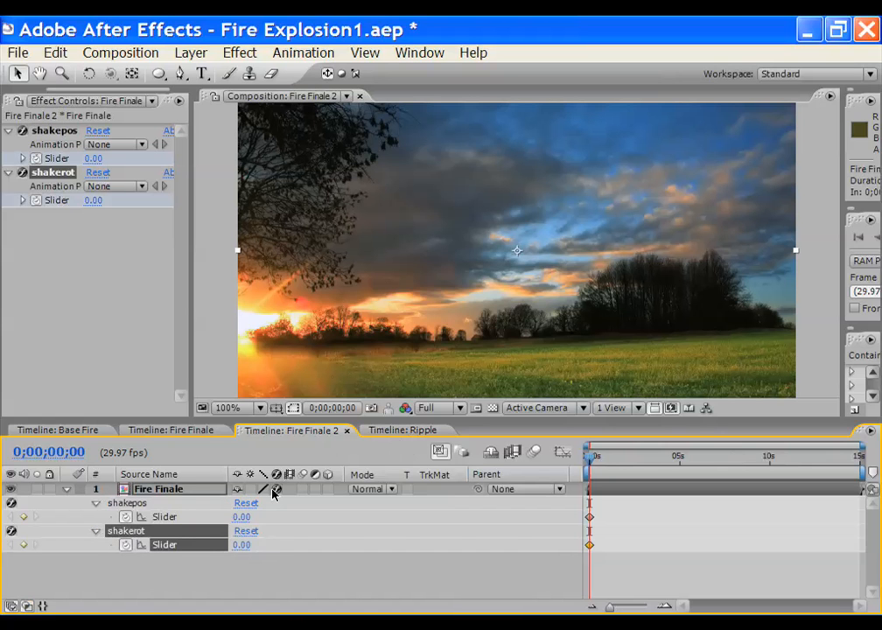
# Just under one second in, keyframe shakepos at 90 and shakerot at 30
pyautogui.moveTo(865, 447); pyautogui.dragTo(679, 447)
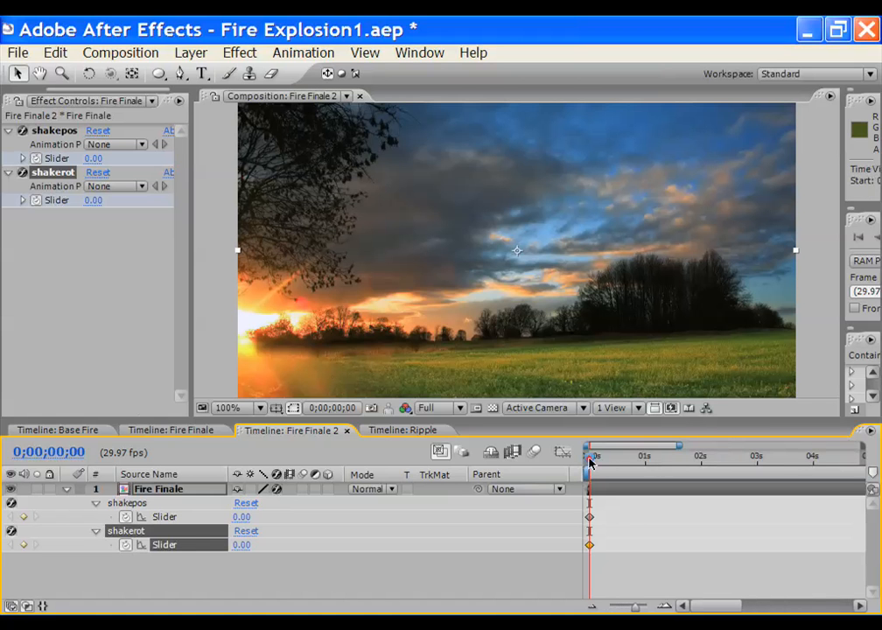
pyautogui.moveTo(589, 459); pyautogui.dragTo(640, 461)
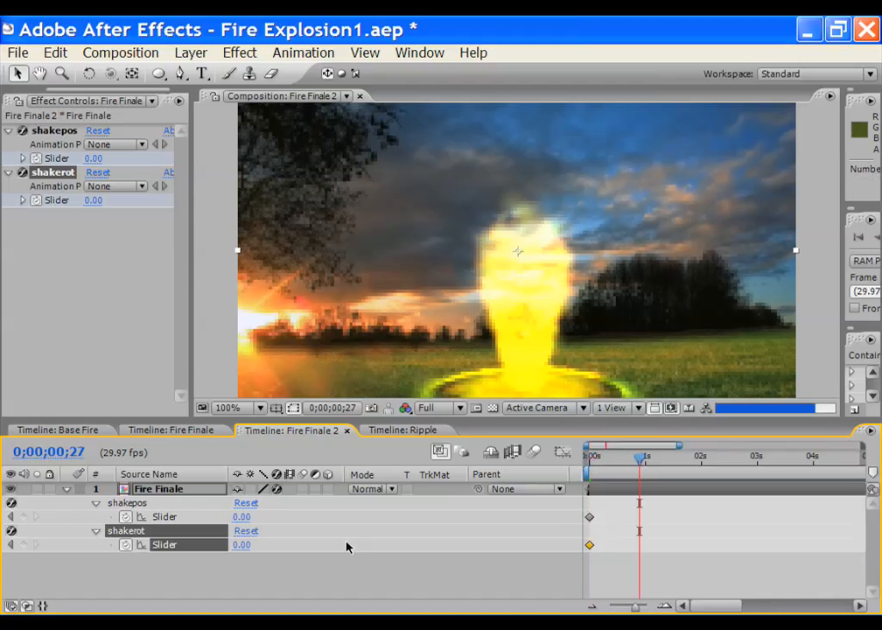
pyautogui.click(240, 516)
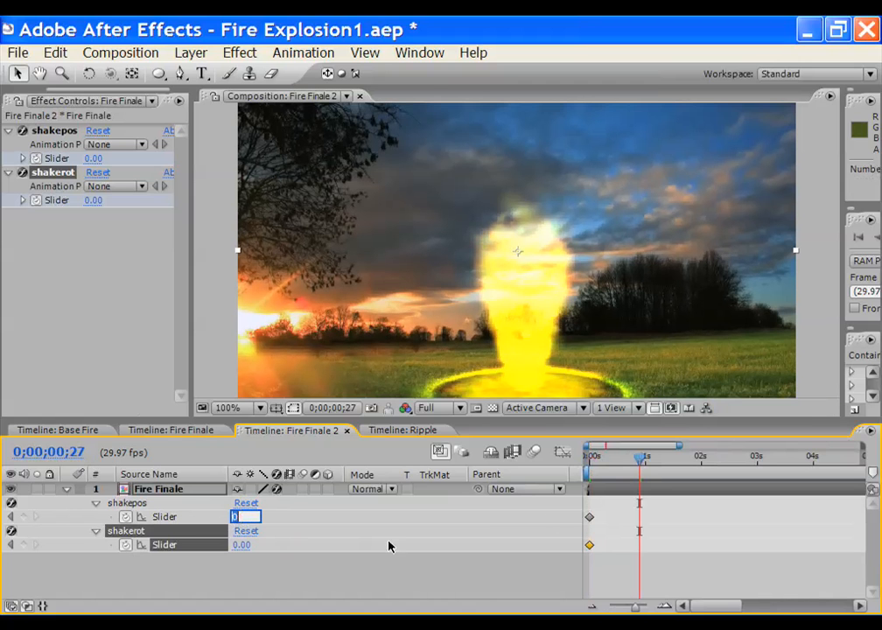
pyautogui.write('90')
pyautogui.press('Return')
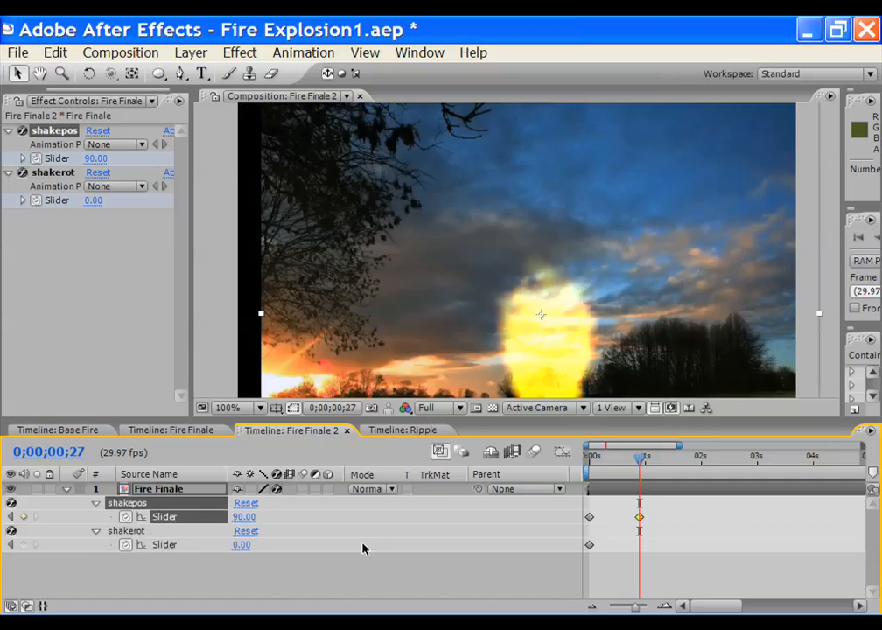
pyautogui.click(240, 544)
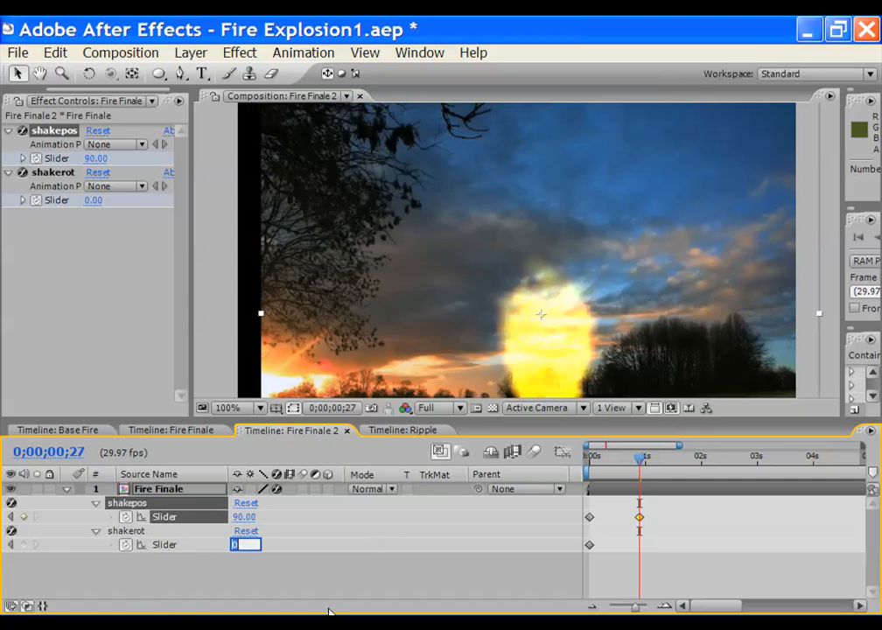
pyautogui.write('30')
pyautogui.press('Return')
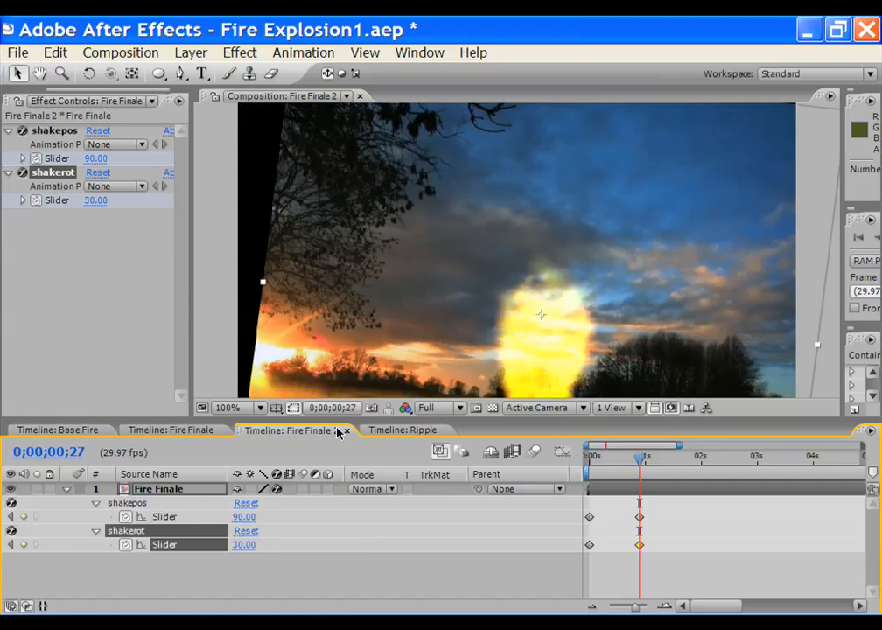
# Move the second keyframes slightly earlier, save the project, and preview the ramp-up
pyautogui.scroll(-2, 350, 277)
pyautogui.moveTo(641, 459)
pyautogui.mouseDown()
pyautogui.moveTo(589, 457)
pyautogui.moveTo(642, 458)
pyautogui.mouseUp()
pyautogui.moveTo(650, 559)
pyautogui.mouseDown()
pyautogui.moveTo(631, 515)
pyautogui.moveTo(632, 545)
pyautogui.mouseUp()
pyautogui.click(632, 517)
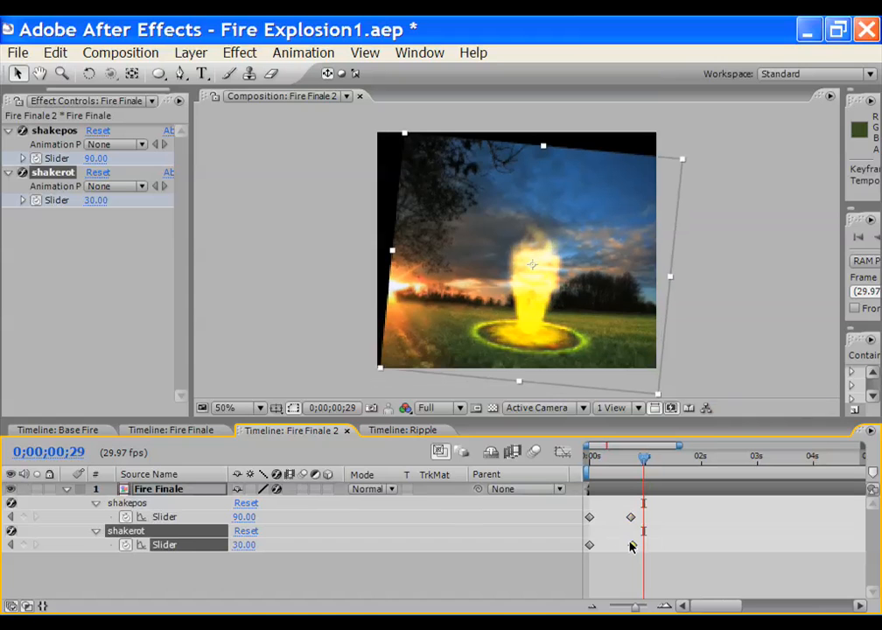
pyautogui.hotkey('ctrl', 's')
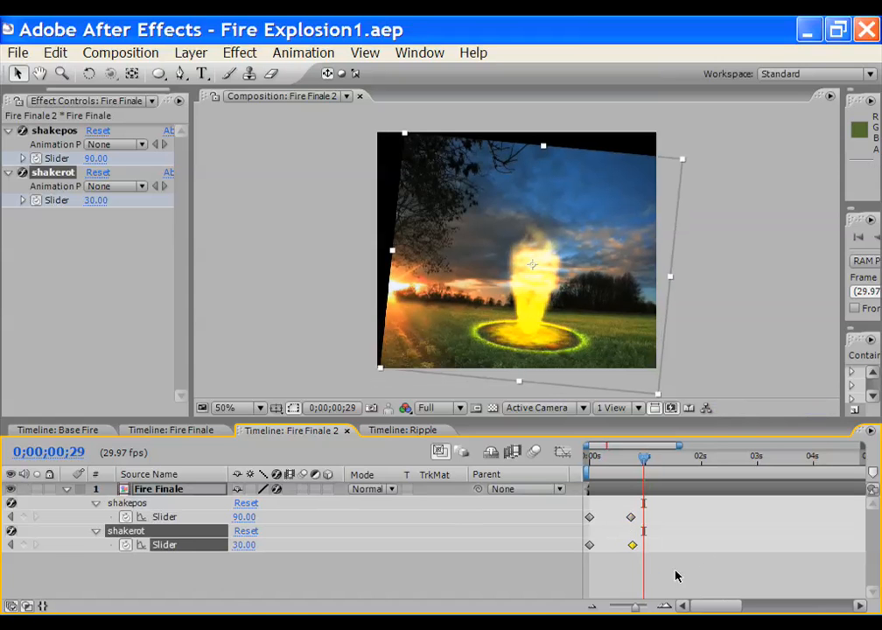
pyautogui.moveTo(657, 574); pyautogui.dragTo(612, 518)
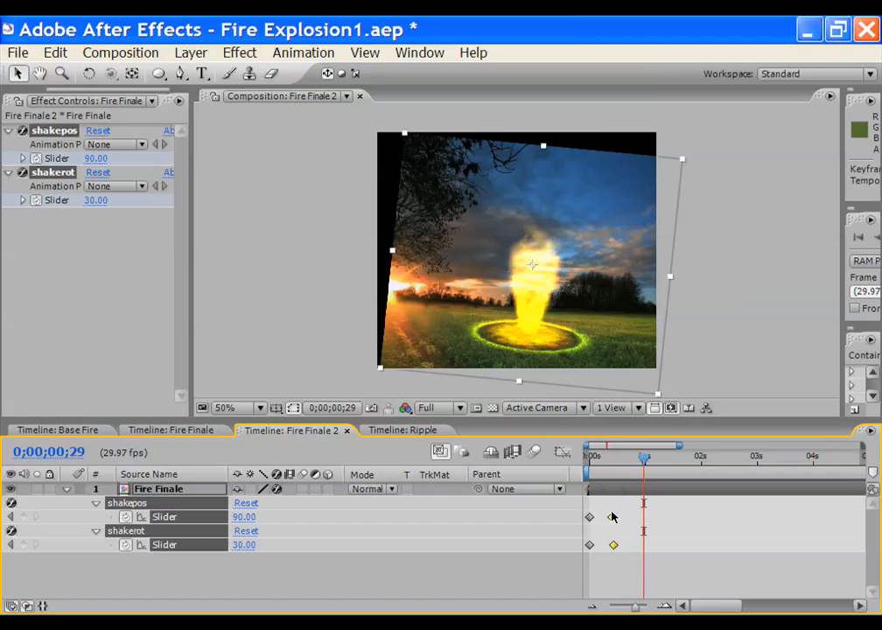
pyautogui.moveTo(594, 462); pyautogui.dragTo(608, 518)
pyautogui.moveTo(621, 459); pyautogui.dragTo(678, 460)
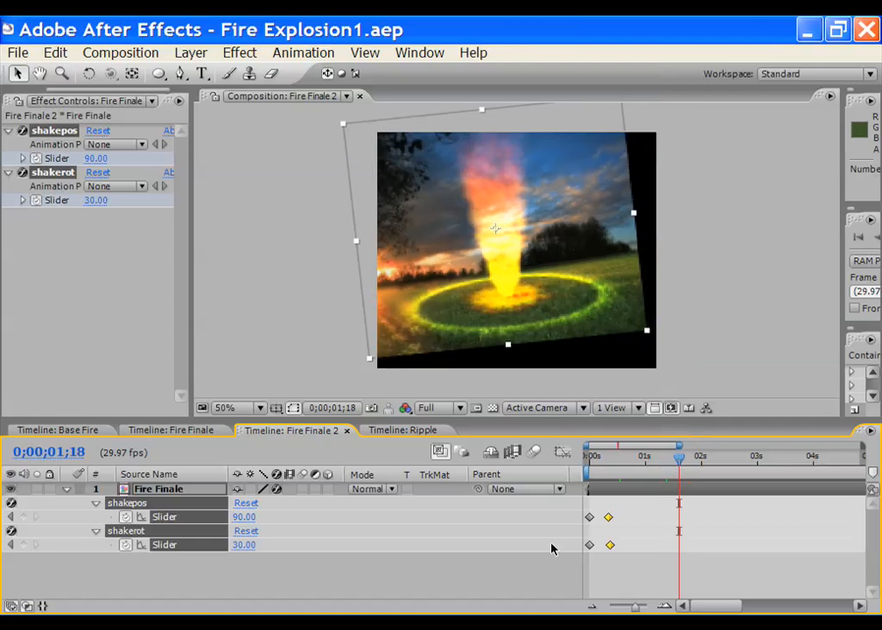
pyautogui.click(240, 517)
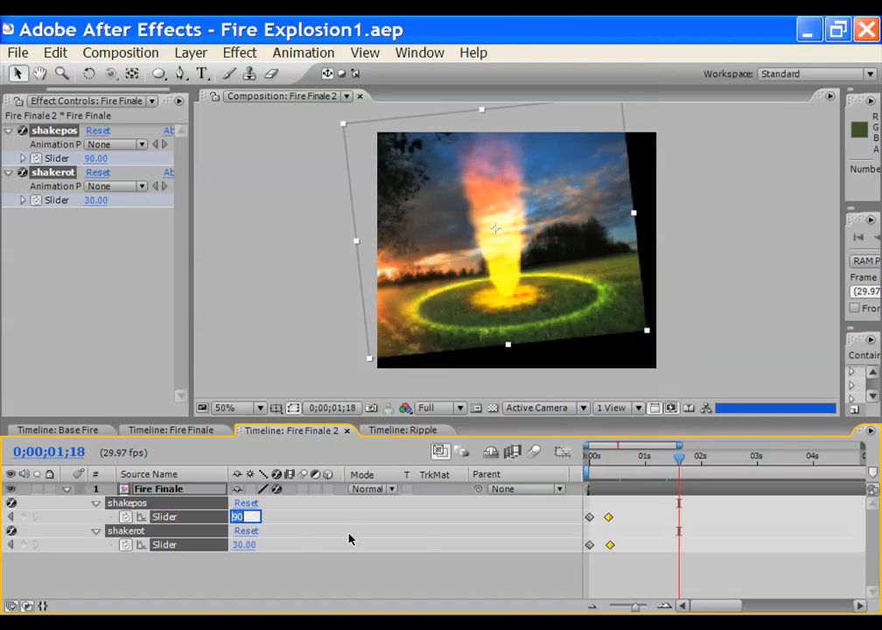
# Keyframe shakepos at 50 and shakerot at 19, undoing an accidental change first
pyautogui.write('50')
pyautogui.press('Return')
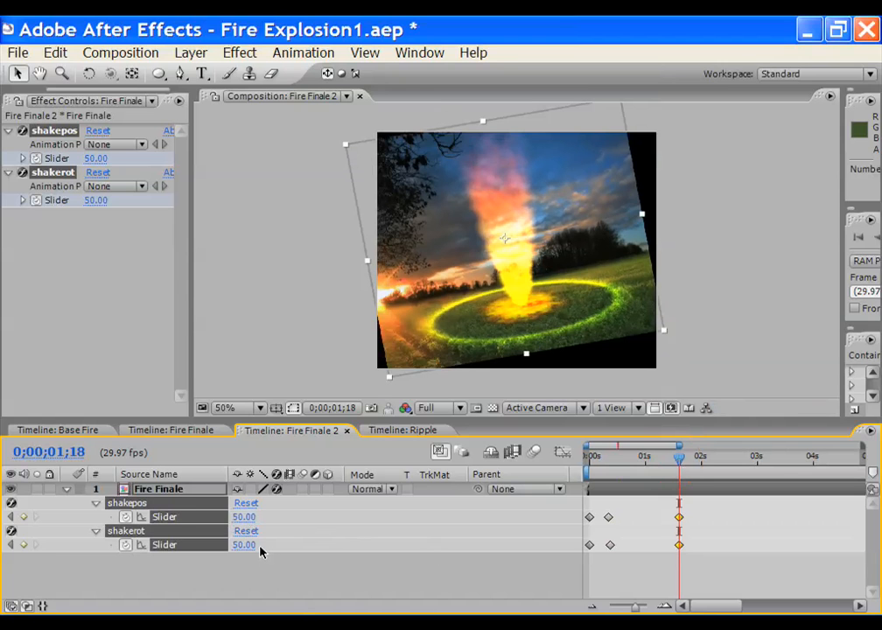
pyautogui.hotkey('ctrl', 'z')
pyautogui.click(260, 586)
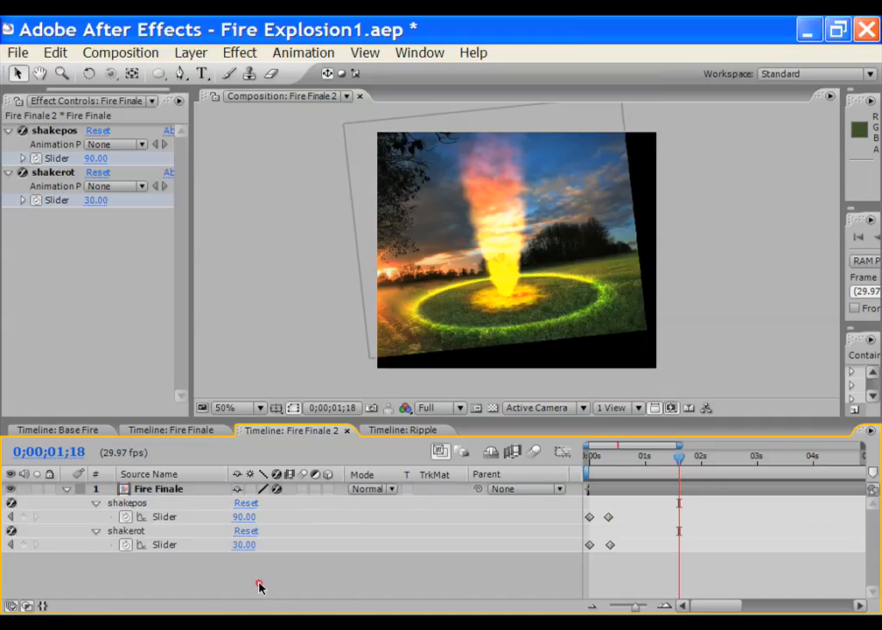
pyautogui.click(161, 517)
pyautogui.click(244, 517)
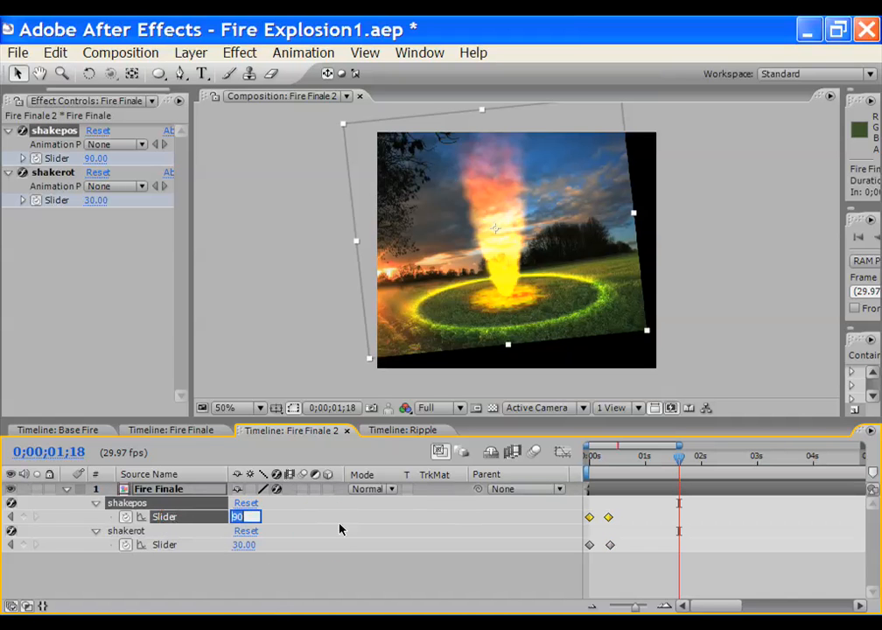
pyautogui.write('50')
pyautogui.press('Return')
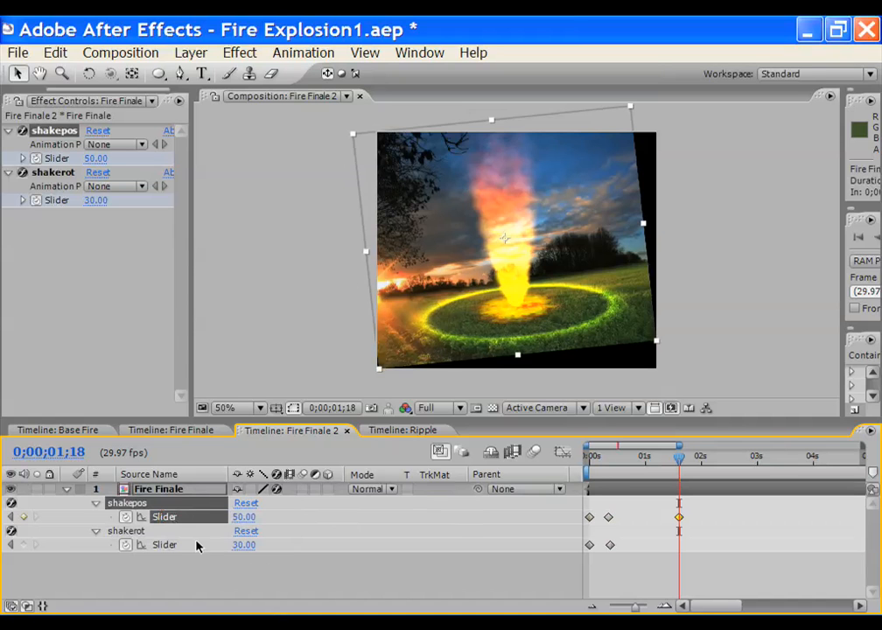
pyautogui.click(245, 545)
pyautogui.press('Return')
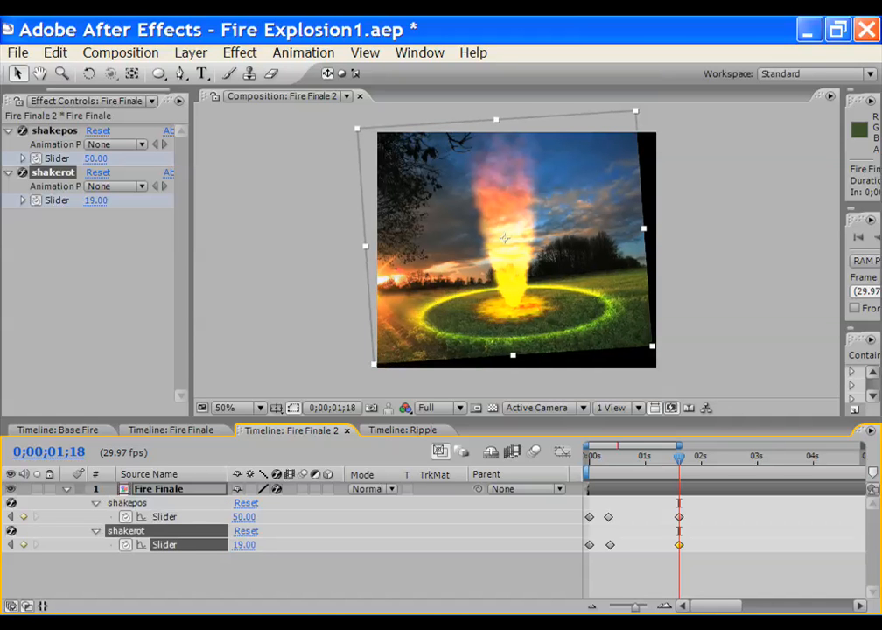
# At 4 seconds keyframe shakepos 15 and shakerot 5, then show the full 15-second timeline
pyautogui.moveTo(679, 455); pyautogui.dragTo(813, 459)
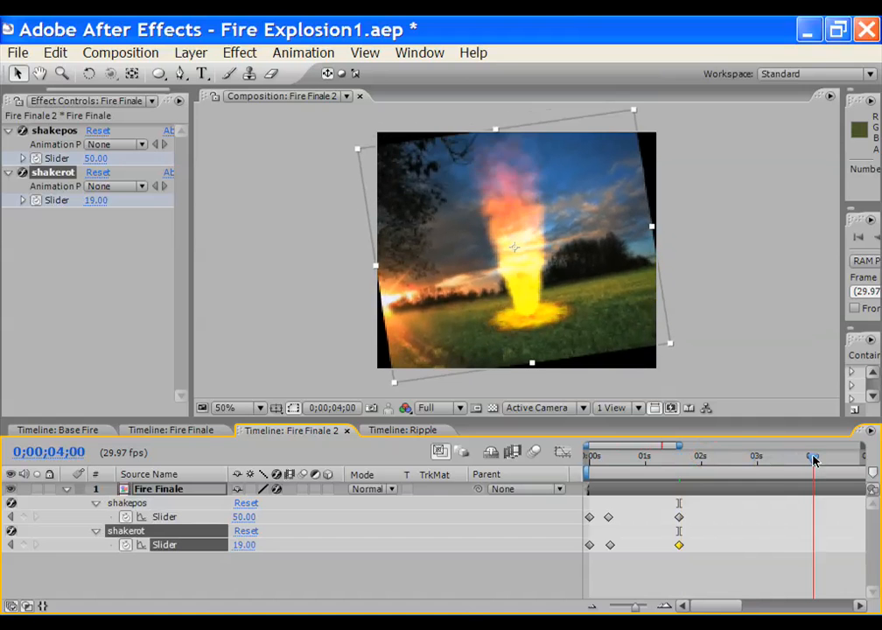
pyautogui.click(247, 517)
pyautogui.write('15')
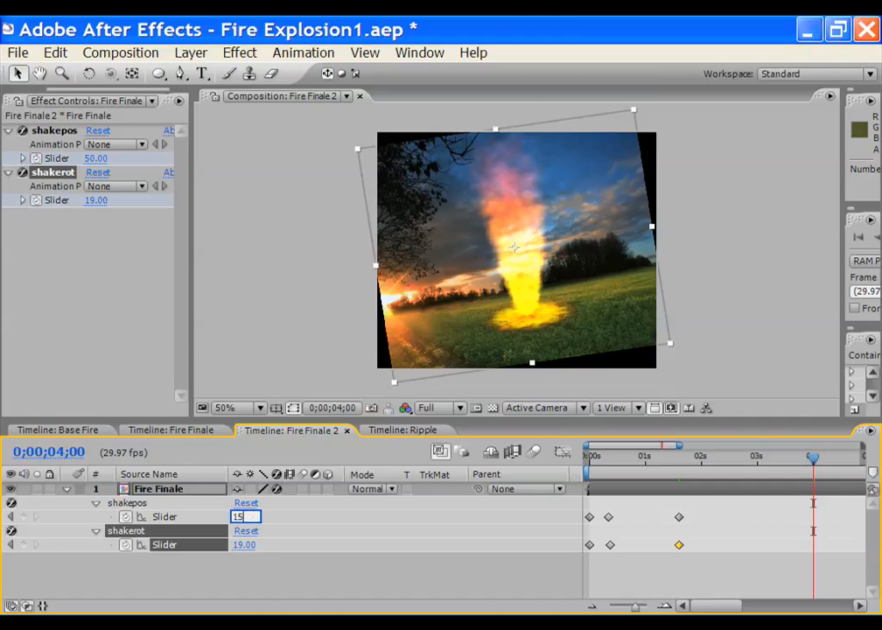
pyautogui.press('Return')
pyautogui.click(245, 545)
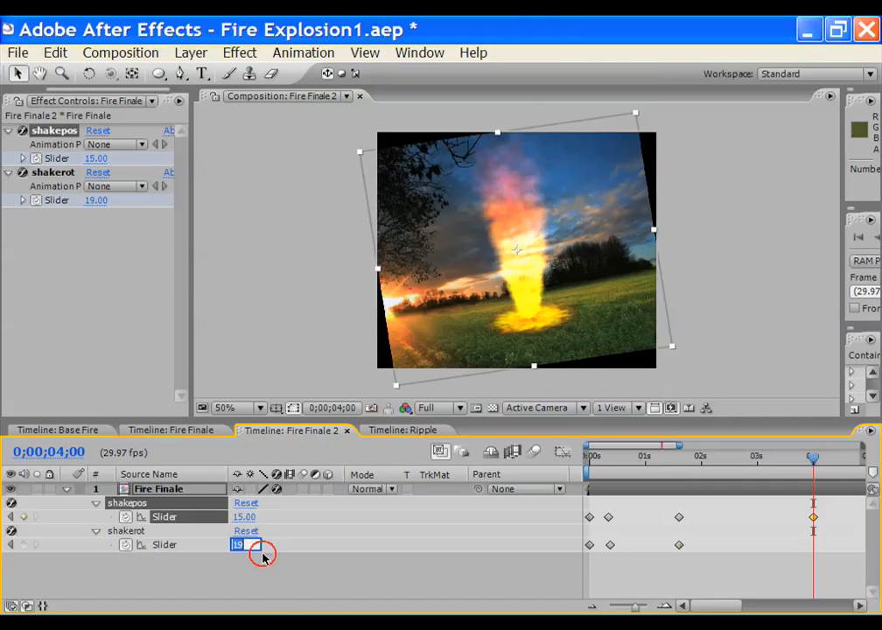
pyautogui.write('5')
pyautogui.press('Return')
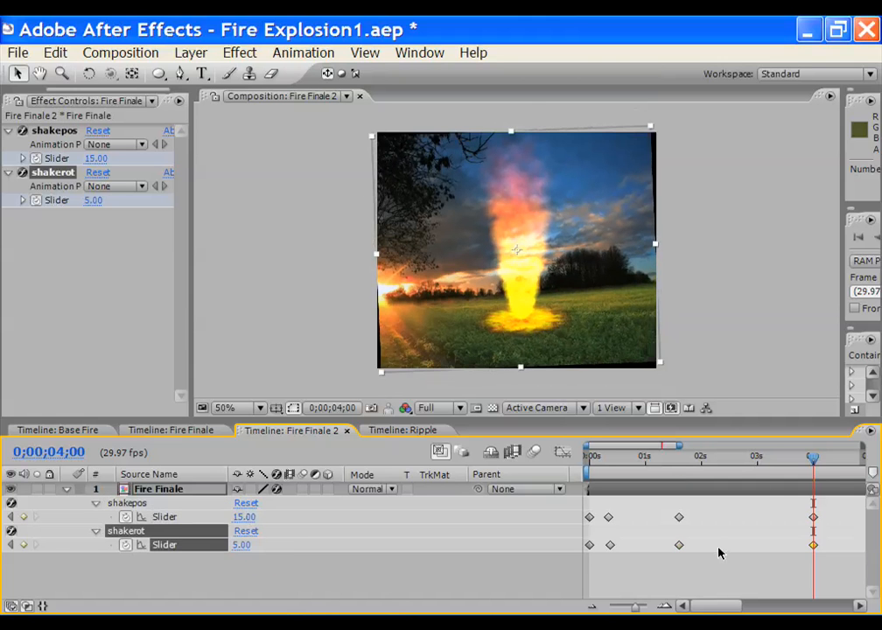
pyautogui.moveTo(806, 455)
pyautogui.mouseDown()
pyautogui.moveTo(598, 454)
pyautogui.moveTo(823, 455)
pyautogui.mouseUp()
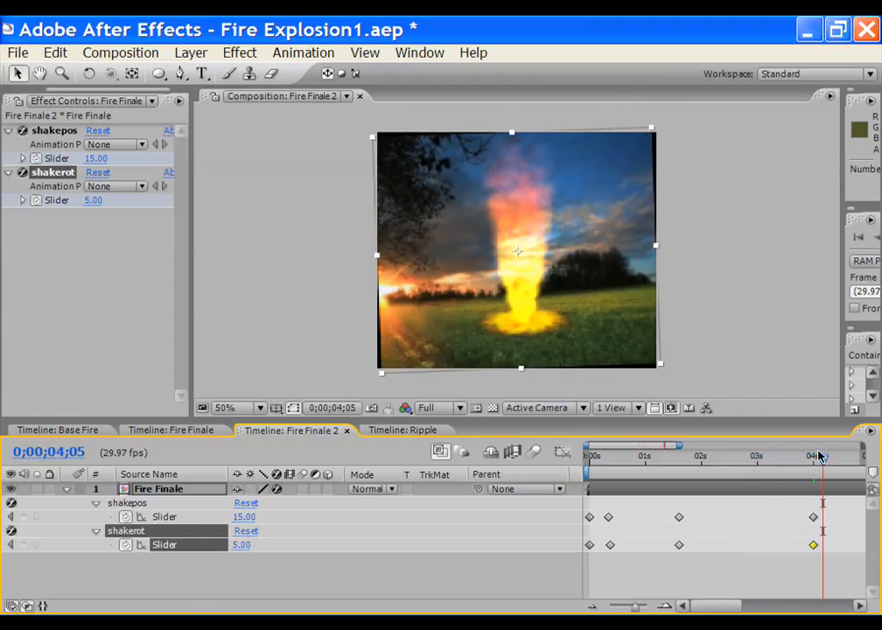
pyautogui.moveTo(680, 448); pyautogui.dragTo(866, 448)
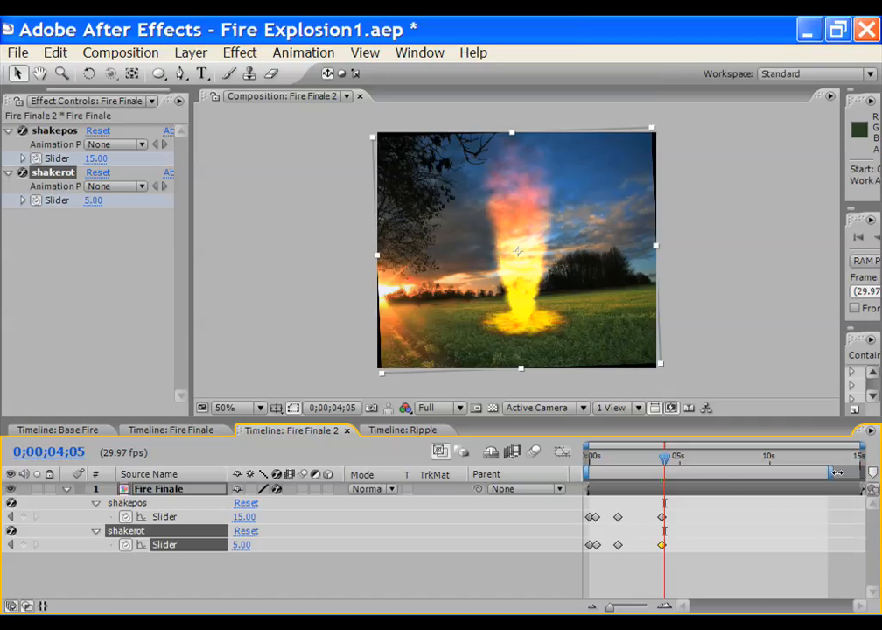
# Limit the work area to 5 seconds, keyframe shakepos 9 and shakerot 3, then return to the start
pyautogui.moveTo(862, 471)
pyautogui.mouseDown()
pyautogui.moveTo(670, 472)
pyautogui.moveTo(666, 464)
pyautogui.moveTo(680, 465)
pyautogui.mouseUp()
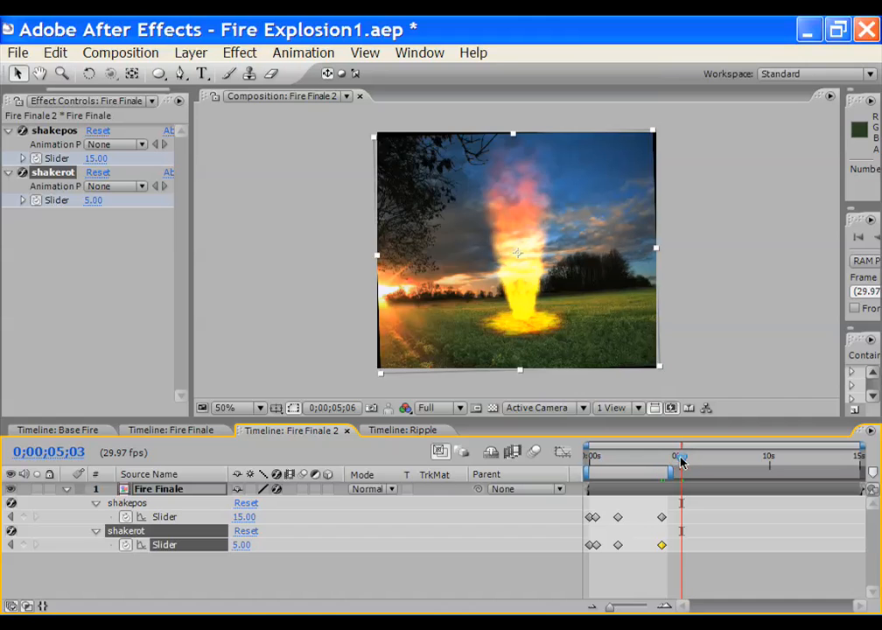
pyautogui.click(243, 517)
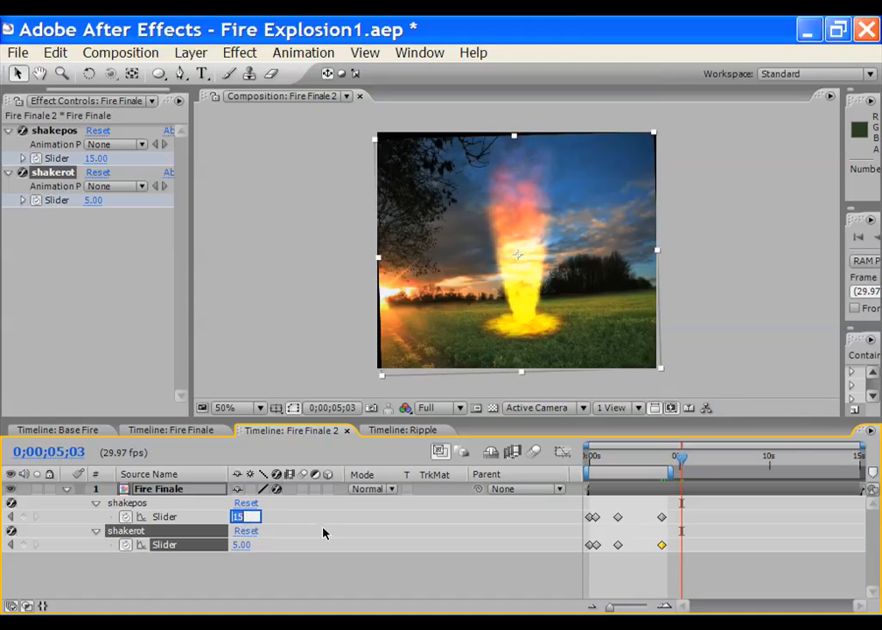
pyautogui.write('9')
pyautogui.press('Return')
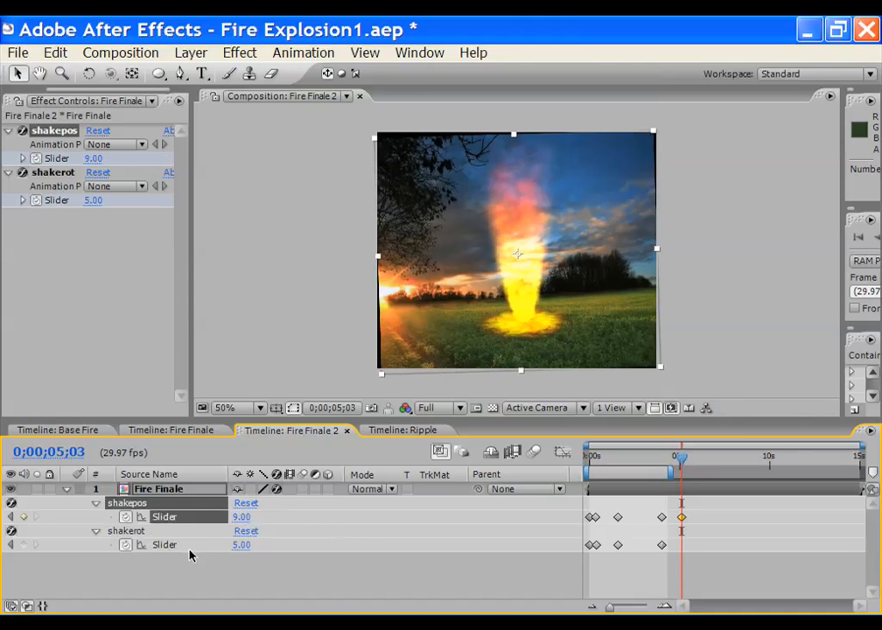
pyautogui.click(241, 545)
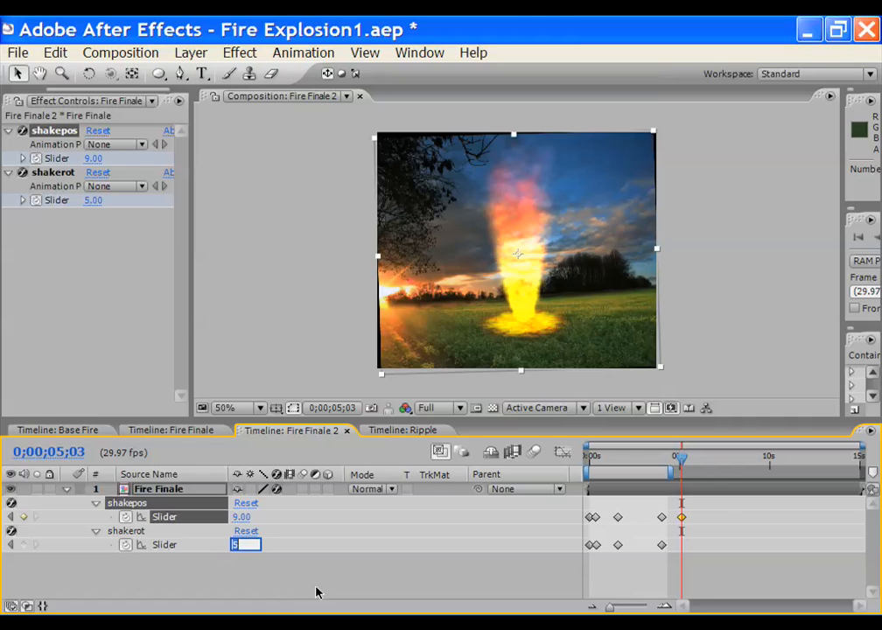
pyautogui.write('3')
pyautogui.press('Return')
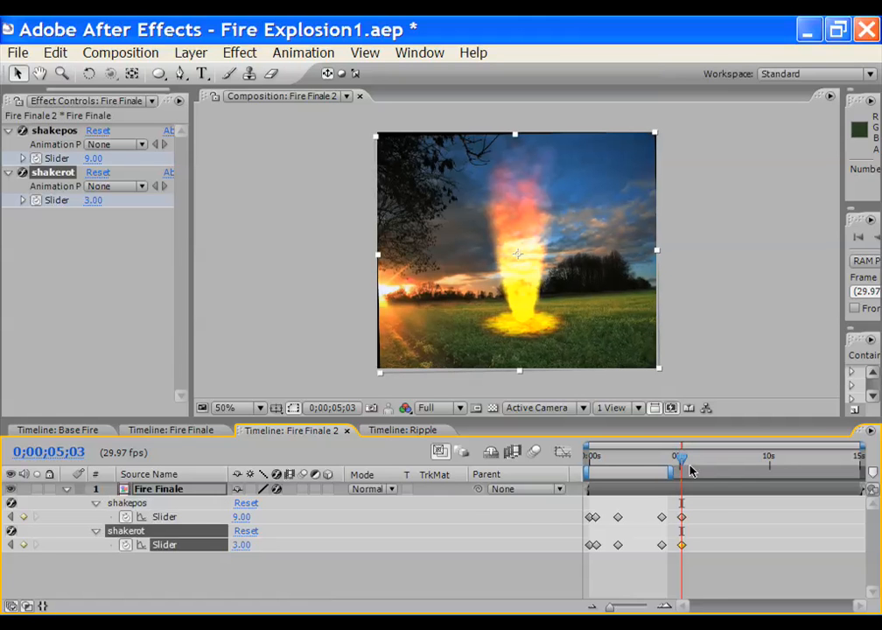
pyautogui.moveTo(683, 459); pyautogui.dragTo(585, 456)
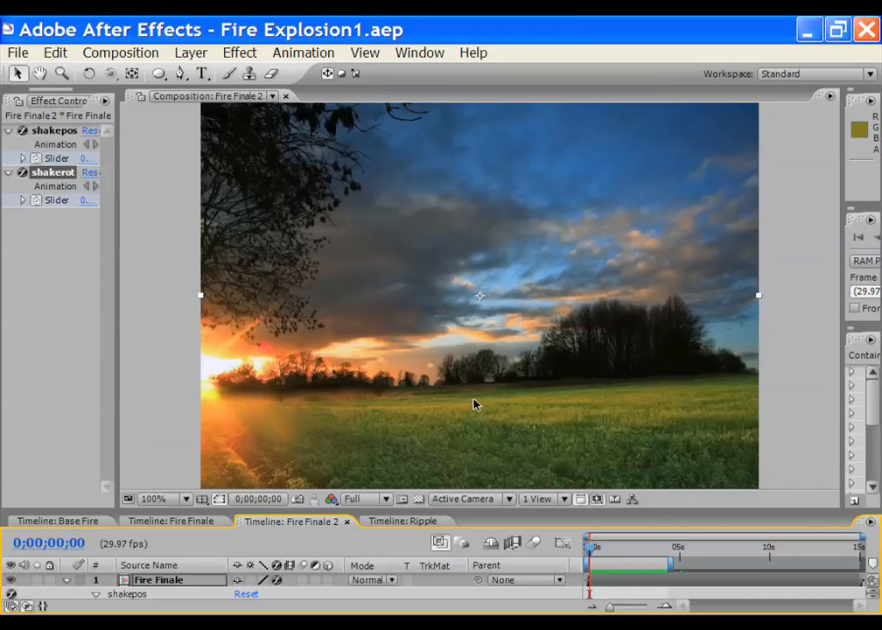
pyautogui.press('KP_0')
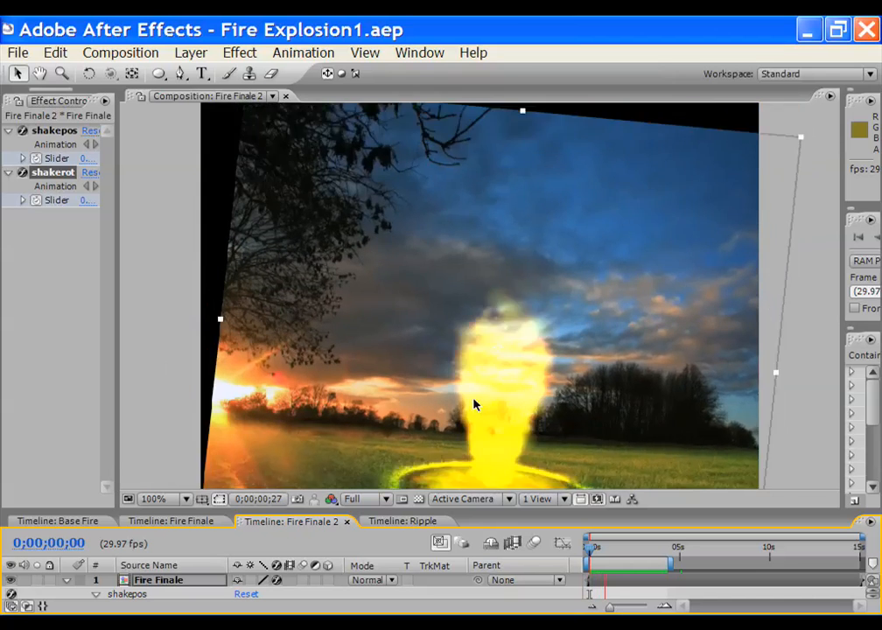
pyautogui.press('space')
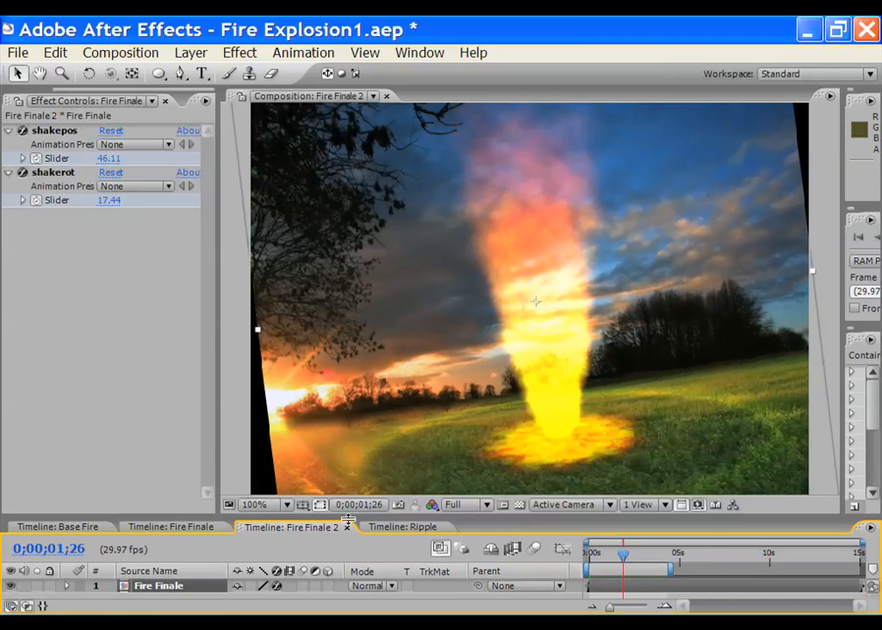
pyautogui.moveTo(344, 507); pyautogui.dragTo(343, 501)
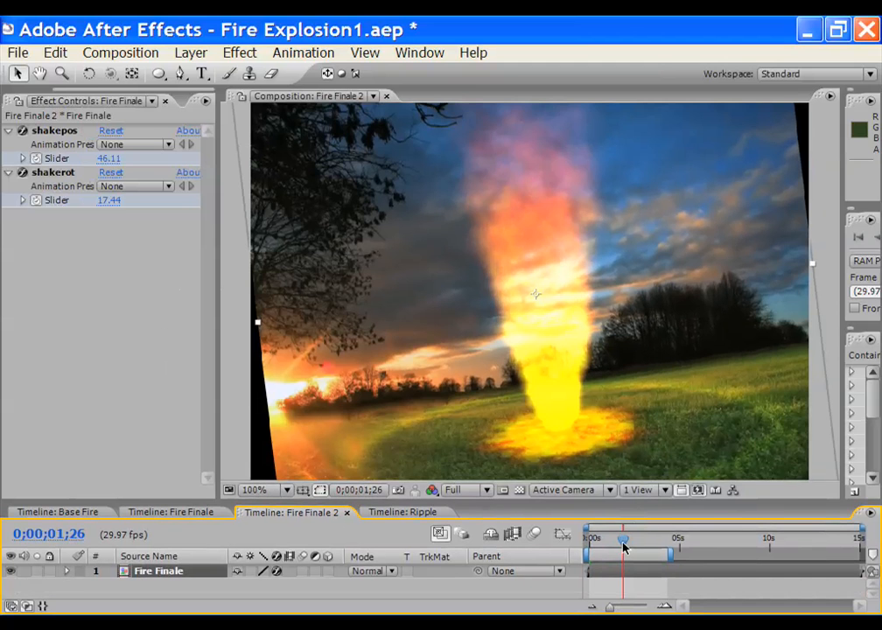
pyautogui.moveTo(623, 547); pyautogui.dragTo(610, 546)
pyautogui.moveTo(623, 545); pyautogui.dragTo(602, 545)
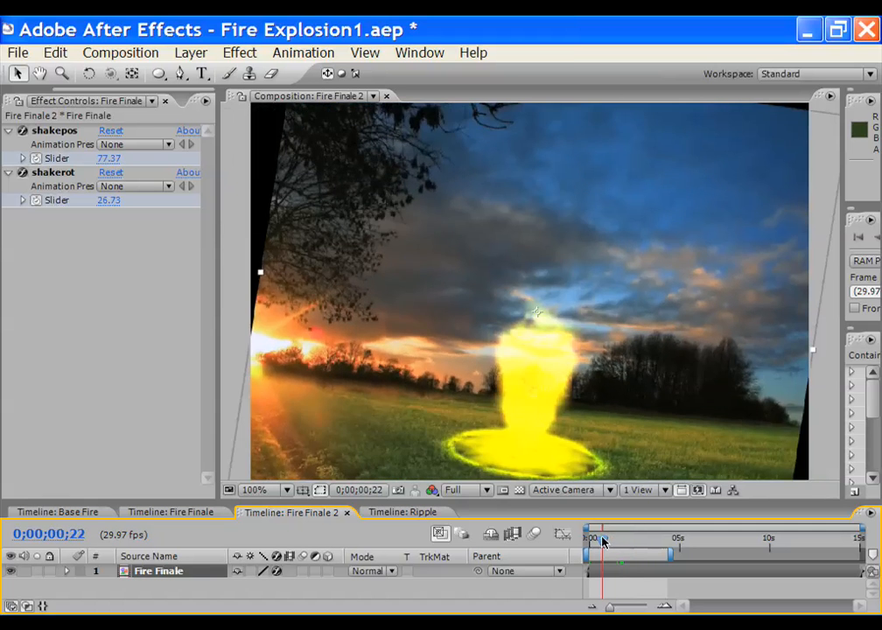
pyautogui.press(',')
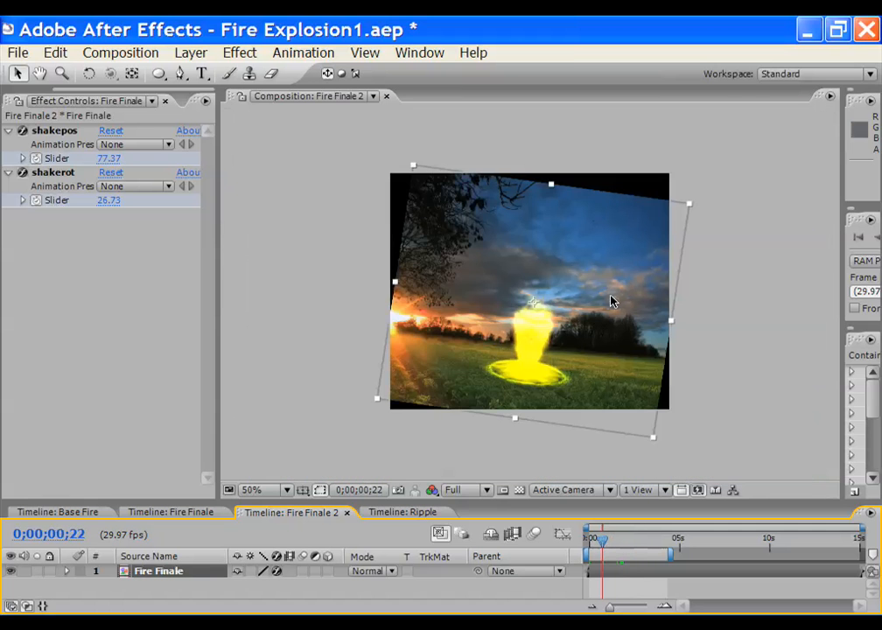
pyautogui.moveTo(602, 547); pyautogui.dragTo(630, 544)
# Apply the Motion Tile effect to the Fire Finale layer
pyautogui.click(182, 590)
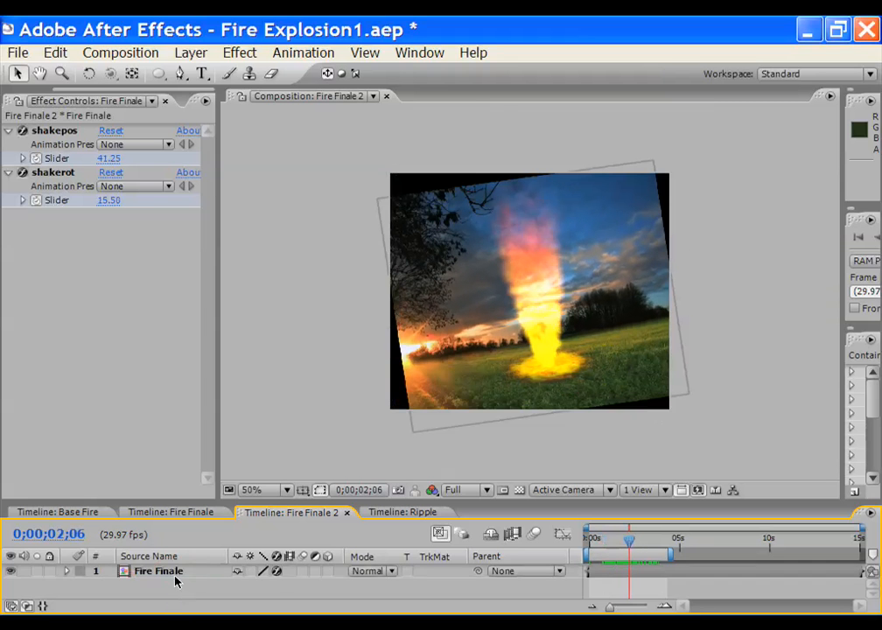
pyautogui.click(174, 575)
pyautogui.click(238, 54)
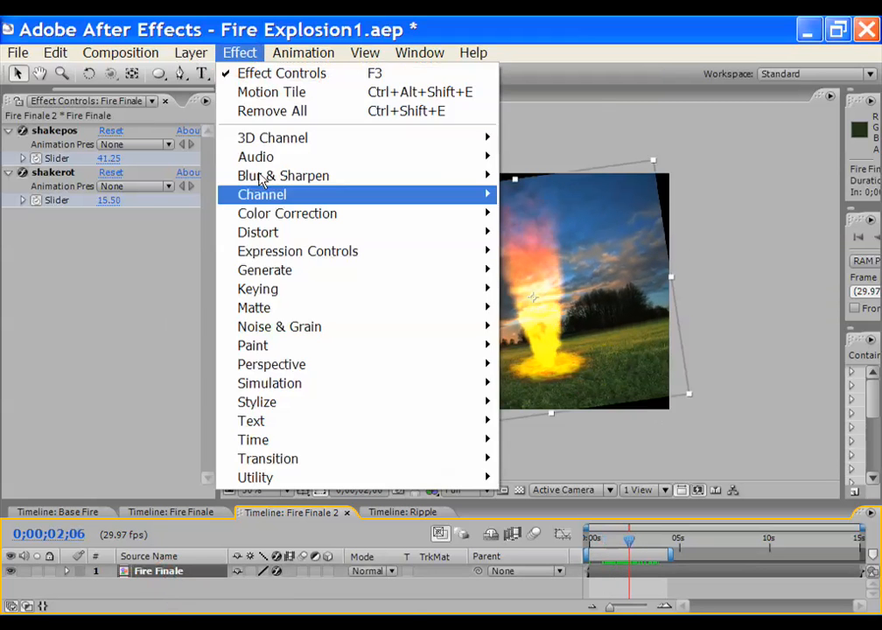
pyautogui.moveTo(439, 409)
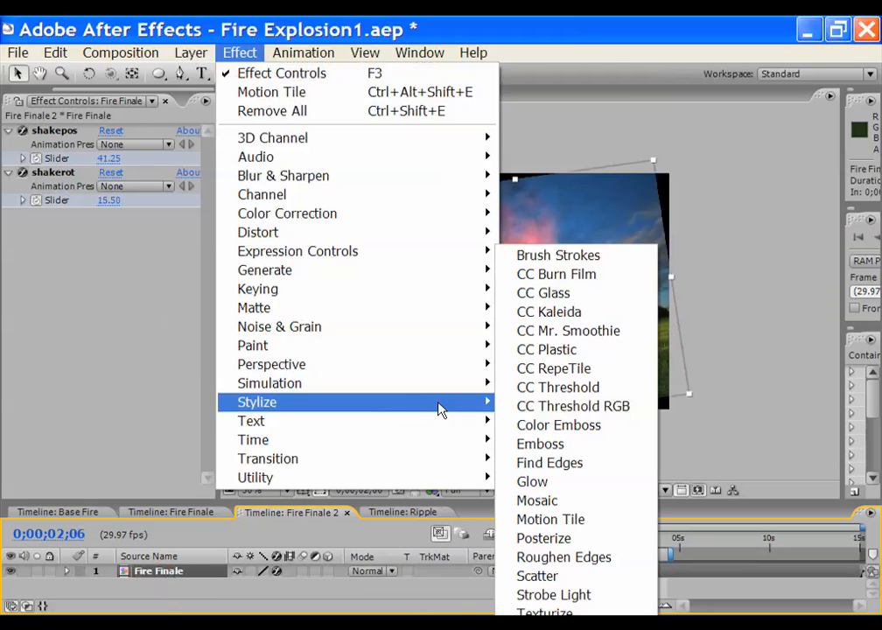
pyautogui.click(551, 518)
pyautogui.scroll(1, 439, 395)
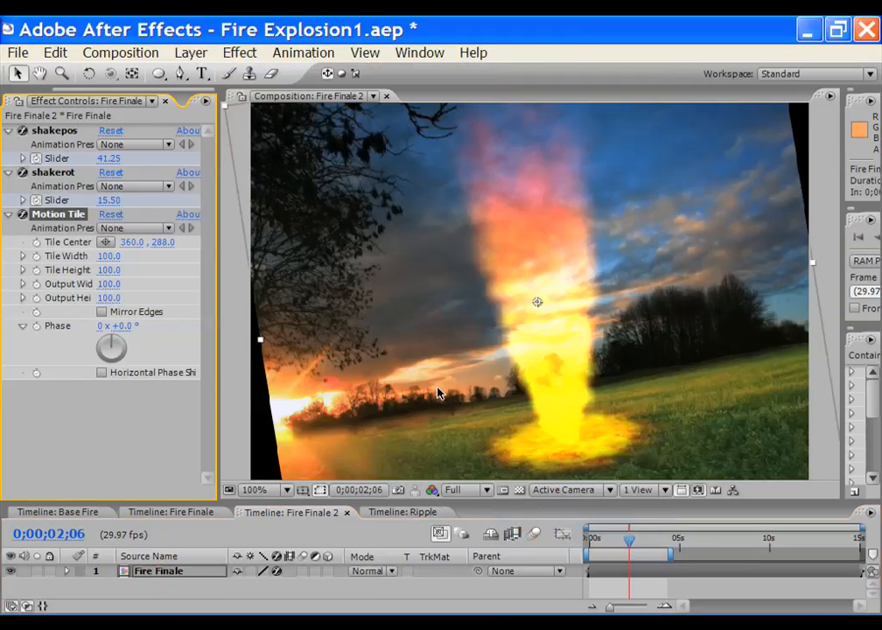
pyautogui.scroll(-1, 439, 327)
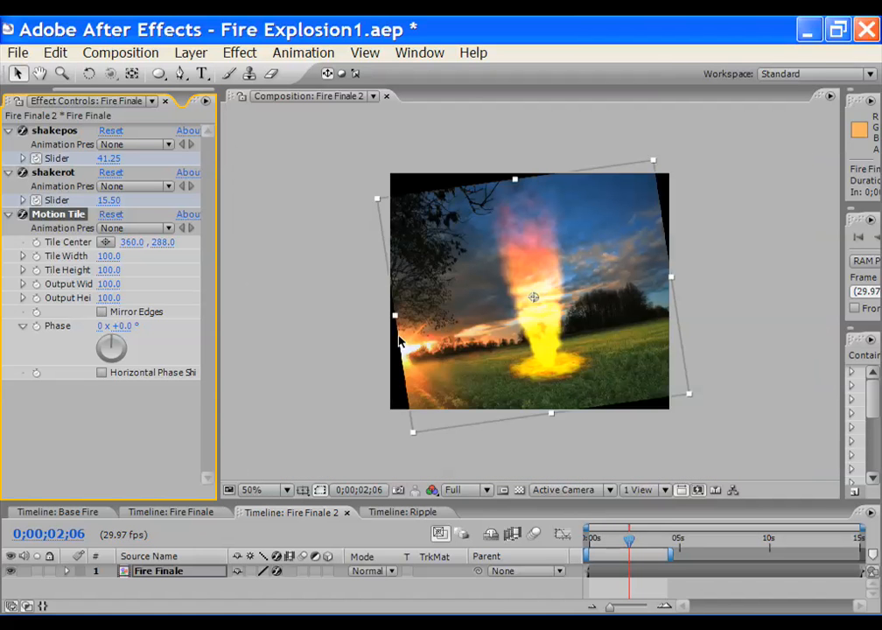
# Set Motion Tile output width and height to 185 and turn on Mirror Edges
pyautogui.click(109, 285)
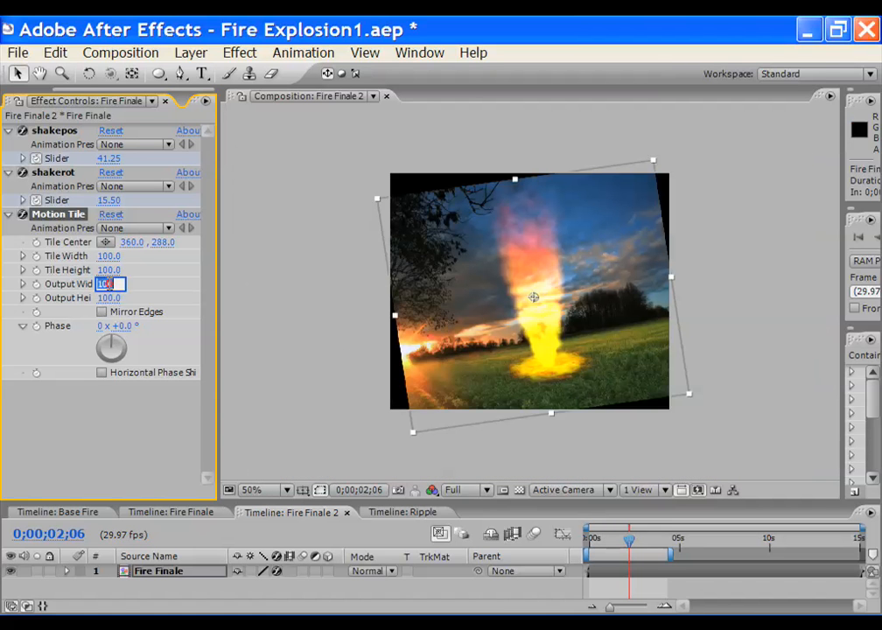
pyautogui.write('185.')
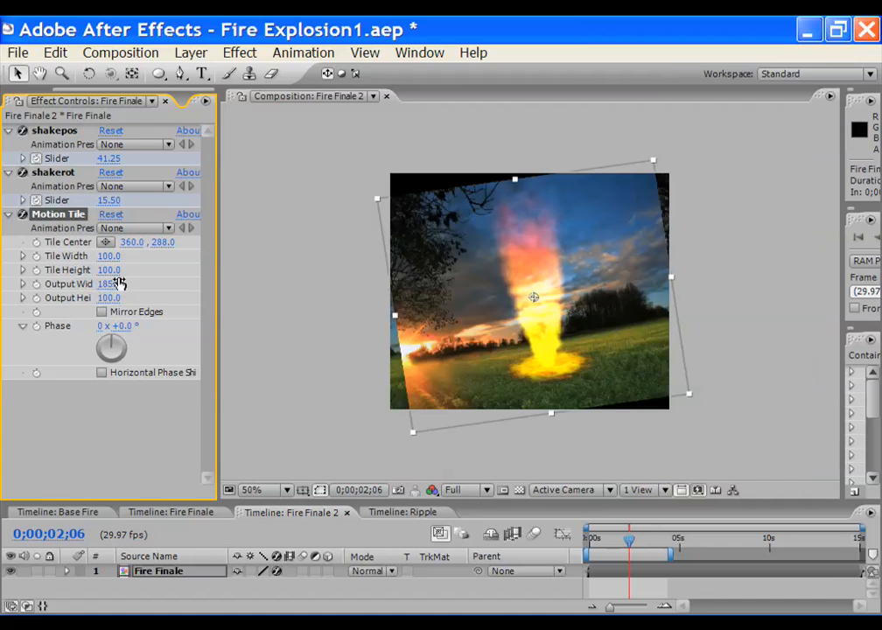
pyautogui.click(109, 298)
pyautogui.write('185')
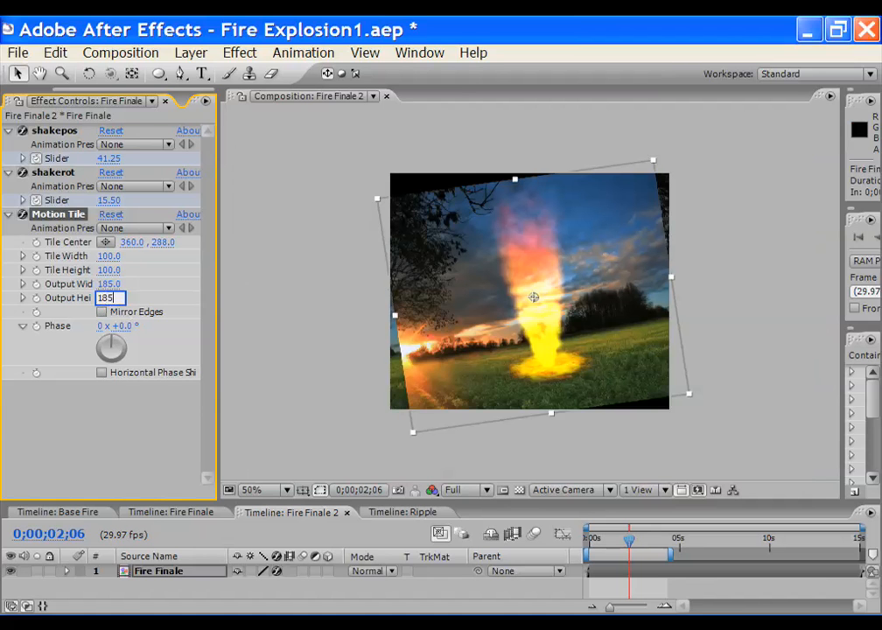
pyautogui.press('Return')
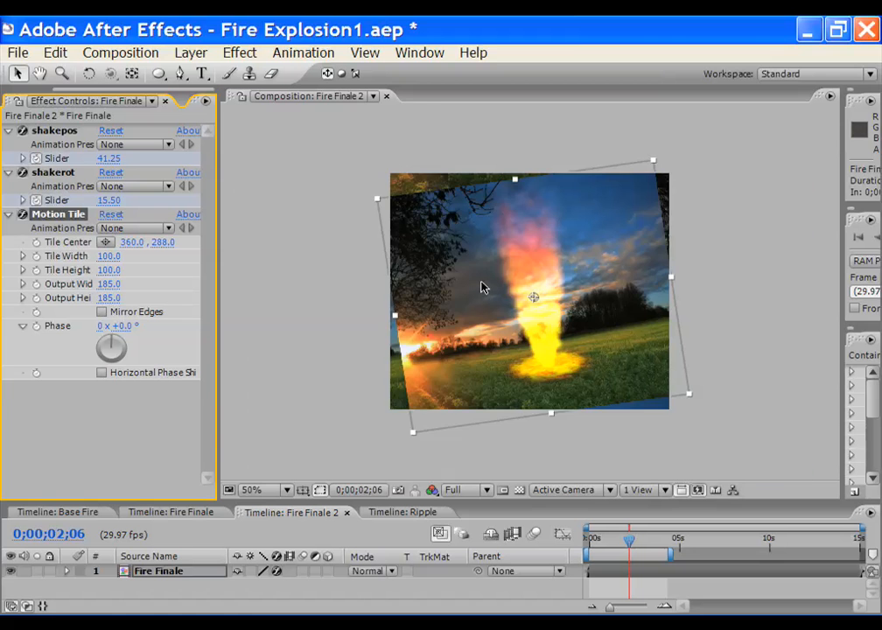
pyautogui.press('.')
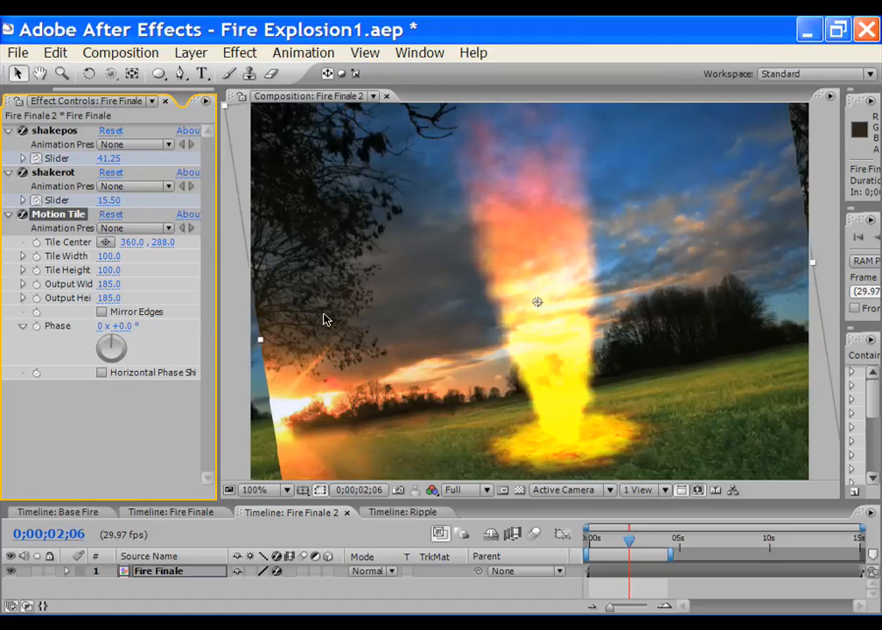
pyautogui.click(40, 74)
pyautogui.moveTo(446, 327); pyautogui.dragTo(338, 190)
pyautogui.moveTo(637, 341); pyautogui.dragTo(738, 423)
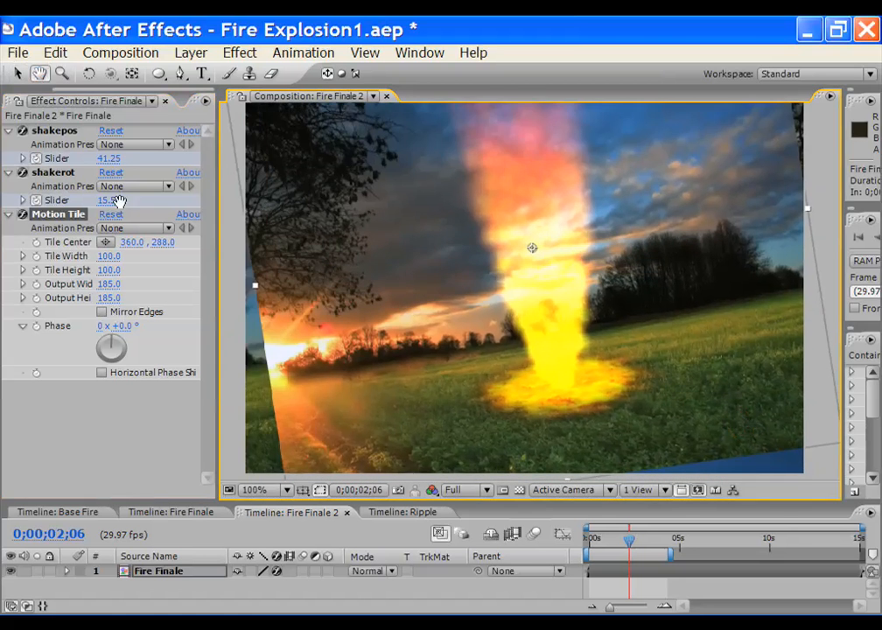
pyautogui.click(18, 74)
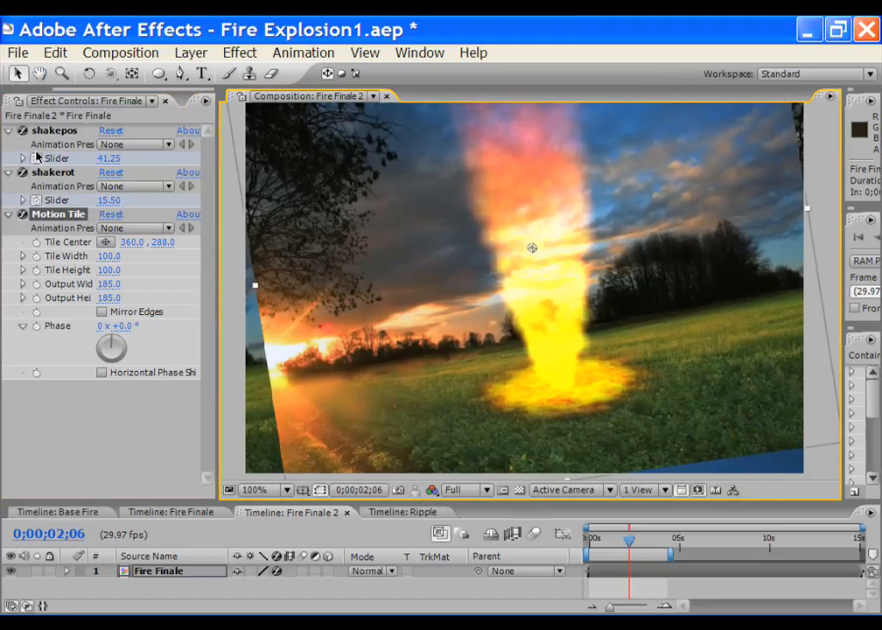
pyautogui.click(103, 312)
pyautogui.press(',')
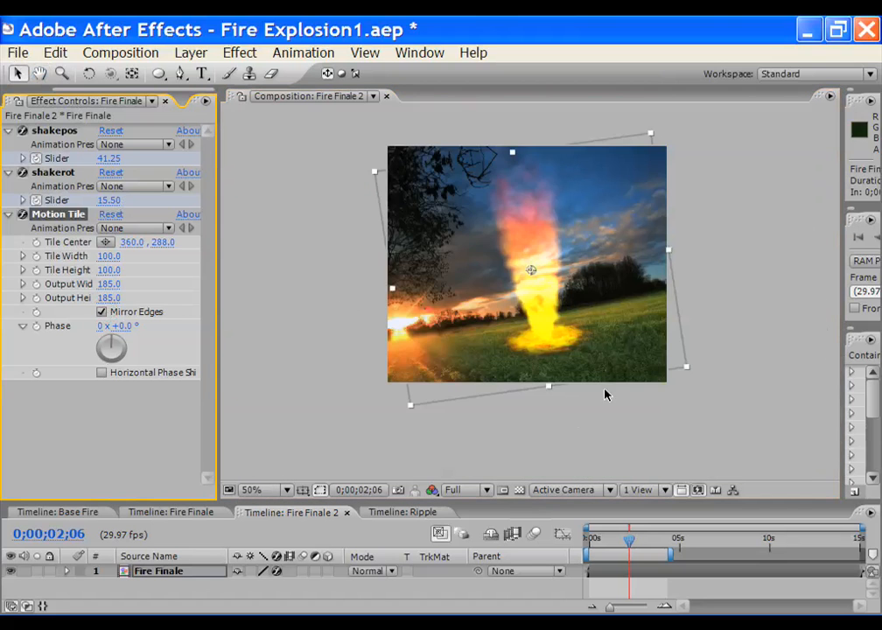
# Scrub through the explosion and turn on composition motion blur
pyautogui.moveTo(628, 542); pyautogui.dragTo(598, 543)
pyautogui.press('.')
pyautogui.press('pagedown')
pyautogui.press('pagedown')
pyautogui.press('pagedown')
pyautogui.press('pagedown')
pyautogui.press('pagedown')
pyautogui.press('pagedown')
pyautogui.press('pagedown')
pyautogui.press('pagedown')
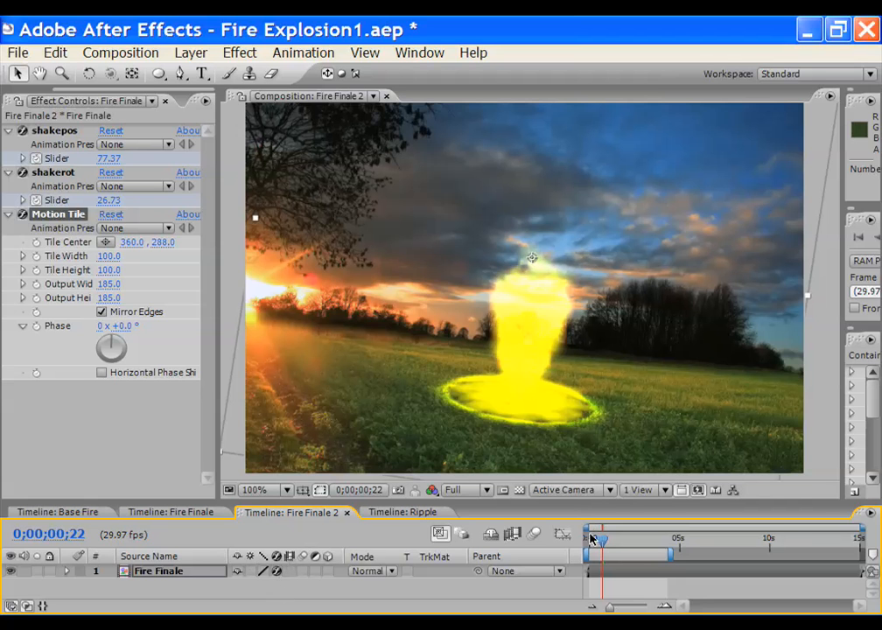
pyautogui.moveTo(601, 544); pyautogui.dragTo(617, 545)
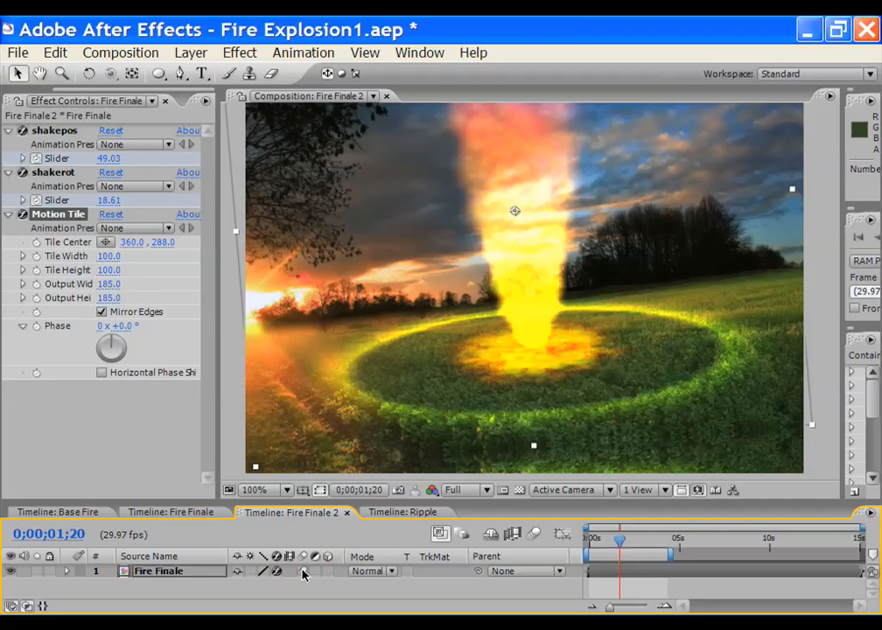
pyautogui.click(535, 534)
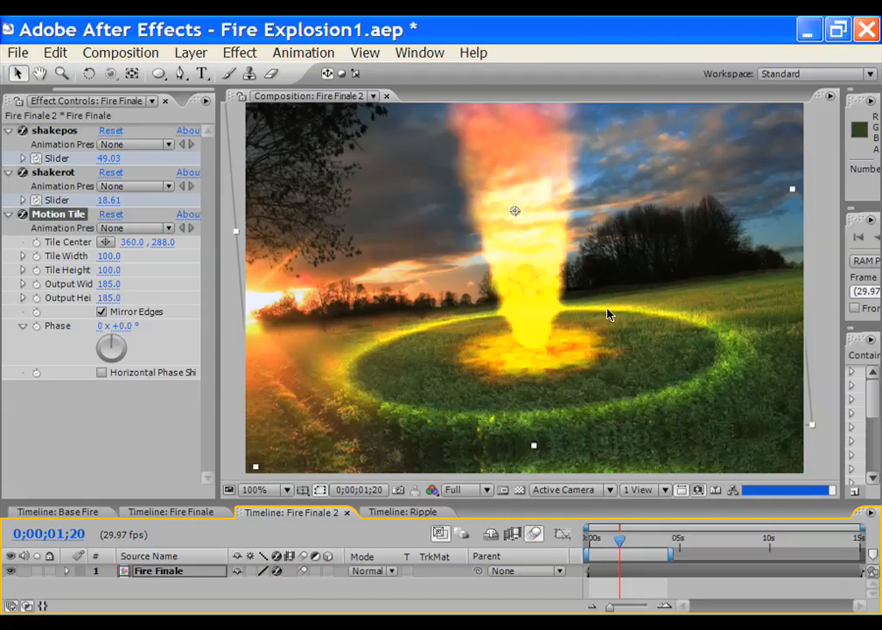
pyautogui.click(615, 538)
pyautogui.click(605, 545)
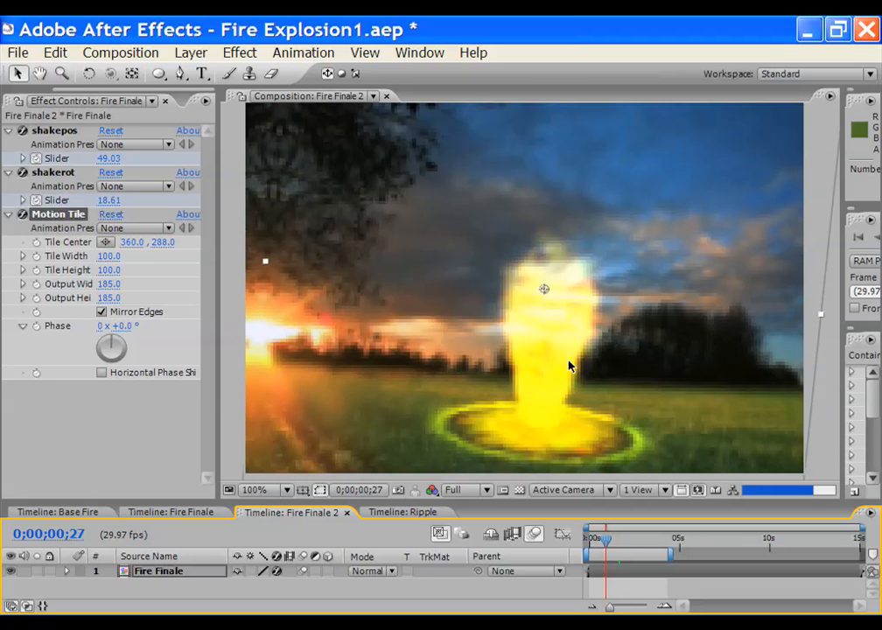
# Pan the view and check an earlier shake frame at 200% and back at 100%
pyautogui.click(41, 76)
pyautogui.moveTo(490, 355)
pyautogui.mouseDown()
pyautogui.moveTo(491, 315)
pyautogui.moveTo(491, 365)
pyautogui.mouseUp()
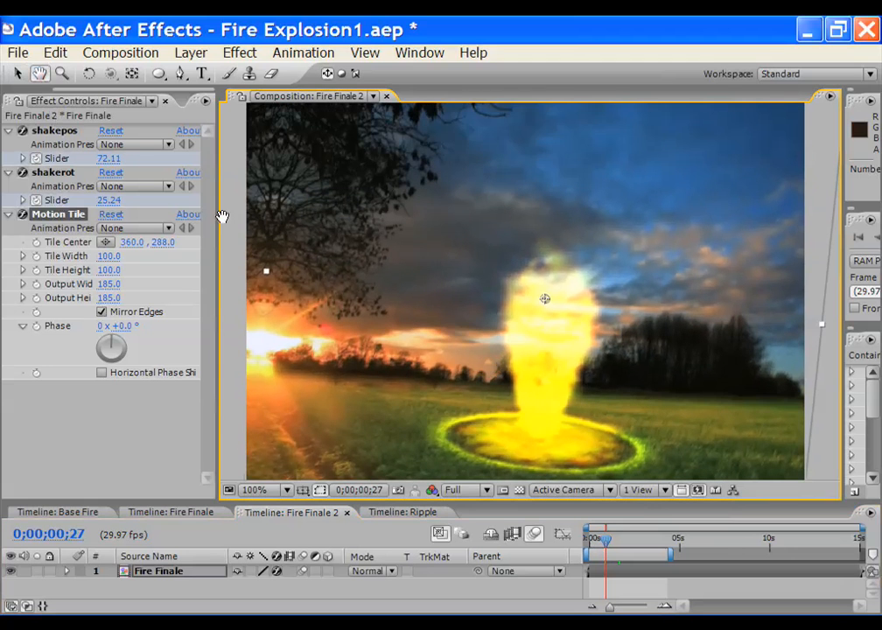
pyautogui.click(17, 74)
pyautogui.moveTo(610, 551)
pyautogui.mouseDown()
pyautogui.moveTo(591, 545)
pyautogui.moveTo(600, 547)
pyautogui.mouseUp()
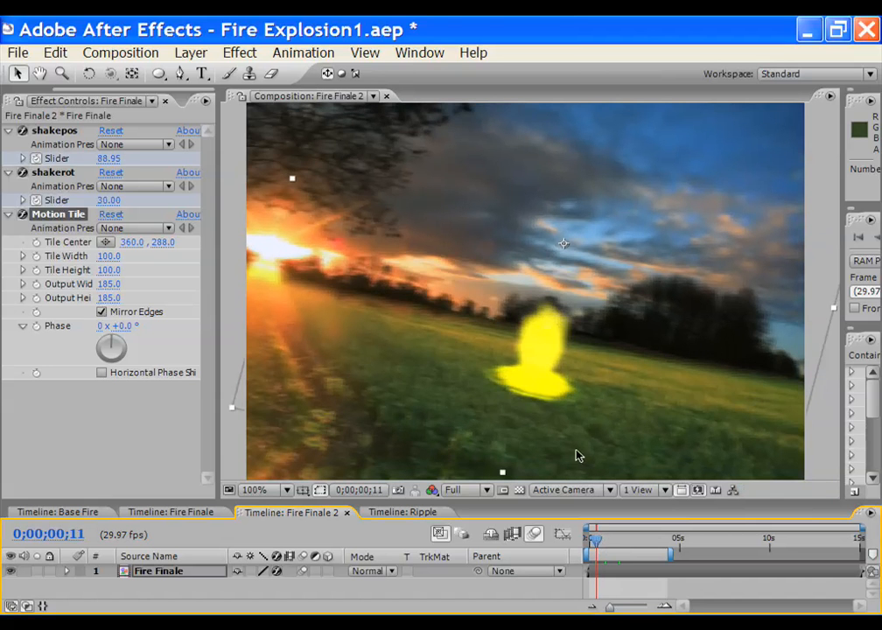
pyautogui.press('.')
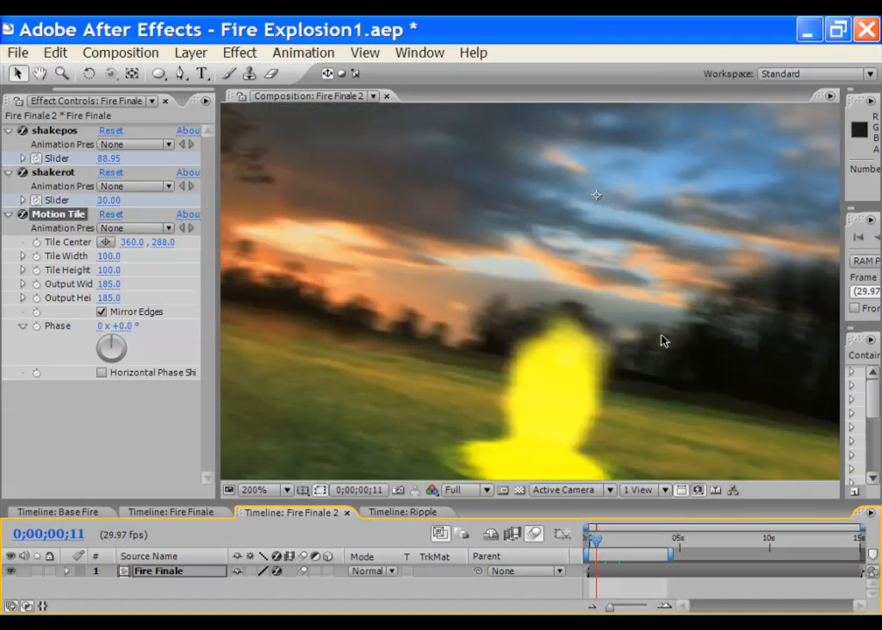
pyautogui.press(',')
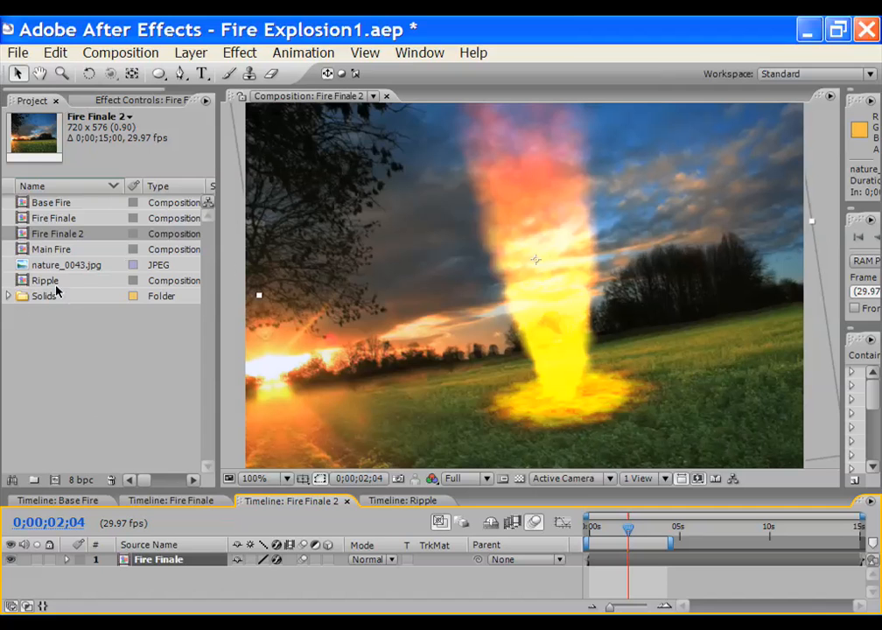
# Open Fire Finale and darken nature_0043.jpg with a Curves effect bowed downward
pyautogui.doubleClick(51, 219)
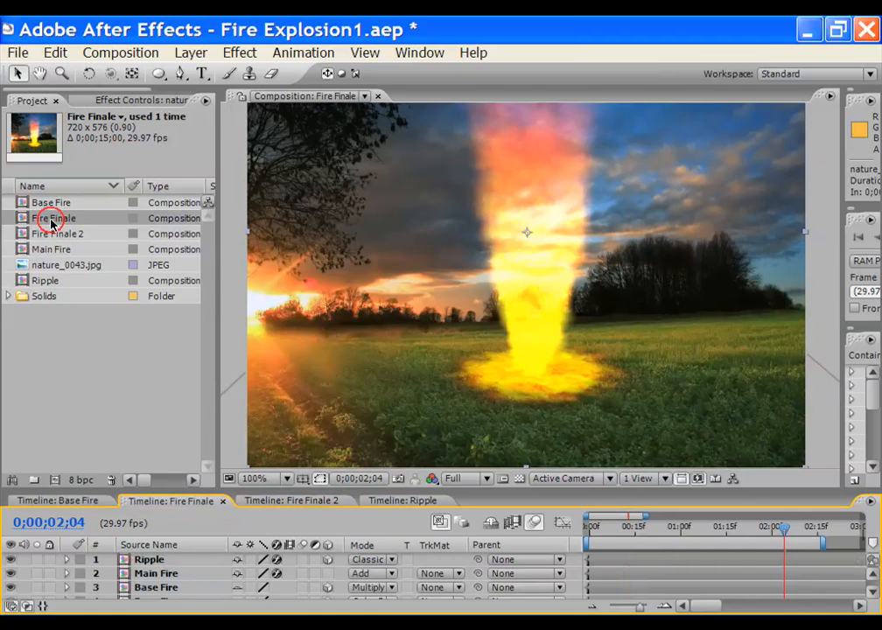
pyautogui.moveTo(256, 499); pyautogui.dragTo(256, 443)
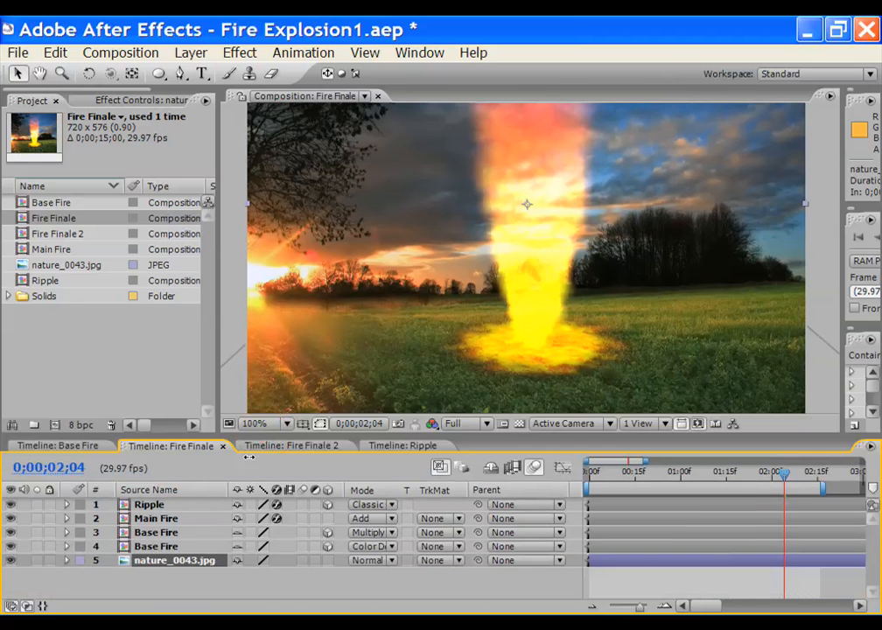
pyautogui.click(242, 54)
pyautogui.moveTo(435, 217)
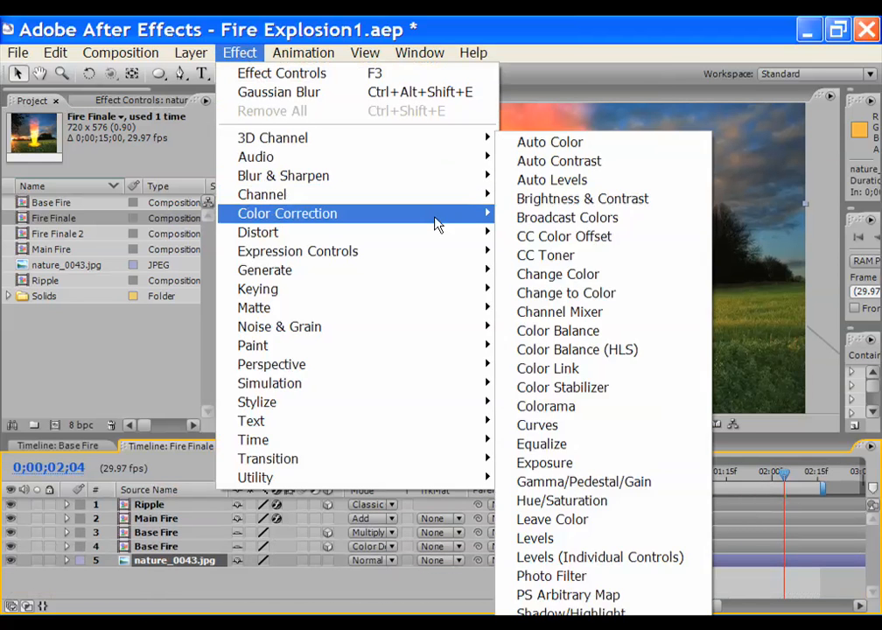
pyautogui.click(555, 428)
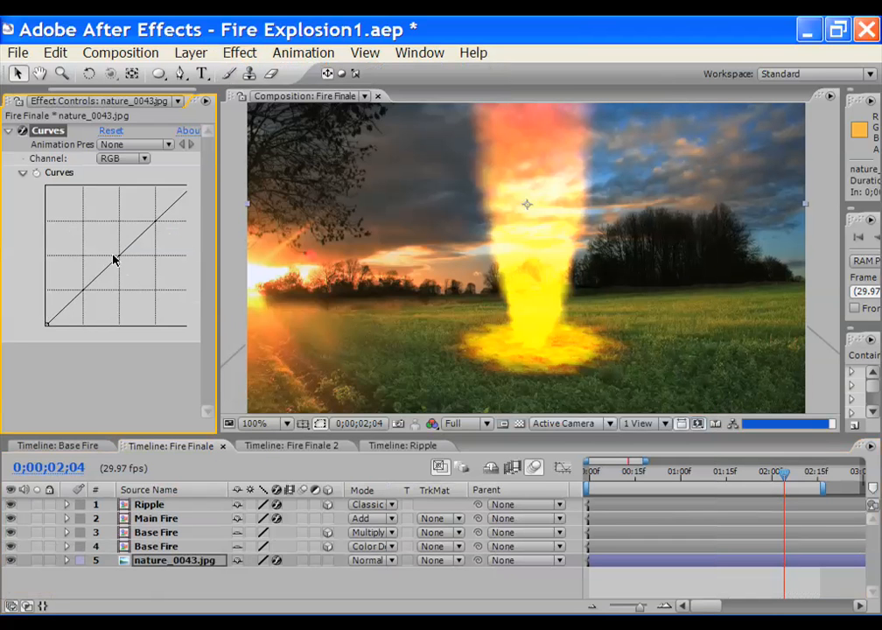
pyautogui.moveTo(118, 254)
pyautogui.mouseDown()
pyautogui.moveTo(138, 274)
pyautogui.moveTo(127, 267)
pyautogui.mouseUp()
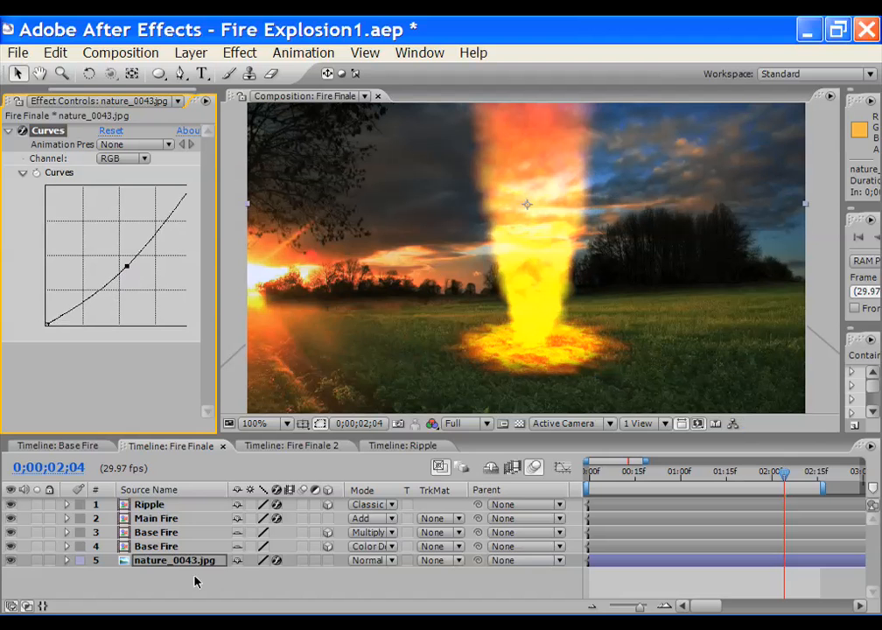
pyautogui.click(183, 563)
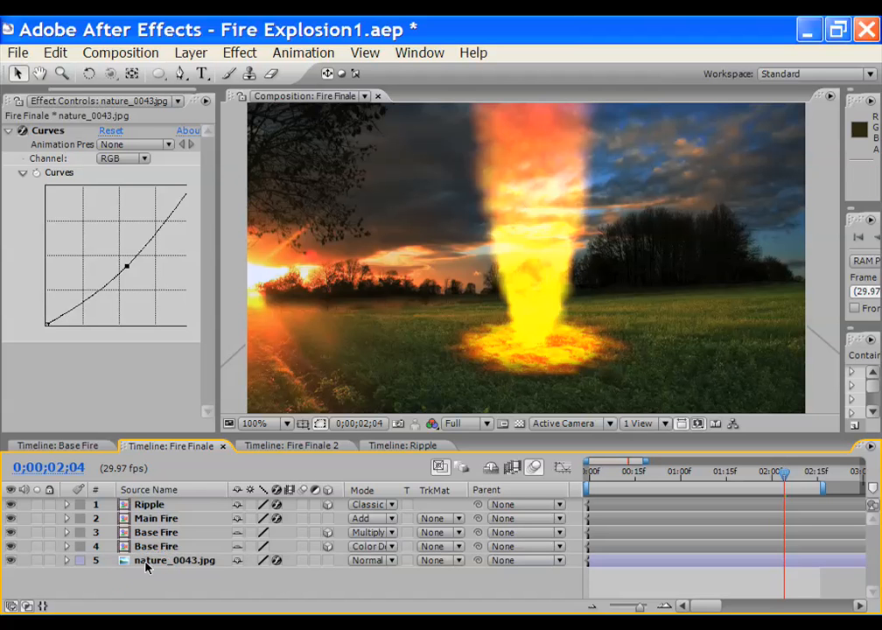
# Apply Gaussian Blur to the nature_0043.jpg background with Blurriness 1.5
pyautogui.click(234, 56)
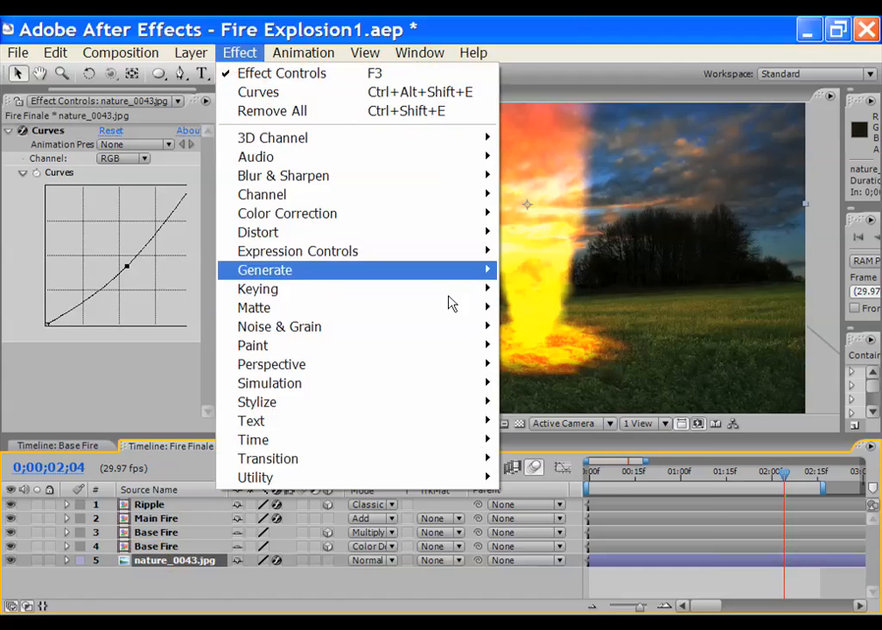
pyautogui.moveTo(483, 179)
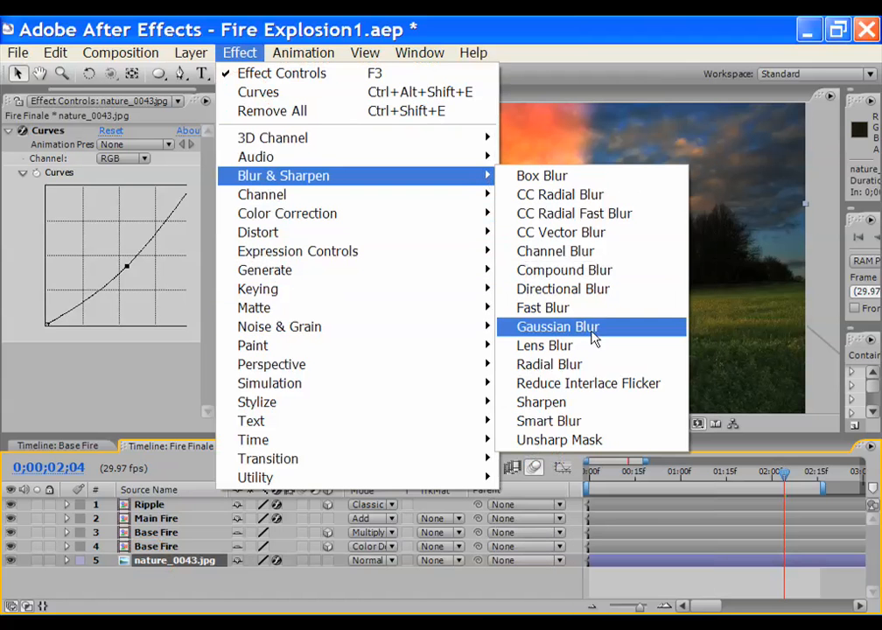
pyautogui.click(530, 327)
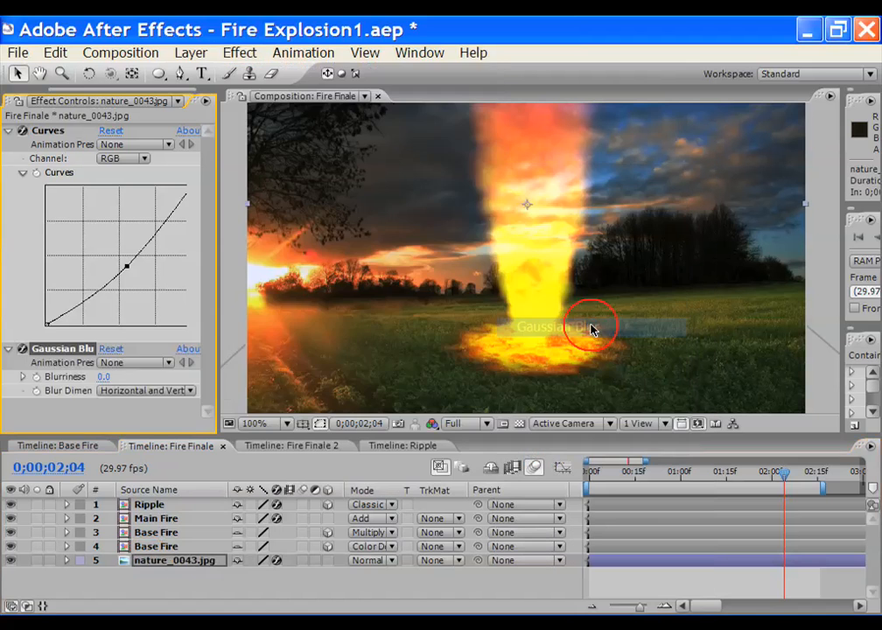
pyautogui.click(103, 376)
pyautogui.write('1.')
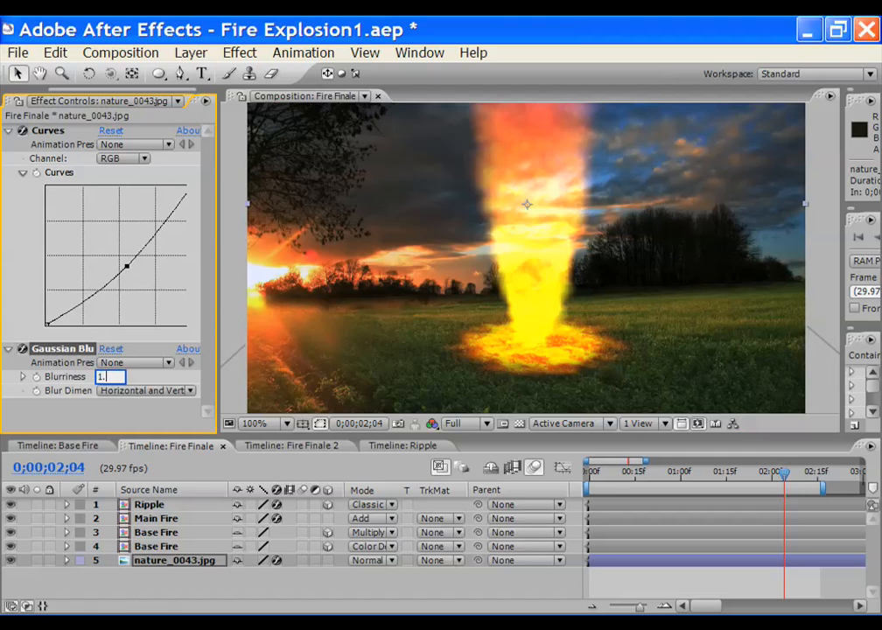
pyautogui.write('5')
pyautogui.press('Return')
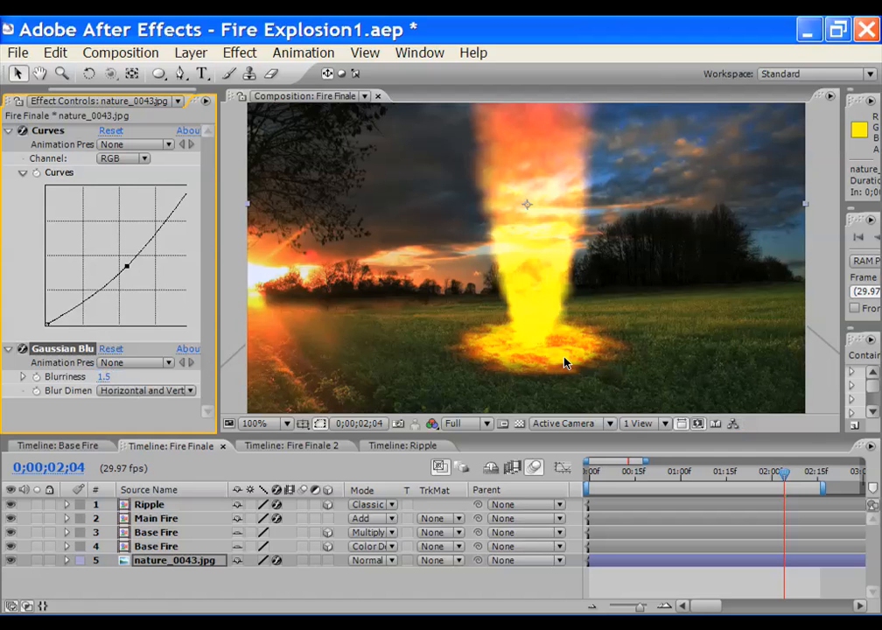
# Zoom the composition view in to inspect the blur, then back to 100%
pyautogui.press('.')
pyautogui.press(',')
pyautogui.moveTo(59, 89); pyautogui.dragTo(13, 90)
# Open Fire Finale 2, enlarge the composition view, and move the time indicator to 0;00;00;00
pyautogui.click(32, 102)
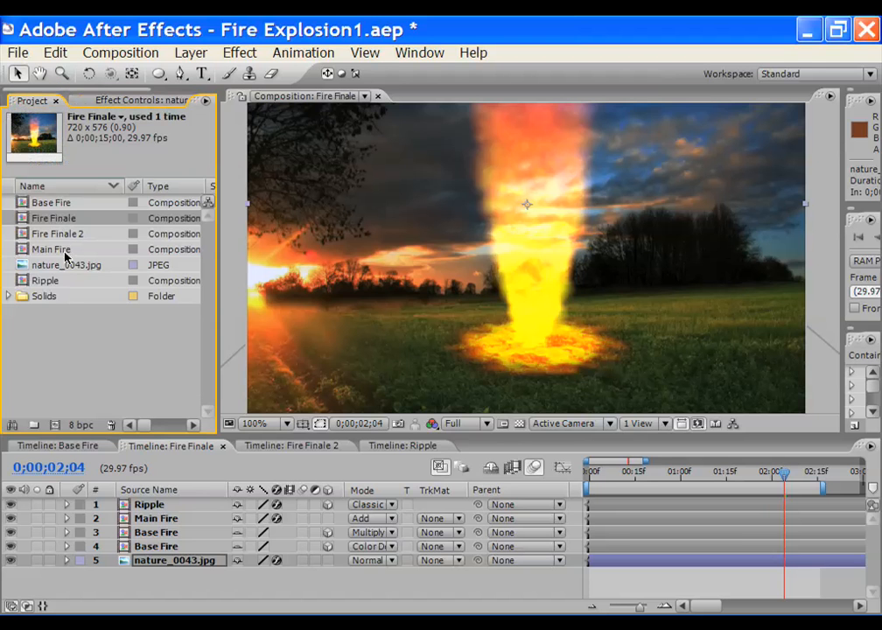
pyautogui.doubleClick(62, 235)
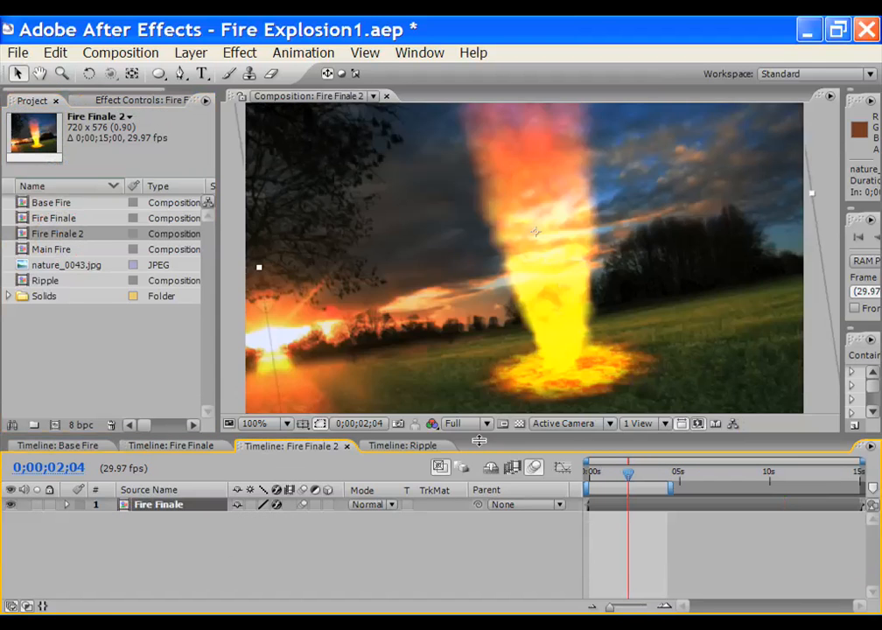
pyautogui.moveTo(480, 440); pyautogui.dragTo(476, 530)
pyautogui.moveTo(636, 564); pyautogui.dragTo(584, 564)
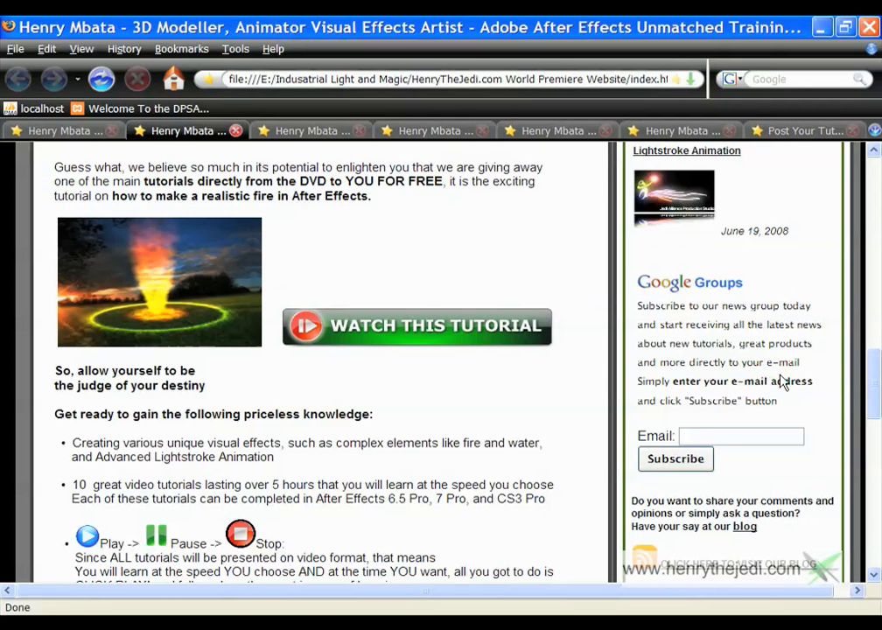
# Browse the training DVD page, then click into the Google Groups subscription Email field
pyautogui.scroll(-2, 770, 383)
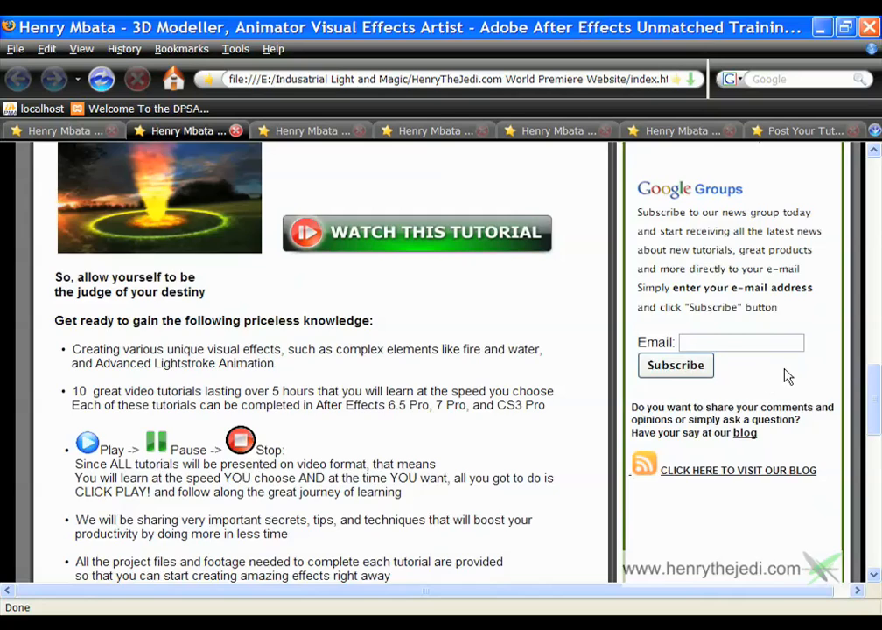
pyautogui.scroll(1, 786, 375)
pyautogui.scroll(14, 767, 351)
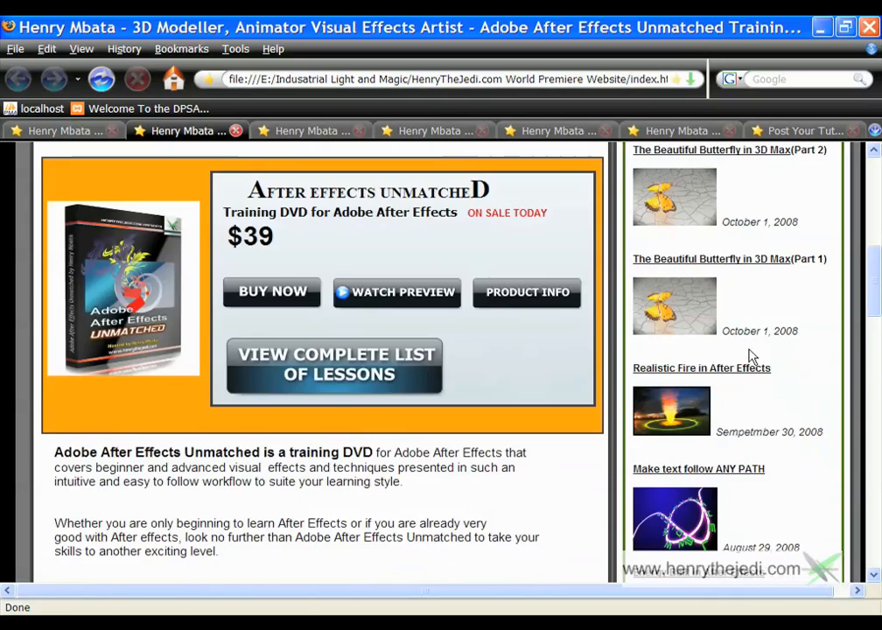
pyautogui.scroll(4, 466, 291)
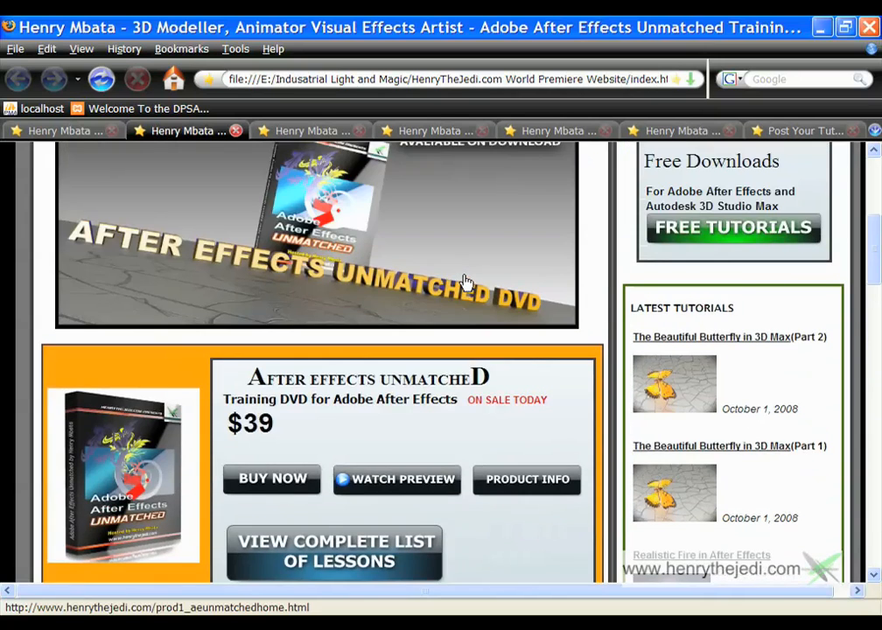
pyautogui.scroll(-10, 834, 481)
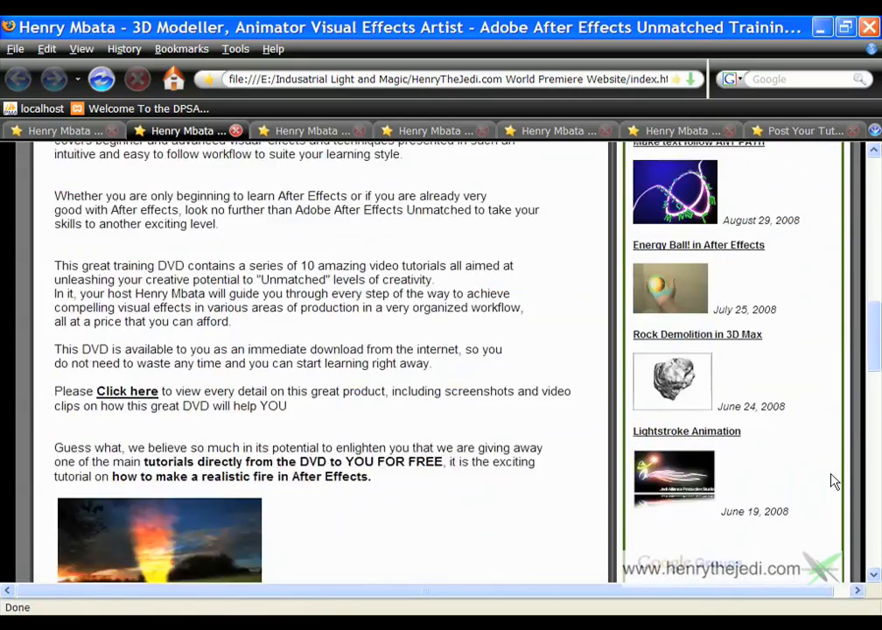
pyautogui.scroll(-6, 834, 481)
pyautogui.scroll(2, 834, 481)
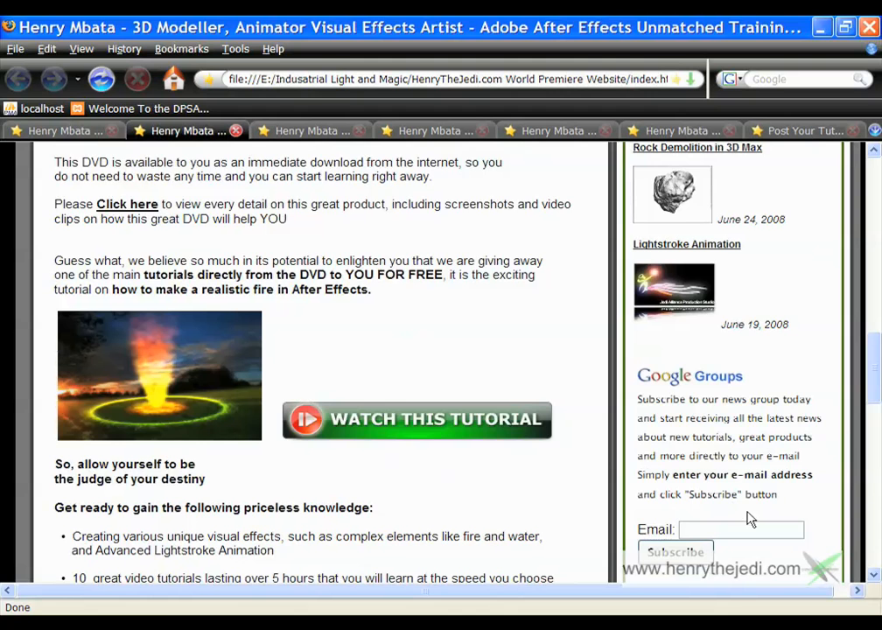
pyautogui.scroll(-1, 748, 527)
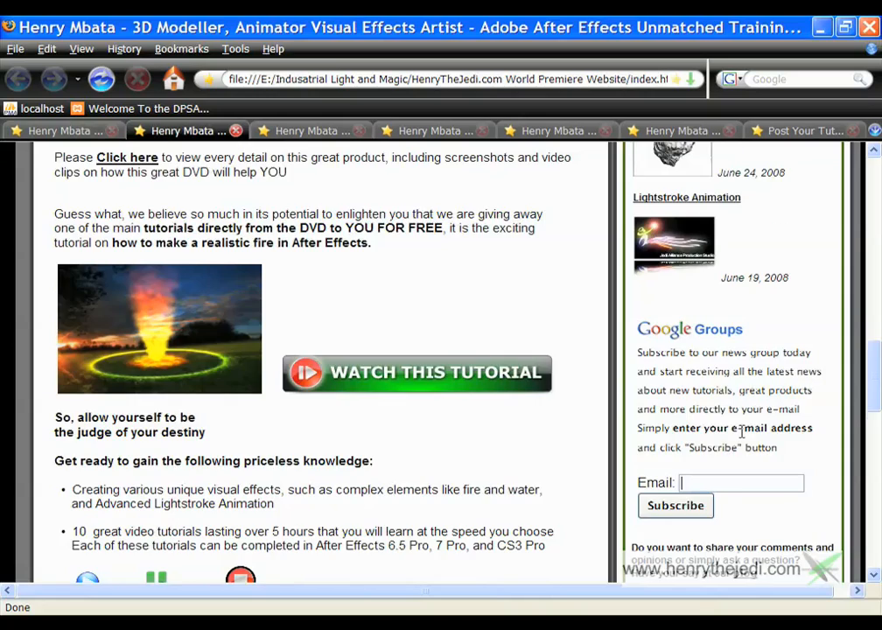
pyautogui.scroll(-1, 742, 412)
pyautogui.scroll(12, 443, 413)
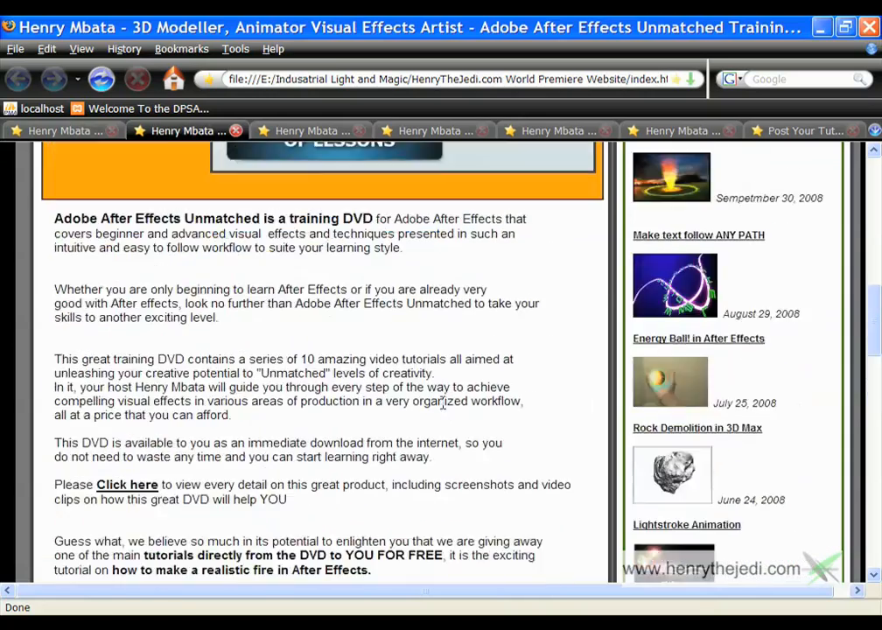
pyautogui.scroll(-7, 443, 413)
pyautogui.scroll(-14, 443, 413)
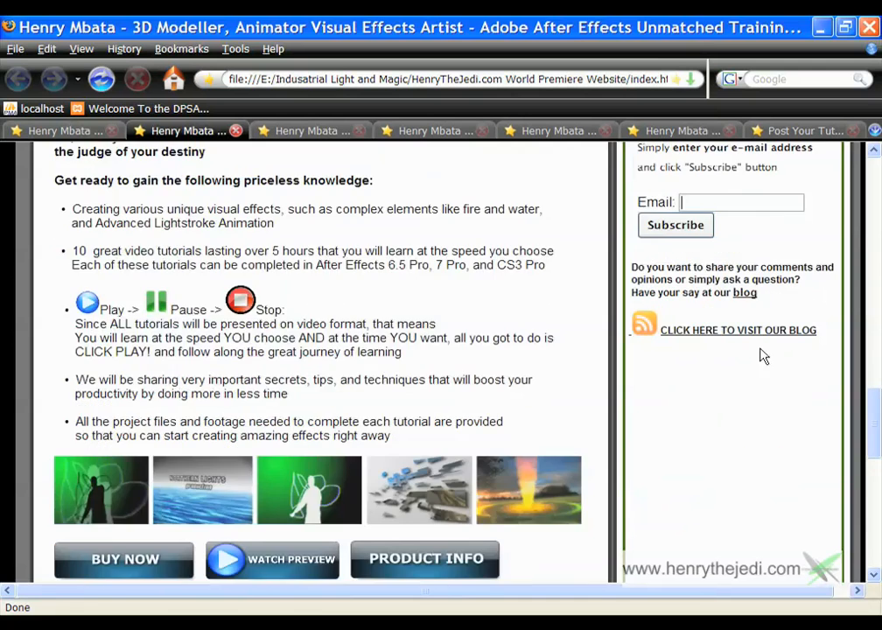
pyautogui.scroll(4, 750, 309)
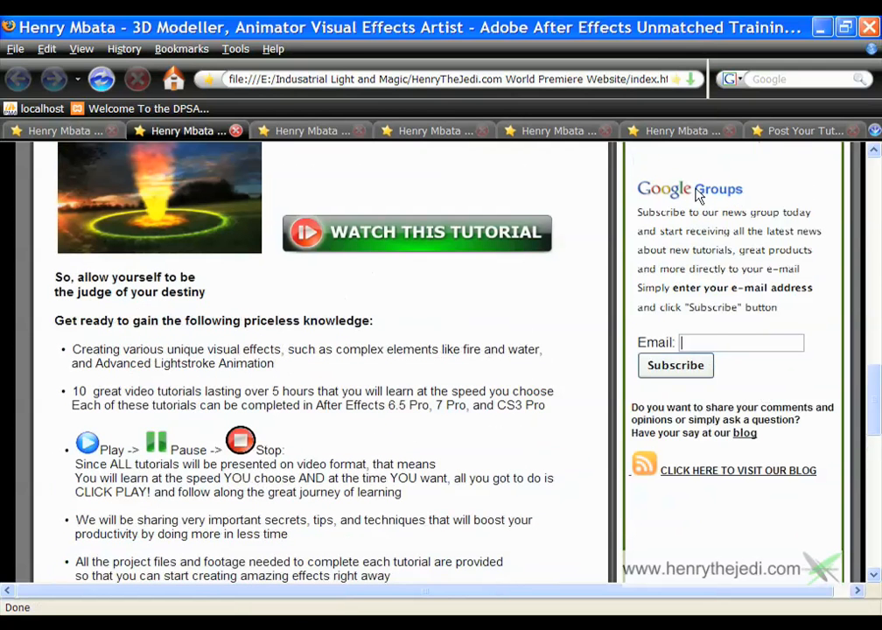
pyautogui.click(728, 190)
pyautogui.click(731, 341)
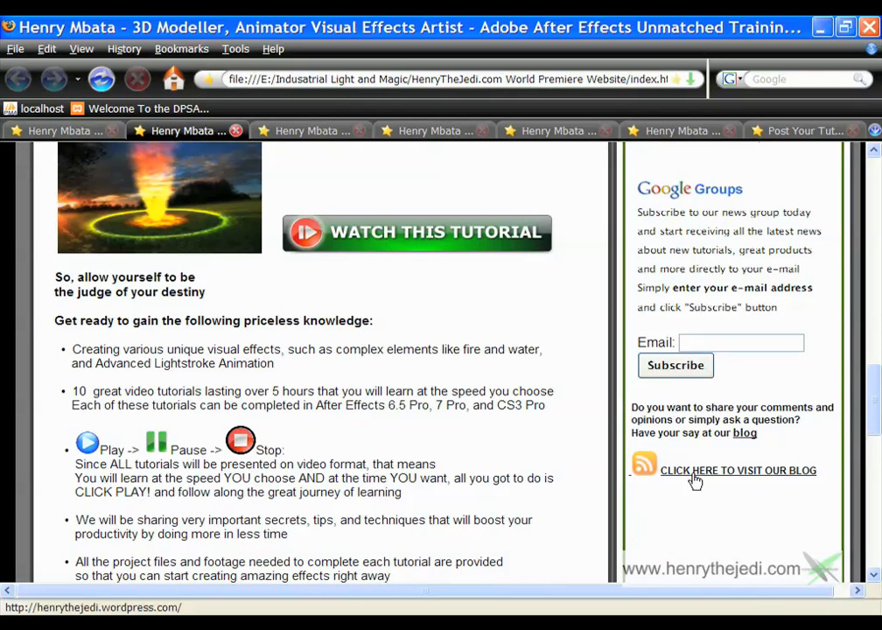
# Switch to the 'Post Your Tut...' tab showing the September tutorial-requests blog post
pyautogui.click(778, 133)
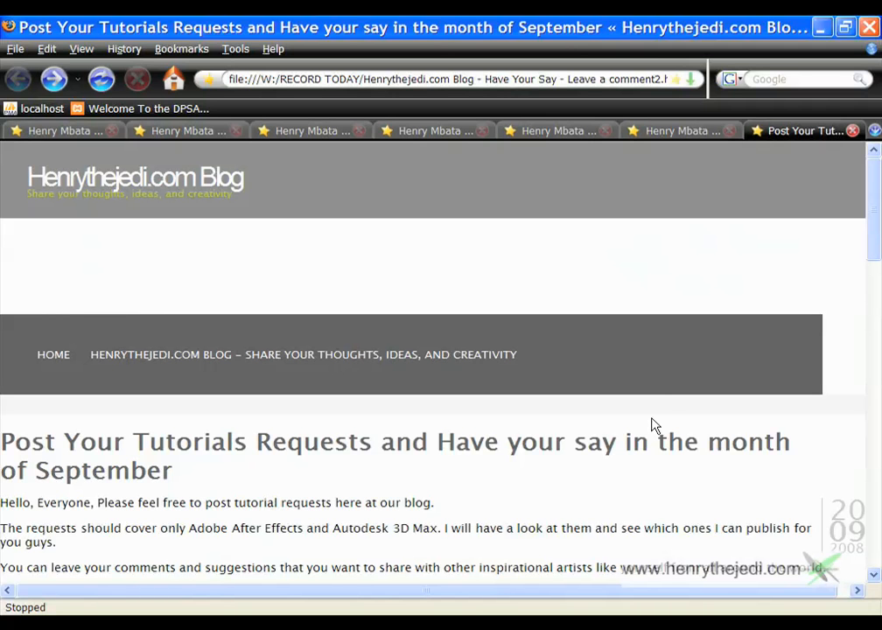
pyautogui.scroll(-2, 570, 450)
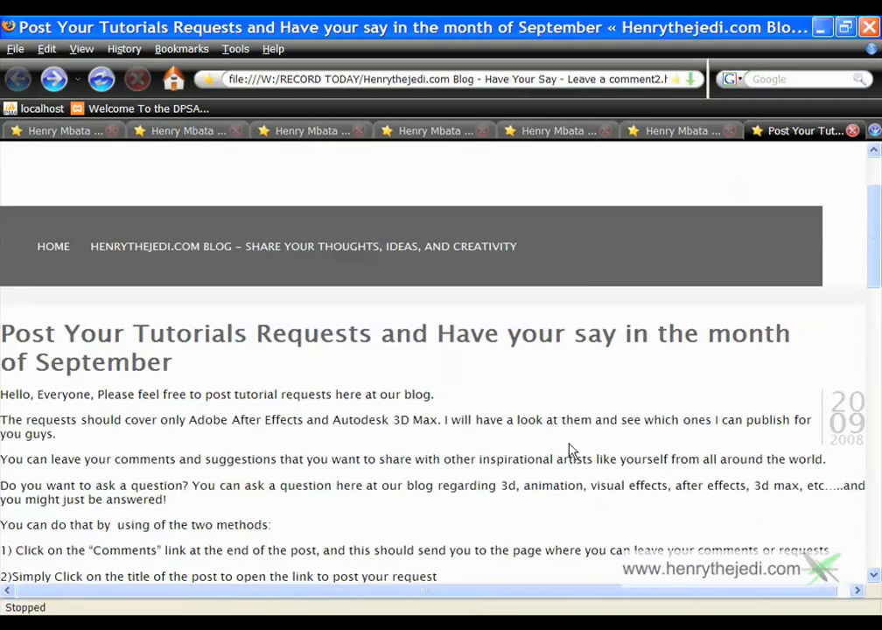
pyautogui.scroll(-7, 570, 450)
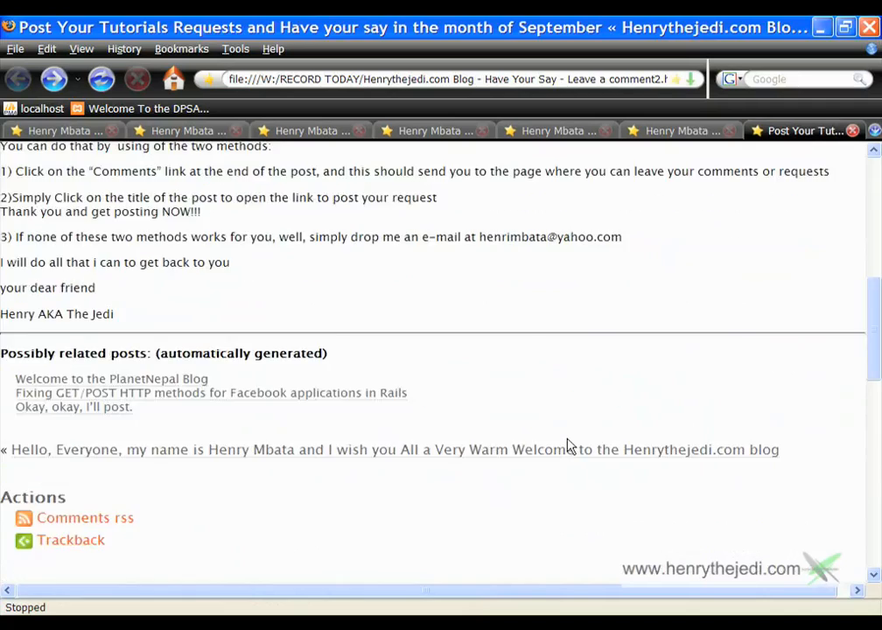
pyautogui.scroll(7, 569, 447)
pyautogui.click(693, 132)
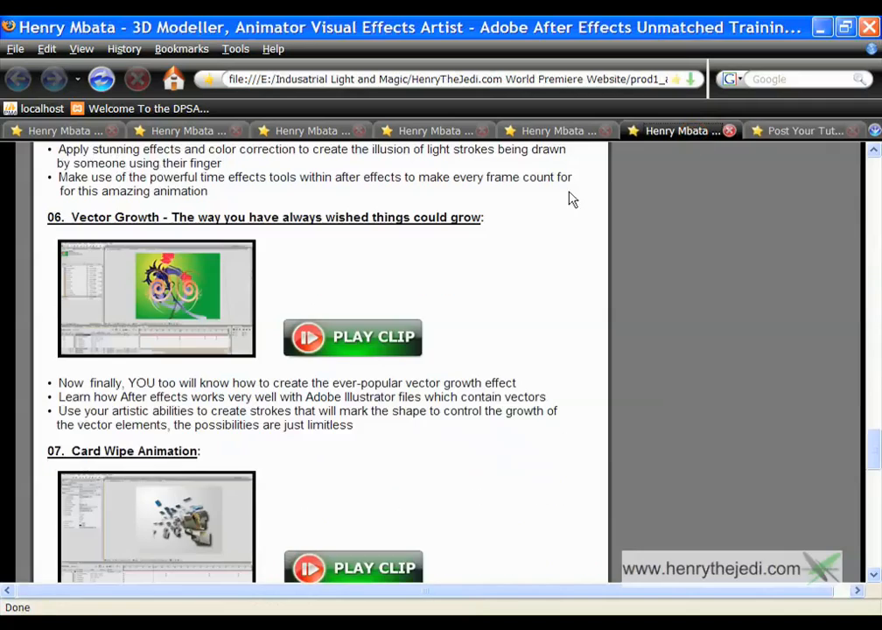
pyautogui.click(529, 131)
pyautogui.scroll(-11, 575, 347)
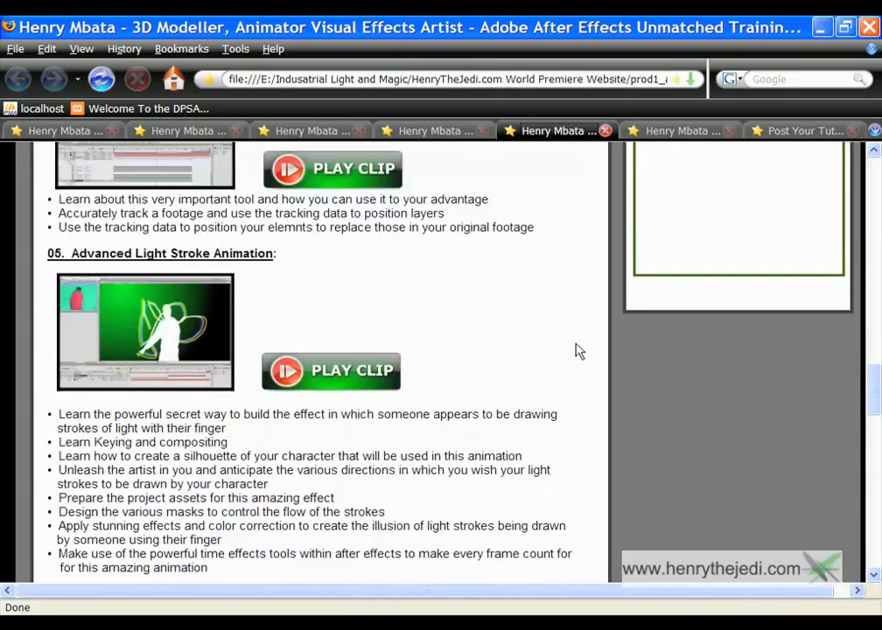
pyautogui.scroll(1, 577, 341)
pyautogui.click(451, 133)
pyautogui.scroll(-6, 540, 347)
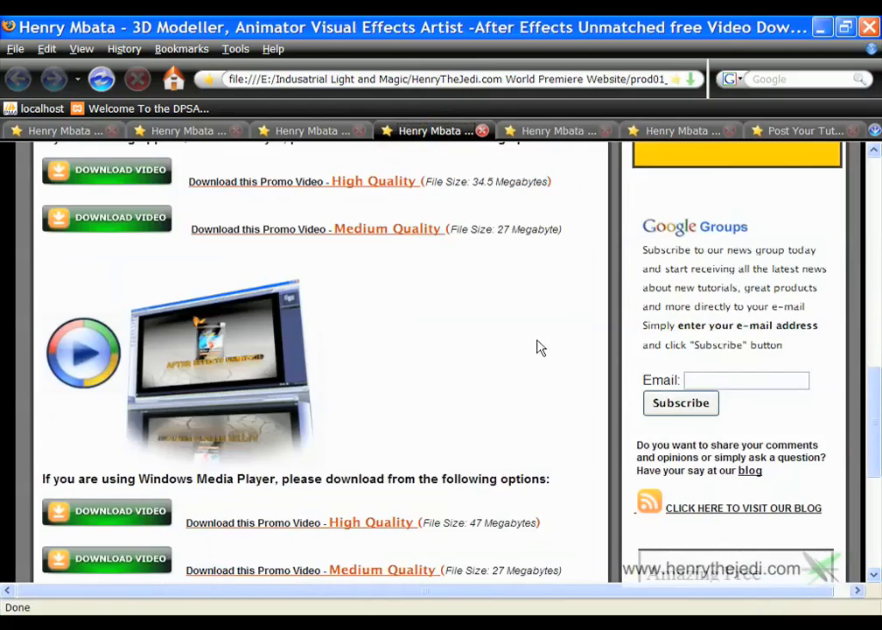
pyautogui.scroll(-3, 540, 347)
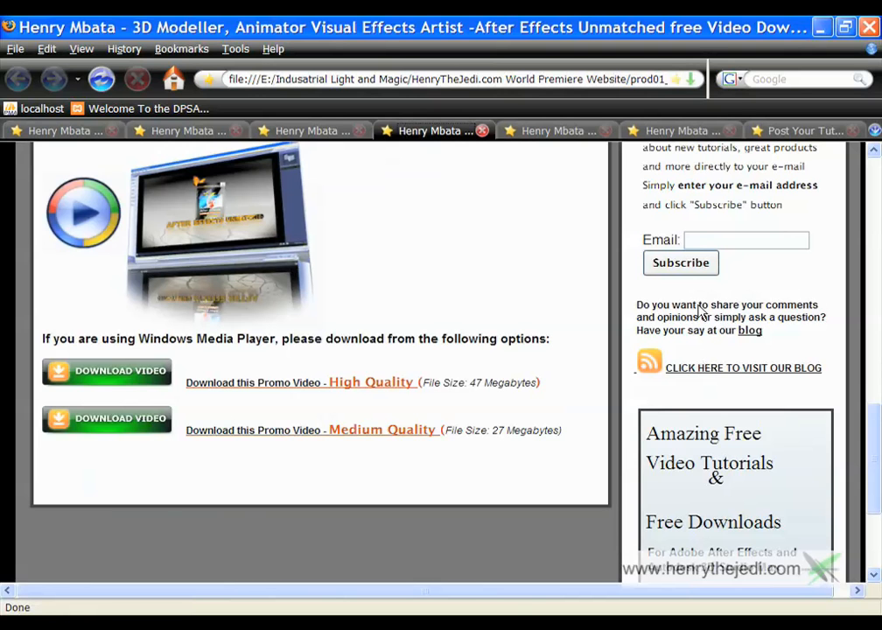
pyautogui.click(793, 133)
pyautogui.scroll(-1, 641, 375)
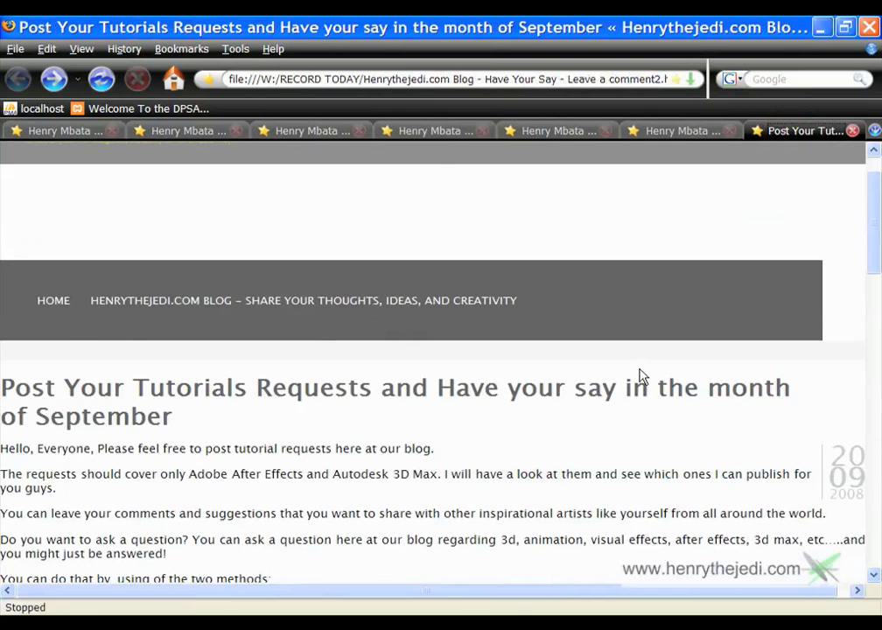
pyautogui.scroll(1, 569, 393)
pyautogui.scroll(-2, 569, 393)
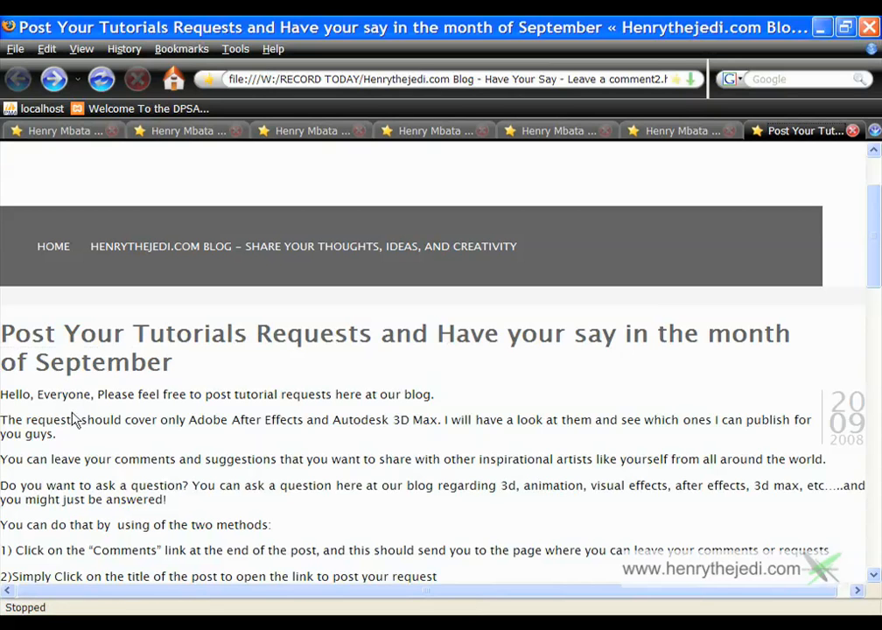
pyautogui.scroll(-3, 291, 402)
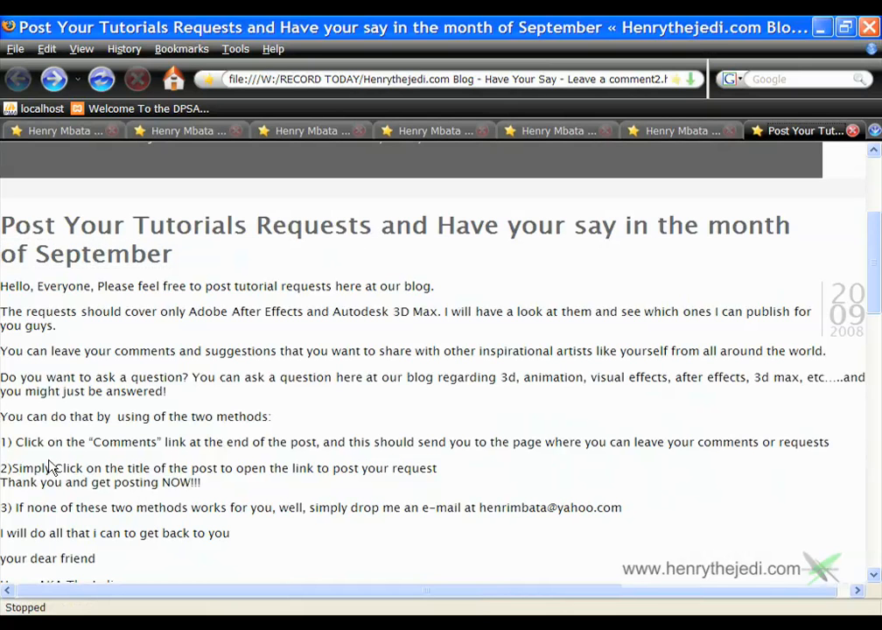
pyautogui.scroll(-2, 51, 468)
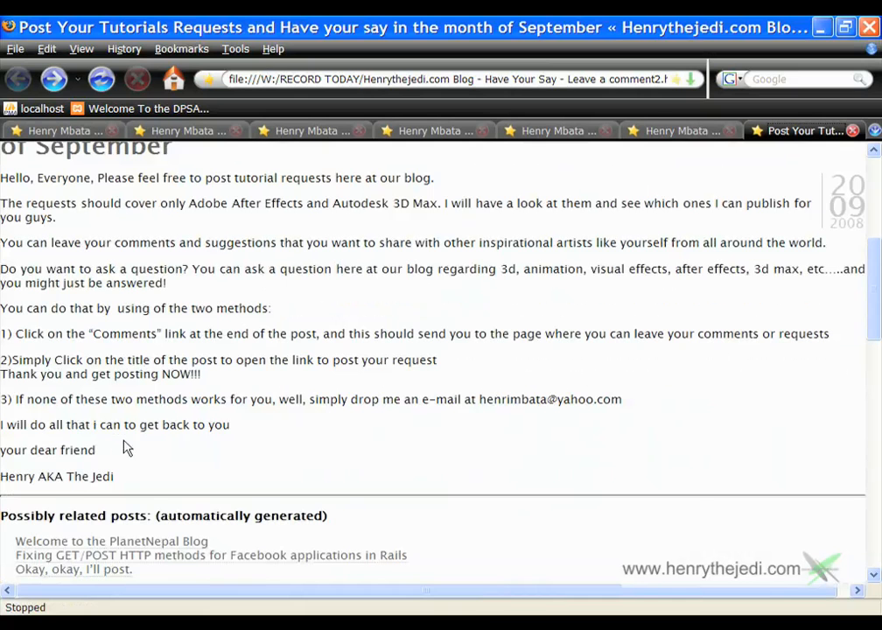
pyautogui.scroll(4, 157, 453)
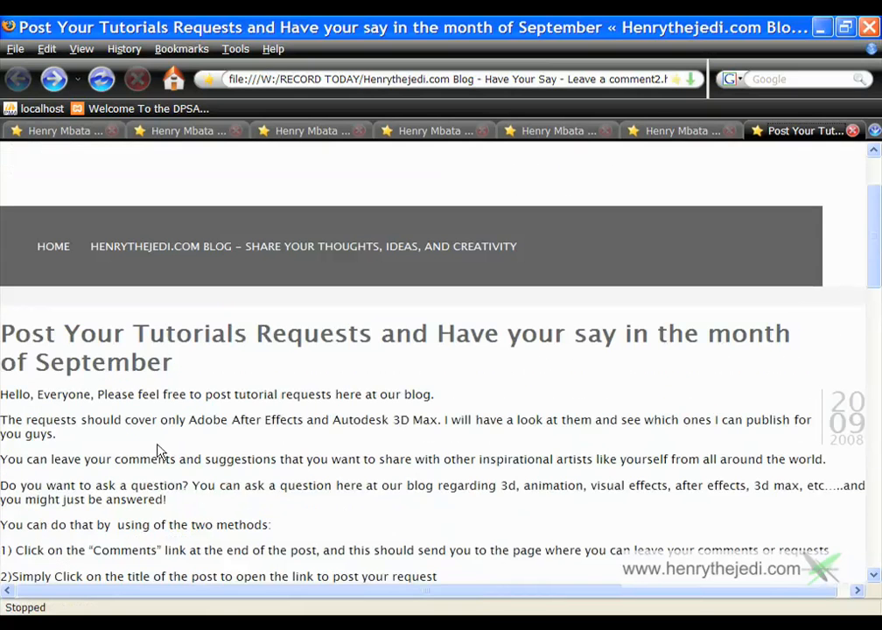
pyautogui.click(141, 339)
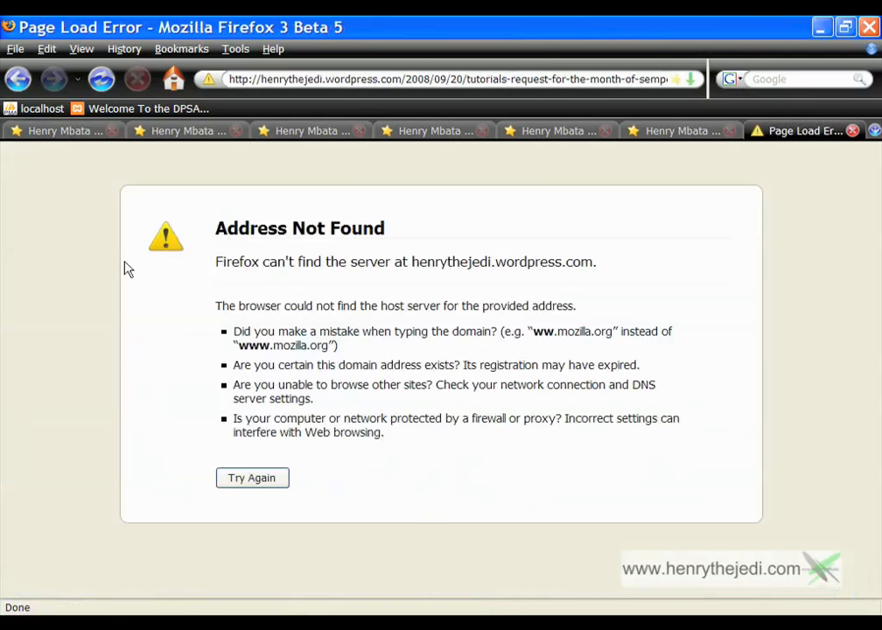
pyautogui.click(19, 80)
pyautogui.scroll(-5, 313, 362)
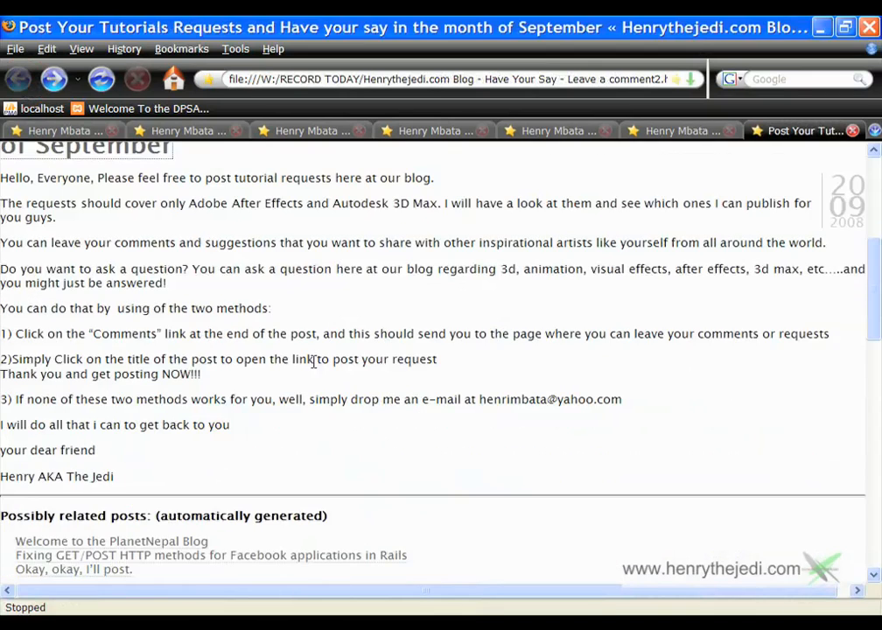
pyautogui.scroll(-13, 313, 358)
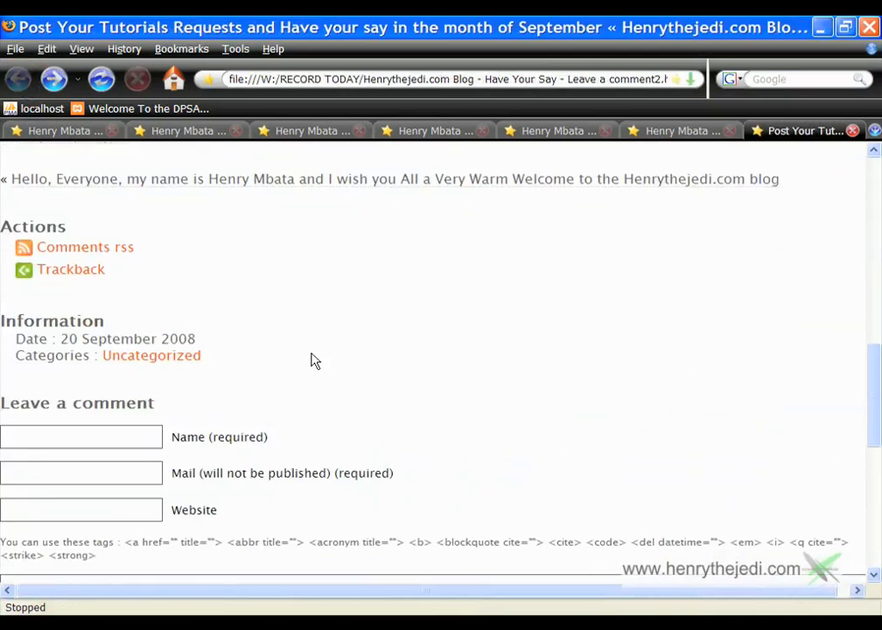
pyautogui.scroll(15, 218, 324)
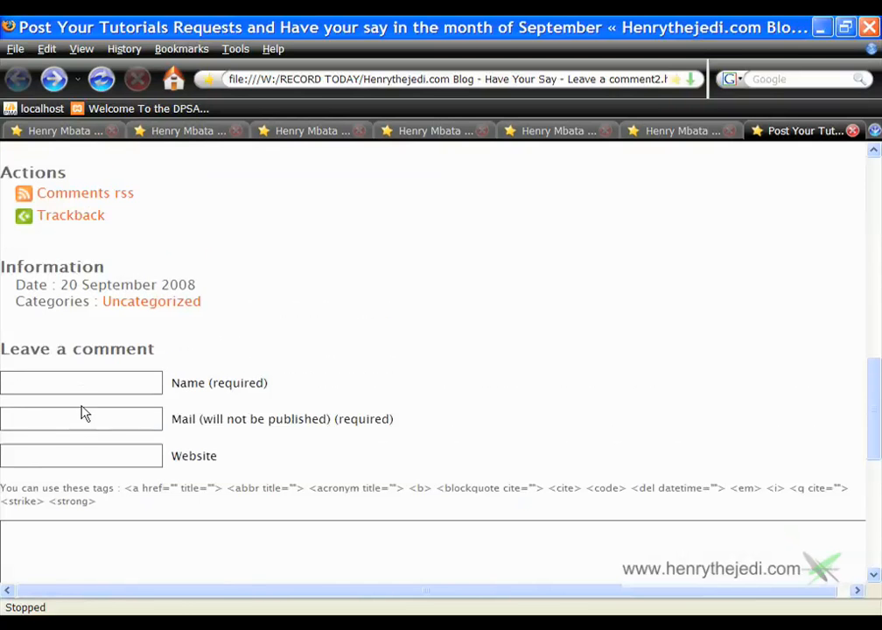
pyautogui.scroll(3, 83, 390)
pyautogui.scroll(-17, 98, 419)
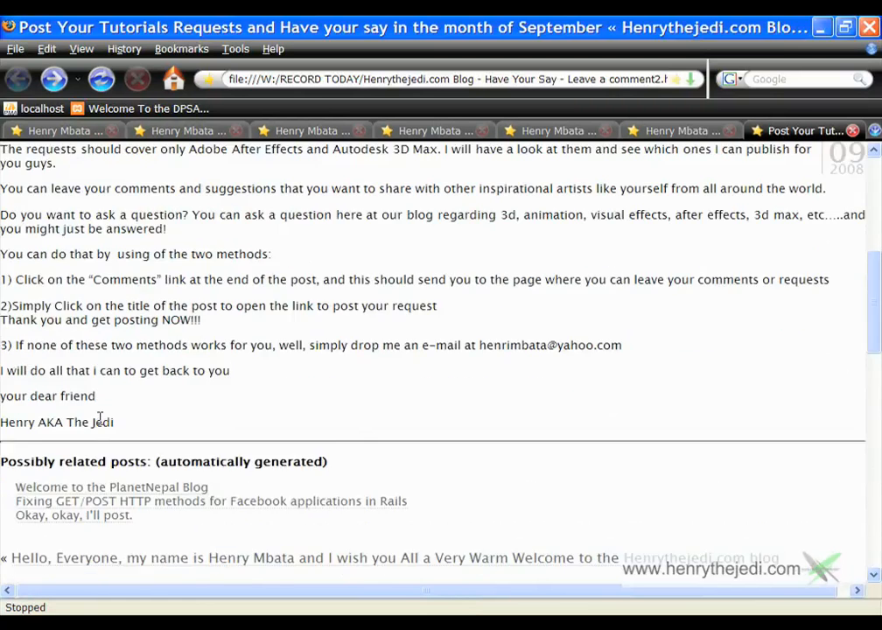
# Enter the commenter's e-mail address in the form and their site in the website field
pyautogui.click(80, 276)
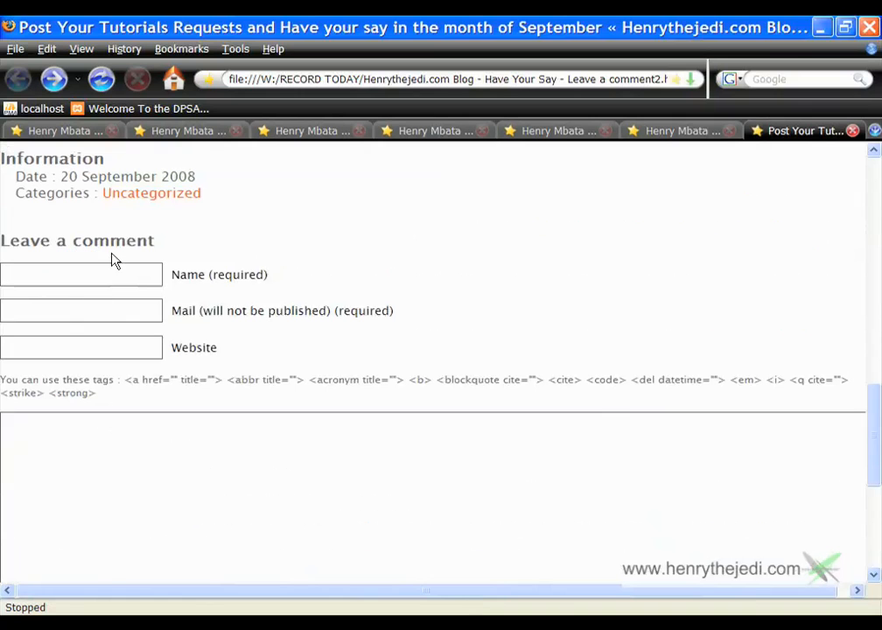
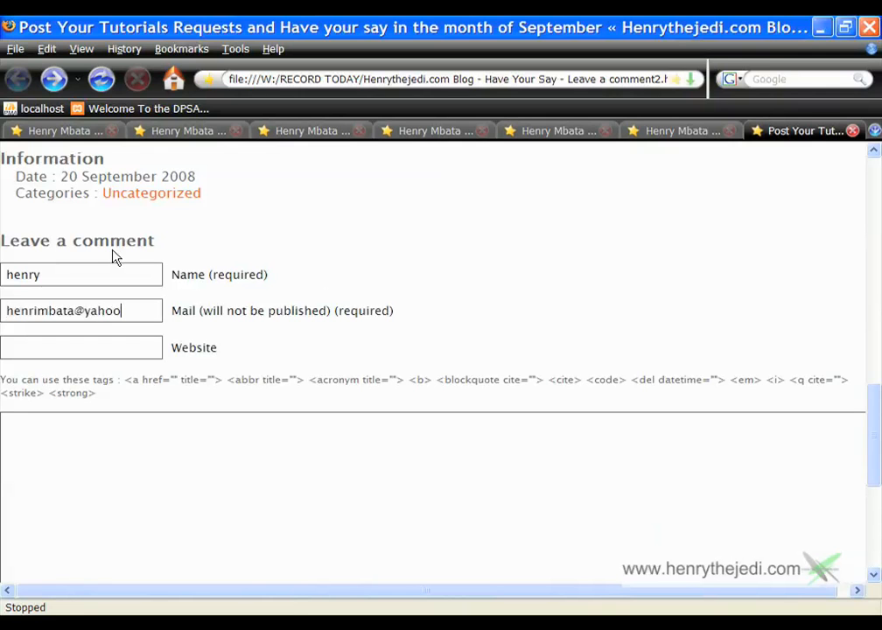
pyautogui.click(27, 356)
pyautogui.write('www.hen')
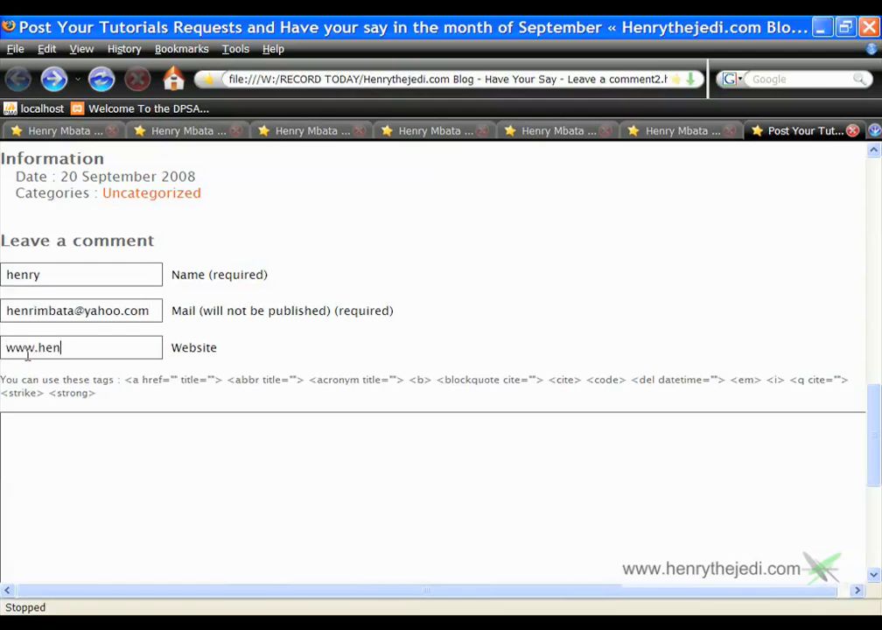
pyautogui.write('rythejedi.com')
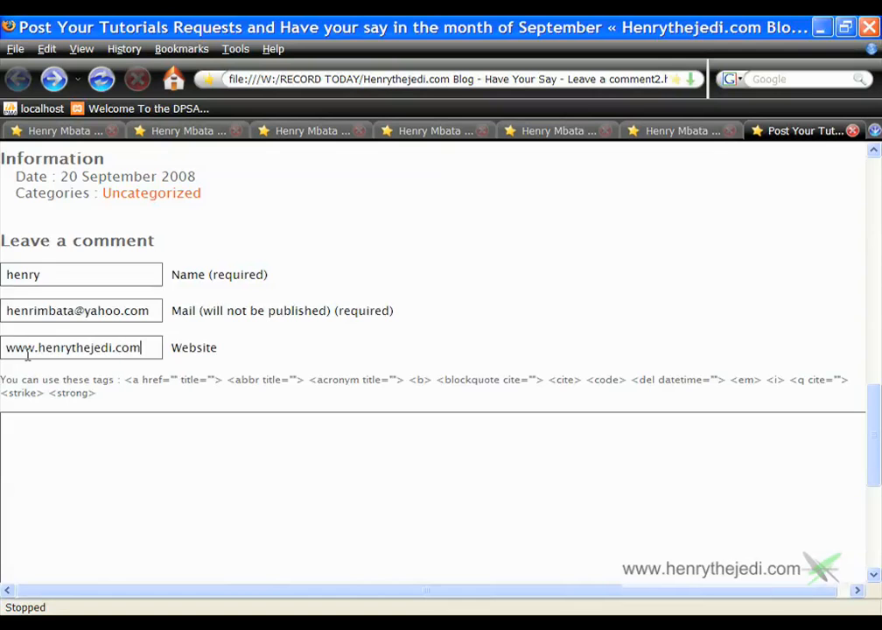
# Write the comment 'hello, i am happy with' and try submitting it
pyautogui.scroll(-3, 27, 355)
pyautogui.click(122, 311)
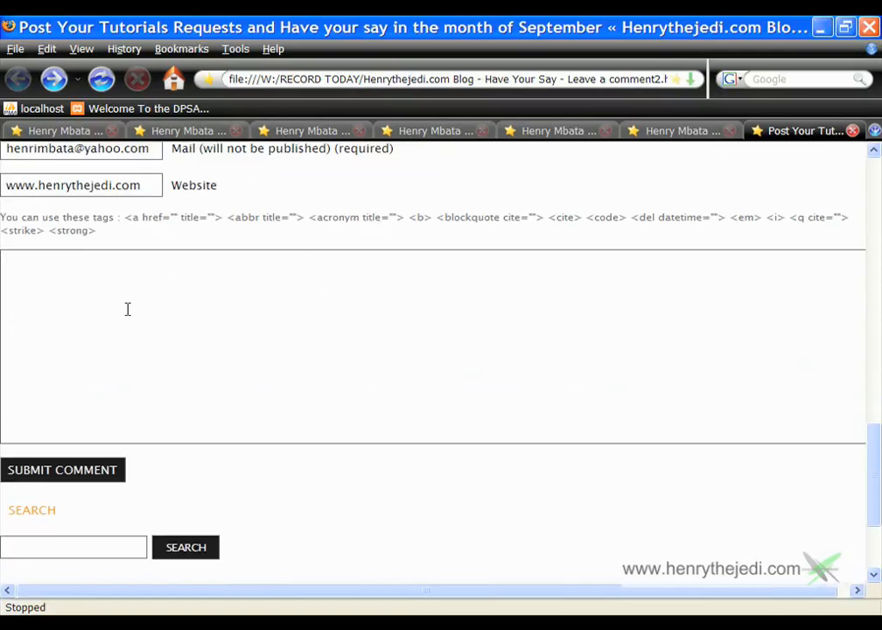
pyautogui.write('hello, i am happy ')
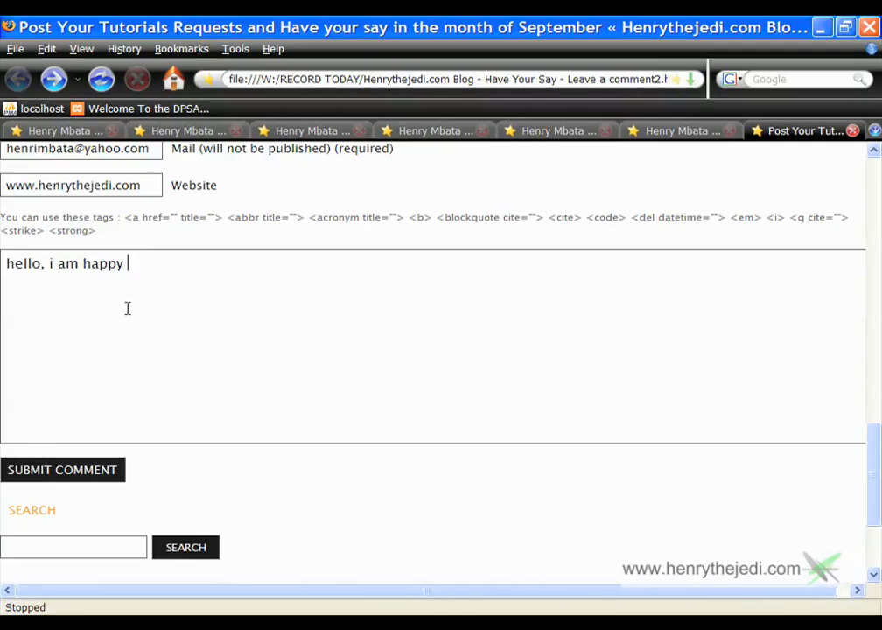
pyautogui.write('with')
pyautogui.click(108, 473)
pyautogui.scroll(8, 190, 412)
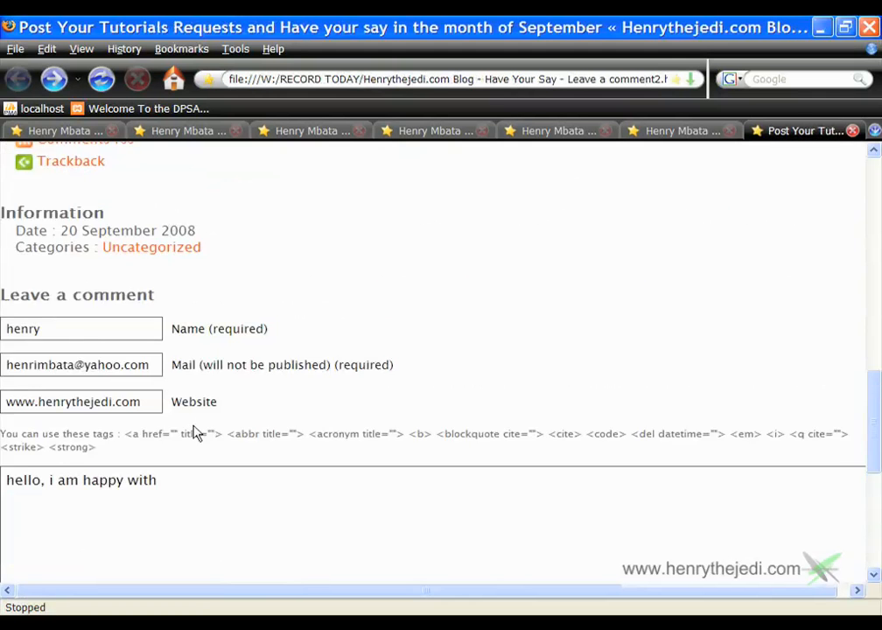
pyautogui.scroll(15, 210, 429)
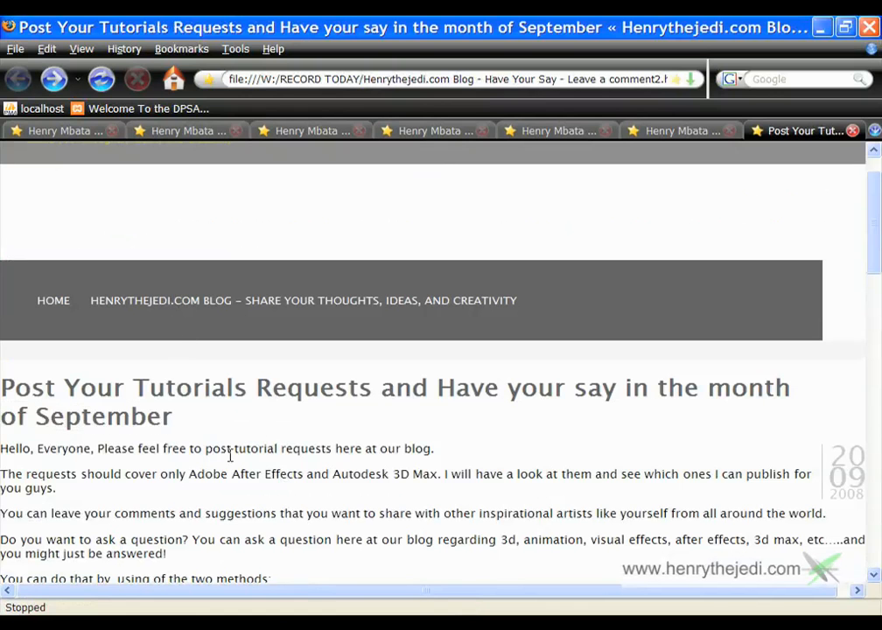
# Stop the Fire Finale 2 preview in After Effects so it returns to the start
pyautogui.scroll(-2, 250, 473)
pyautogui.scroll(-4, 249, 411)
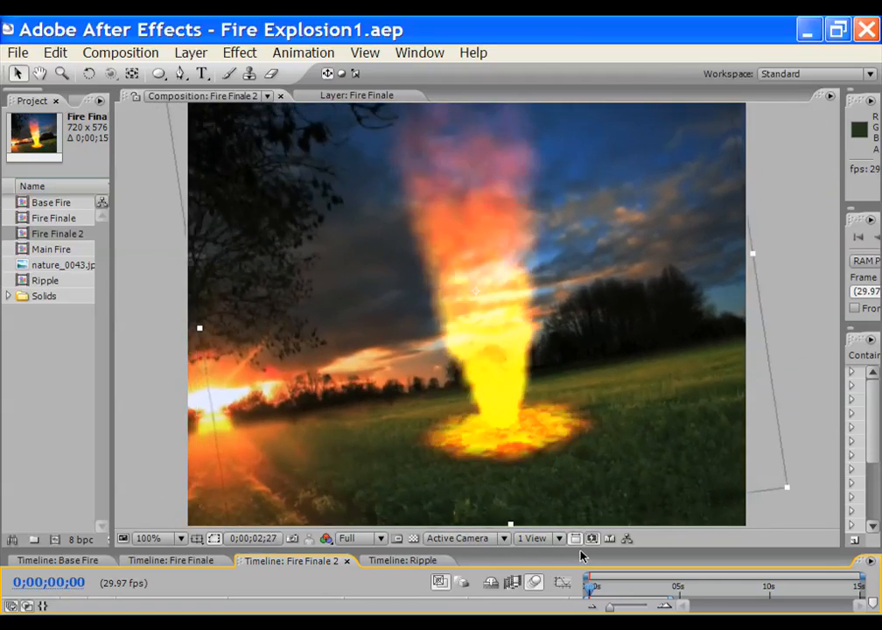
pyautogui.press('space')
pyautogui.press('space')
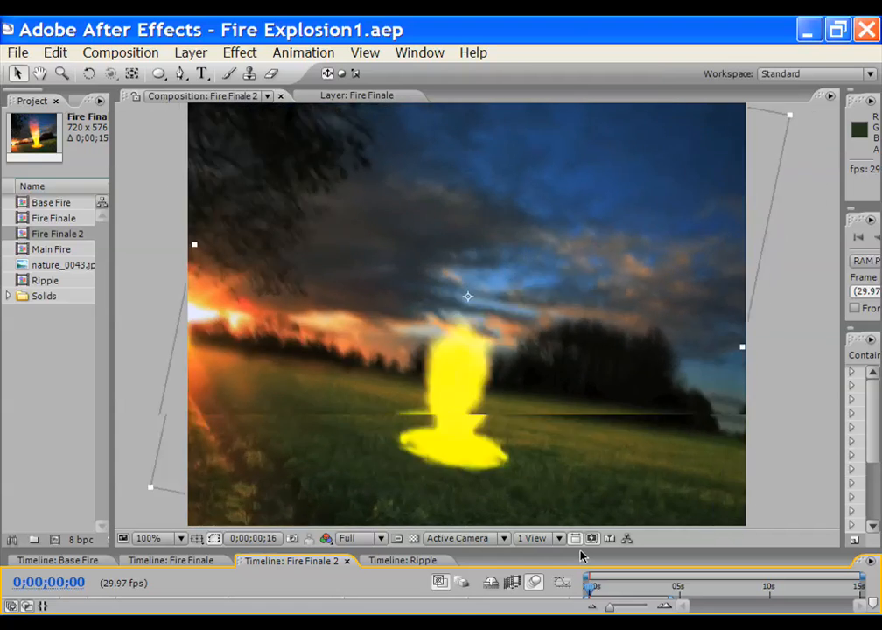